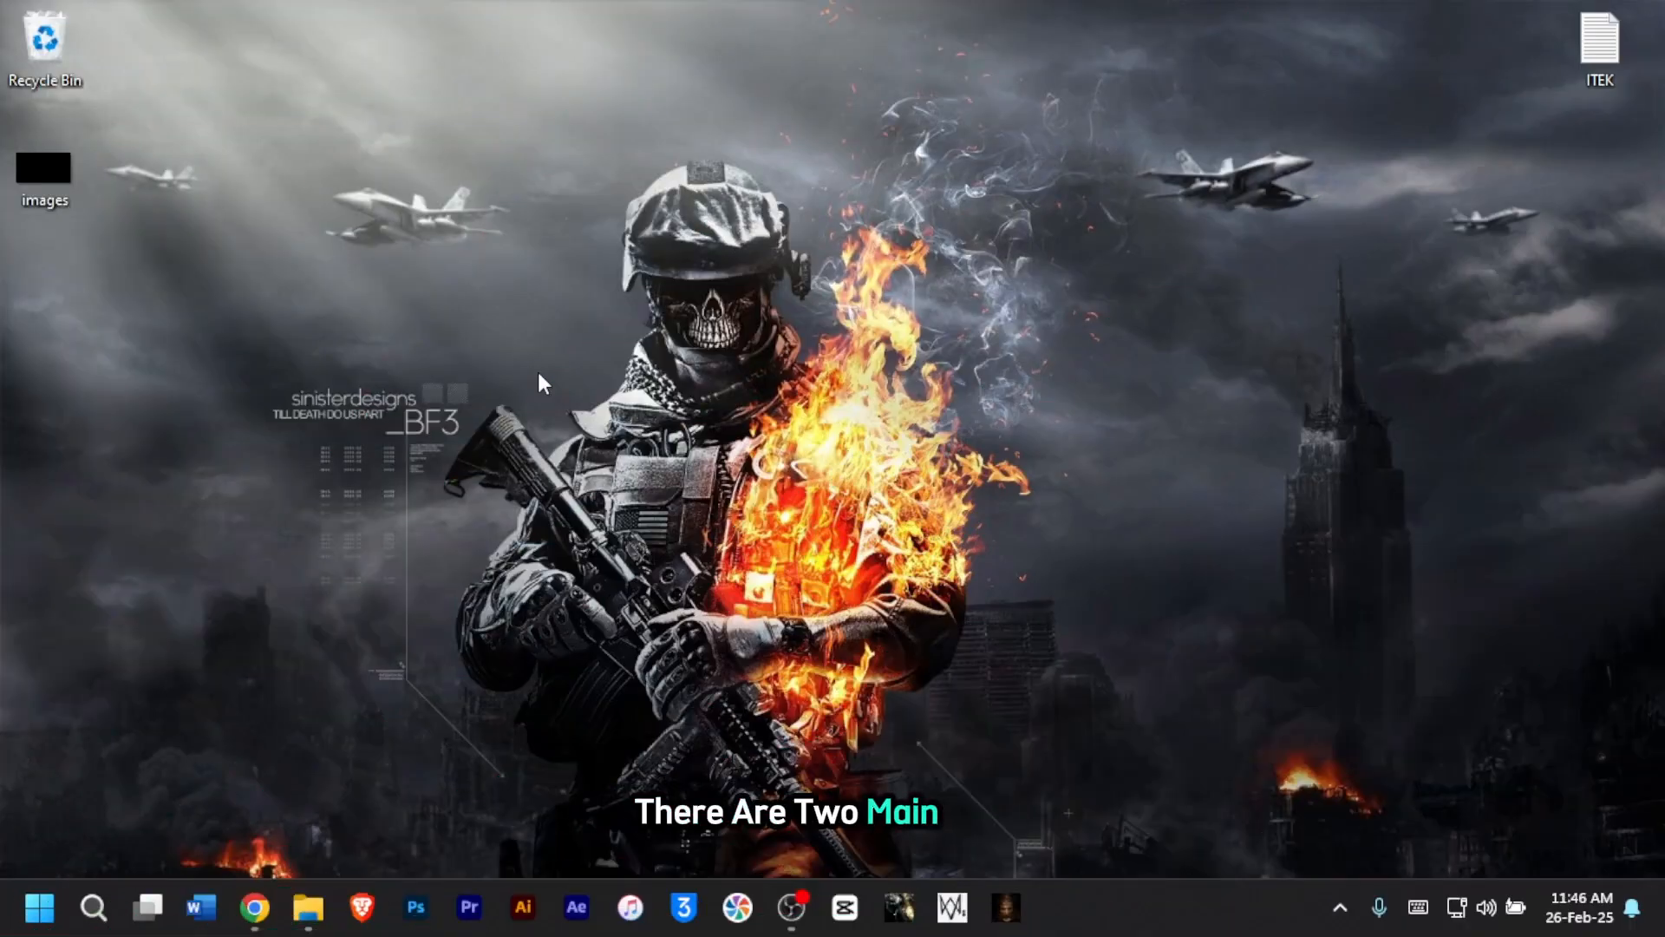
- Switch to Chrome and open excel.new to start a new workbook in Excel for the web
{"action": "left_click", "coordinate": [254, 907]}
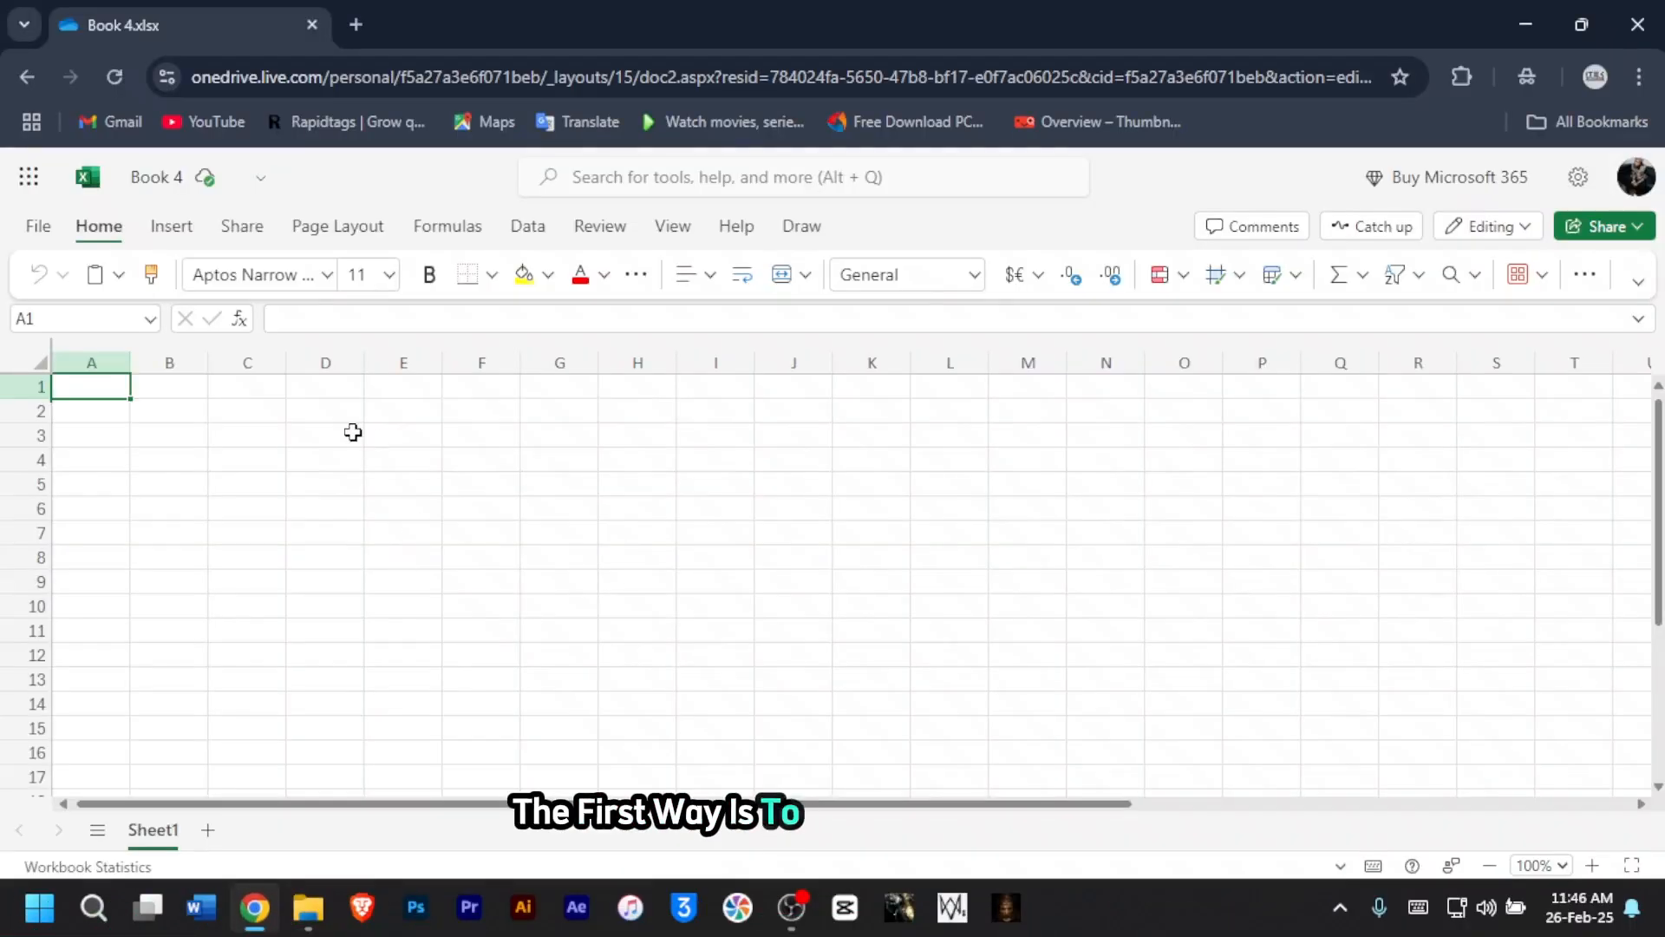
{"action": "left_click", "coordinate": [309, 75]}
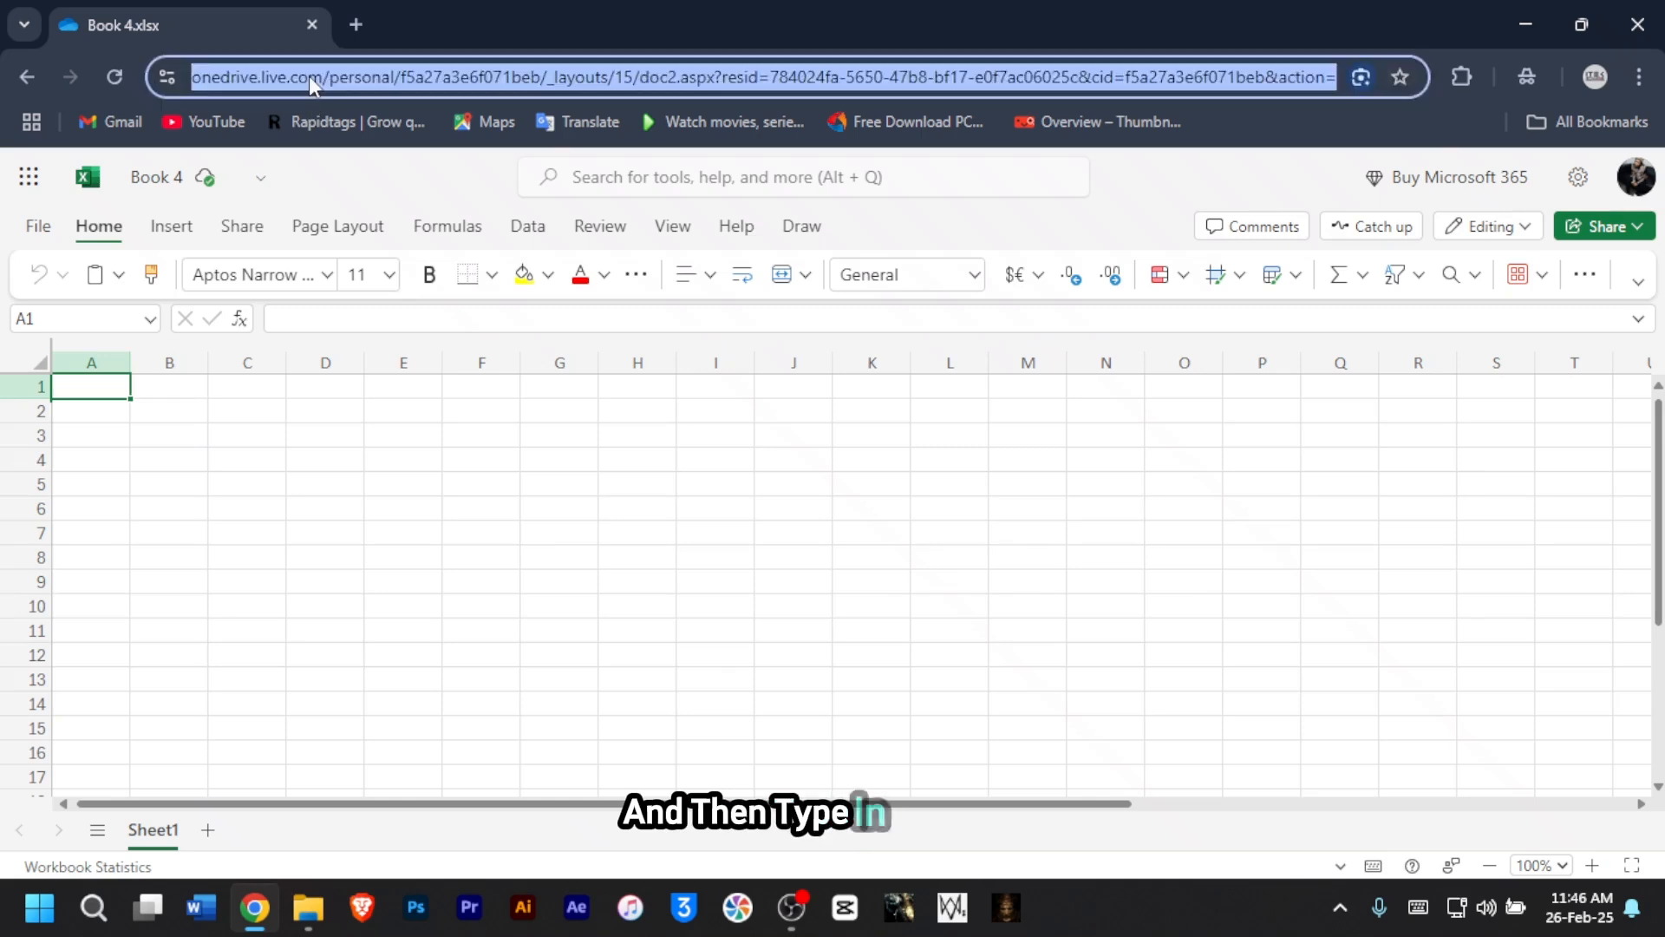
{"action": "type", "text": "excel.new"}
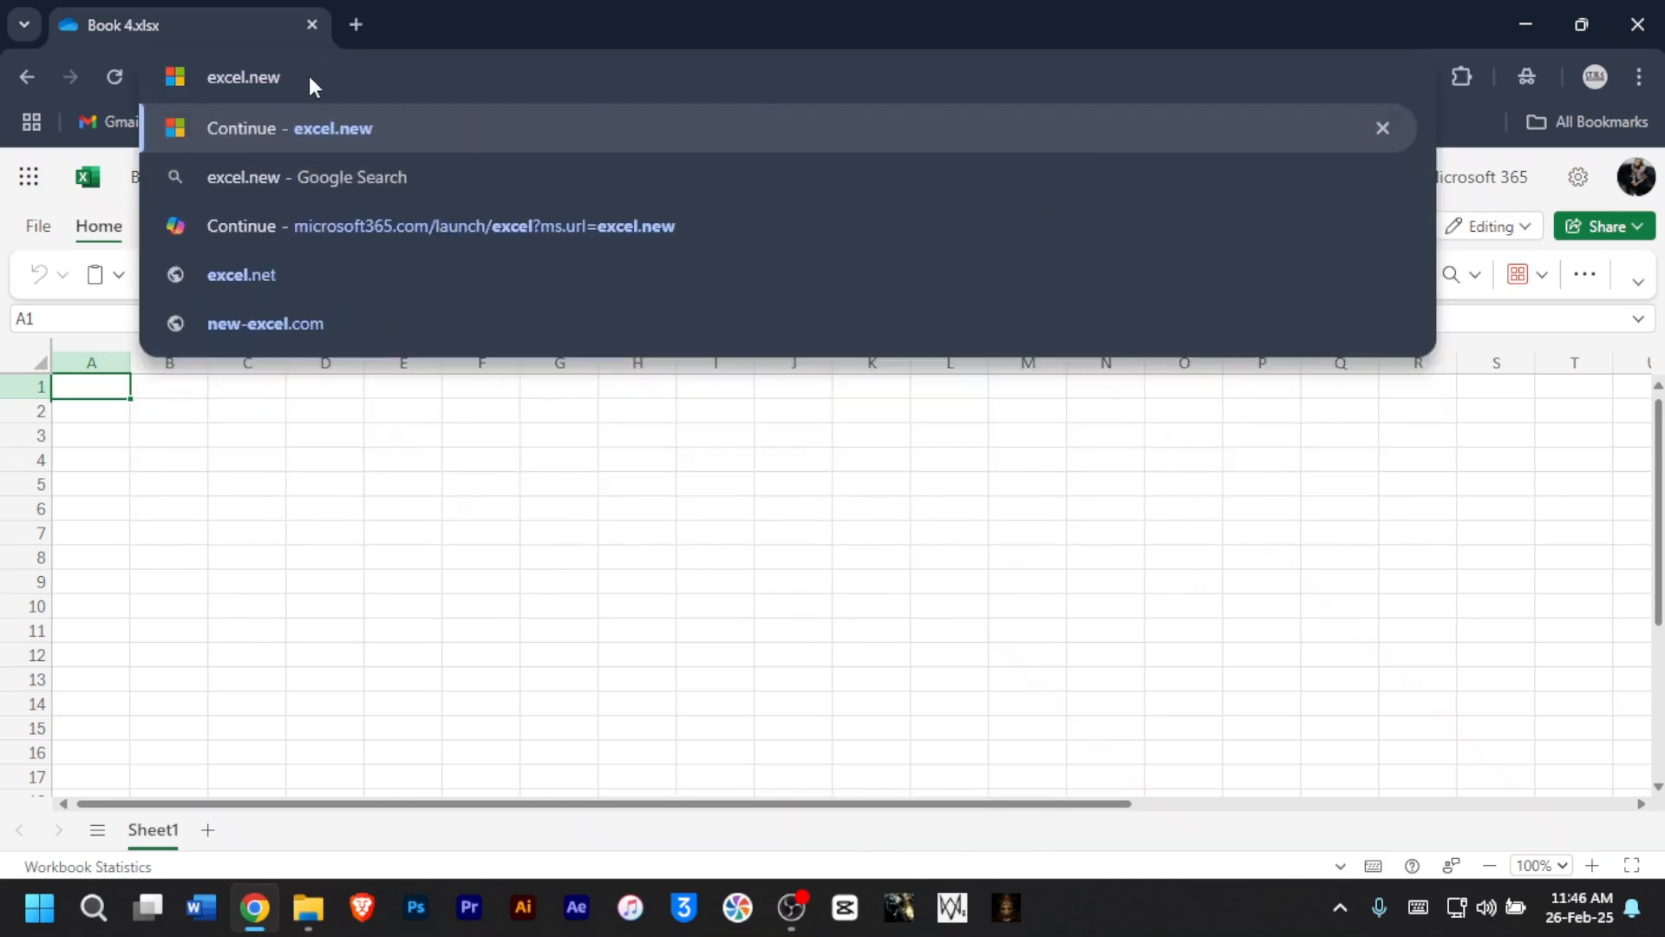
{"action": "key", "text": "Return"}
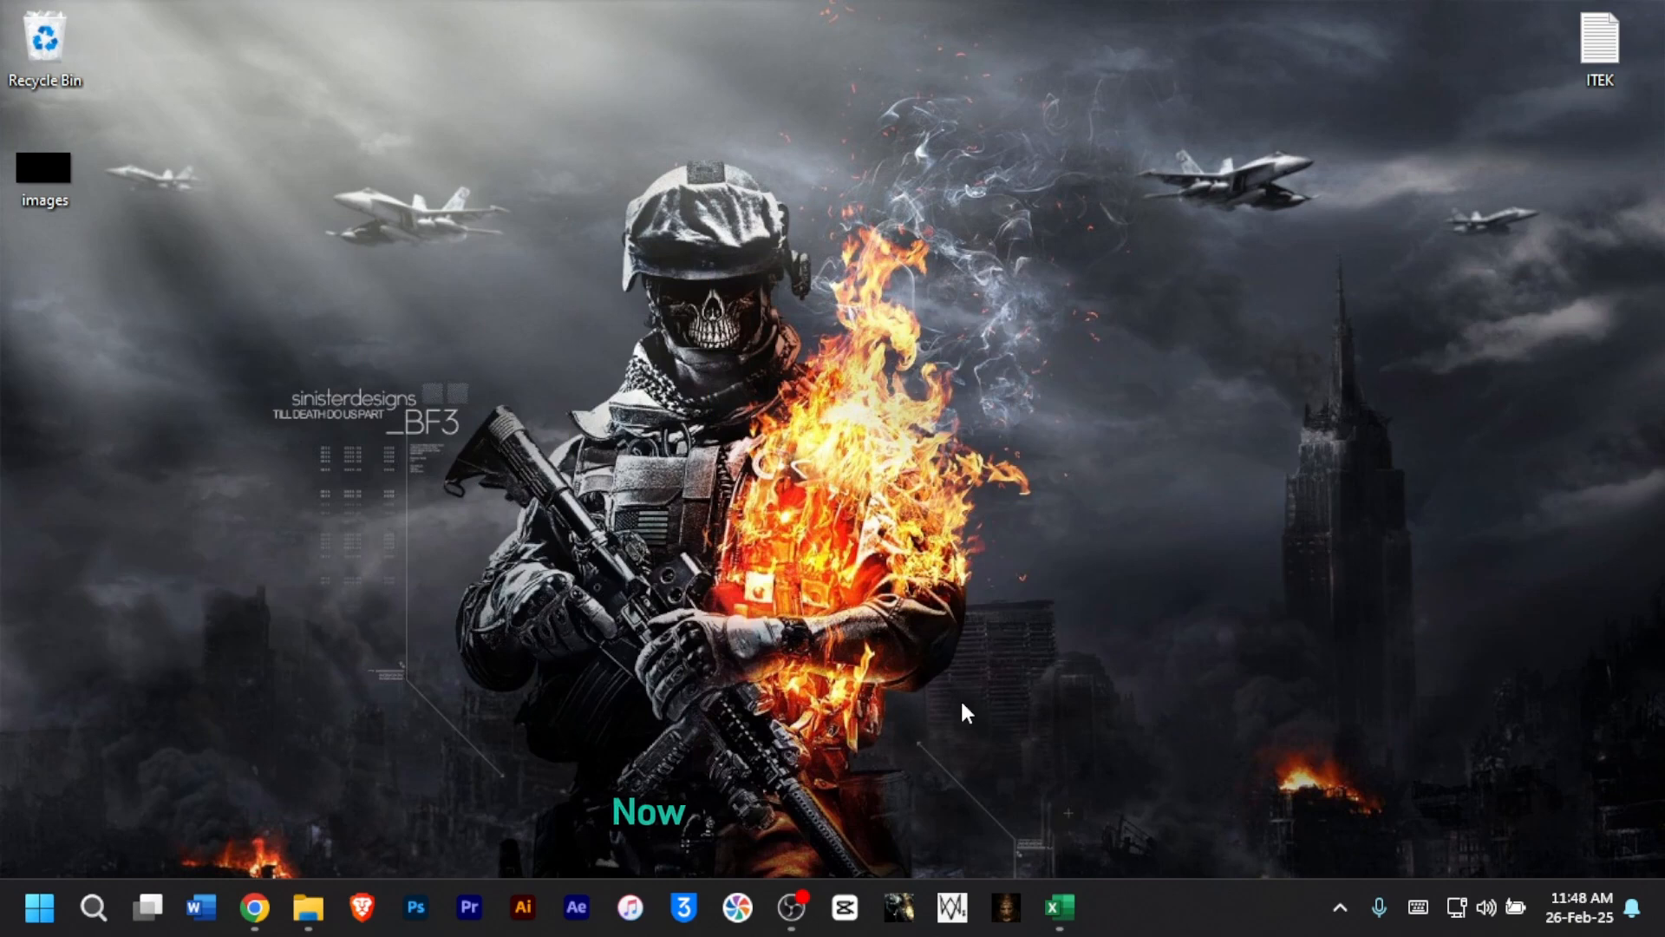
- Switch to the desktop Excel app, browse the available templates and create a blank workbook
{"action": "left_click", "coordinate": [1061, 916]}
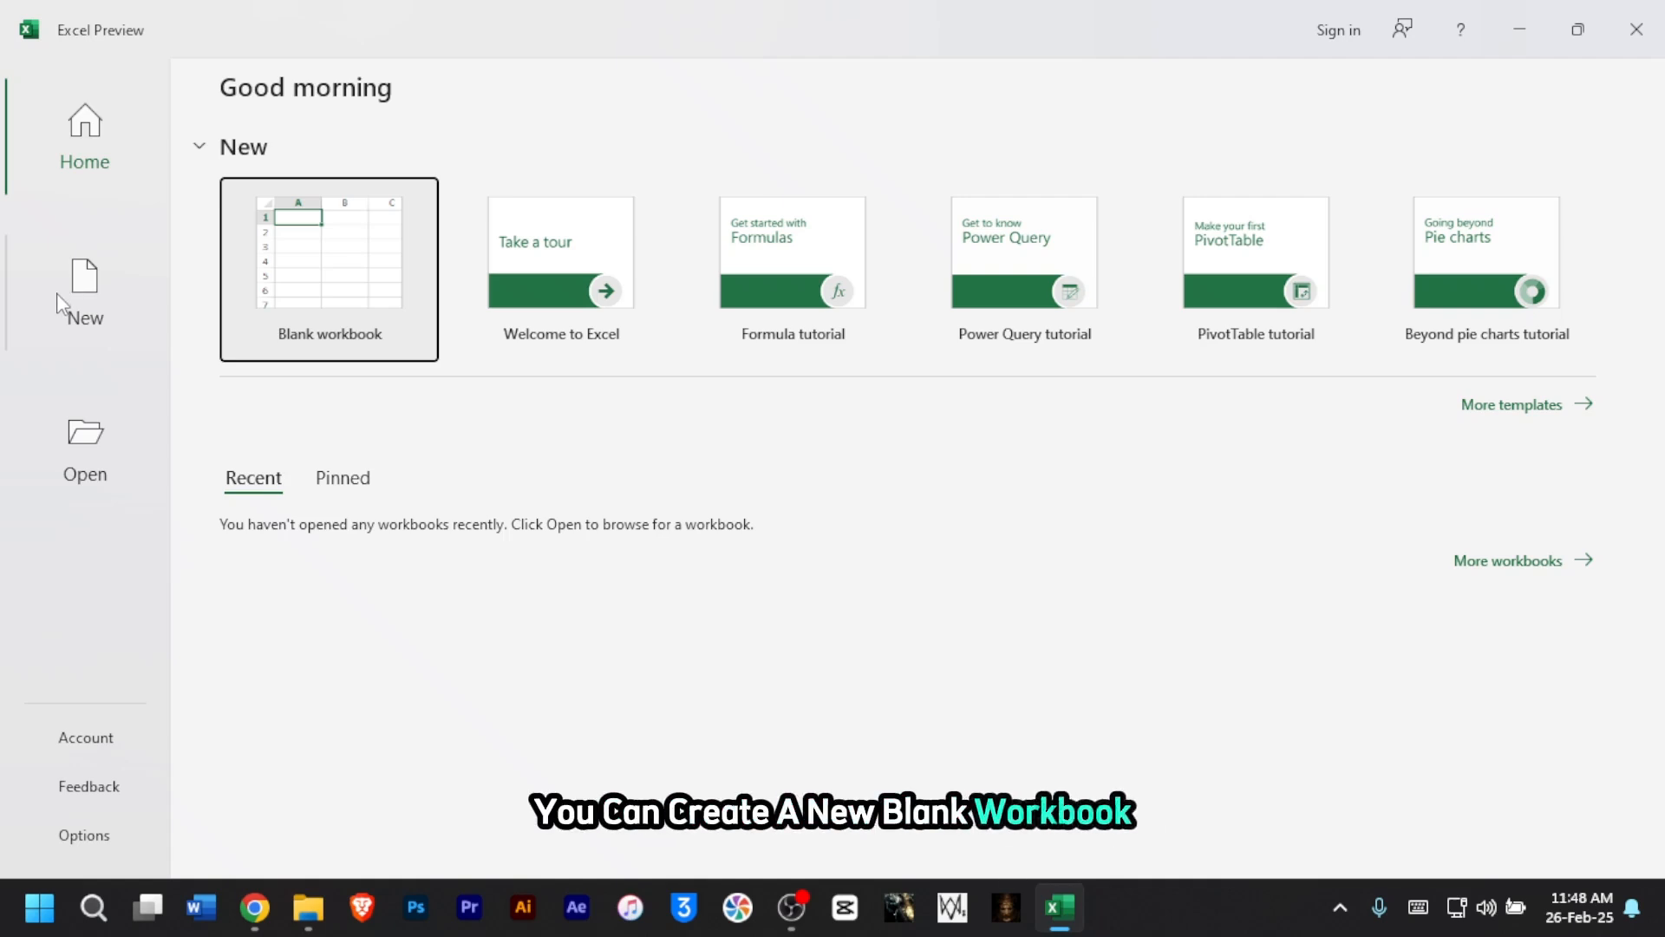
{"action": "left_click", "coordinate": [1517, 406]}
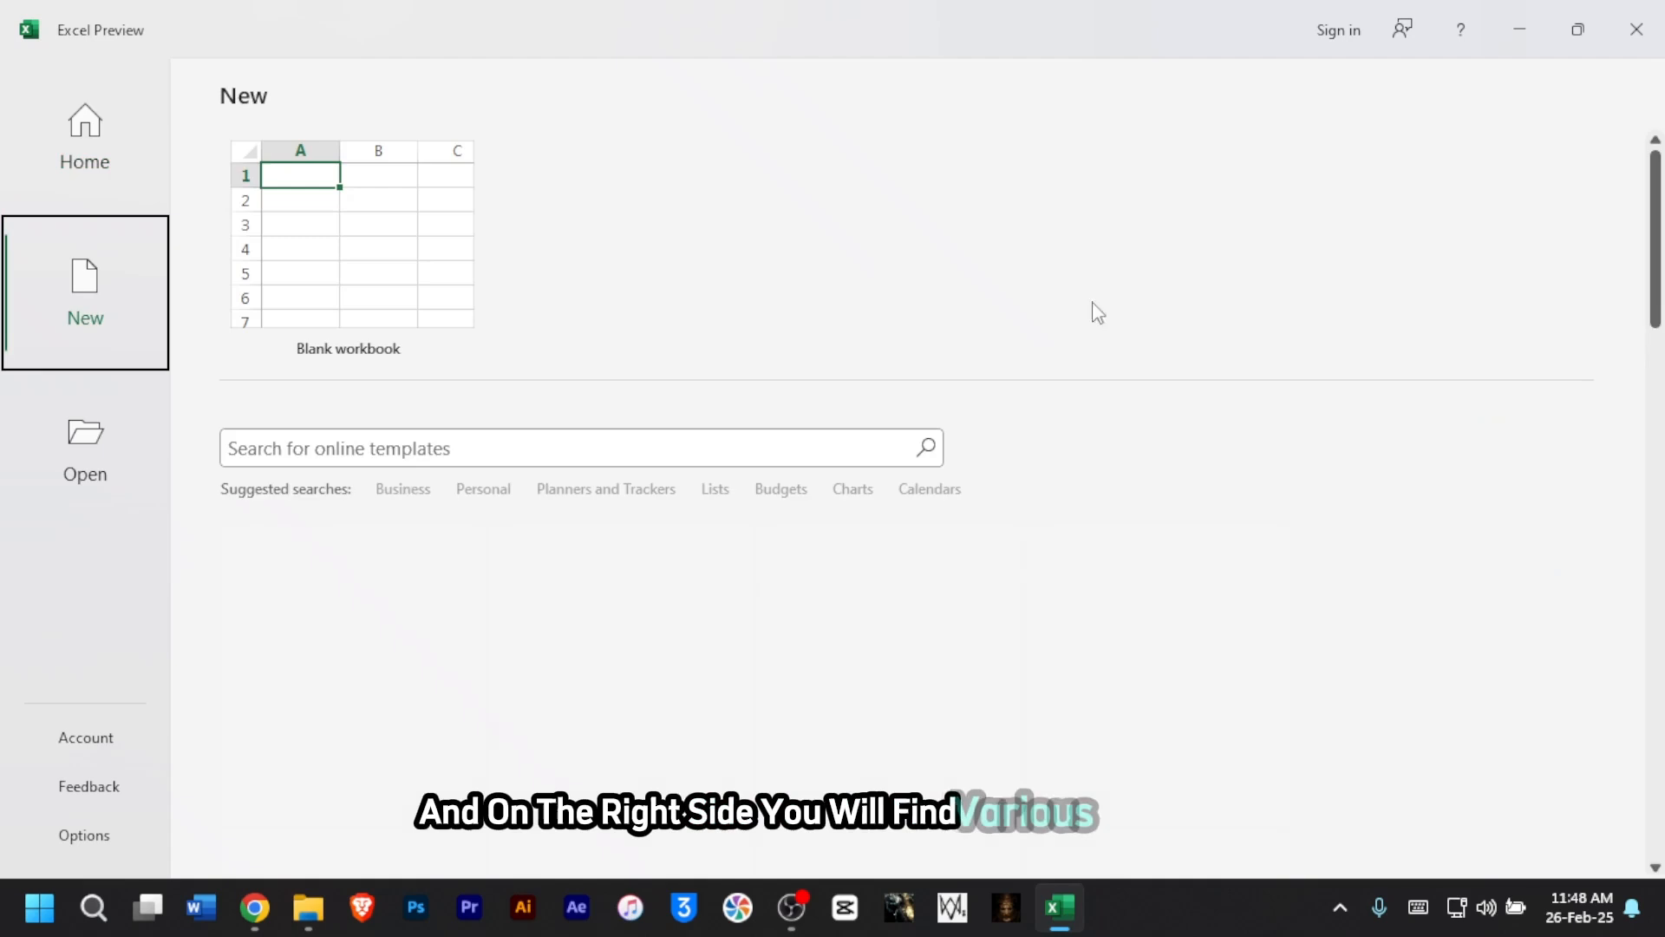
{"action": "scroll", "coordinate": [833, 422], "scroll_direction": "down", "scroll_amount": 2}
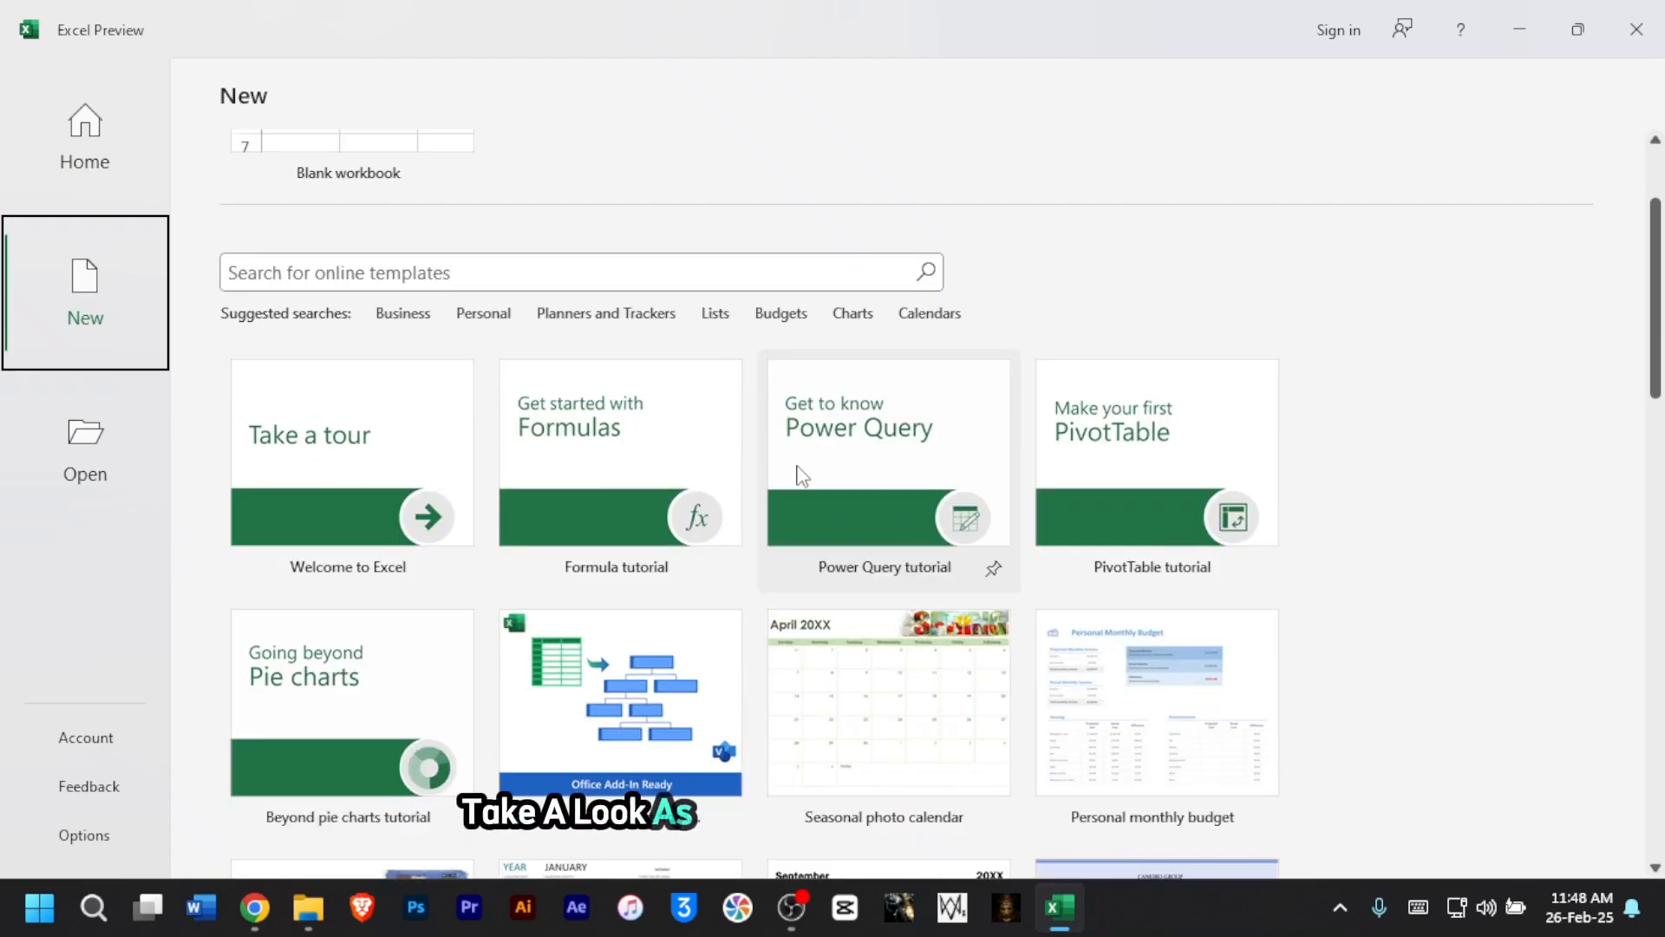
{"action": "scroll", "coordinate": [798, 476], "scroll_direction": "down", "scroll_amount": 1}
{"action": "scroll", "coordinate": [794, 490], "scroll_direction": "down", "scroll_amount": 3}
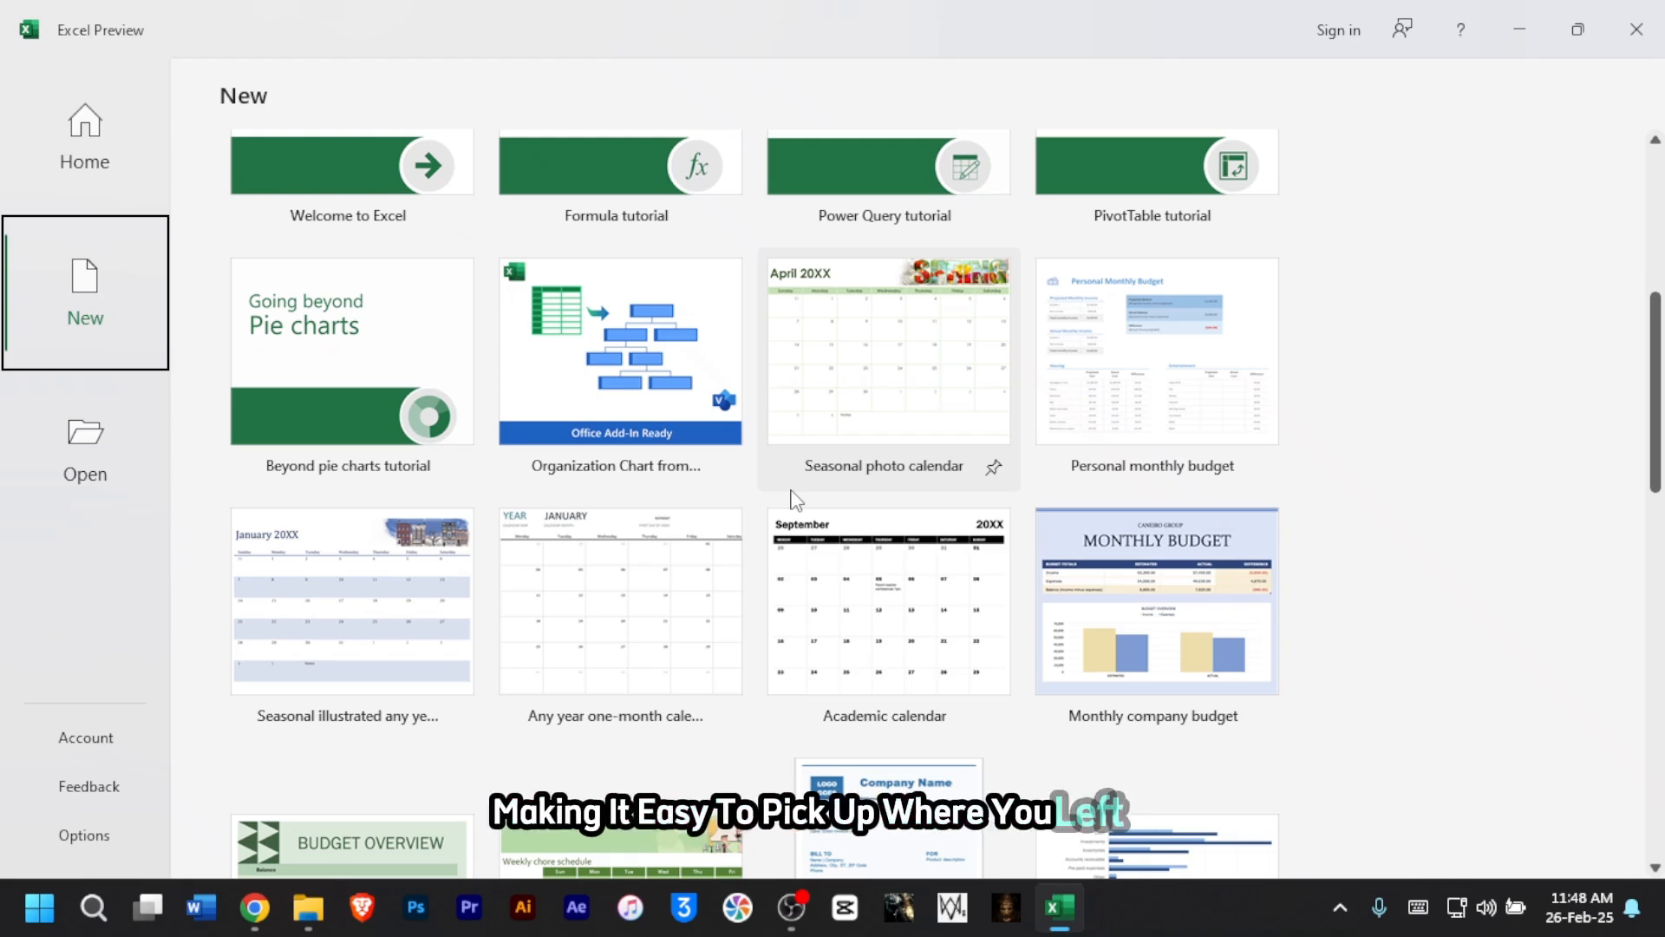
{"action": "scroll", "coordinate": [806, 460], "scroll_direction": "up", "scroll_amount": 5}
{"action": "scroll", "coordinate": [811, 447], "scroll_direction": "up", "scroll_amount": 1}
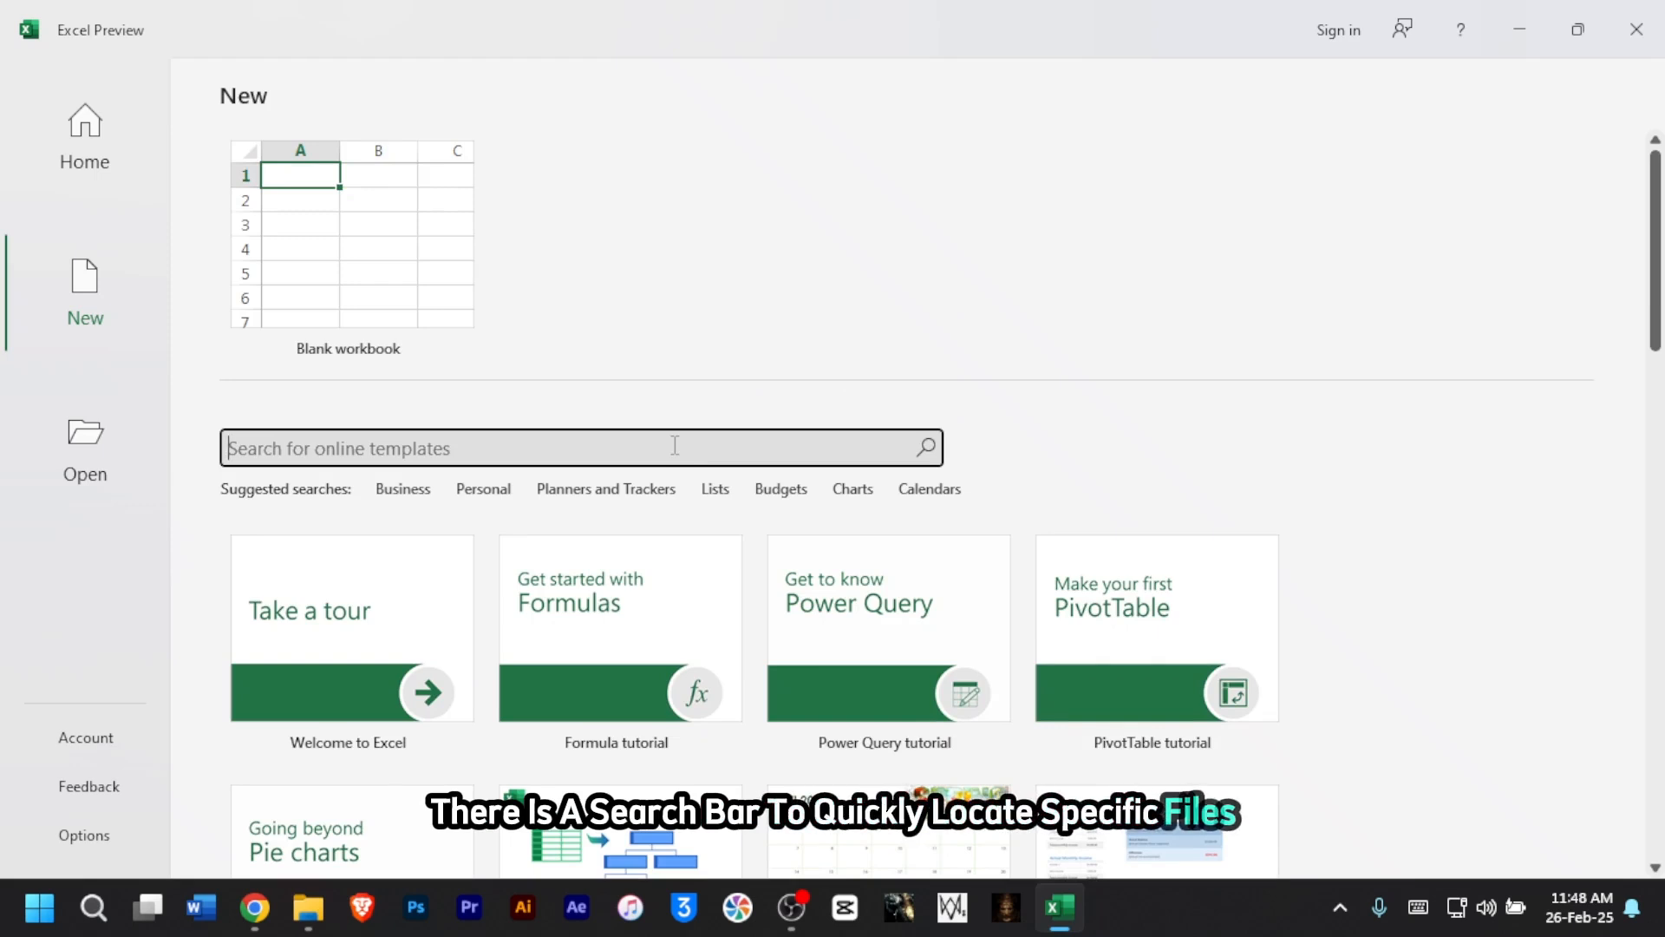
{"action": "left_click", "coordinate": [382, 264]}
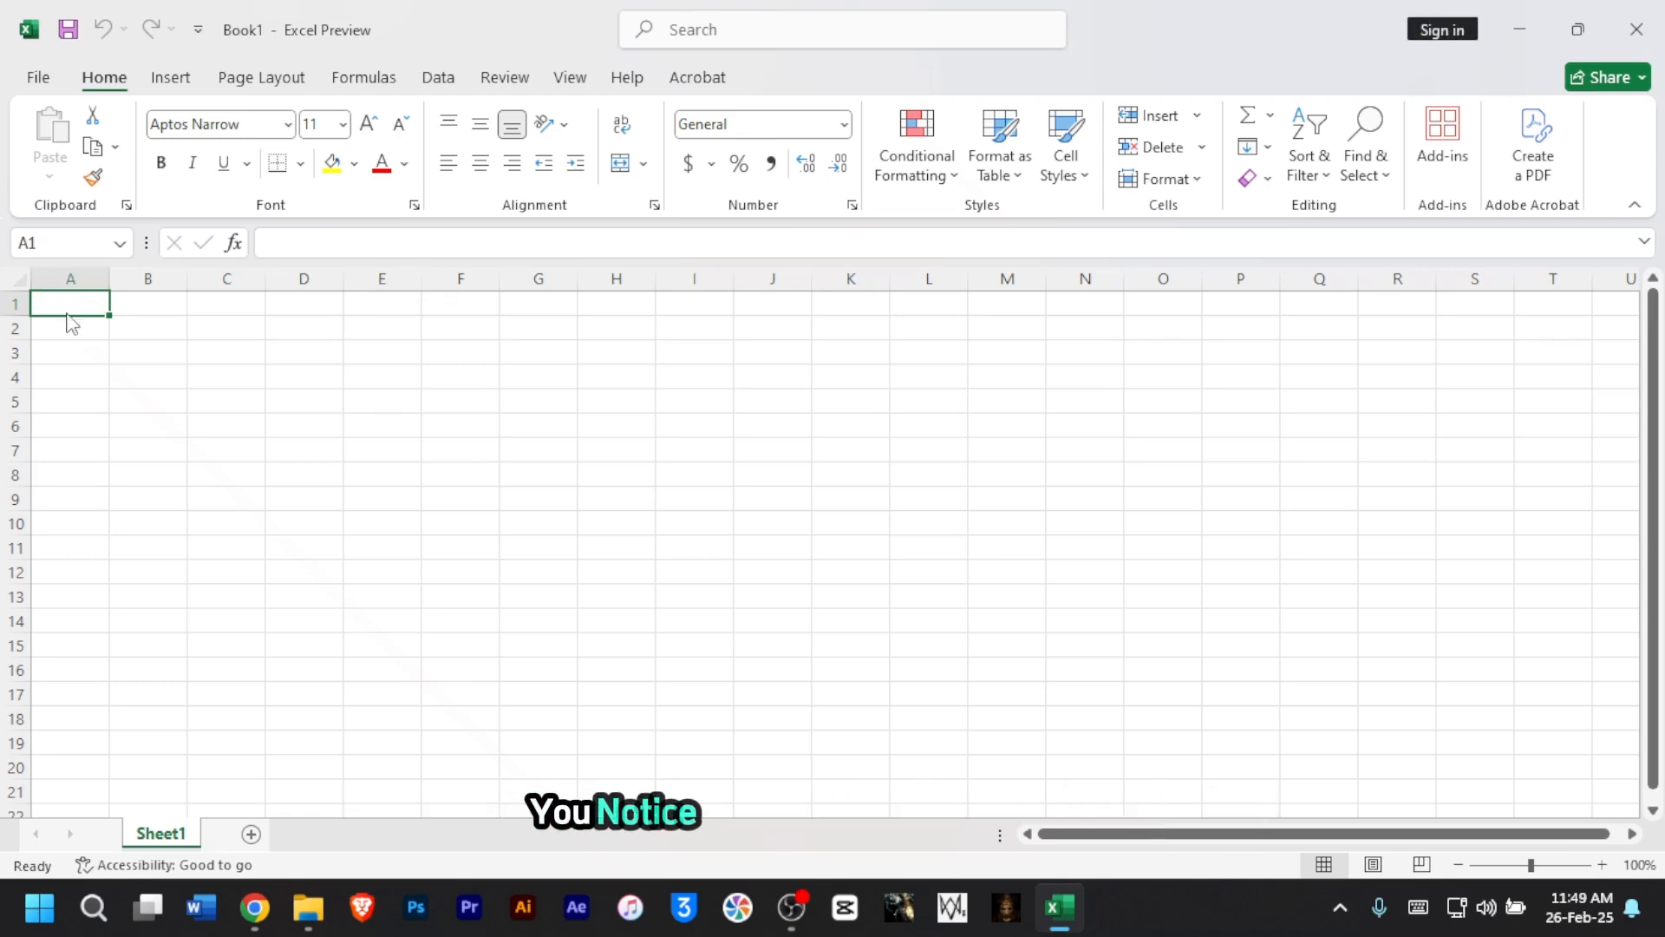
- Select the range A1:K13, followed by the single cells A1, B1, C3 and D3, to examine cell addresses
{"action": "left_click_drag", "start_coordinate": [68, 314], "coordinate": [826, 606]}
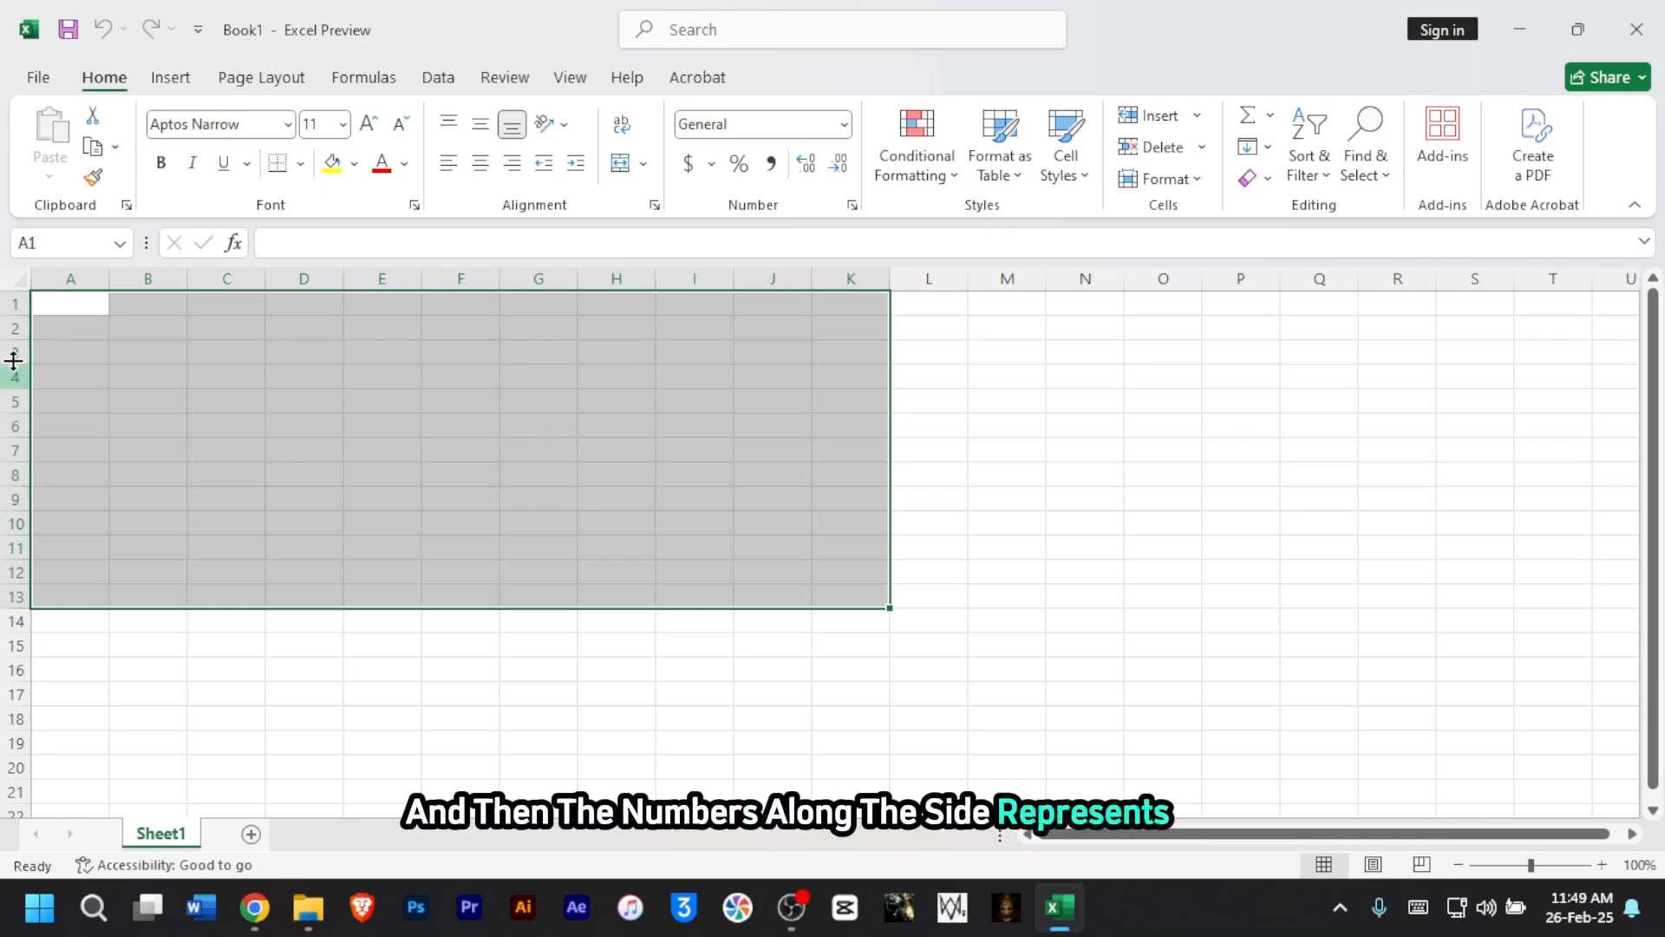
{"action": "left_click", "coordinate": [83, 314]}
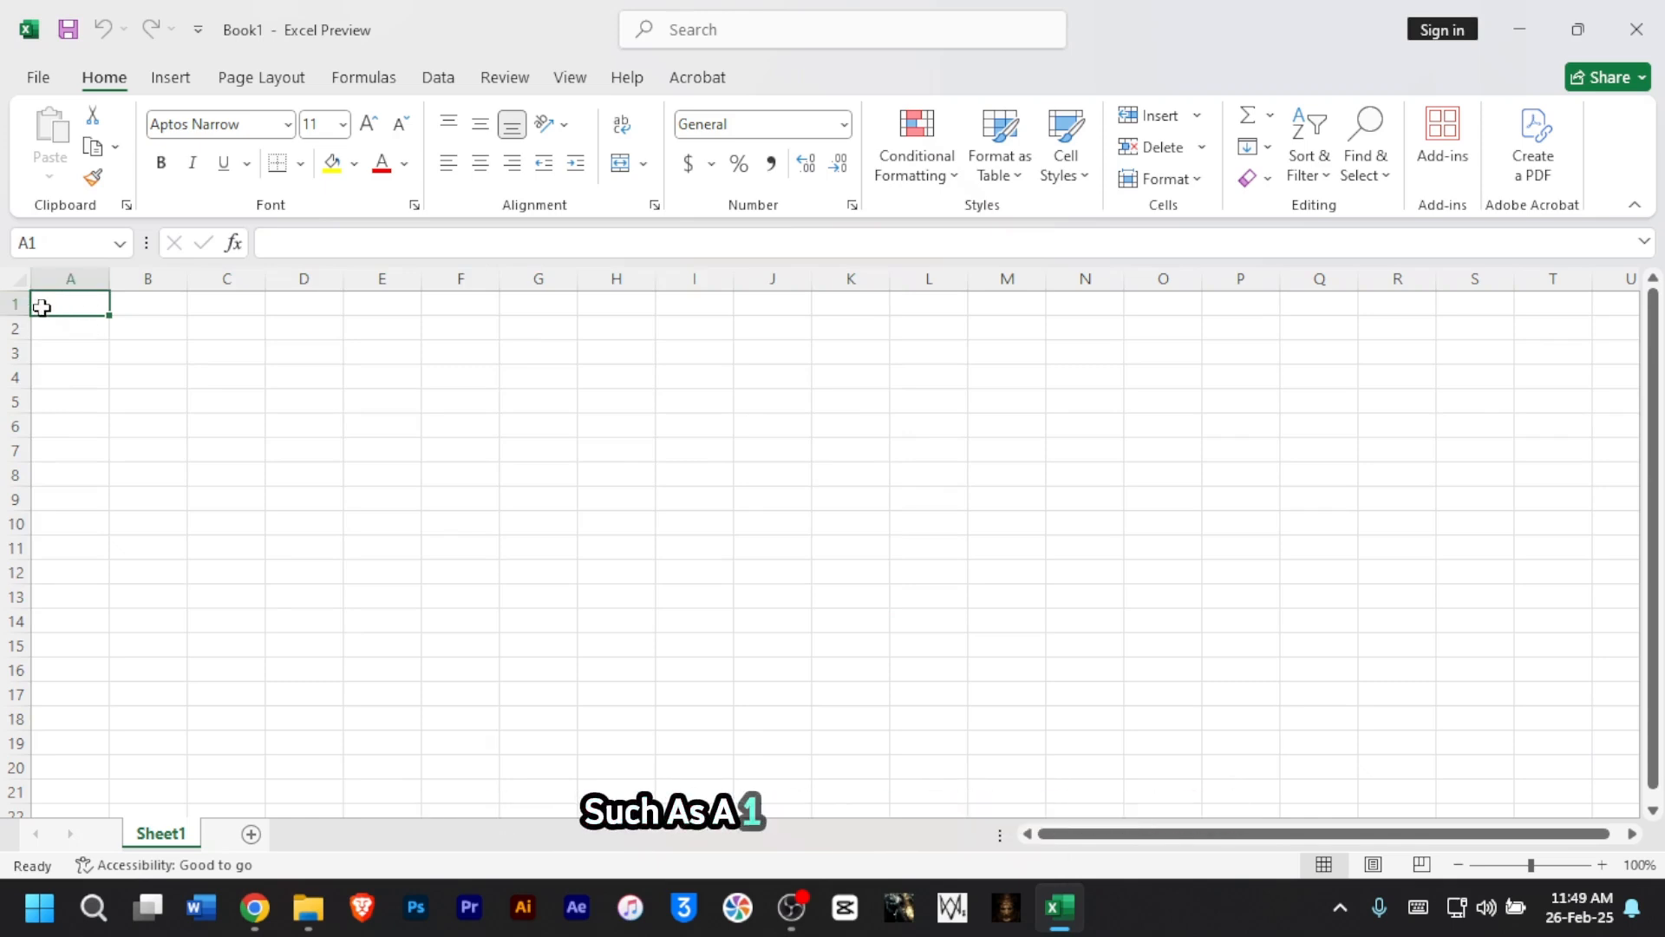
{"action": "left_click", "coordinate": [148, 303]}
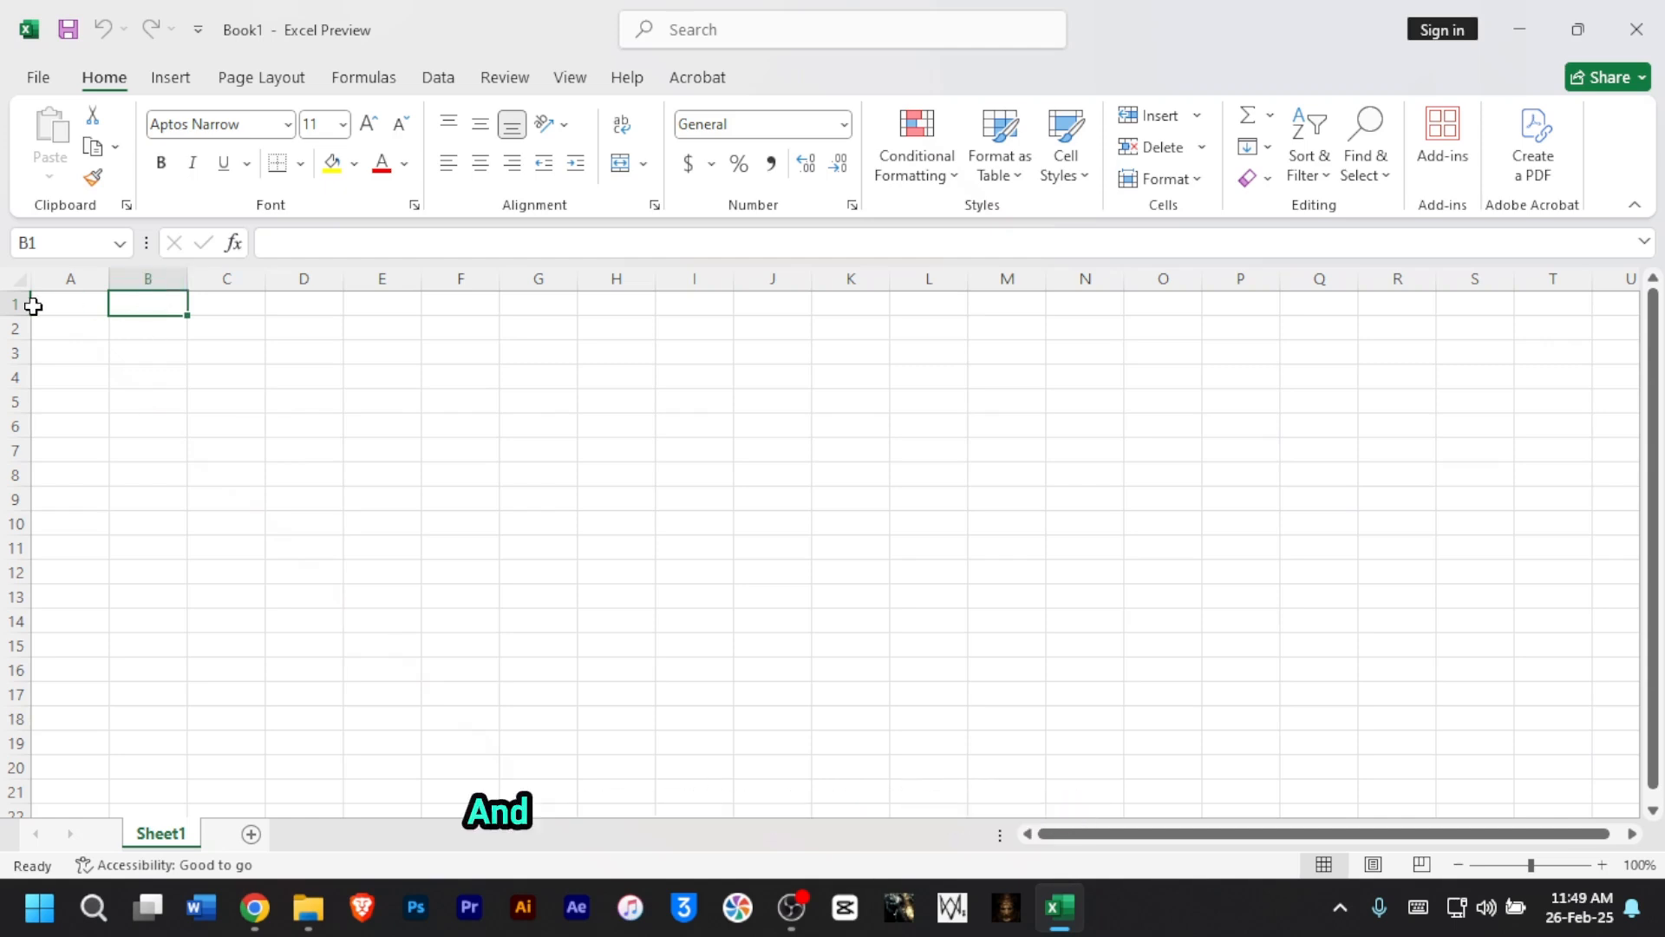
{"action": "left_click", "coordinate": [205, 358]}
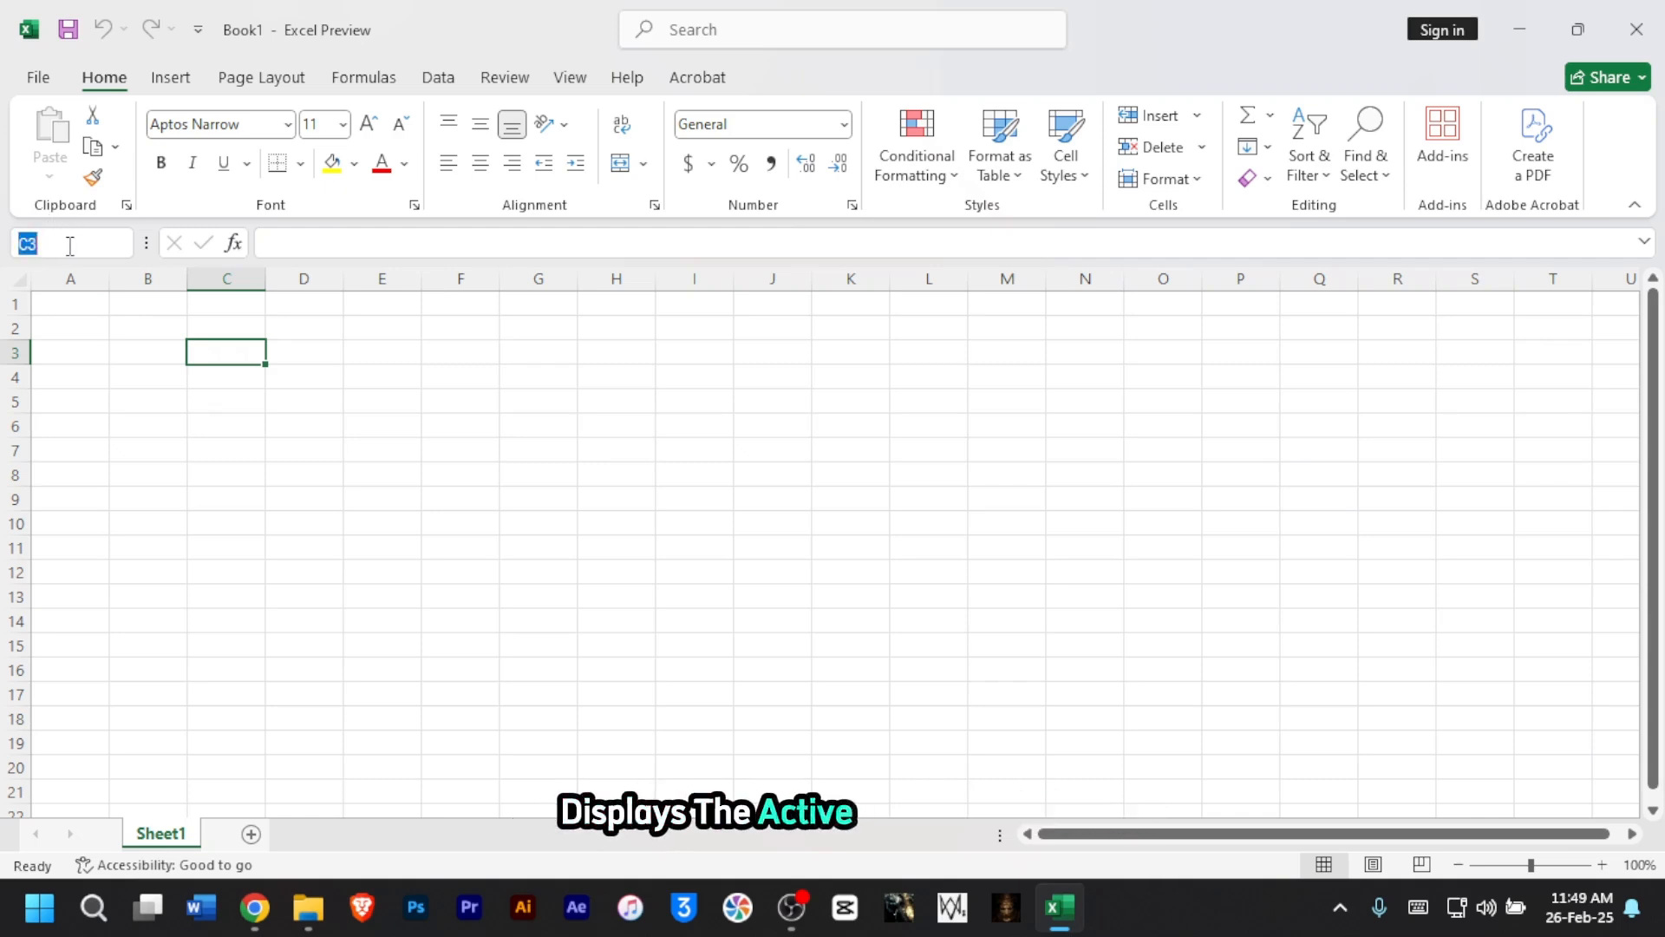
{"action": "left_click", "coordinate": [314, 362]}
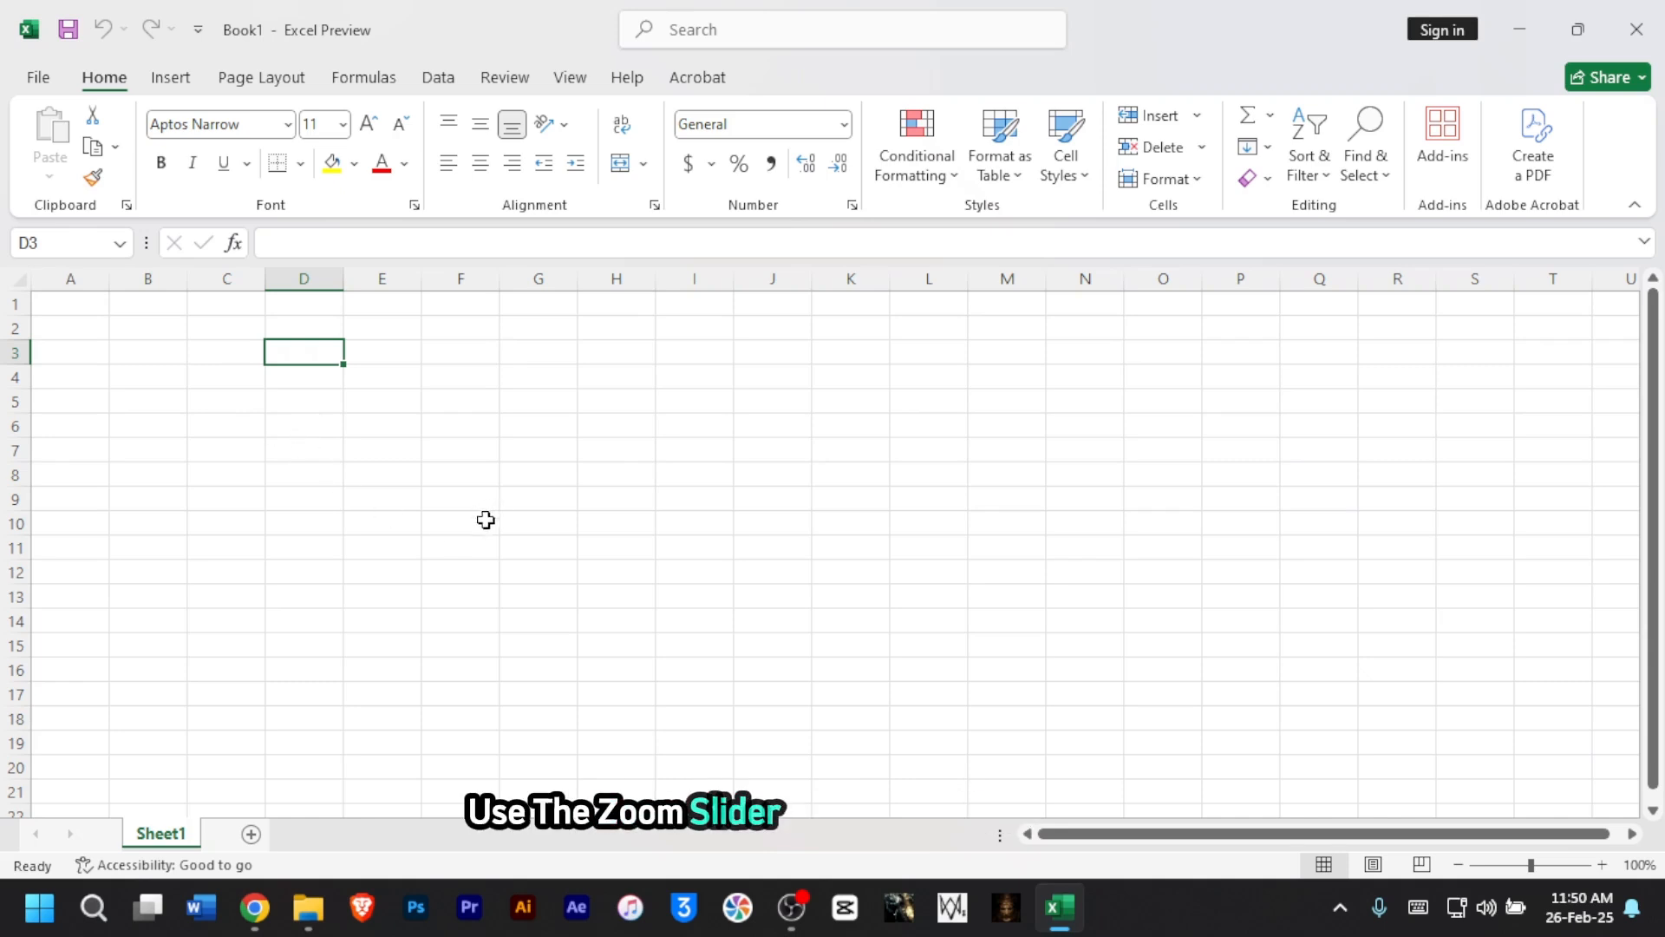
- Zoom the worksheet in to 110% and back, and again to 175% and back to 100%
{"action": "left_click", "coordinate": [1602, 865]}
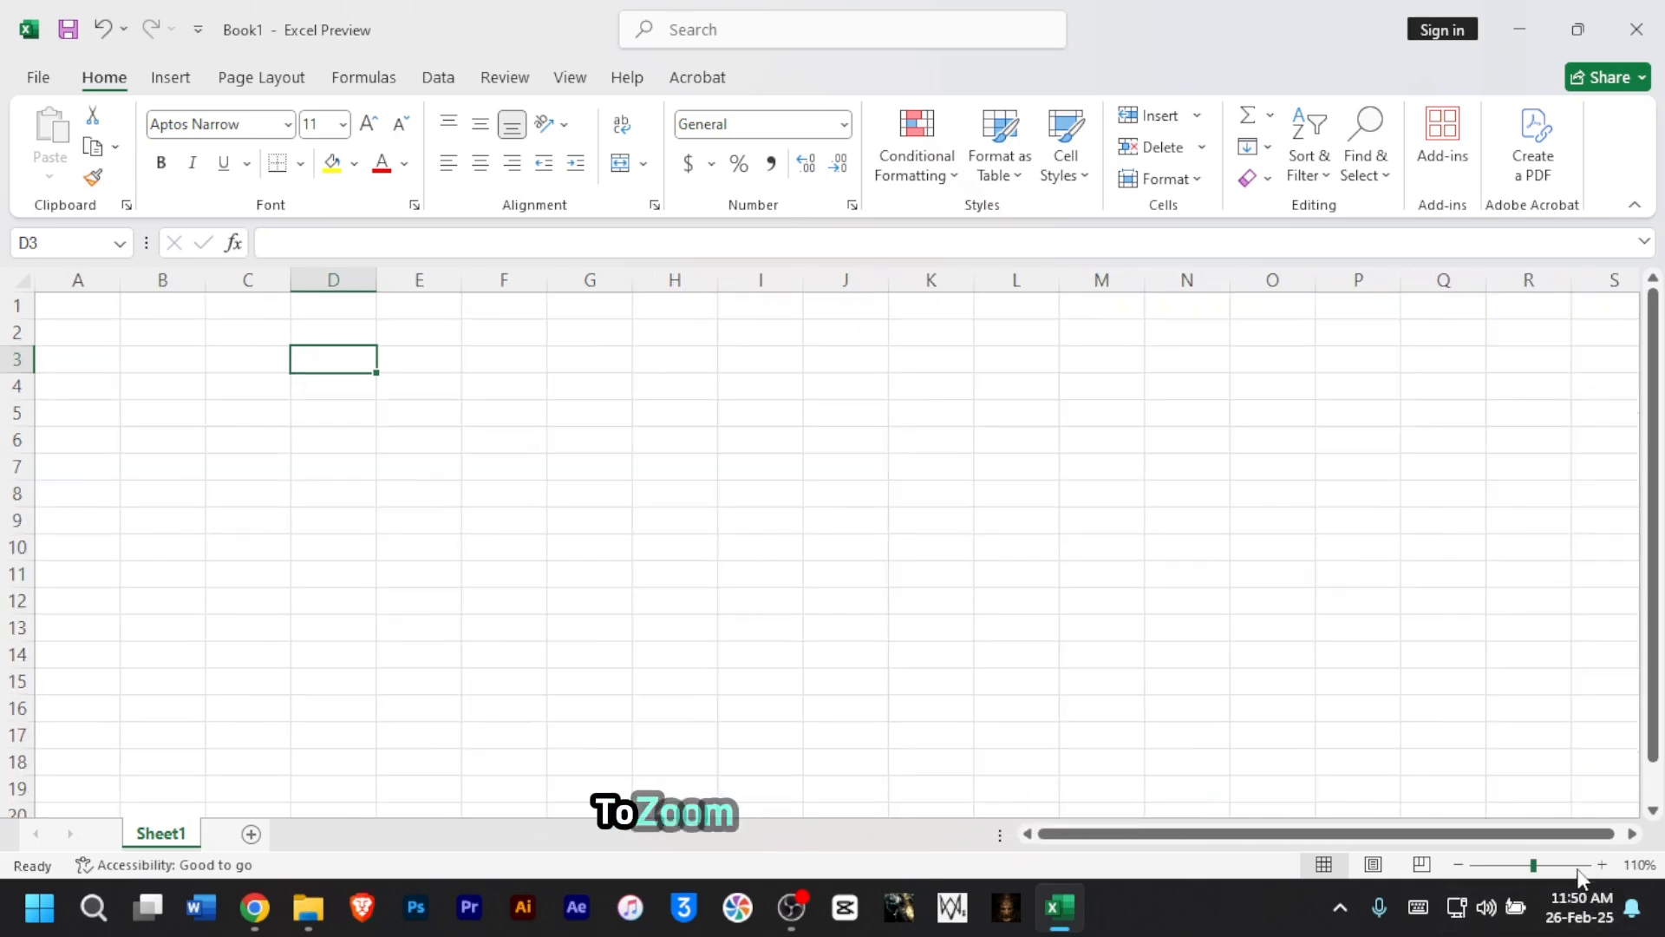
{"action": "left_click", "coordinate": [1456, 866]}
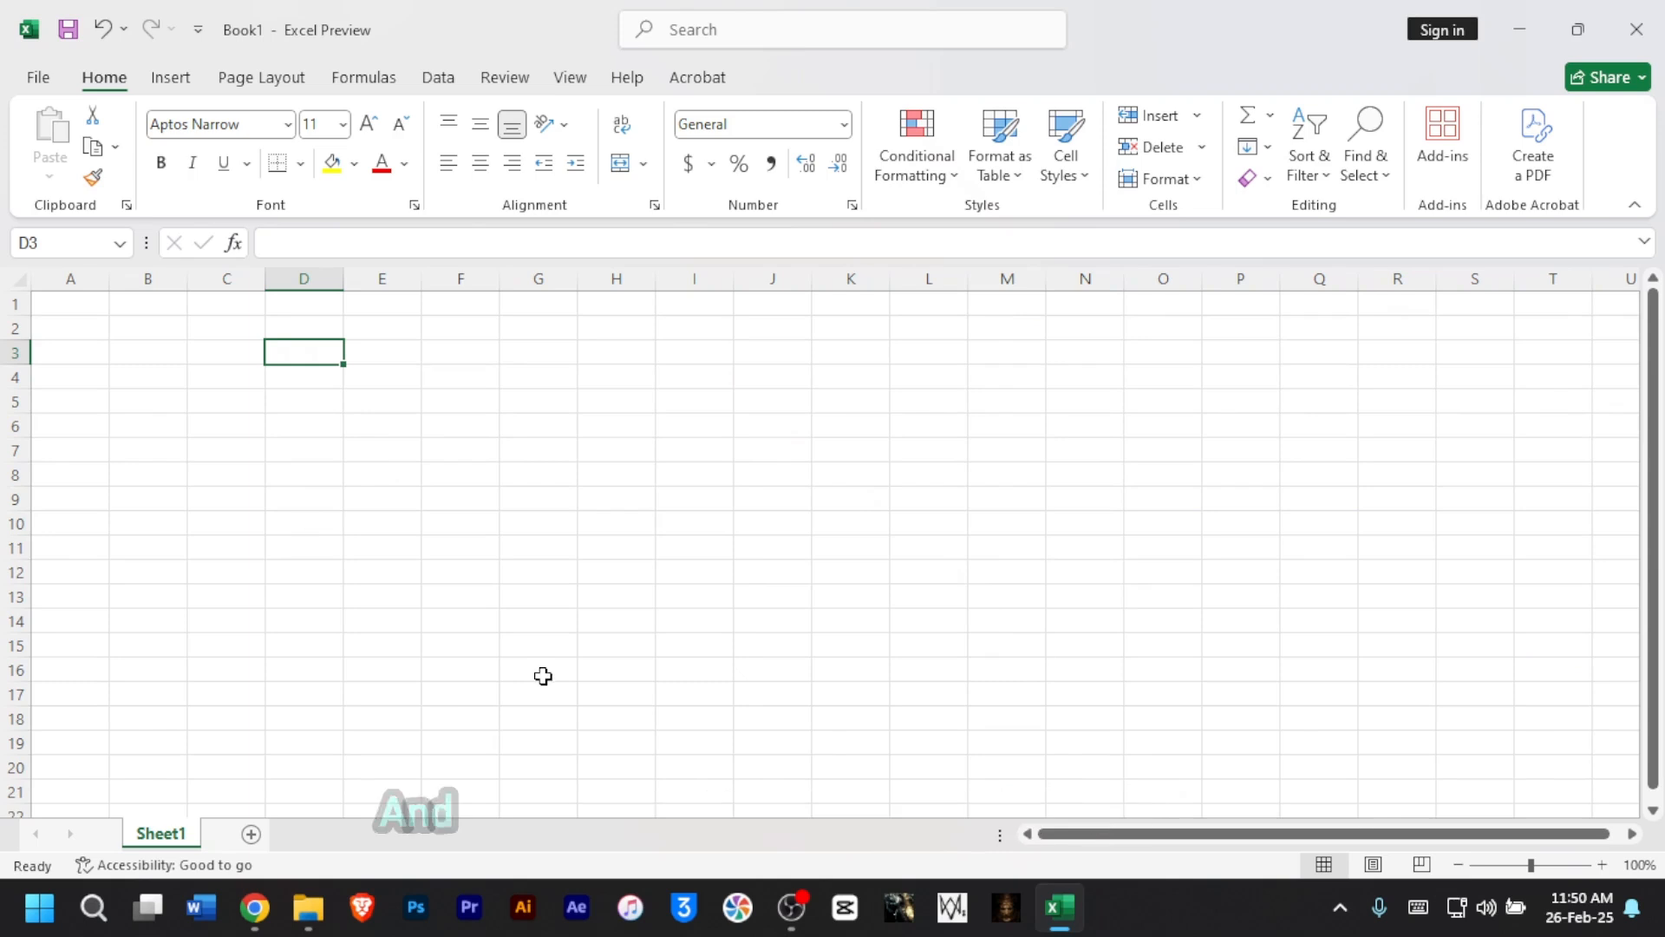
{"action": "scroll", "coordinate": [530, 672], "scroll_direction": "up", "scroll_amount": 2}
{"action": "scroll", "coordinate": [531, 672], "scroll_direction": "up", "scroll_amount": 3}
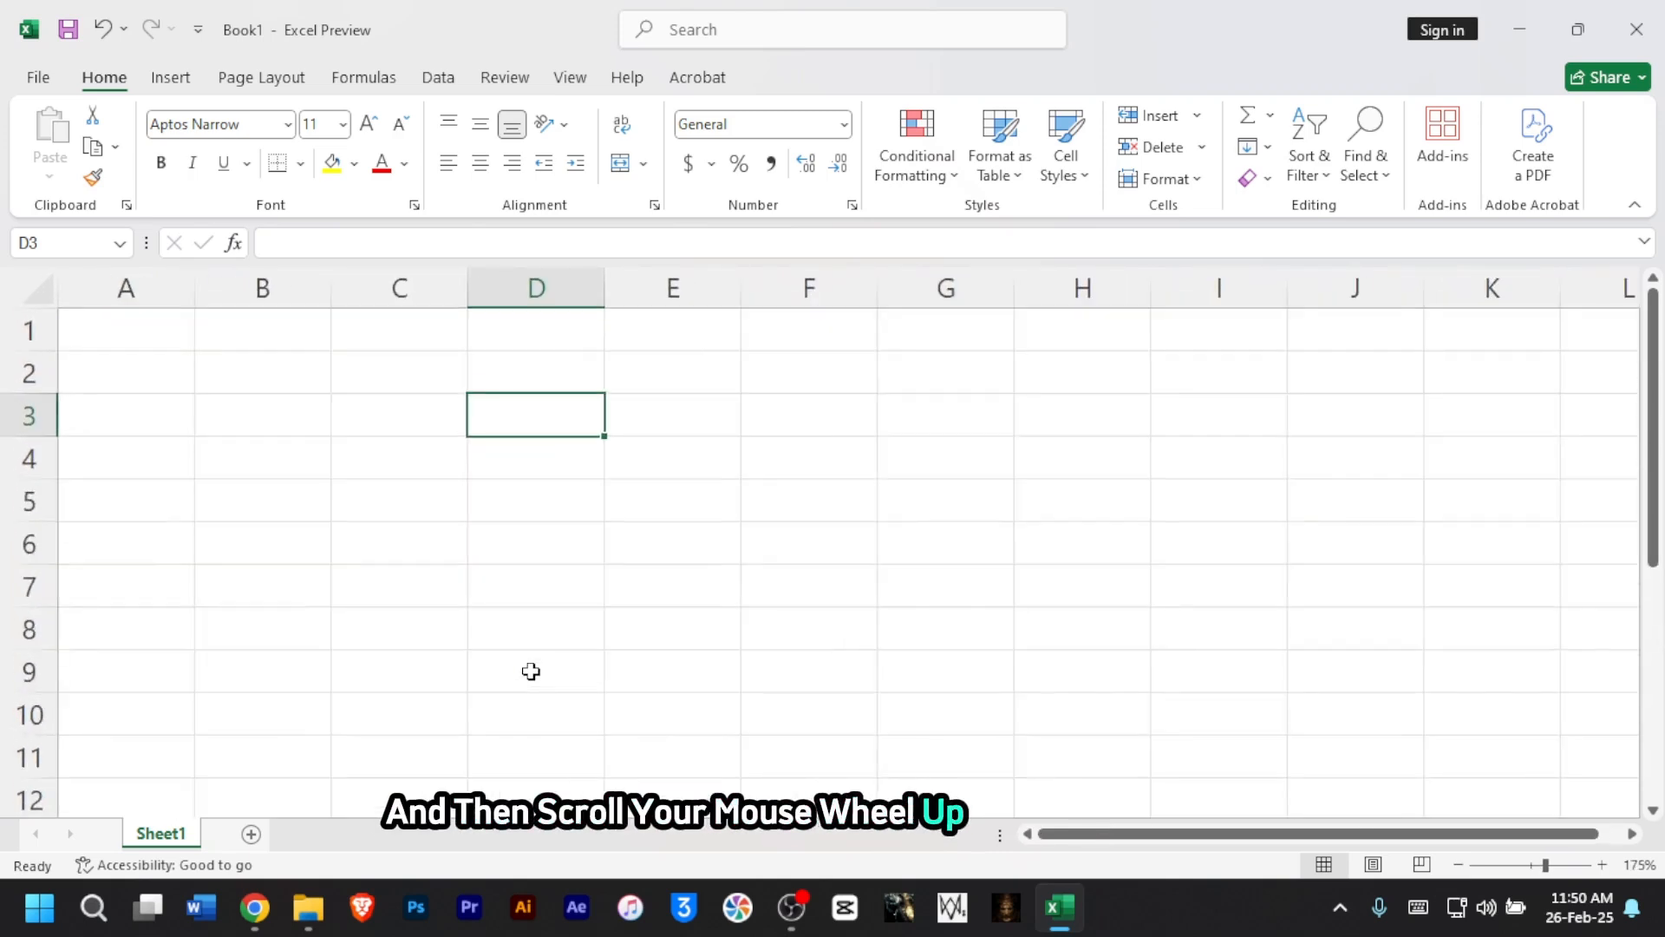
{"action": "scroll", "coordinate": [531, 672], "scroll_direction": "down", "scroll_amount": 4}
{"action": "scroll", "coordinate": [531, 673], "scroll_direction": "down", "scroll_amount": 1}
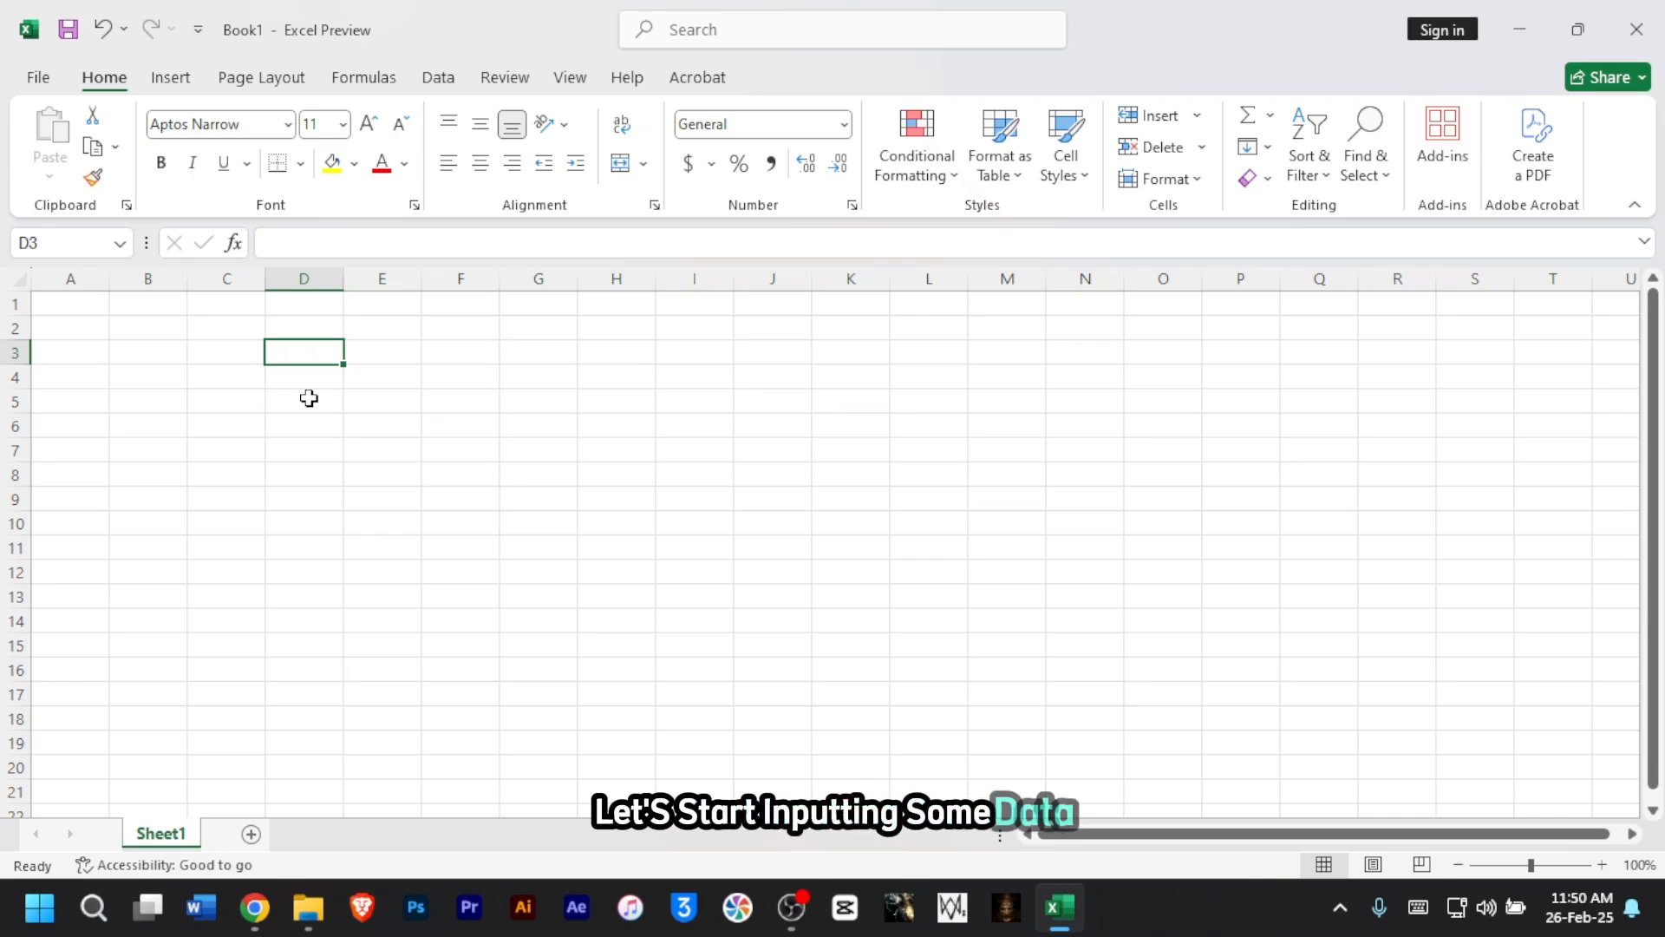
- Enter the column headers Sales in cell A1 and Date in cell B1
{"action": "left_click", "coordinate": [66, 309]}
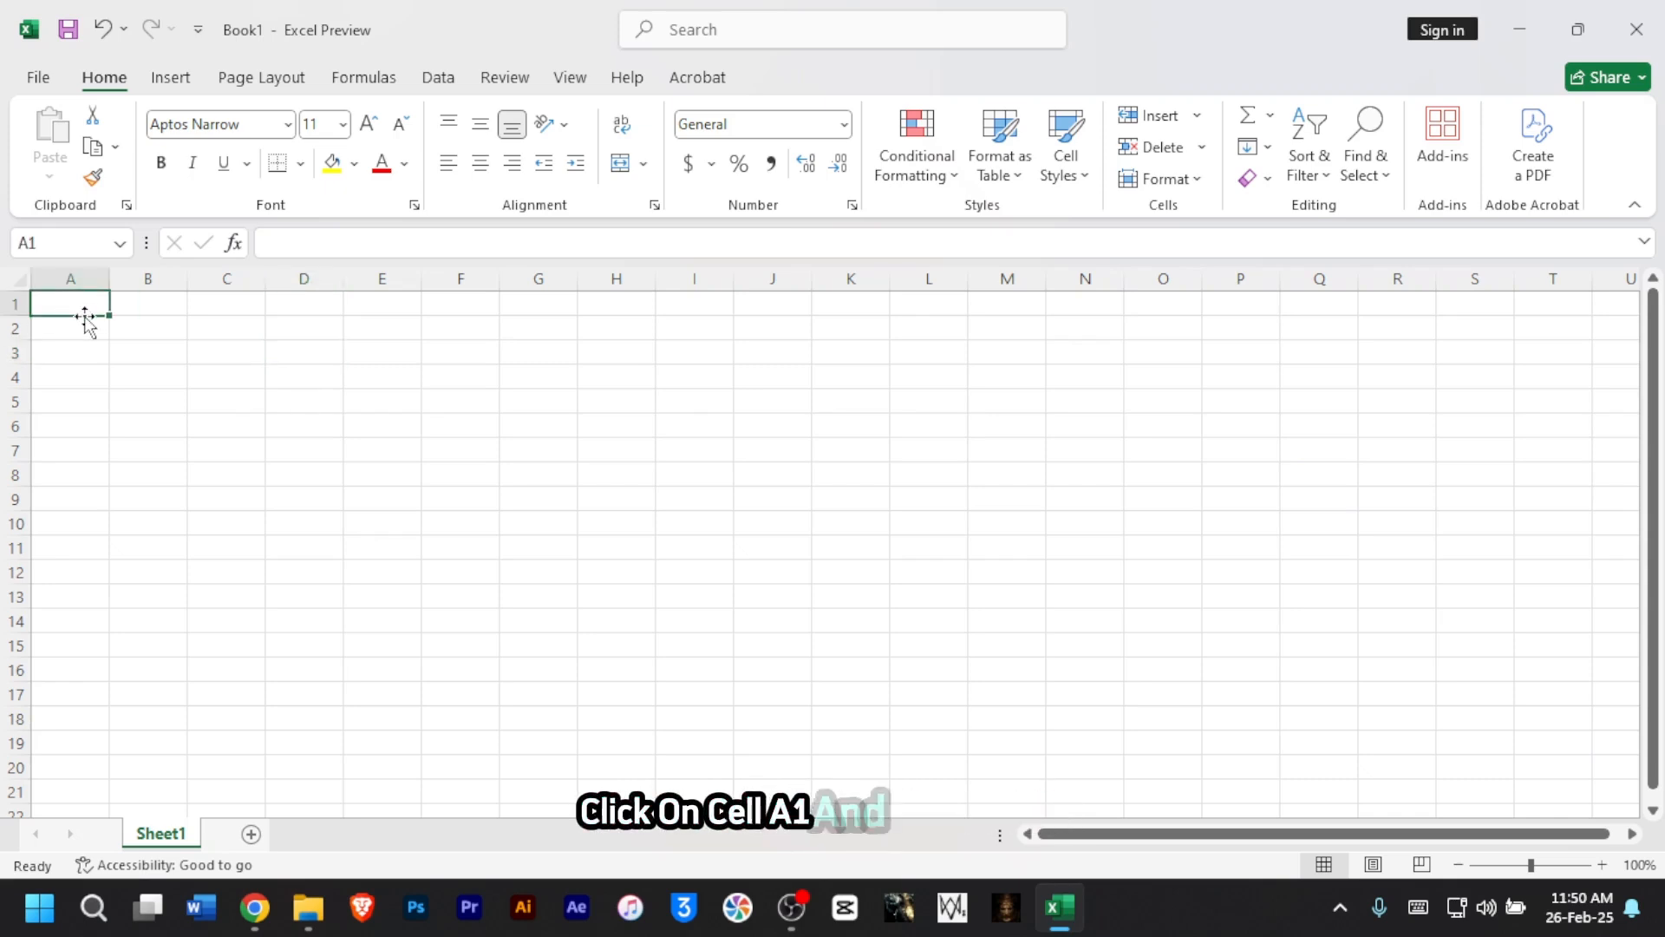
{"action": "type", "text": "Sales"}
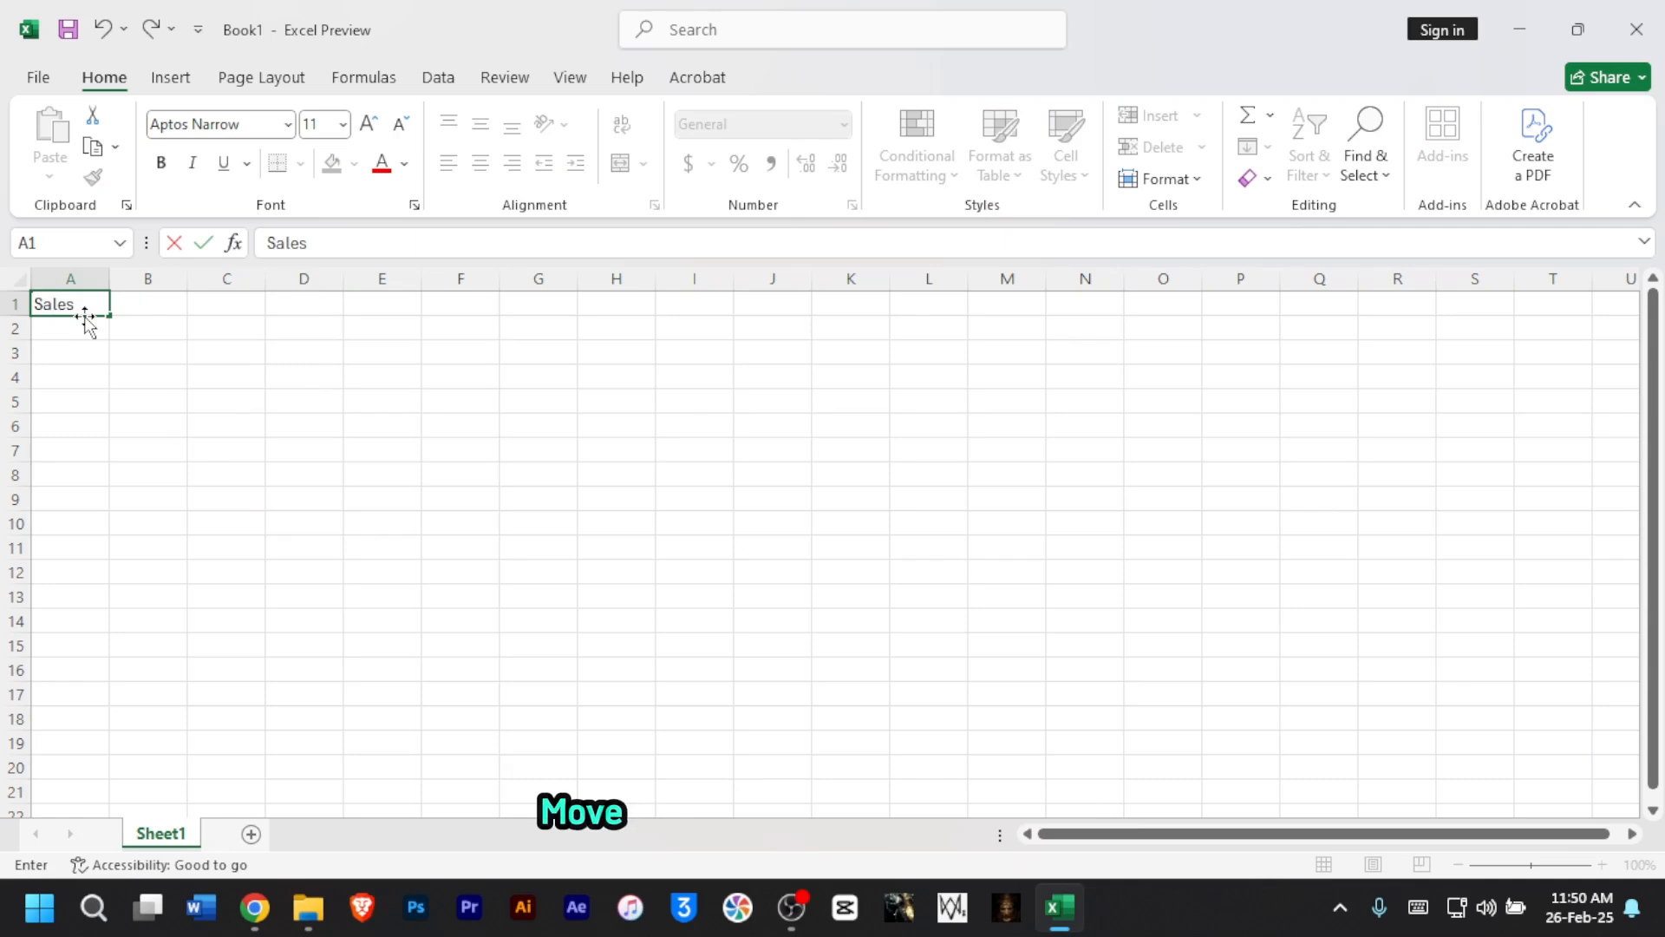
{"action": "key", "text": "Tab"}
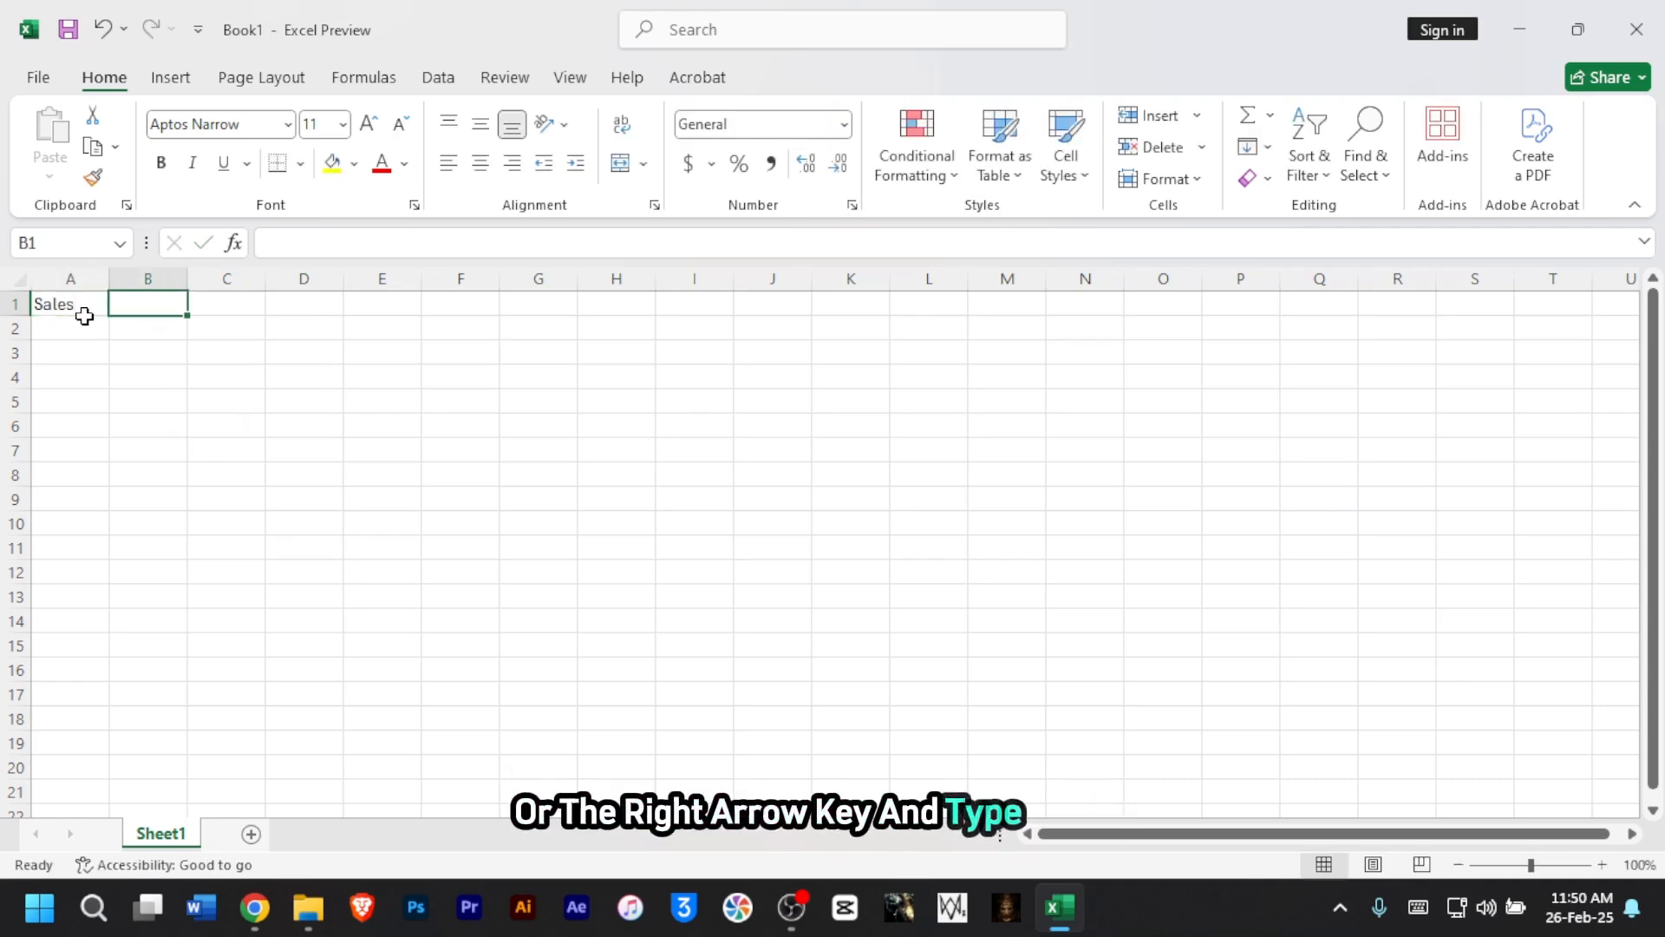
{"action": "type", "text": "Date"}
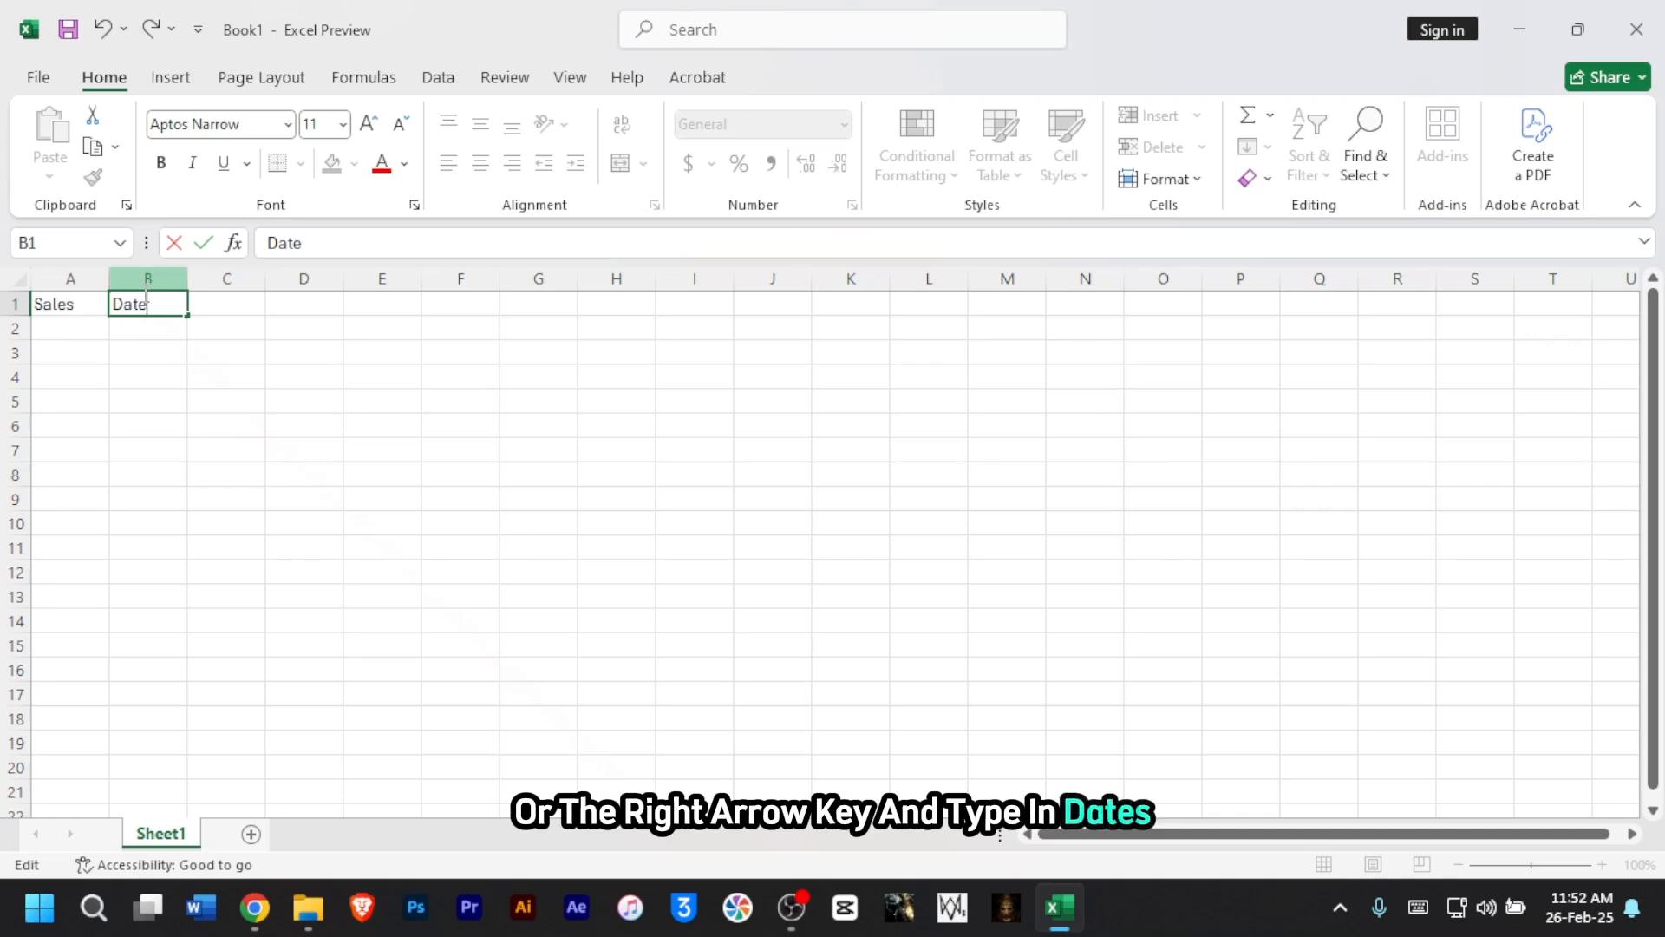
{"action": "key", "text": "Return"}
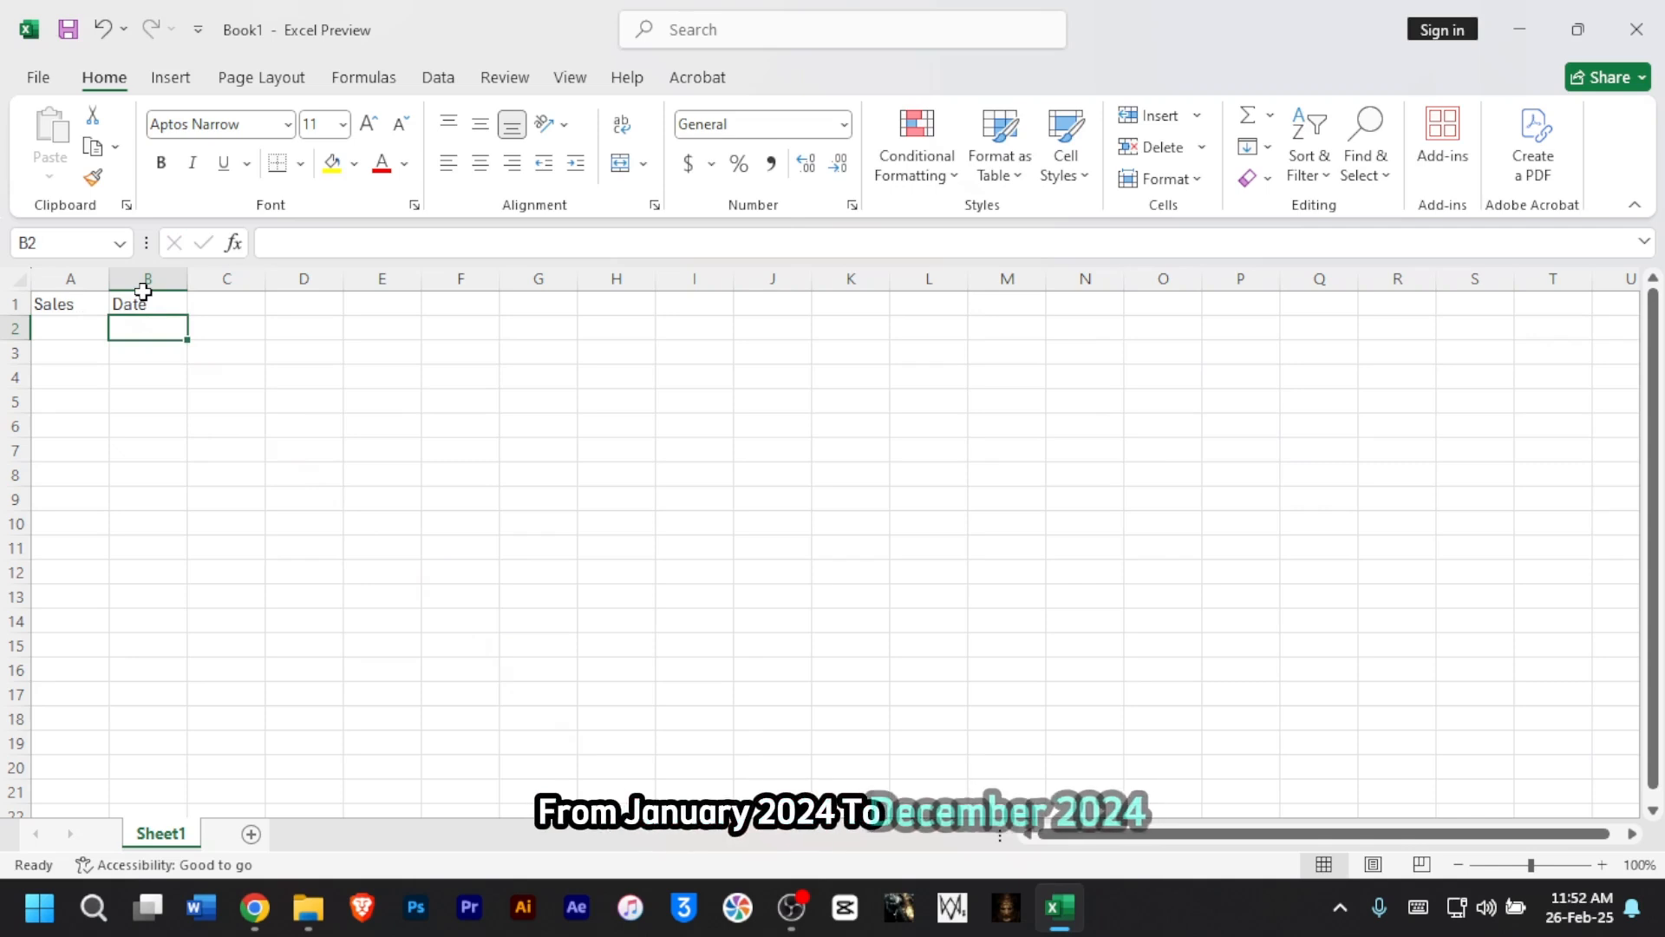
- Enter January 2024 in cell B2 and autofill the monthly series down to November 2024 in B12
{"action": "type", "text": "January 2024"}
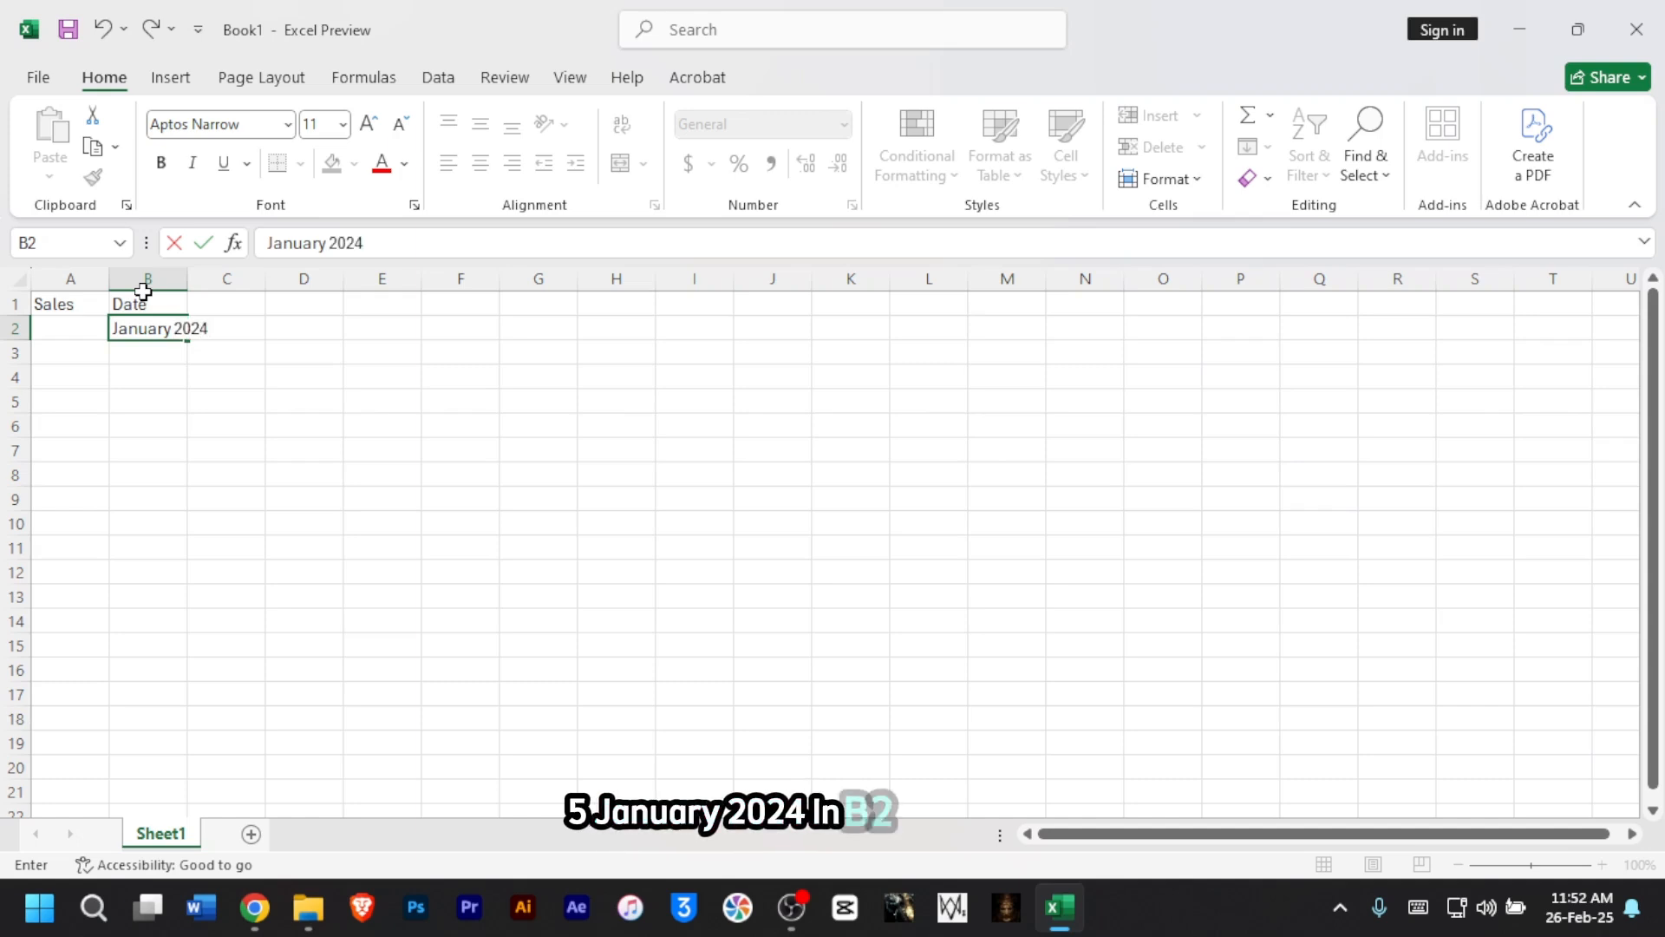
{"action": "key", "text": "Return"}
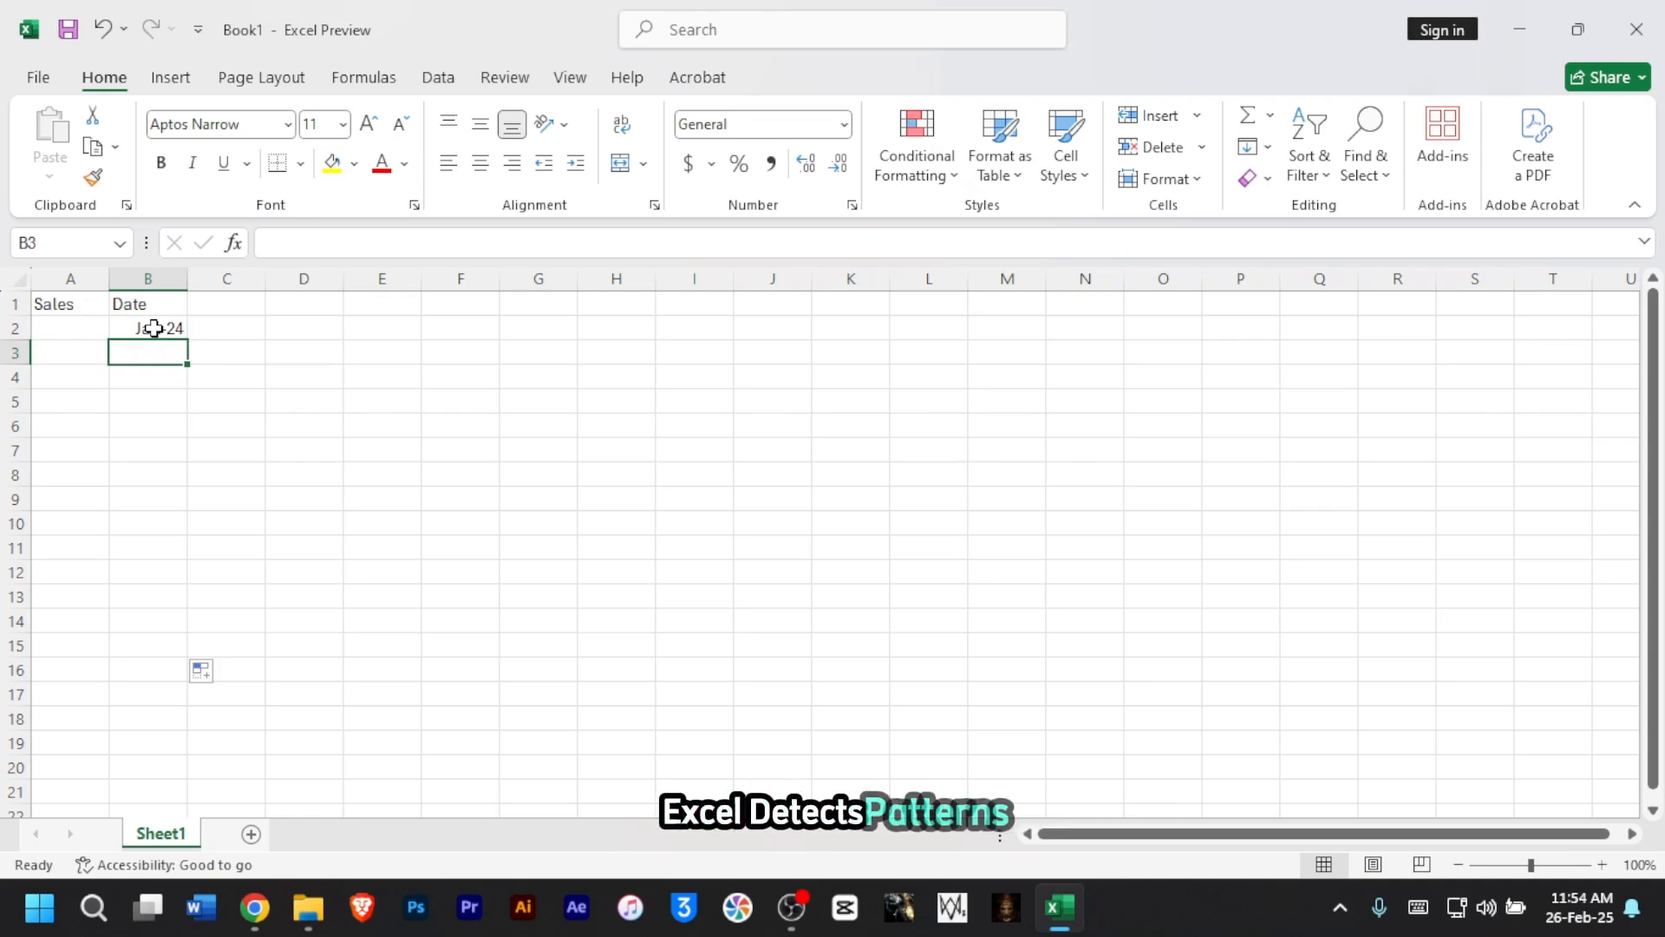
{"action": "left_click", "coordinate": [158, 333]}
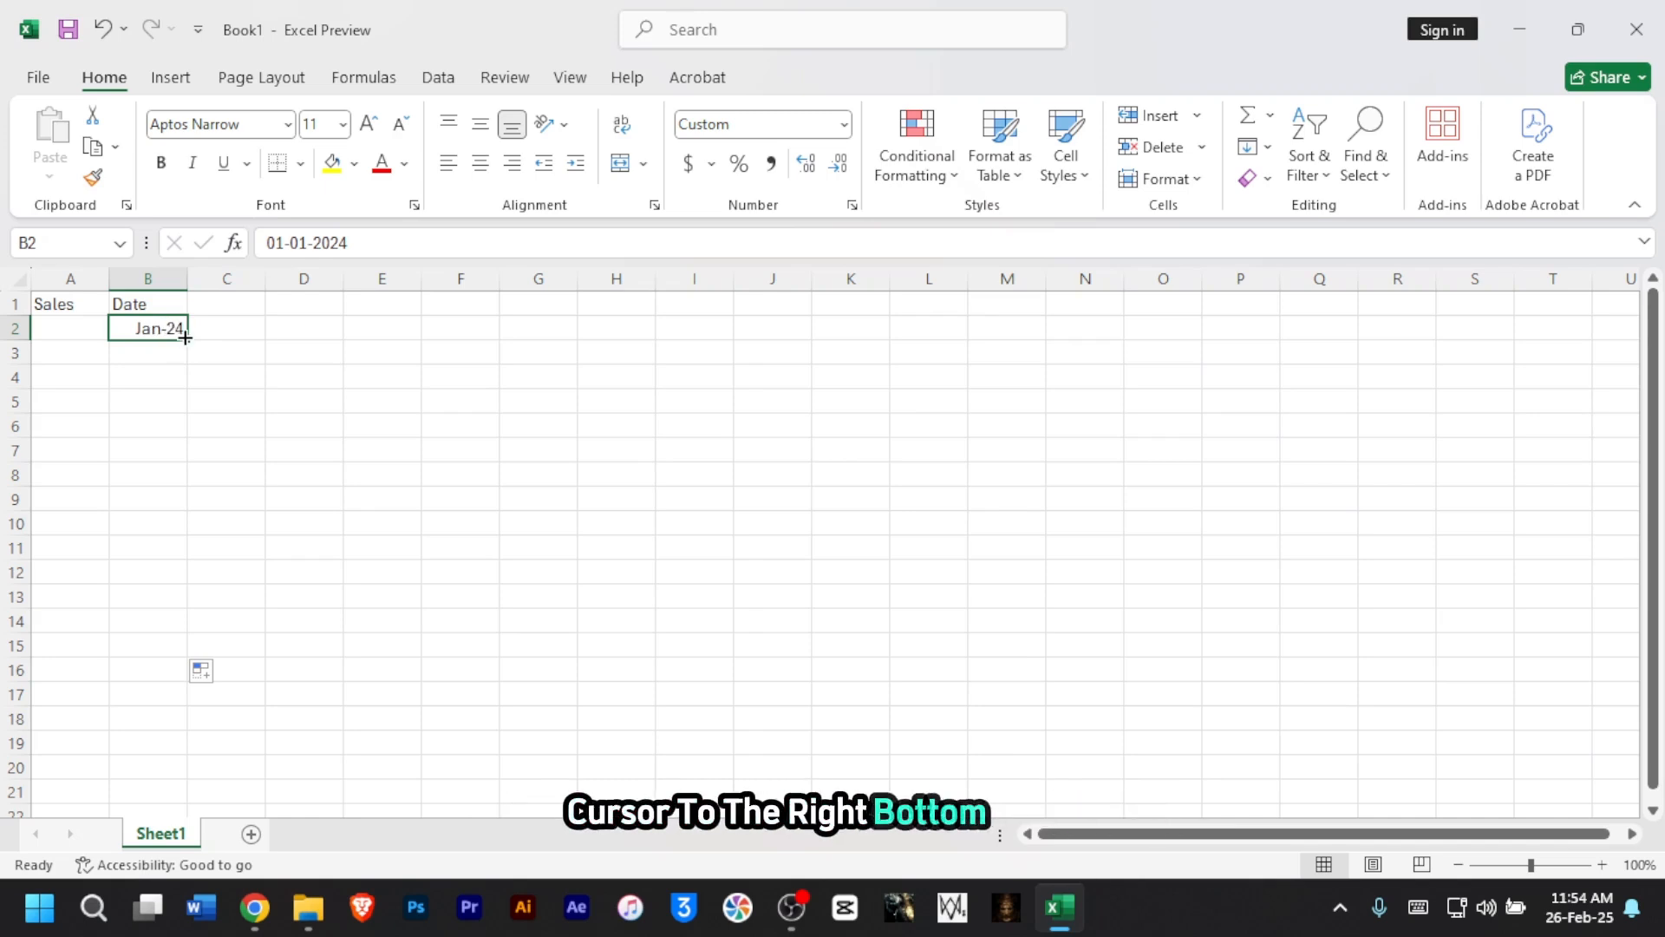
{"action": "left_click_drag", "start_coordinate": [188, 340], "coordinate": [187, 339]}
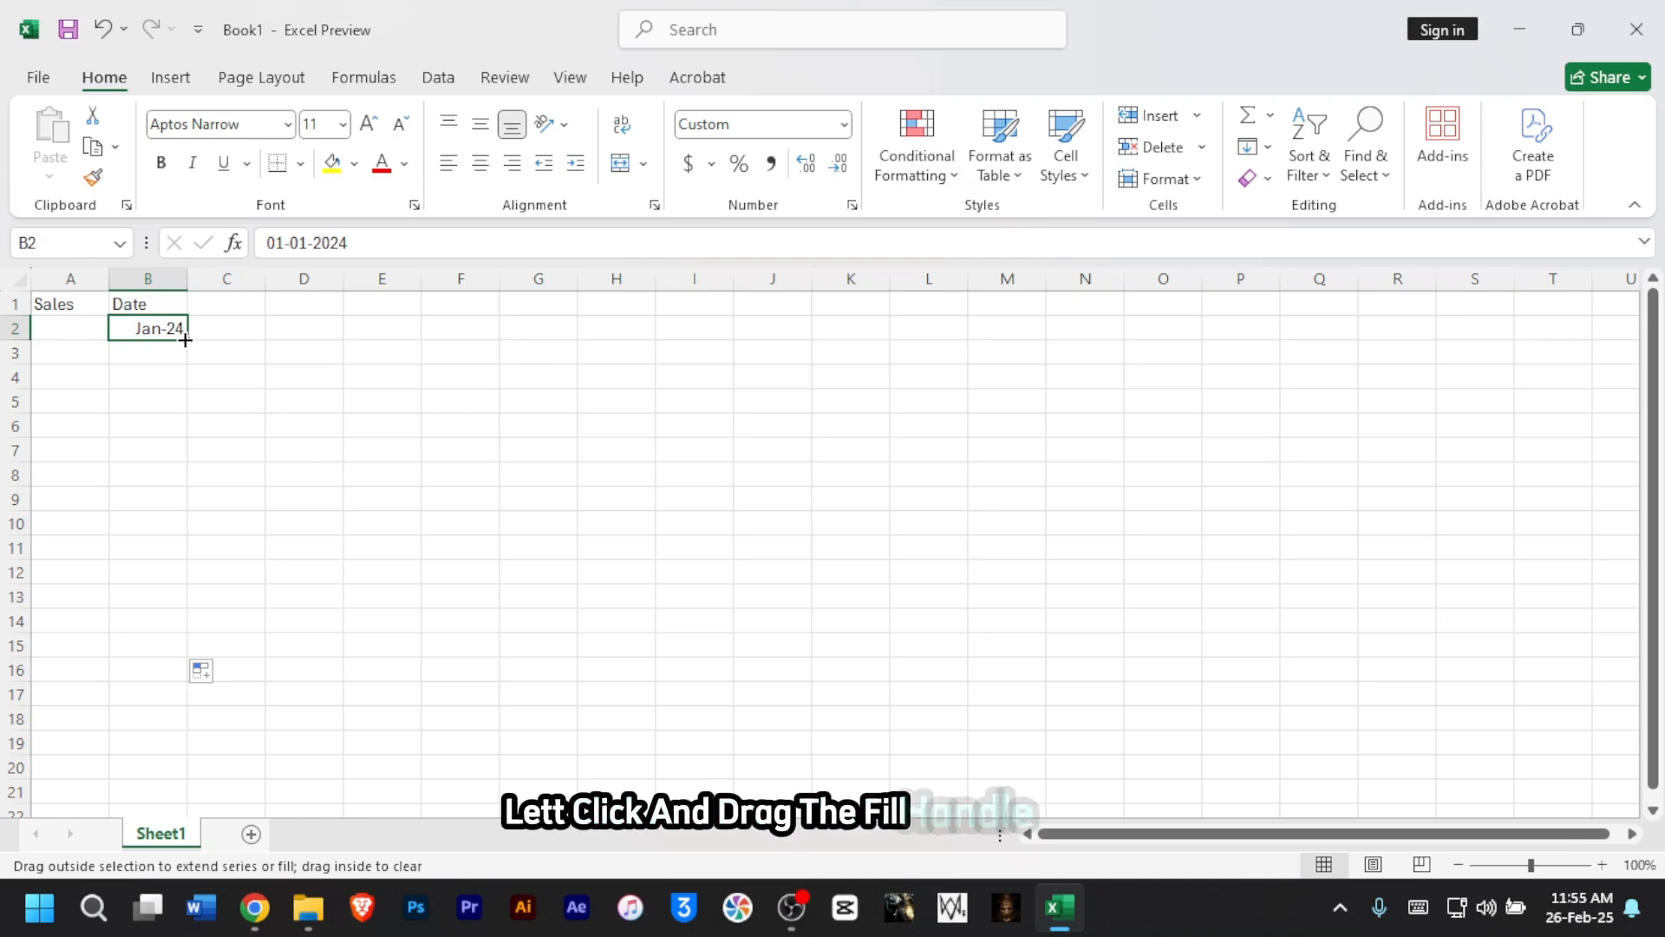
{"action": "left_click_drag", "start_coordinate": [185, 342], "coordinate": [184, 585]}
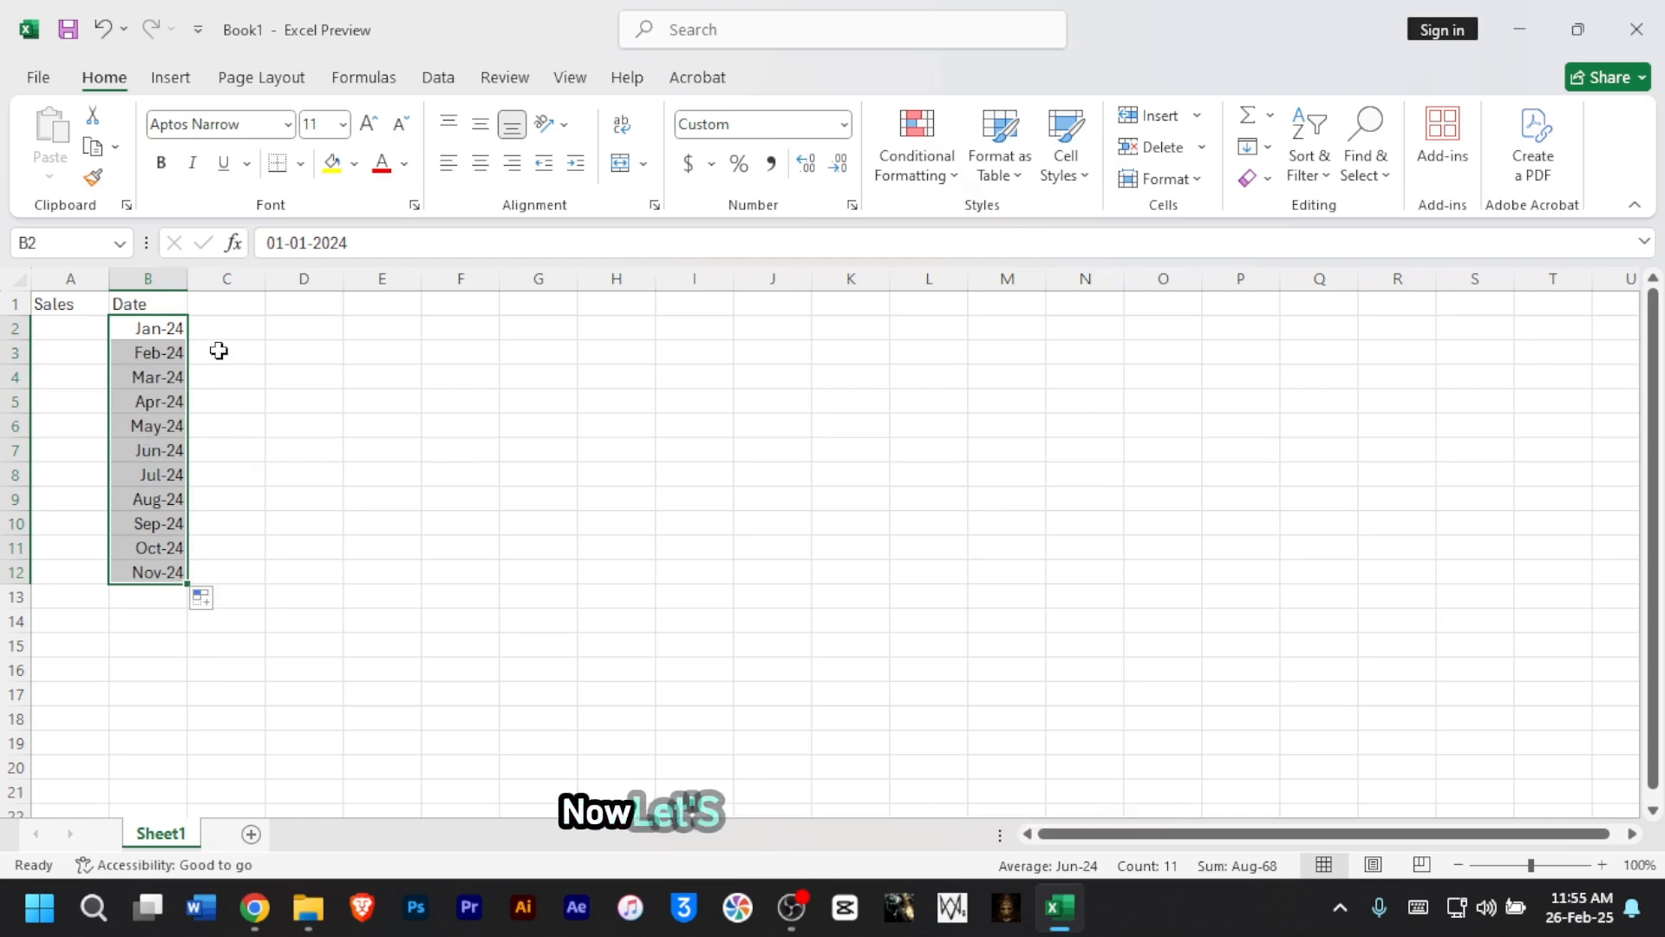
- Enter the sales figures 24000 for January in A2 and 15000 for February in A3
{"action": "left_click", "coordinate": [55, 331]}
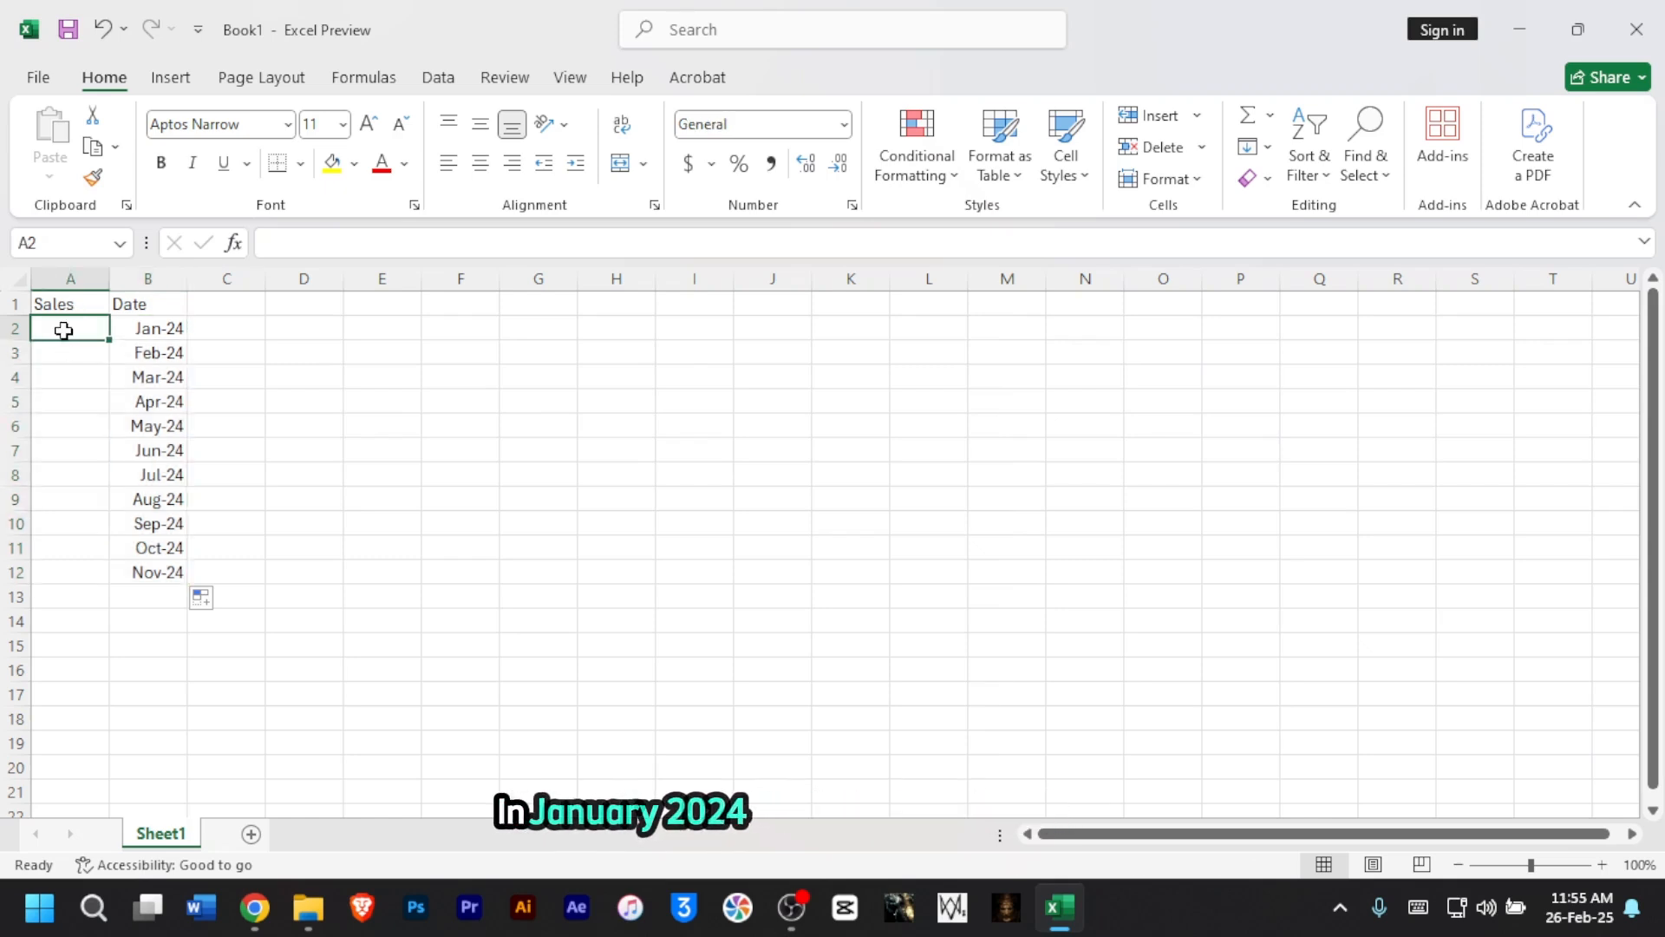
{"action": "type", "text": "2400"}
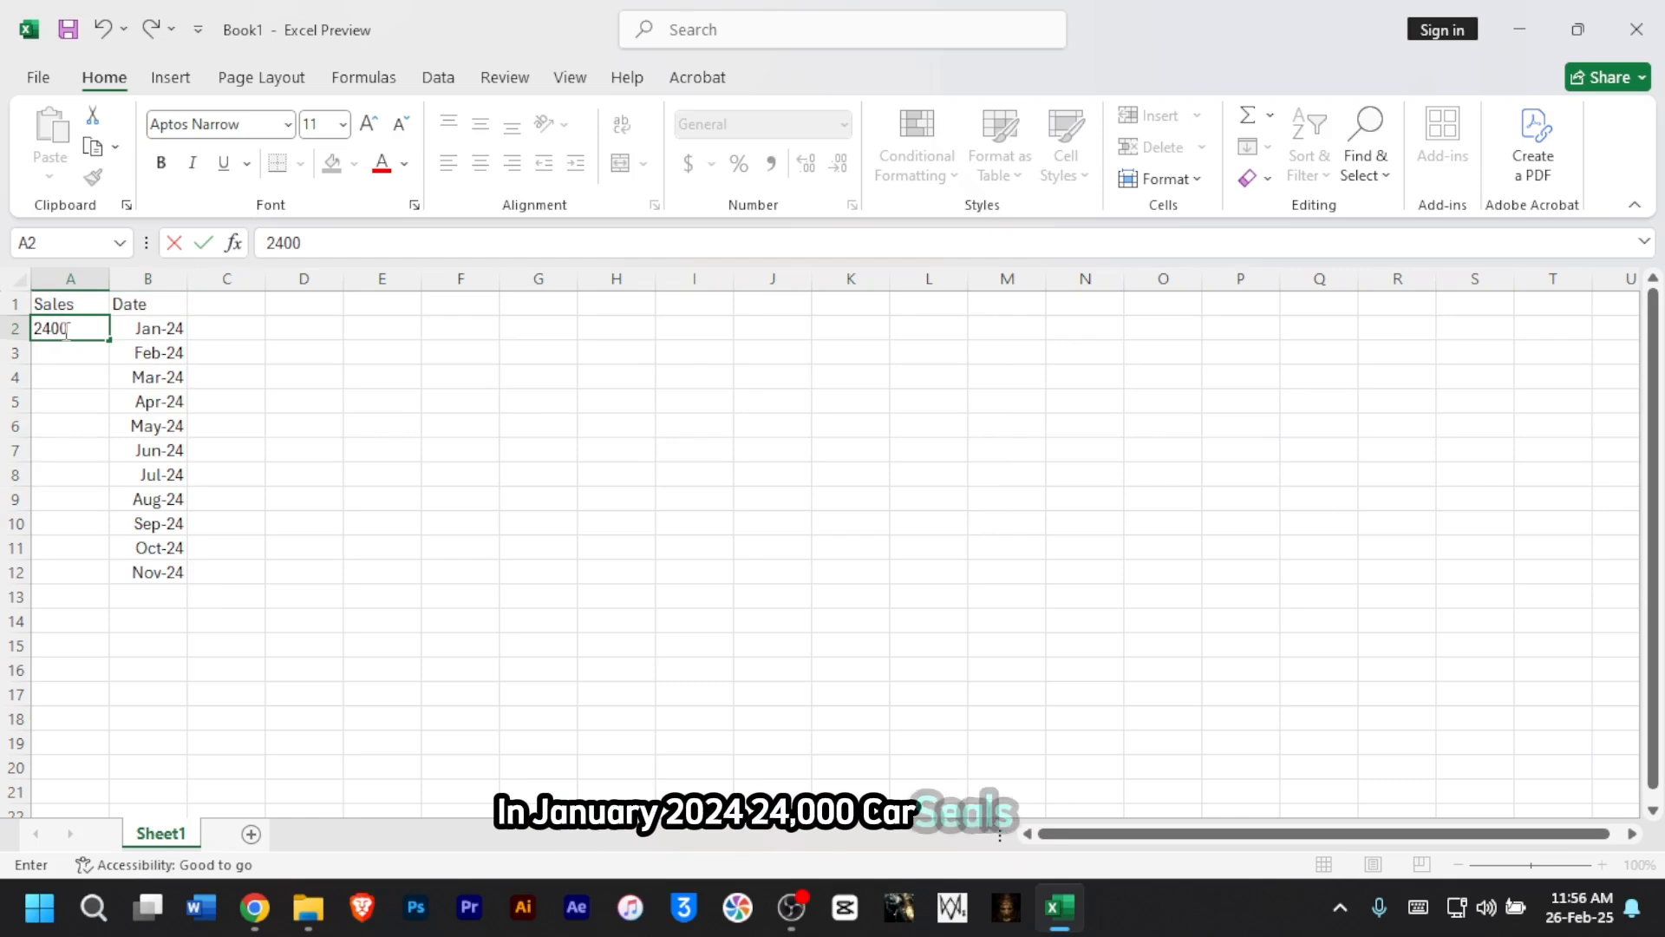
{"action": "type", "text": "0"}
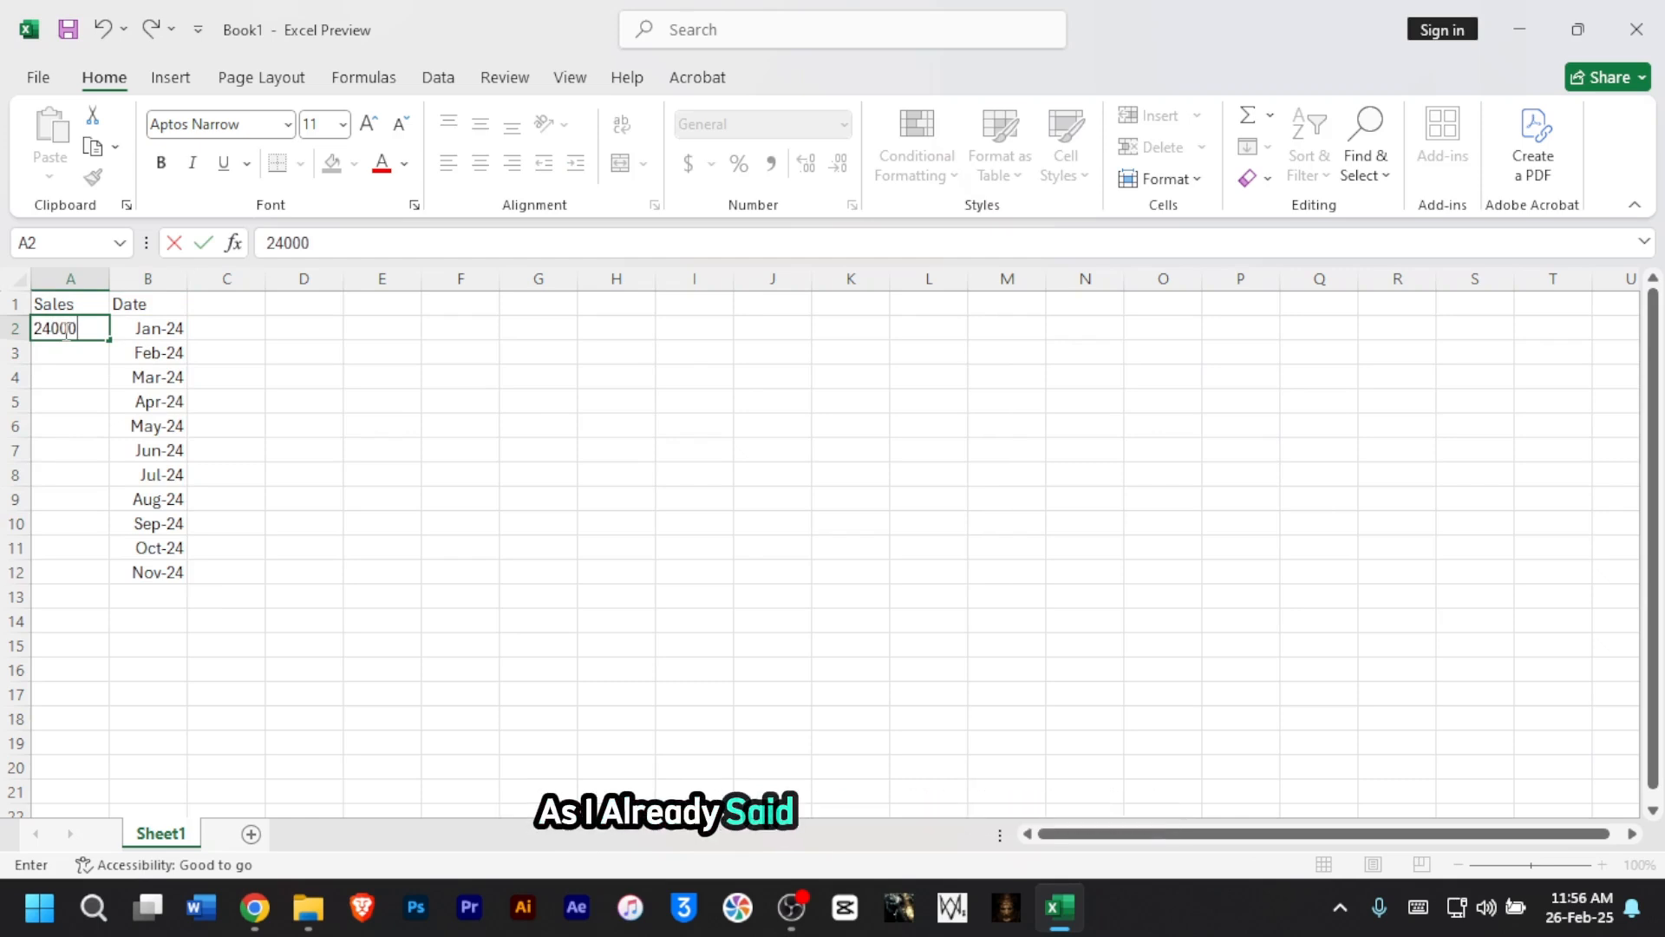
{"action": "key", "text": "Return"}
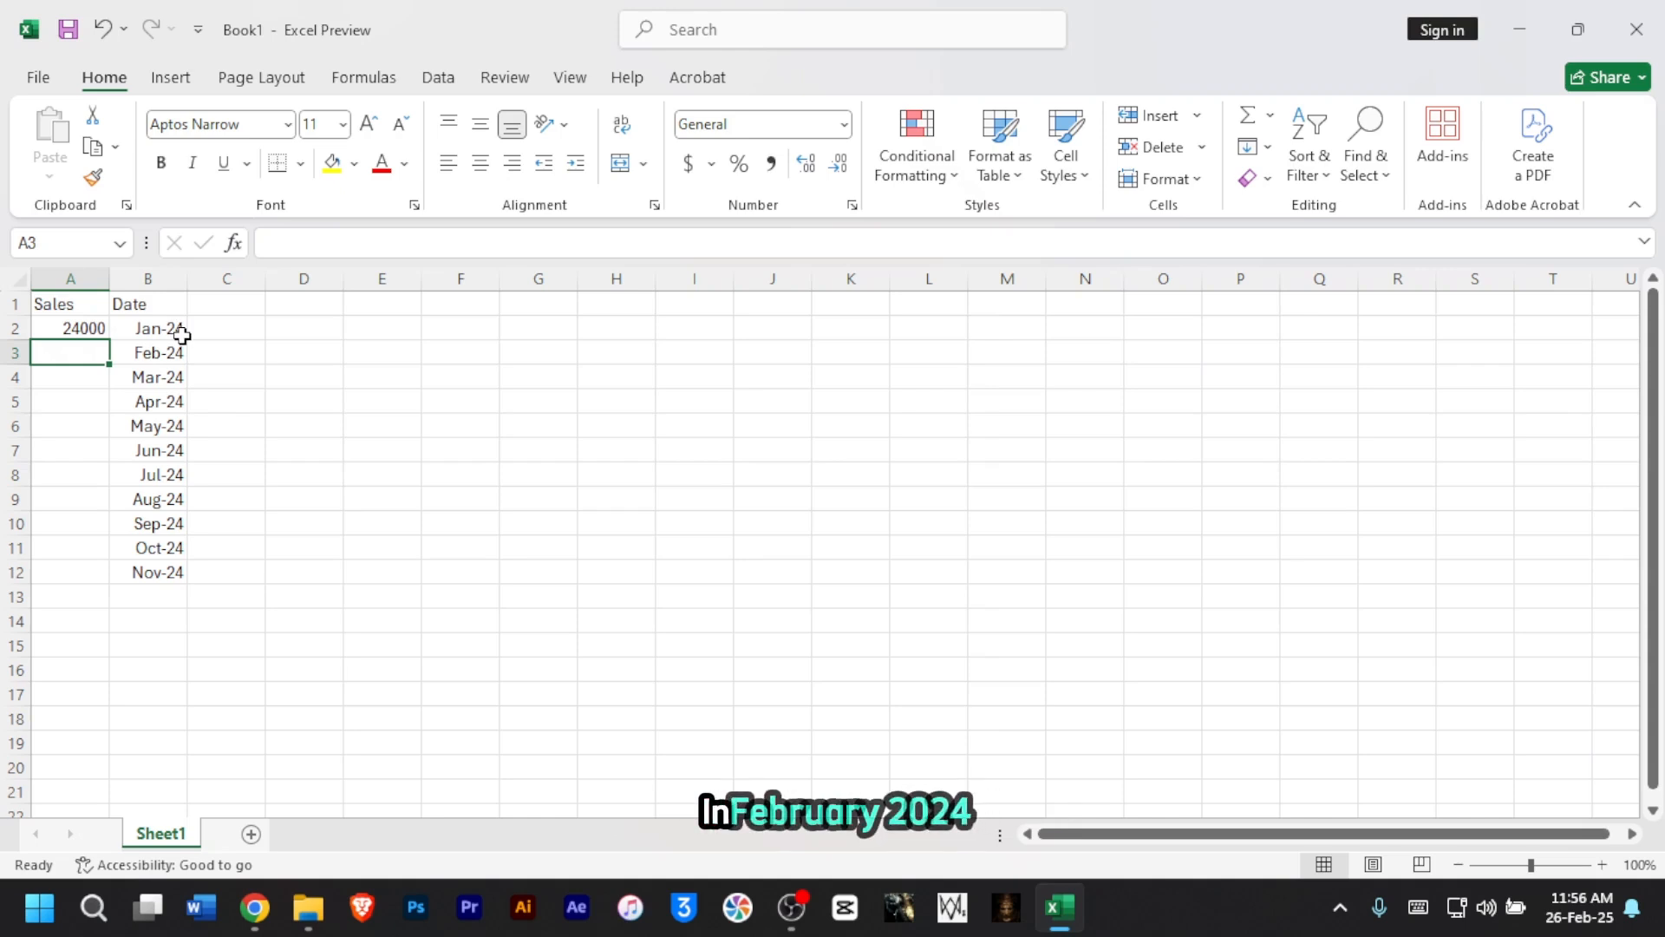
{"action": "type", "text": "15000"}
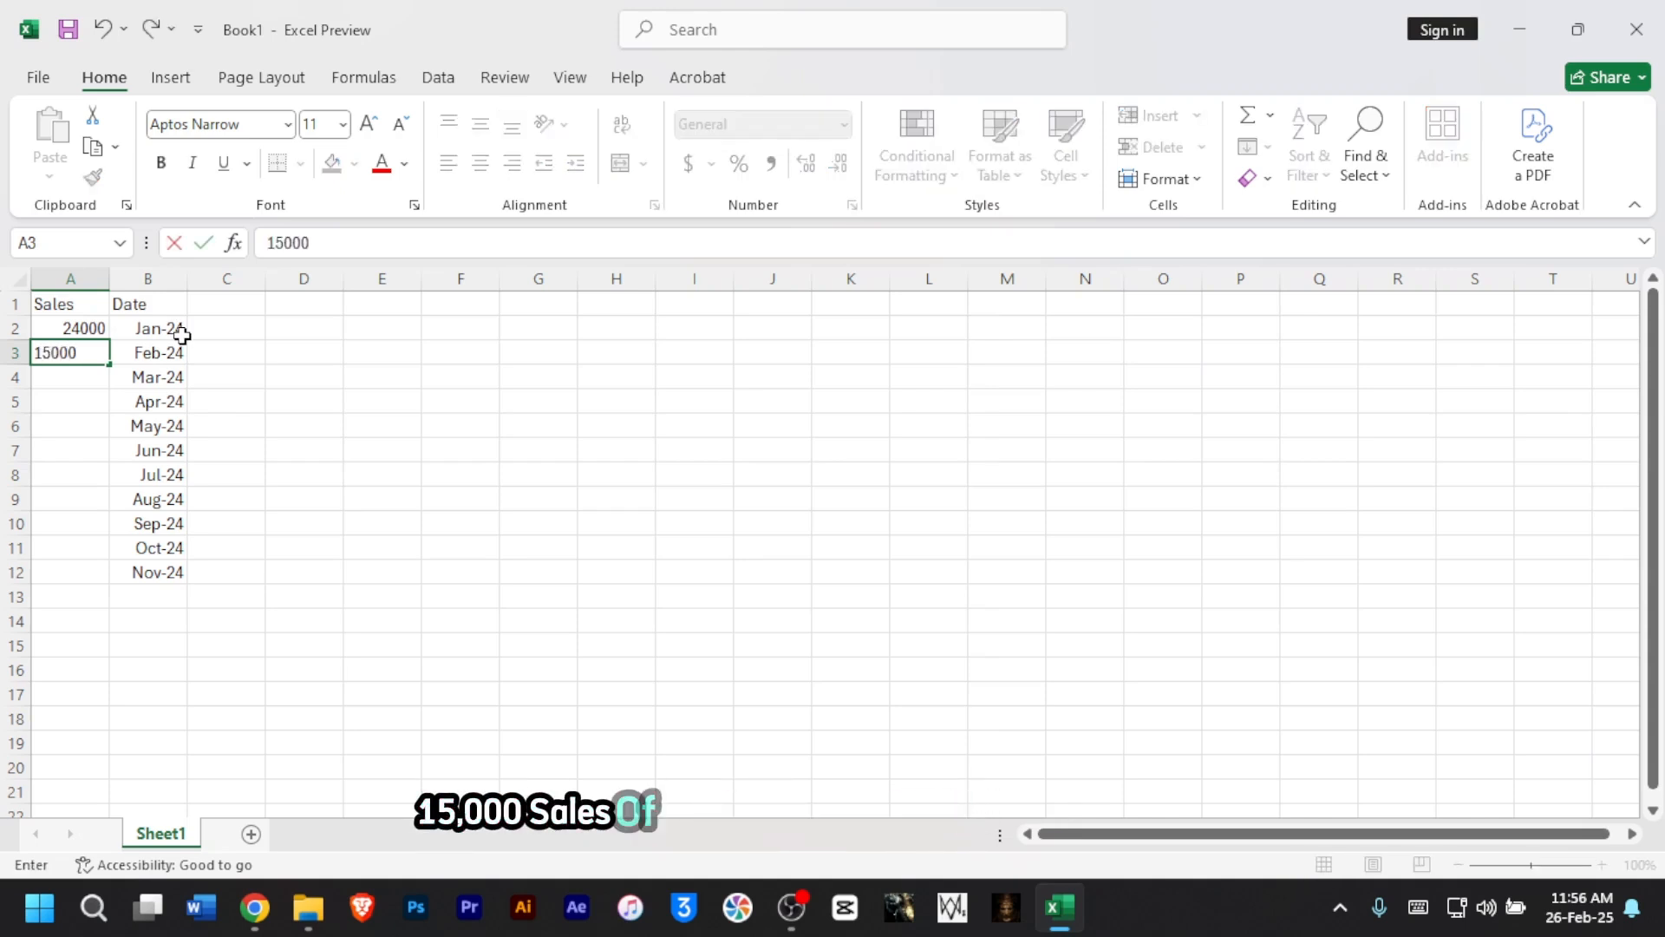
{"action": "key", "text": "Return"}
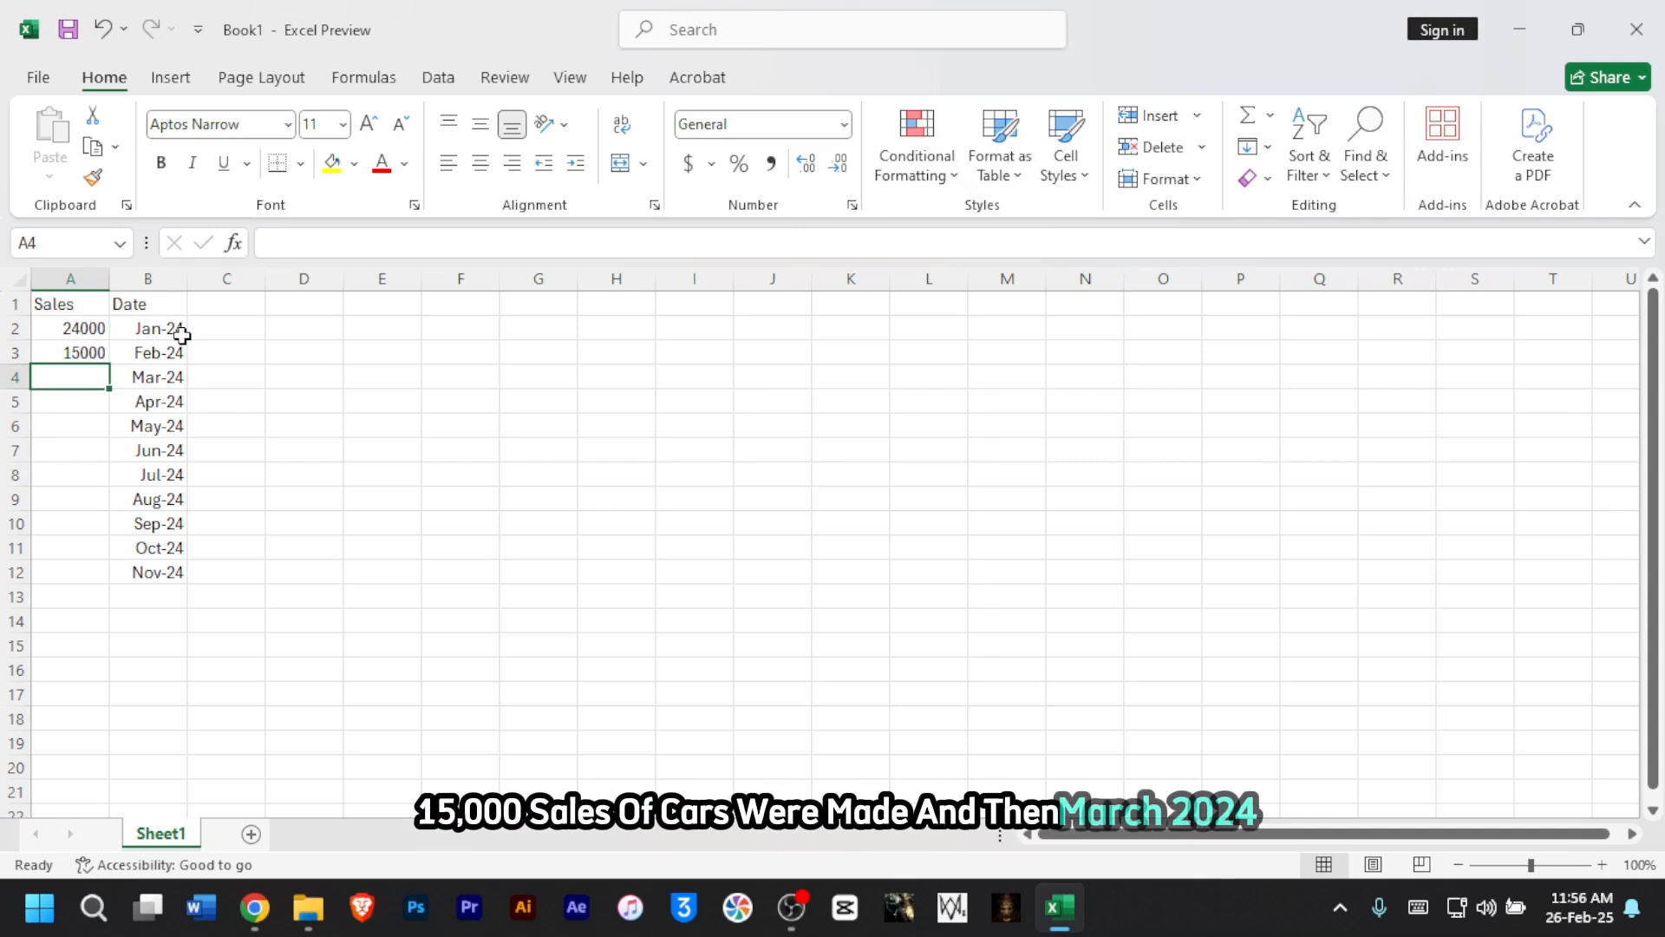
- Enter the March to July sales figures 13000, 25000, 1500, 2303 and 2000 in cells A4 to A8
{"action": "type", "text": "13000"}
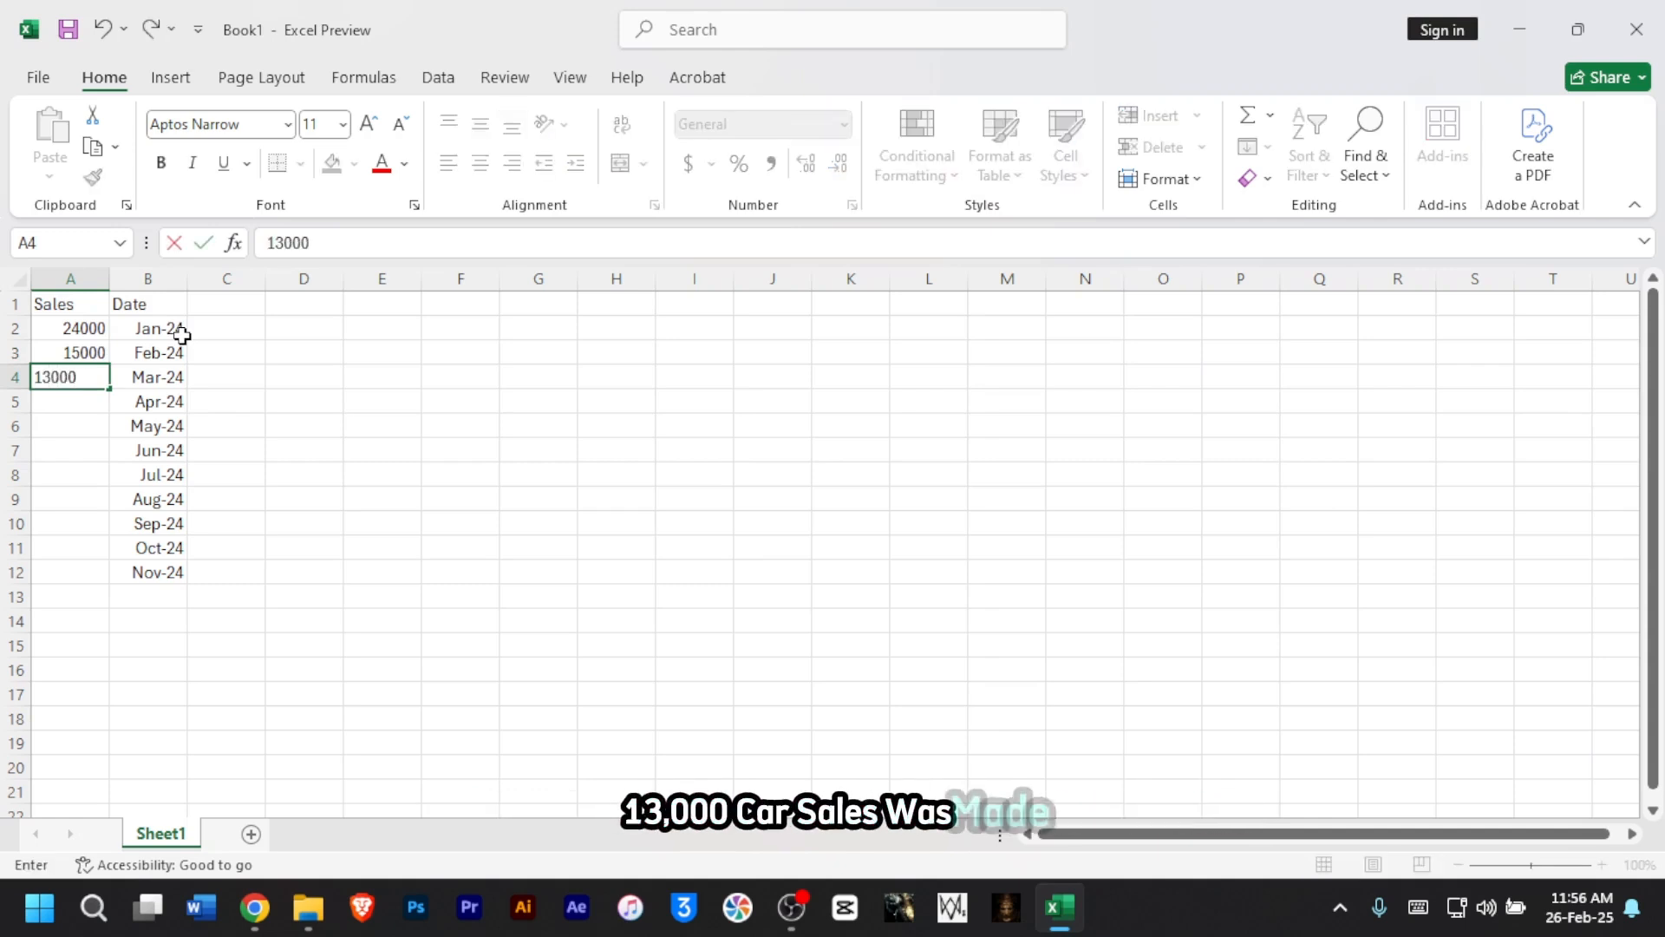
{"action": "key", "text": "Return"}
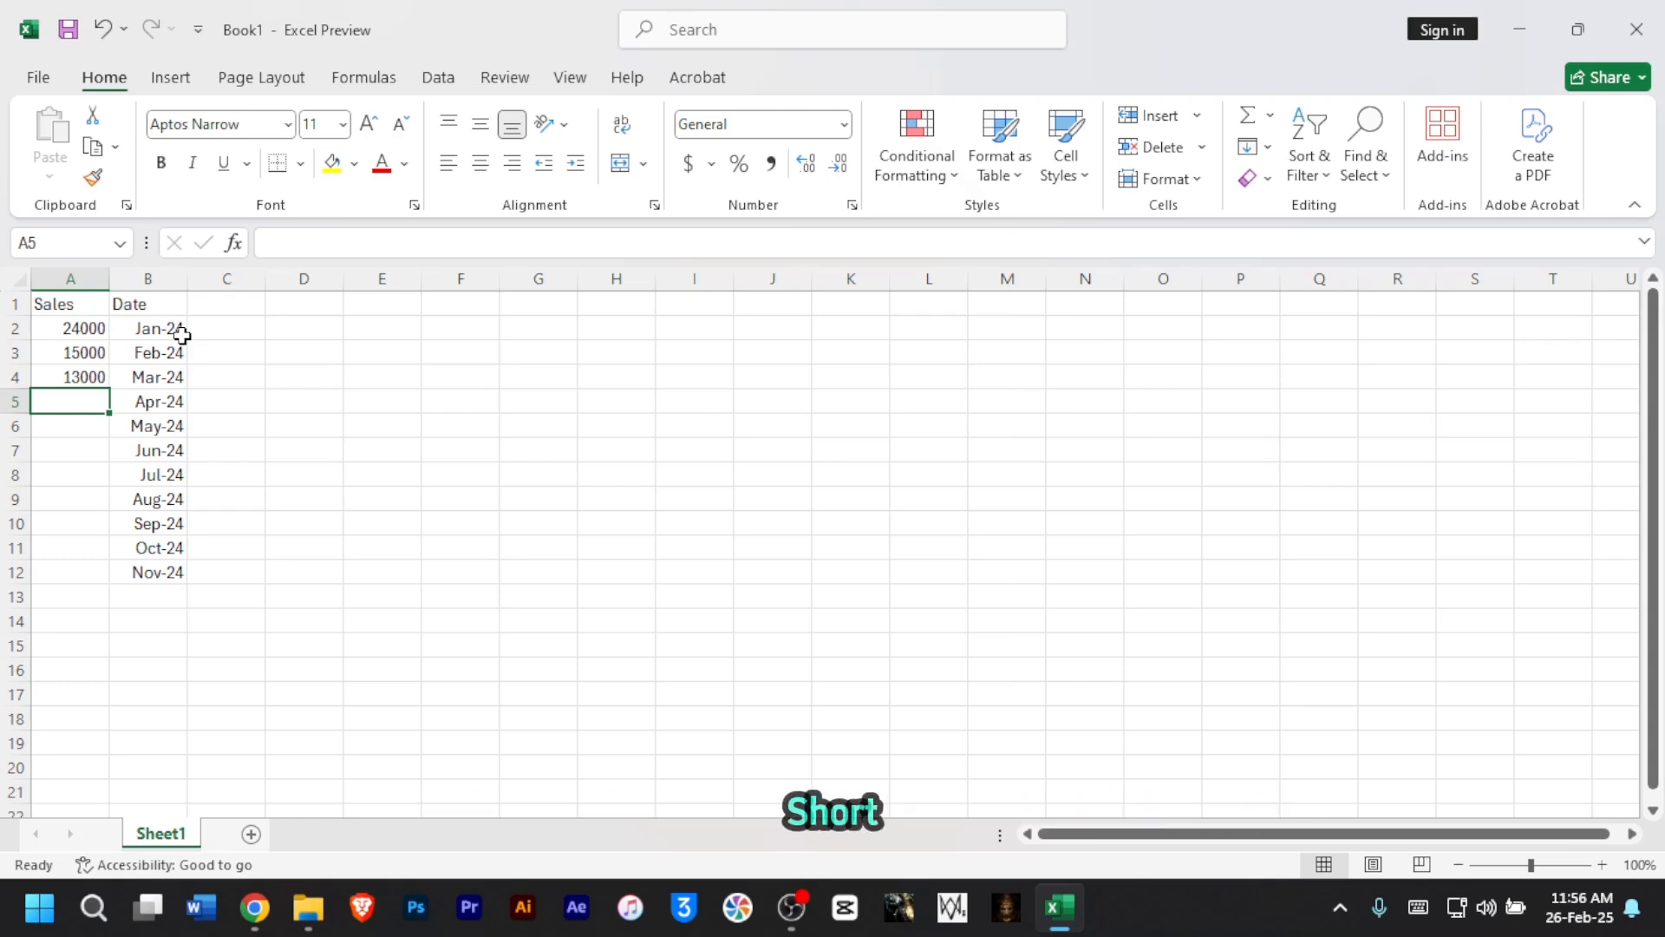
{"action": "type", "text": "25000"}
{"action": "key", "text": "Return"}
{"action": "type", "text": "1500"}
{"action": "key", "text": "Return"}
{"action": "type", "text": "2303"}
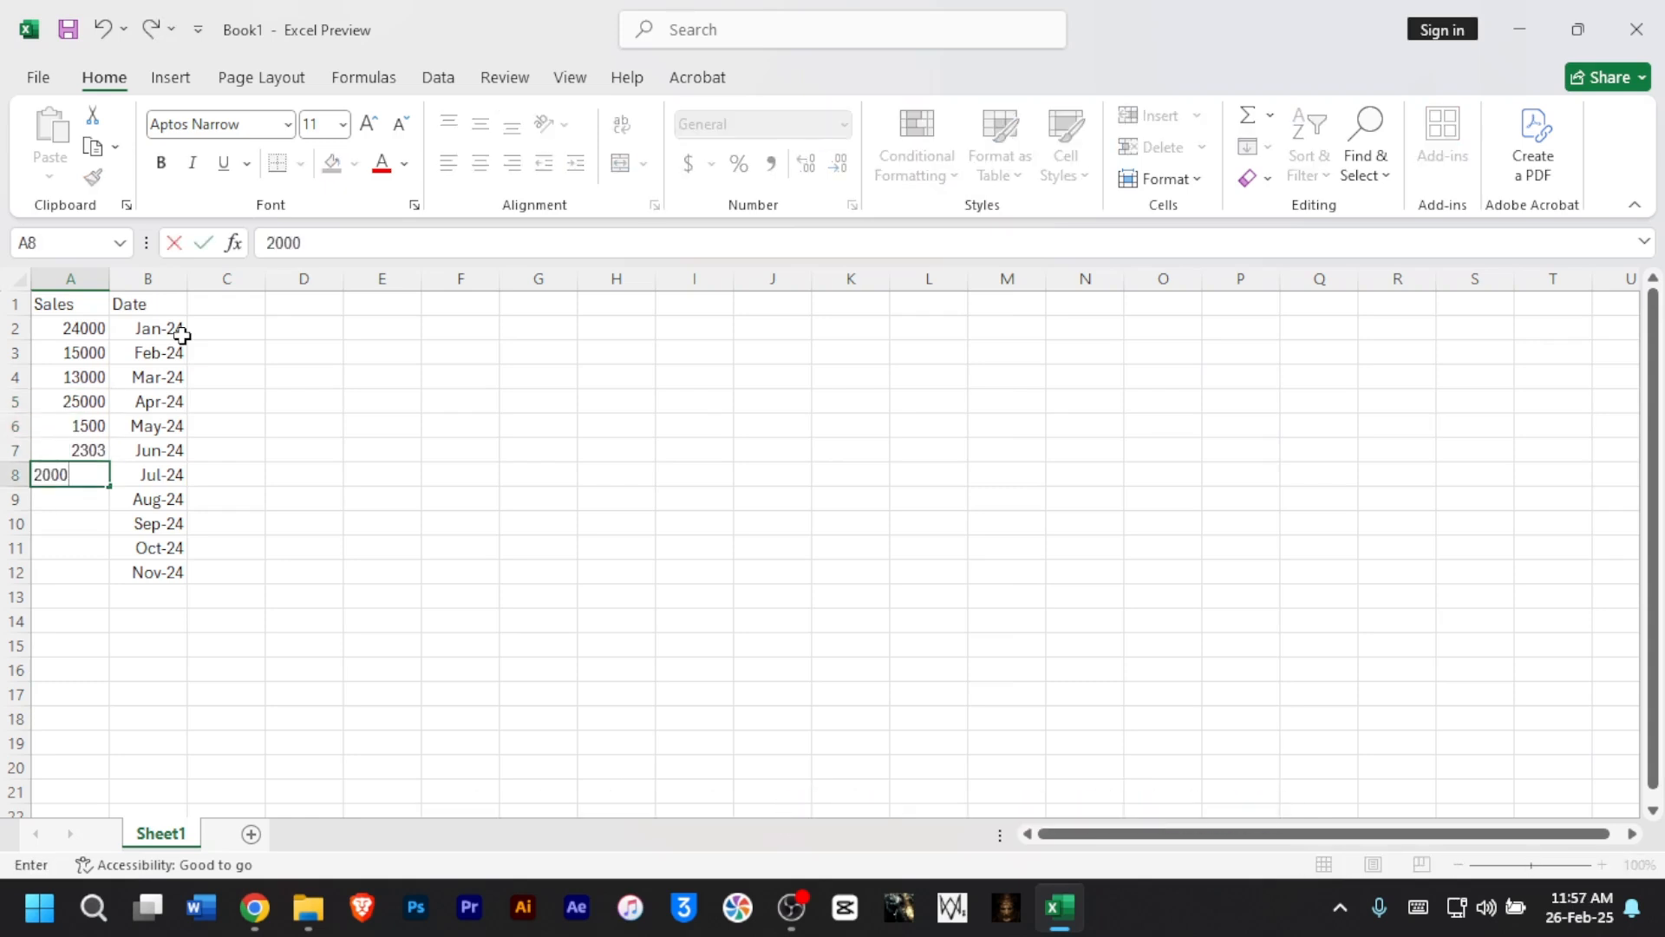
{"action": "key", "text": "Return"}
- Enter the August to November sales figures 1000, 70000, 2000 and 2000 in cells A9 to A12
{"action": "type", "text": "1000 70000"}
{"action": "key", "text": "Return"}
{"action": "type", "text": "2000"}
{"action": "key", "text": "Return"}
{"action": "type", "text": "2000"}
- Format the sales figures in A2:A12 with the comma style and no decimal places
{"action": "left_click", "coordinate": [52, 334]}
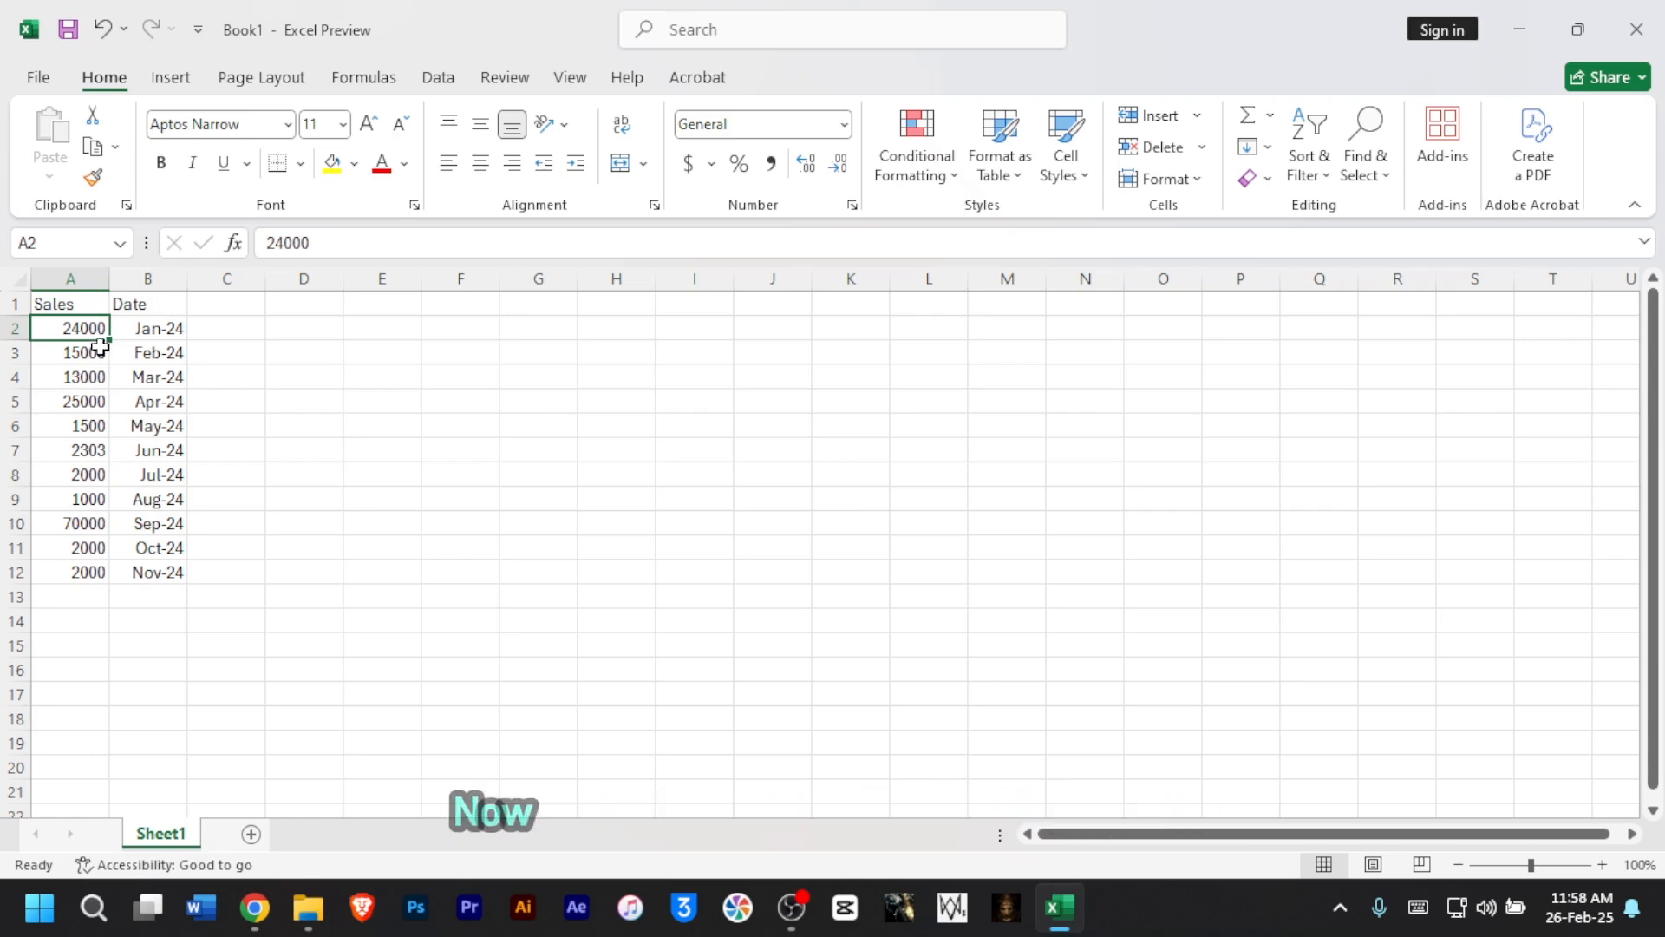
{"action": "left_click_drag", "start_coordinate": [91, 332], "coordinate": [83, 571]}
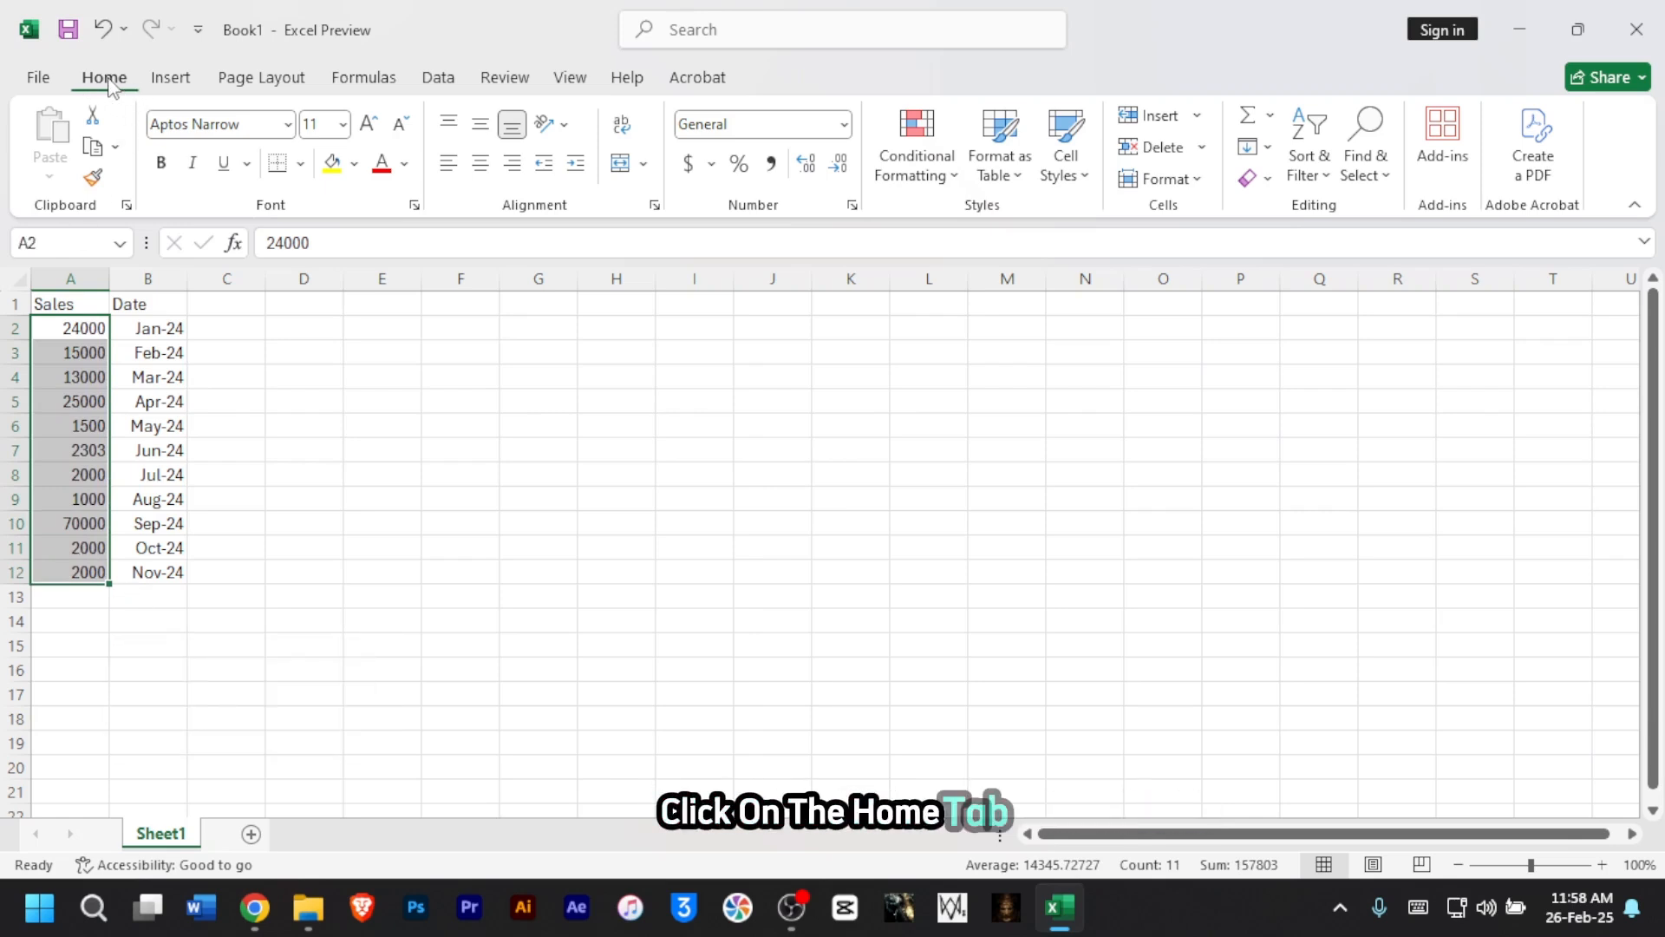
{"action": "left_click", "coordinate": [771, 165]}
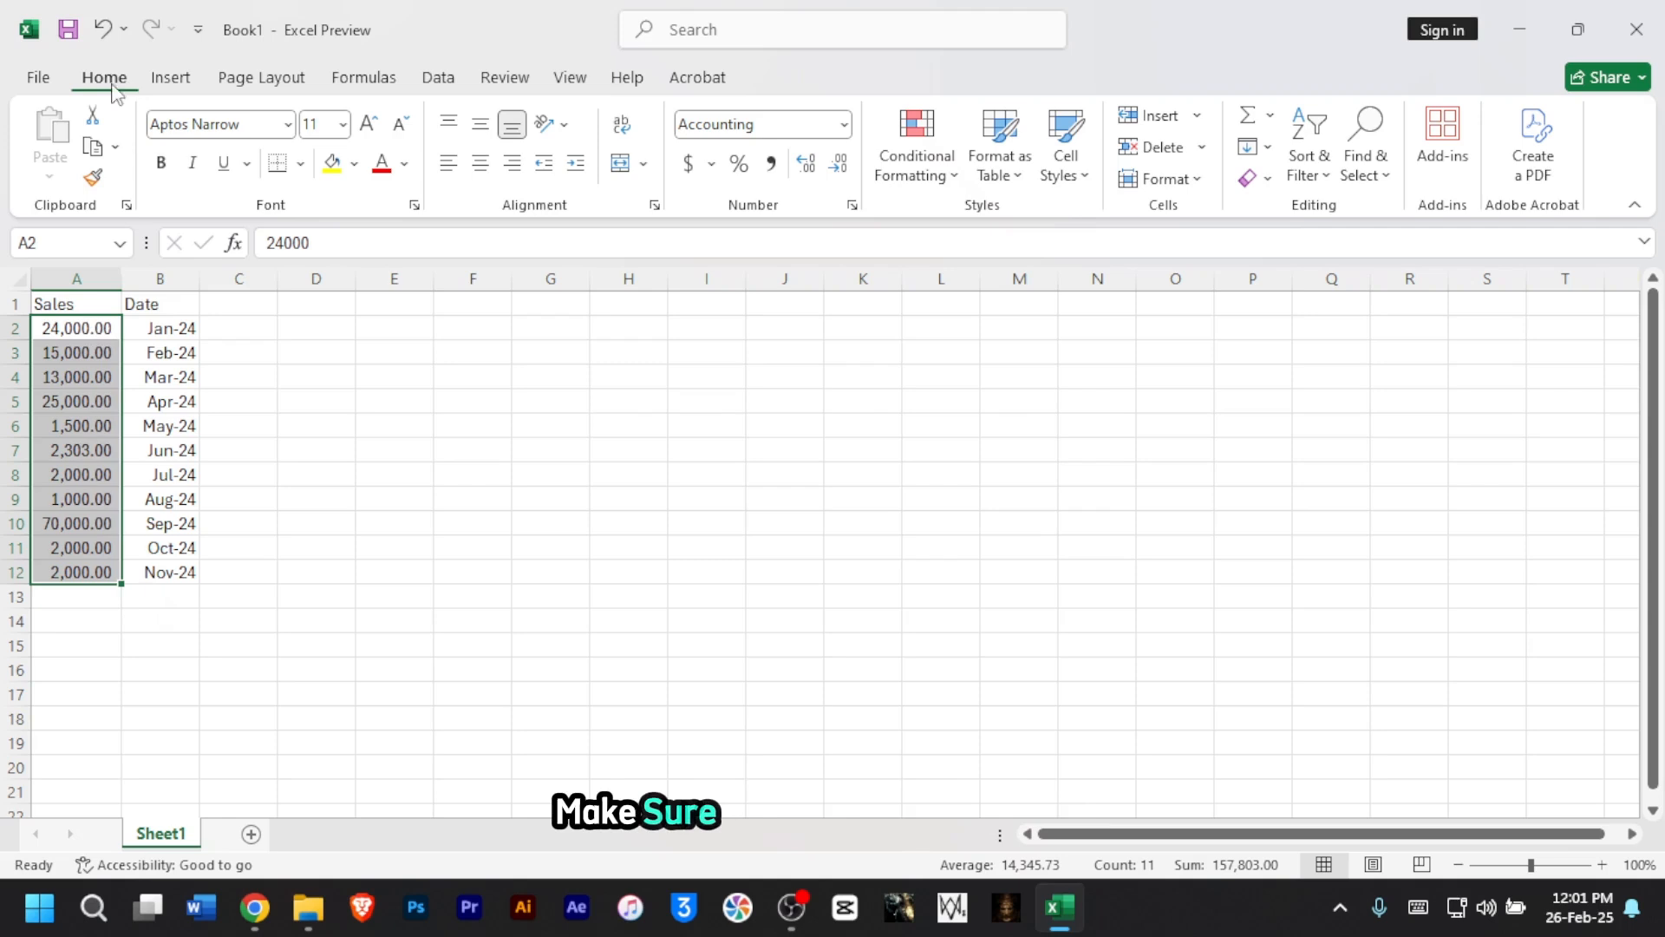
{"action": "left_click", "coordinate": [839, 166]}
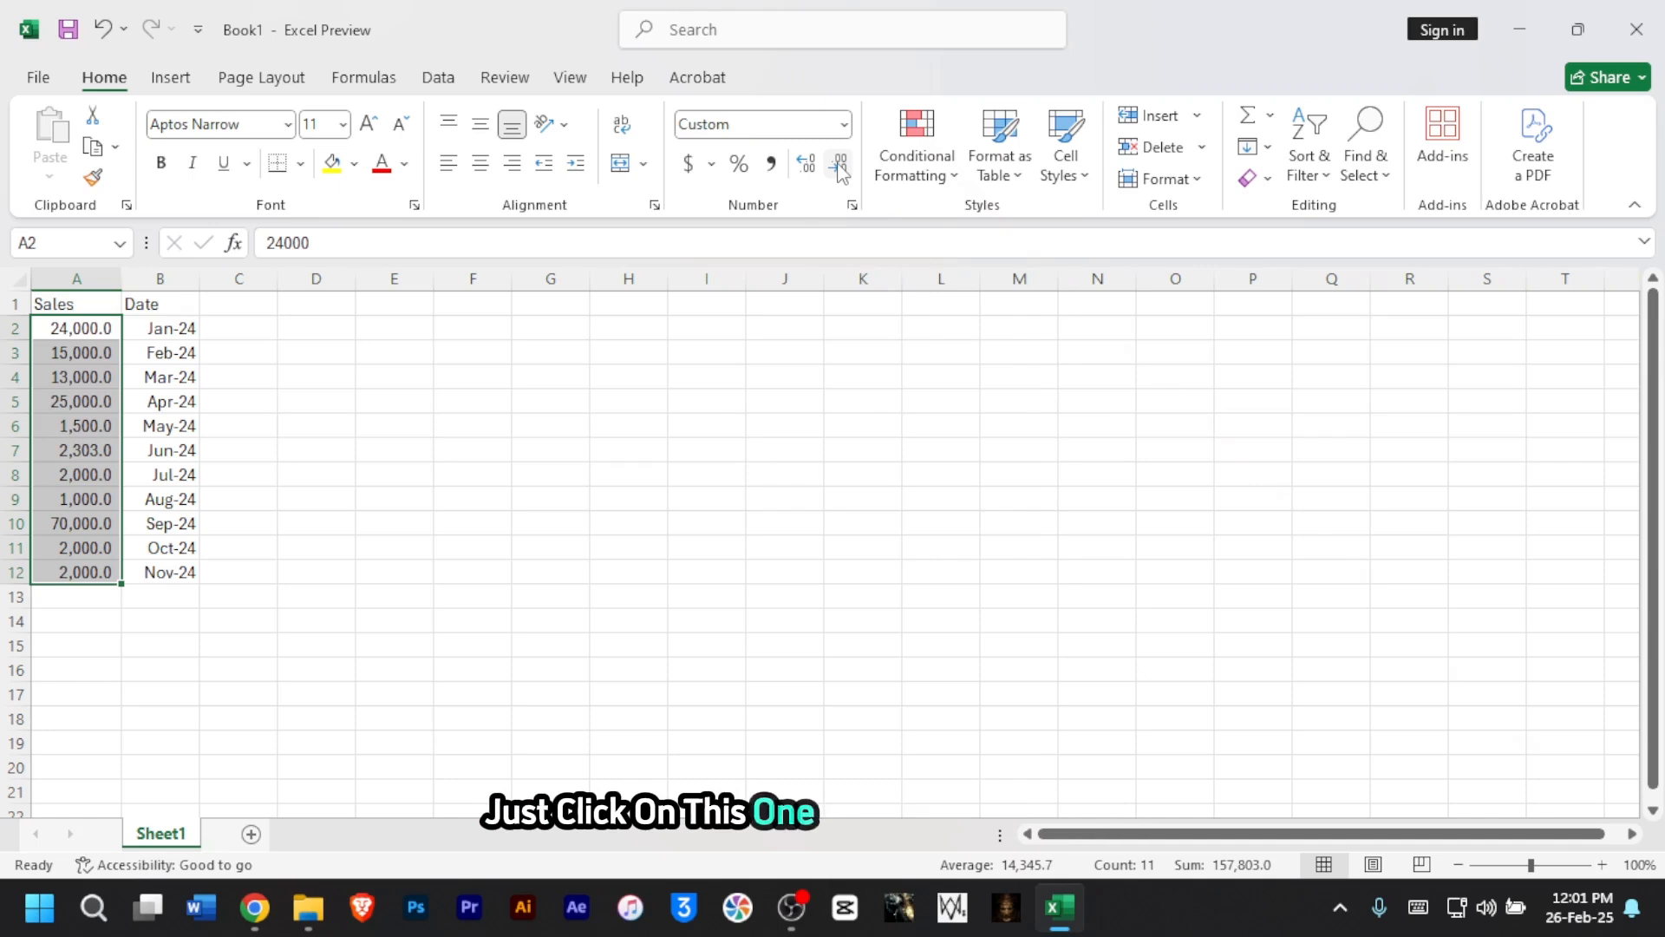
{"action": "left_click", "coordinate": [839, 167]}
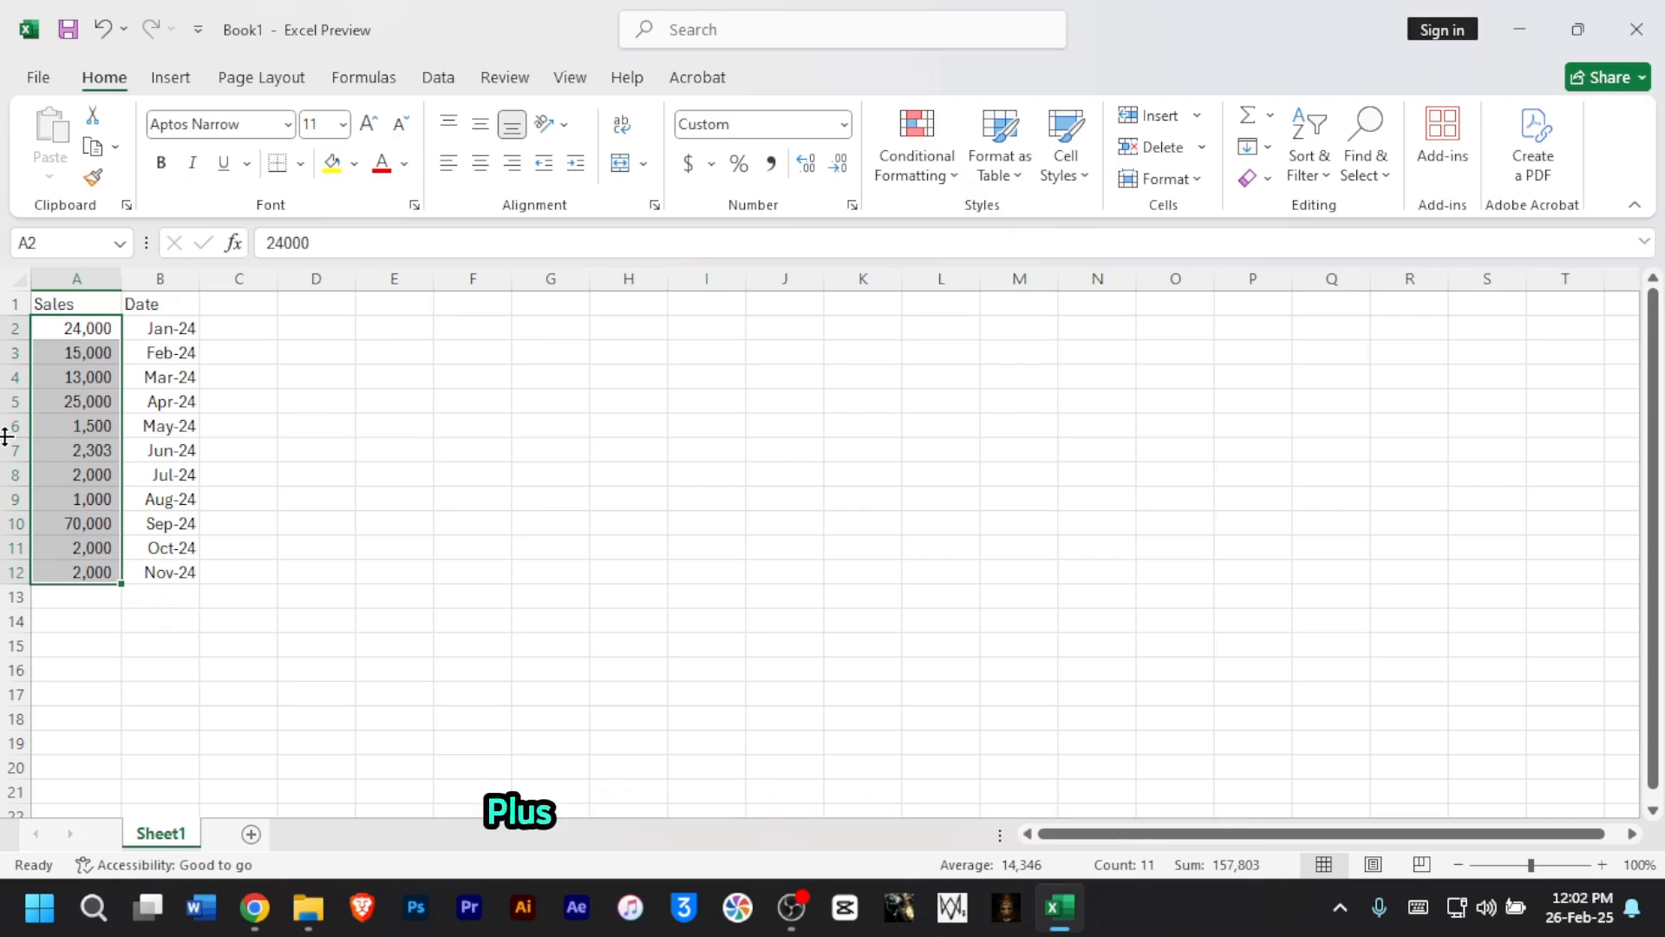
- Open the Format Cells dialog for the sales figures to view its advanced number formats
{"action": "key", "text": "ctrl+1"}
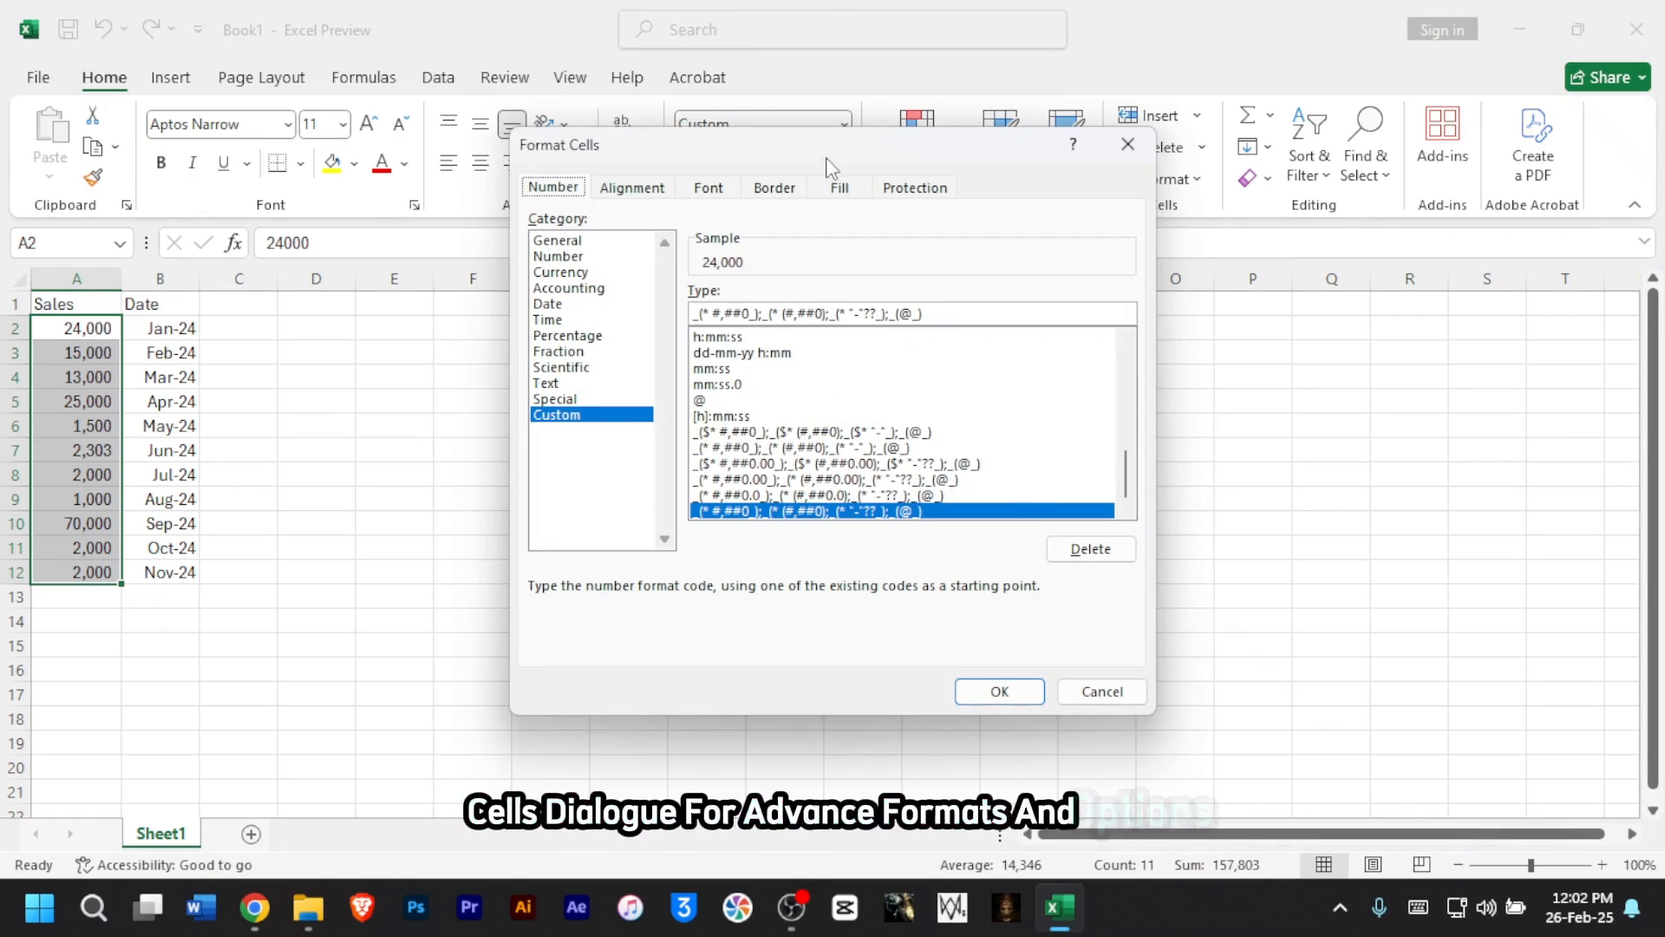
{"action": "left_click_drag", "start_coordinate": [828, 149], "coordinate": [759, 221]}
{"action": "left_click", "coordinate": [541, 289]}
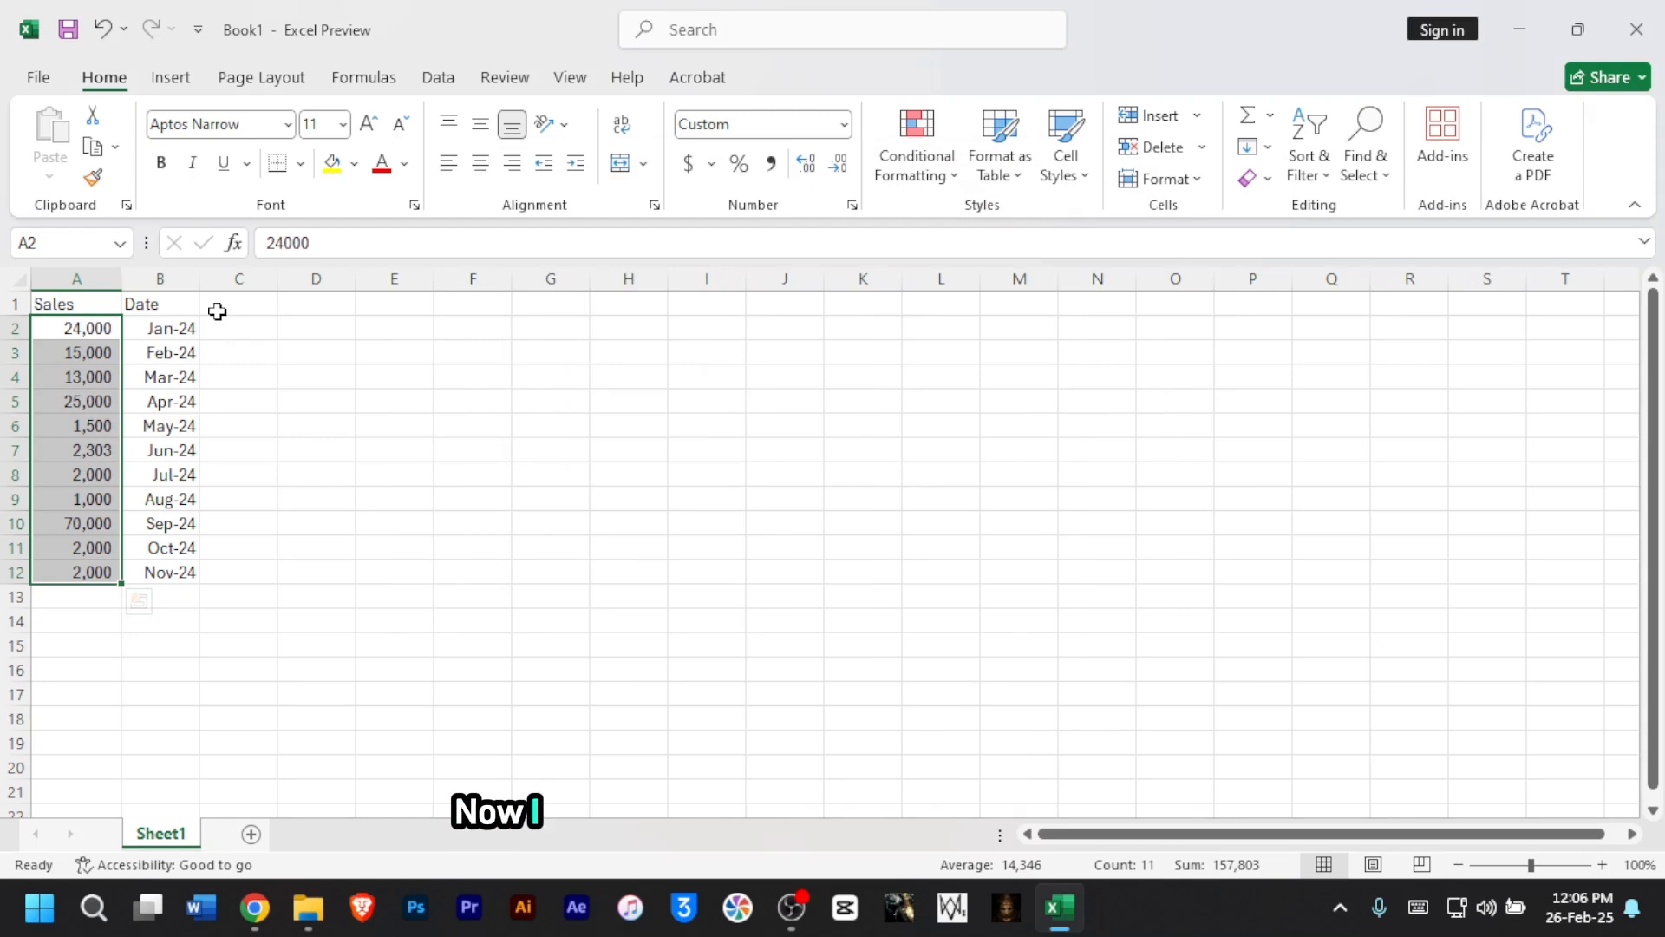
- Add the header Notes in C1 and the note "A company in Brazil ordered theses cars" in C2
{"action": "left_click", "coordinate": [221, 308]}
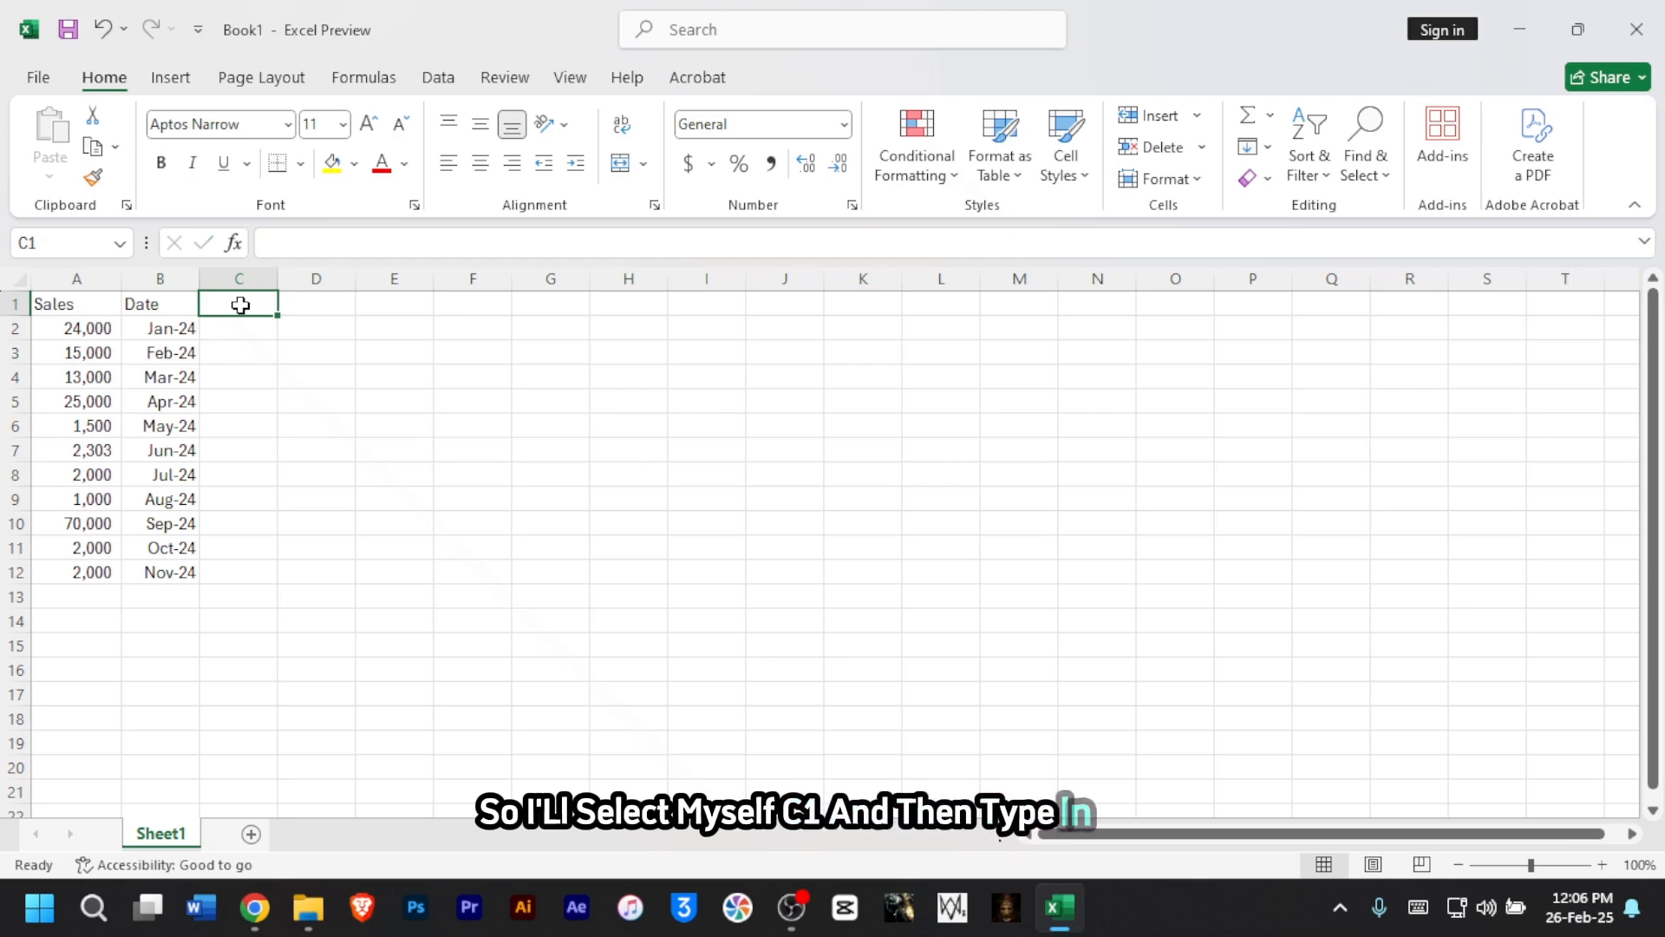
{"action": "type", "text": "Notes"}
{"action": "key", "text": "Return"}
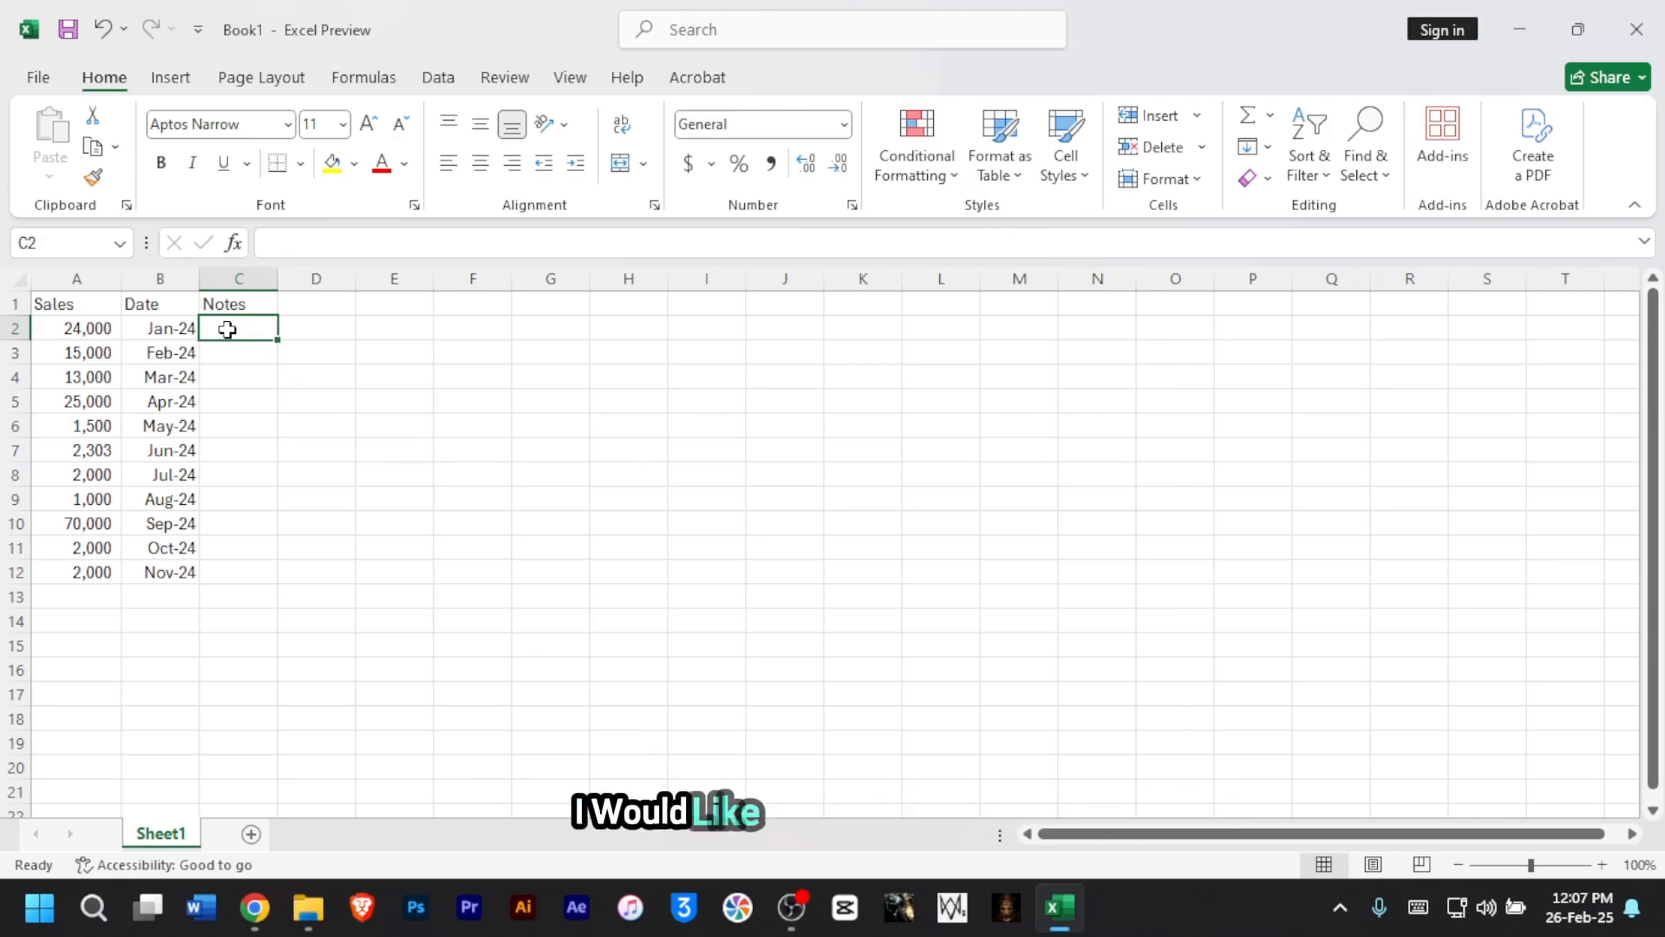
{"action": "type", "text": "A c"}
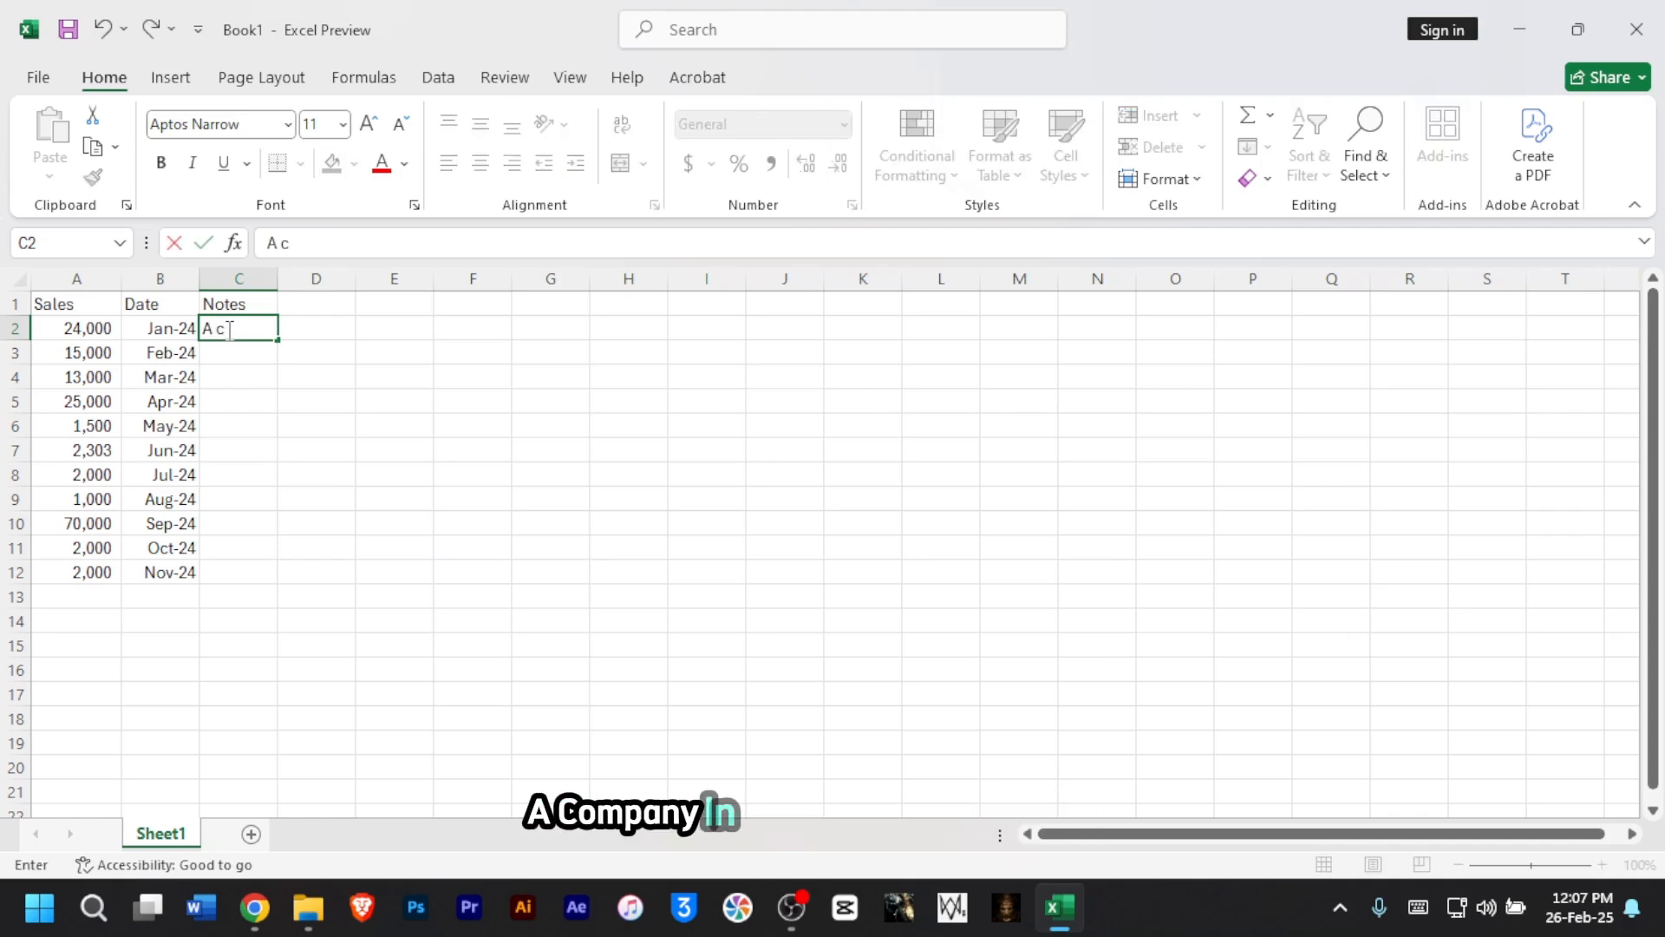
{"action": "type", "text": "ompany in Brazil o"}
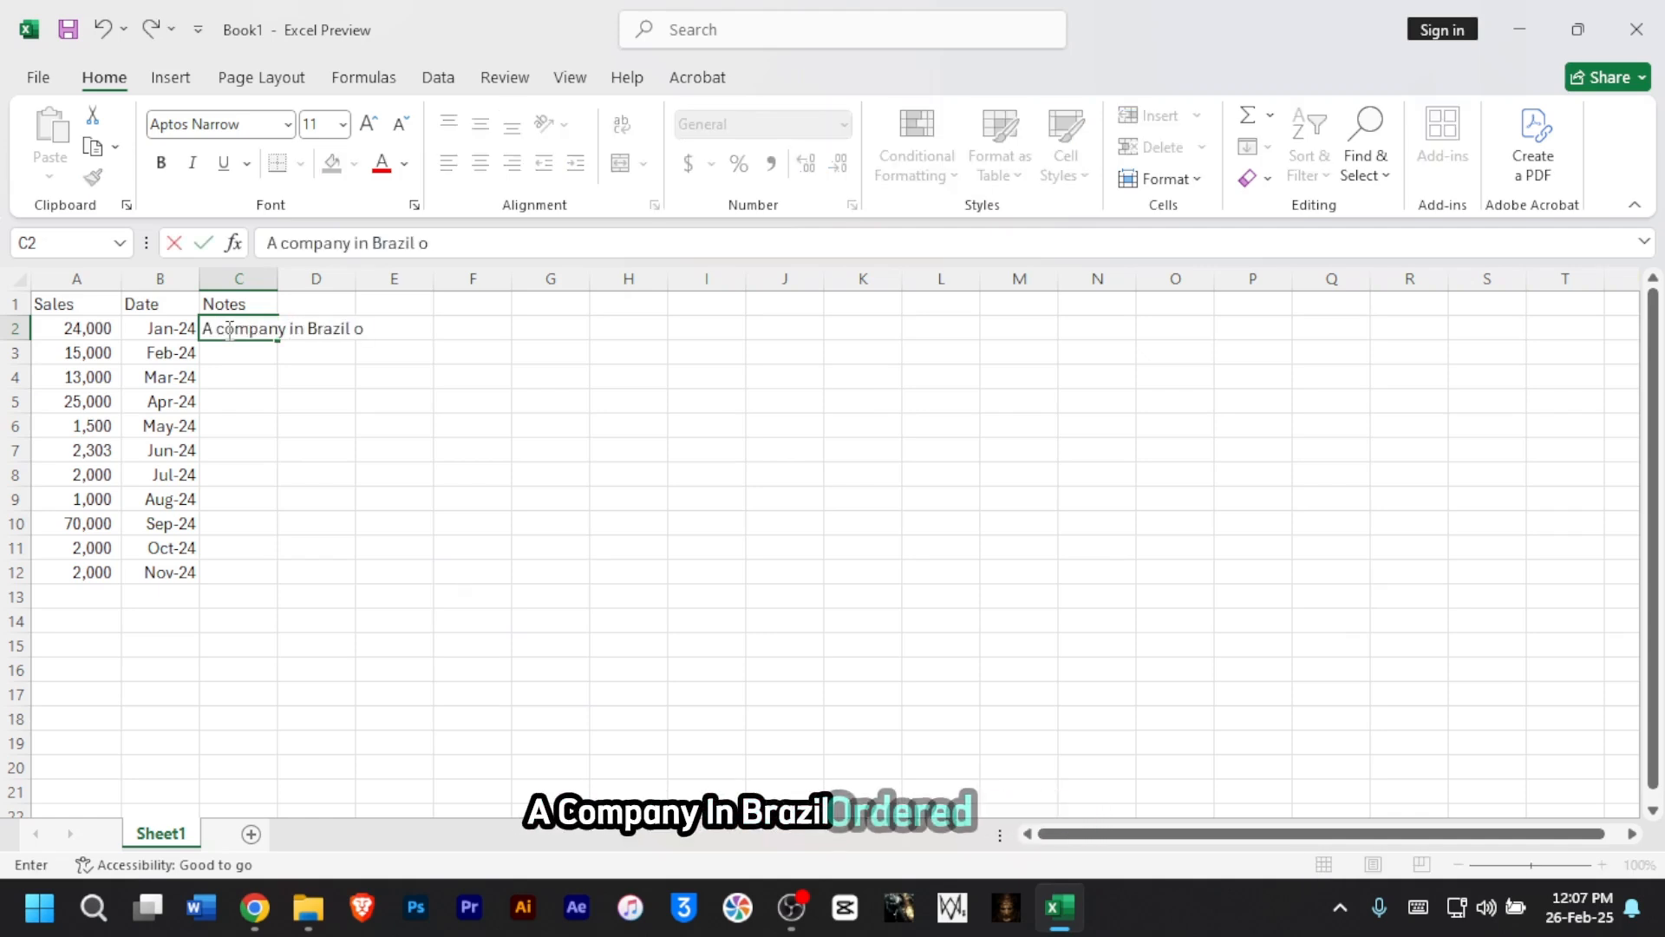
{"action": "type", "text": "rdered theses cars"}
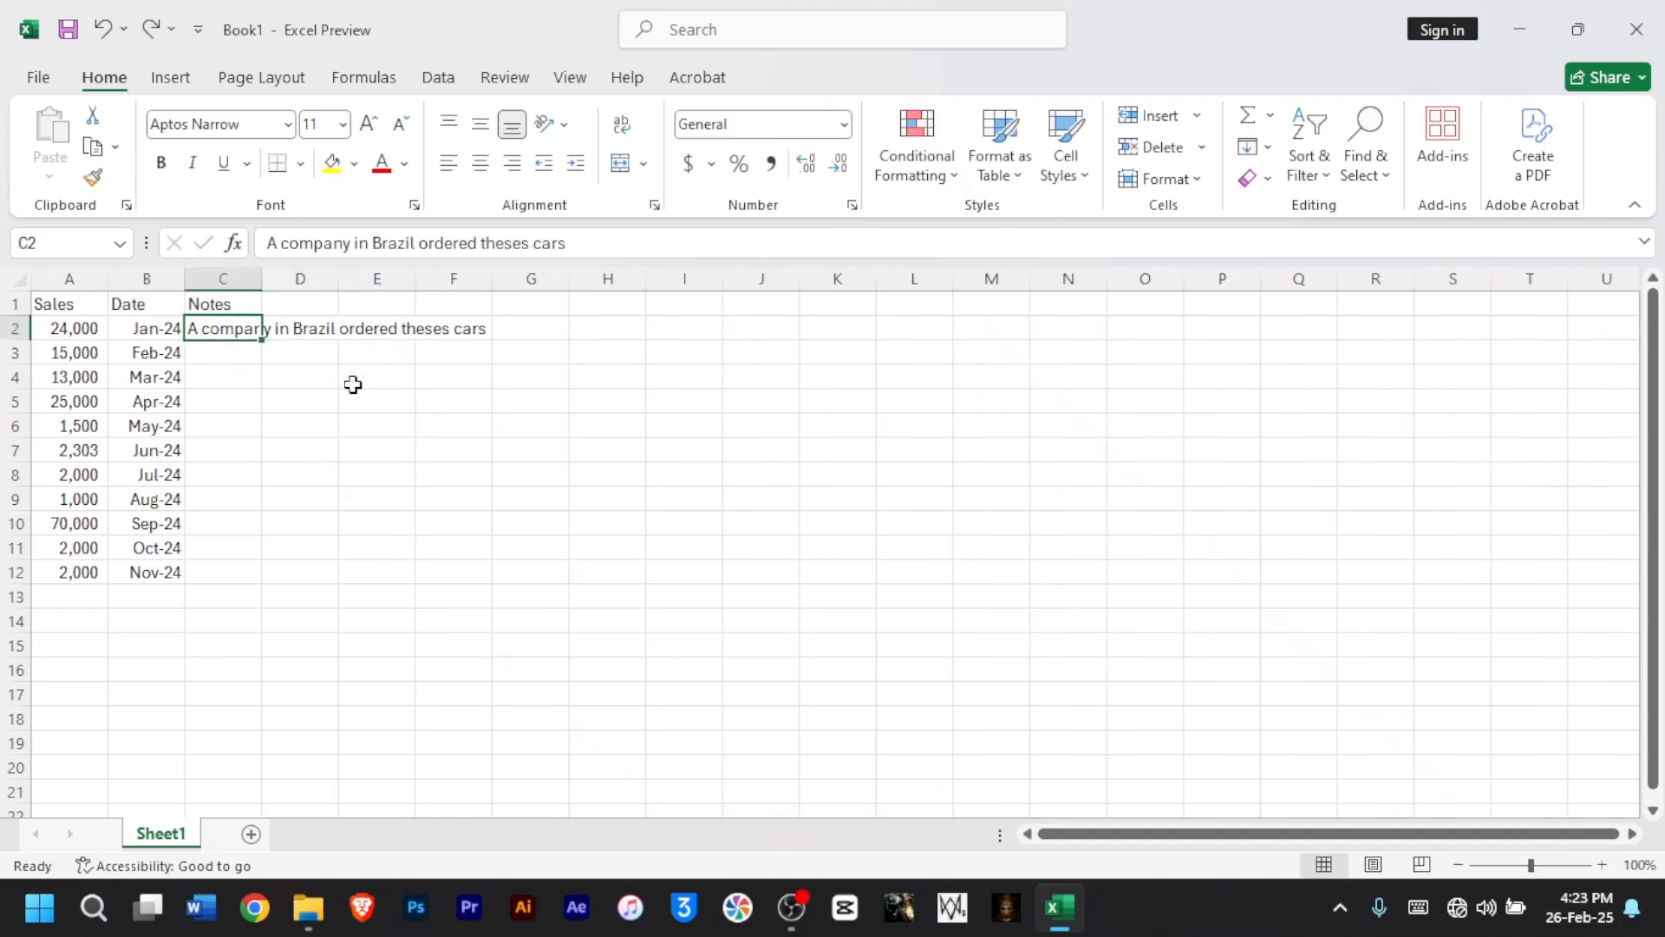
- Autofit the width of column C to the note text
{"action": "left_click", "coordinate": [317, 343]}
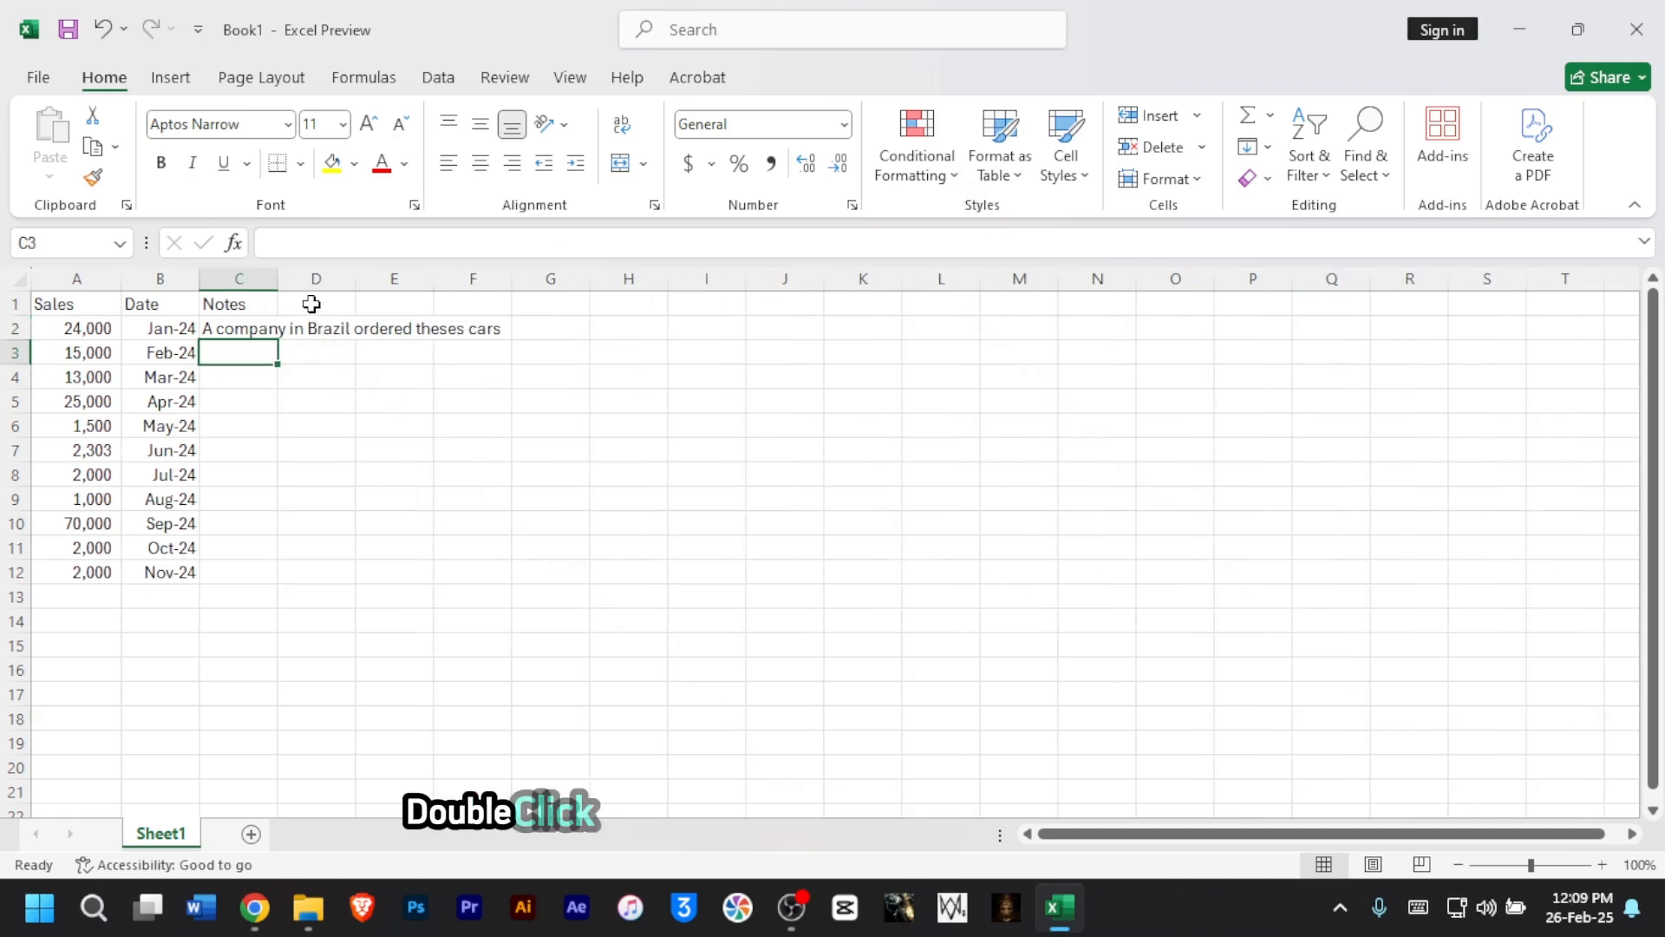
{"action": "double_click", "coordinate": [273, 281]}
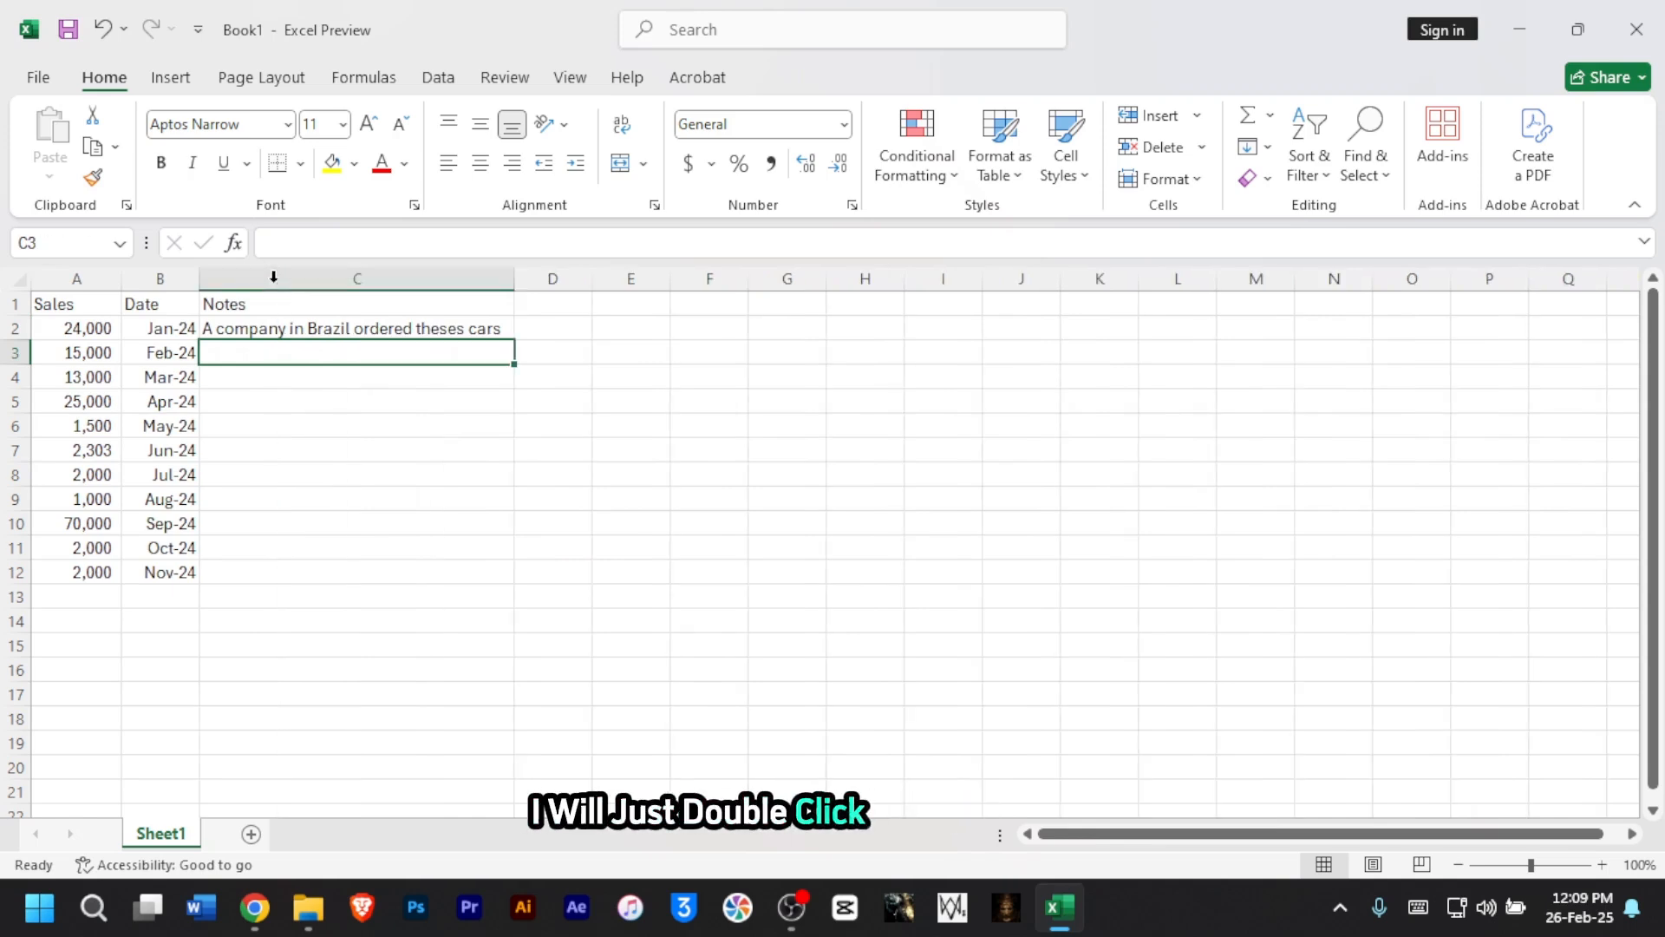
{"action": "left_click", "coordinate": [279, 328]}
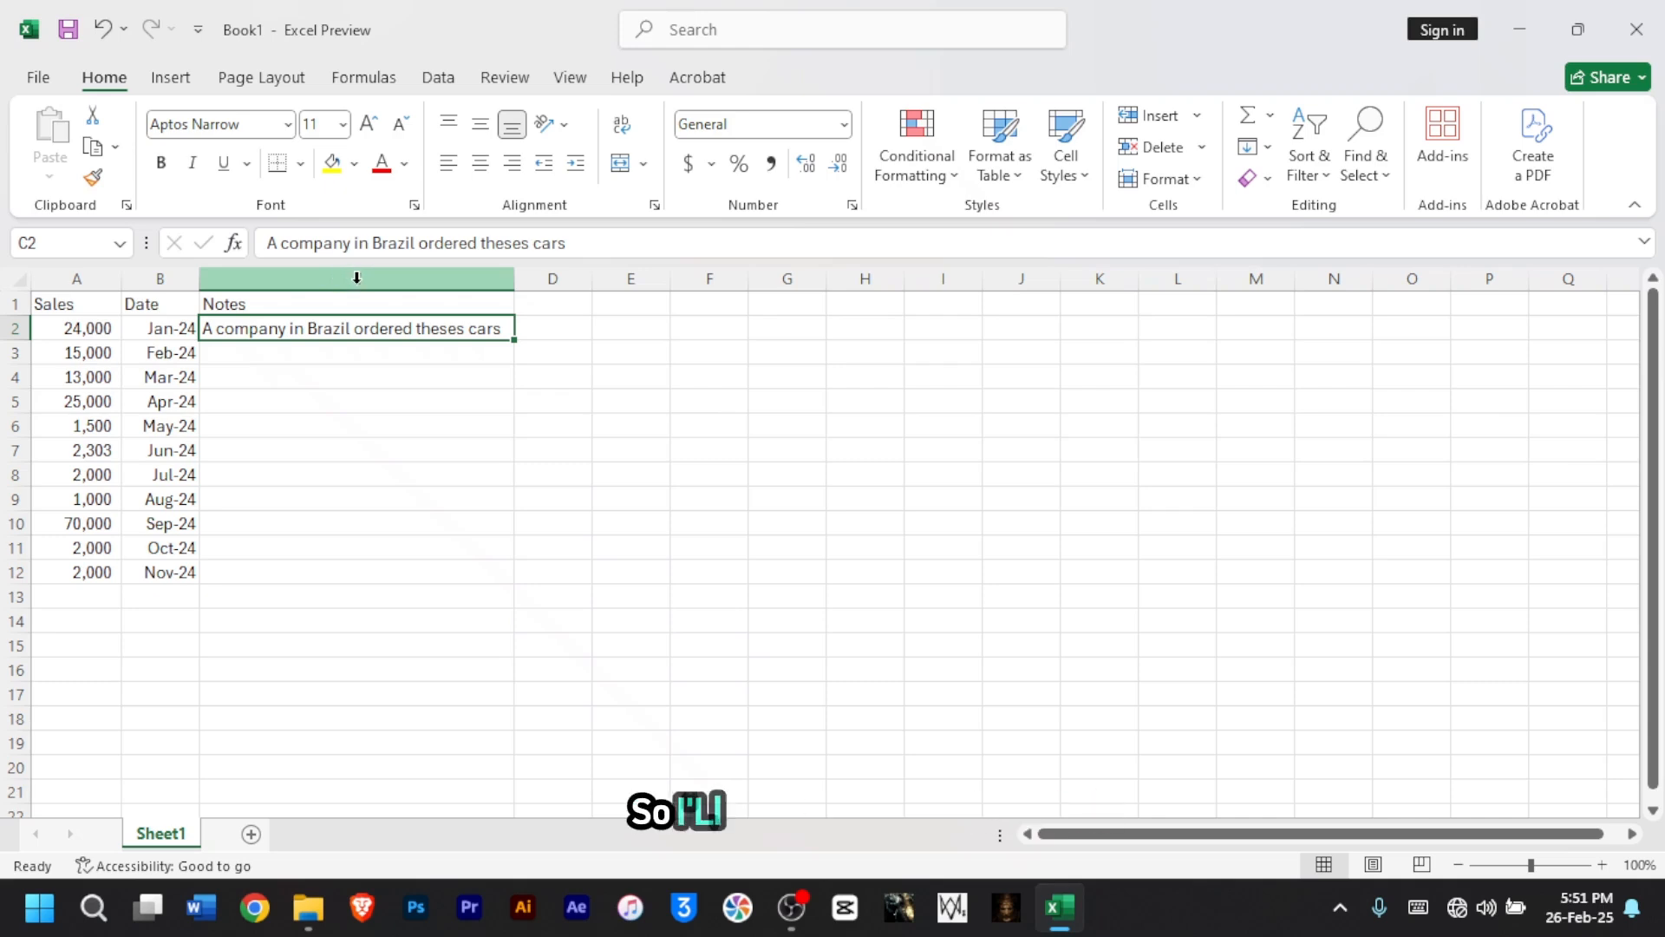
- Hide the Notes column C and unhide it again
{"action": "right_click", "coordinate": [357, 280]}
{"action": "left_click", "coordinate": [427, 704]}
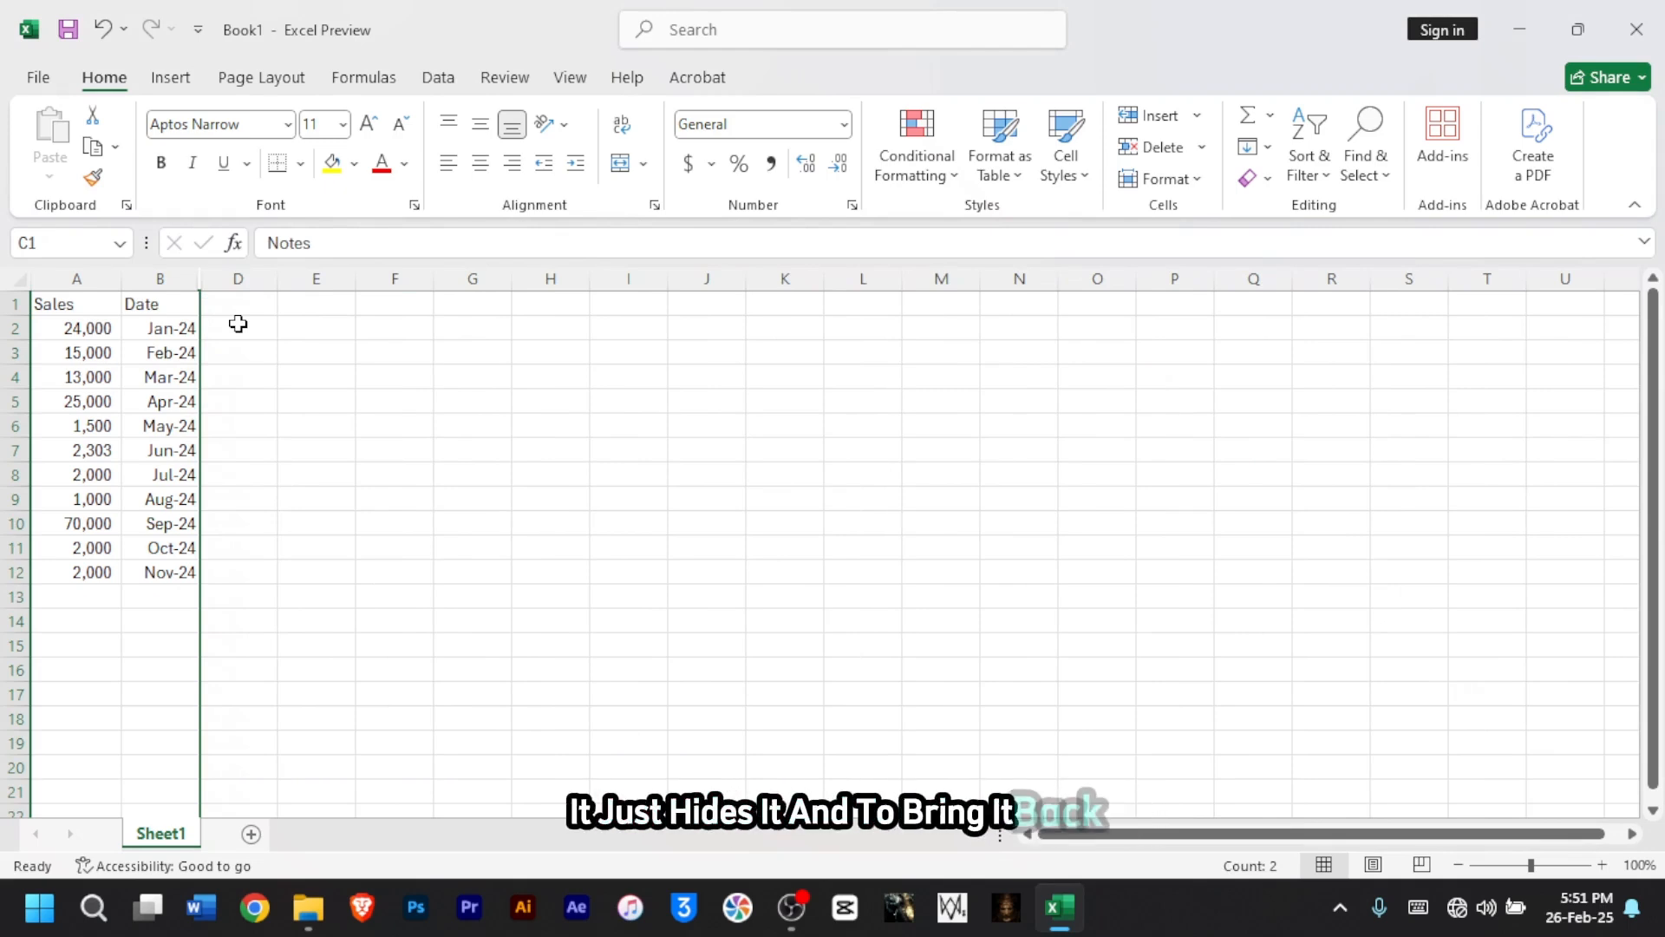
{"action": "right_click", "coordinate": [204, 283]}
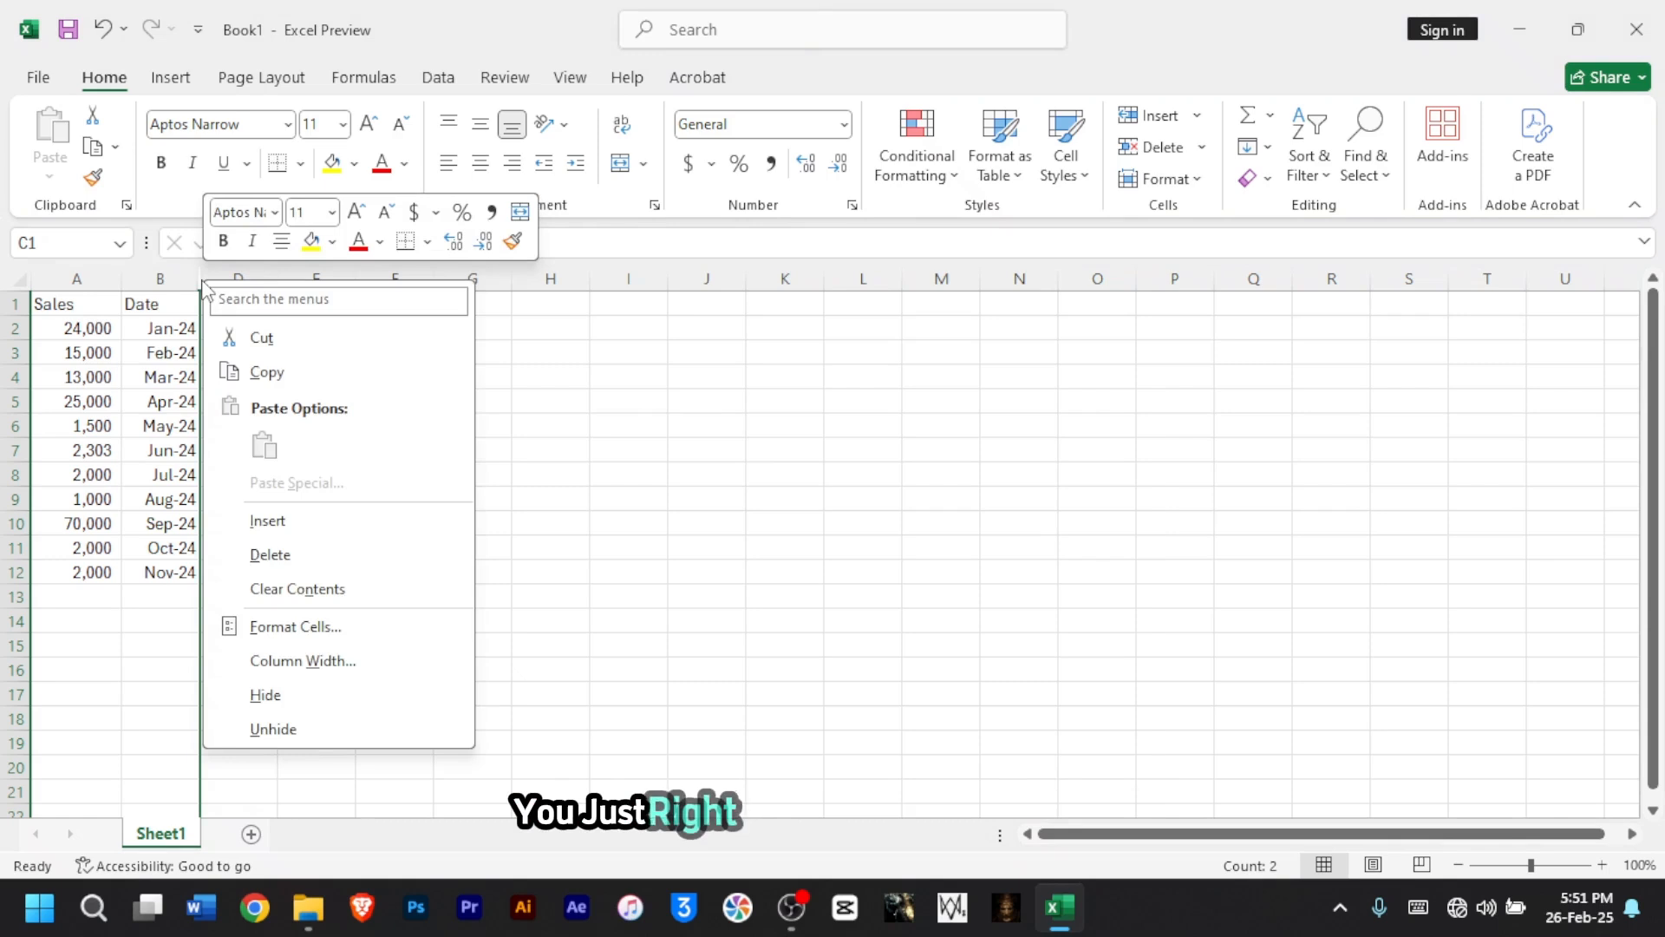
{"action": "left_click", "coordinate": [335, 729]}
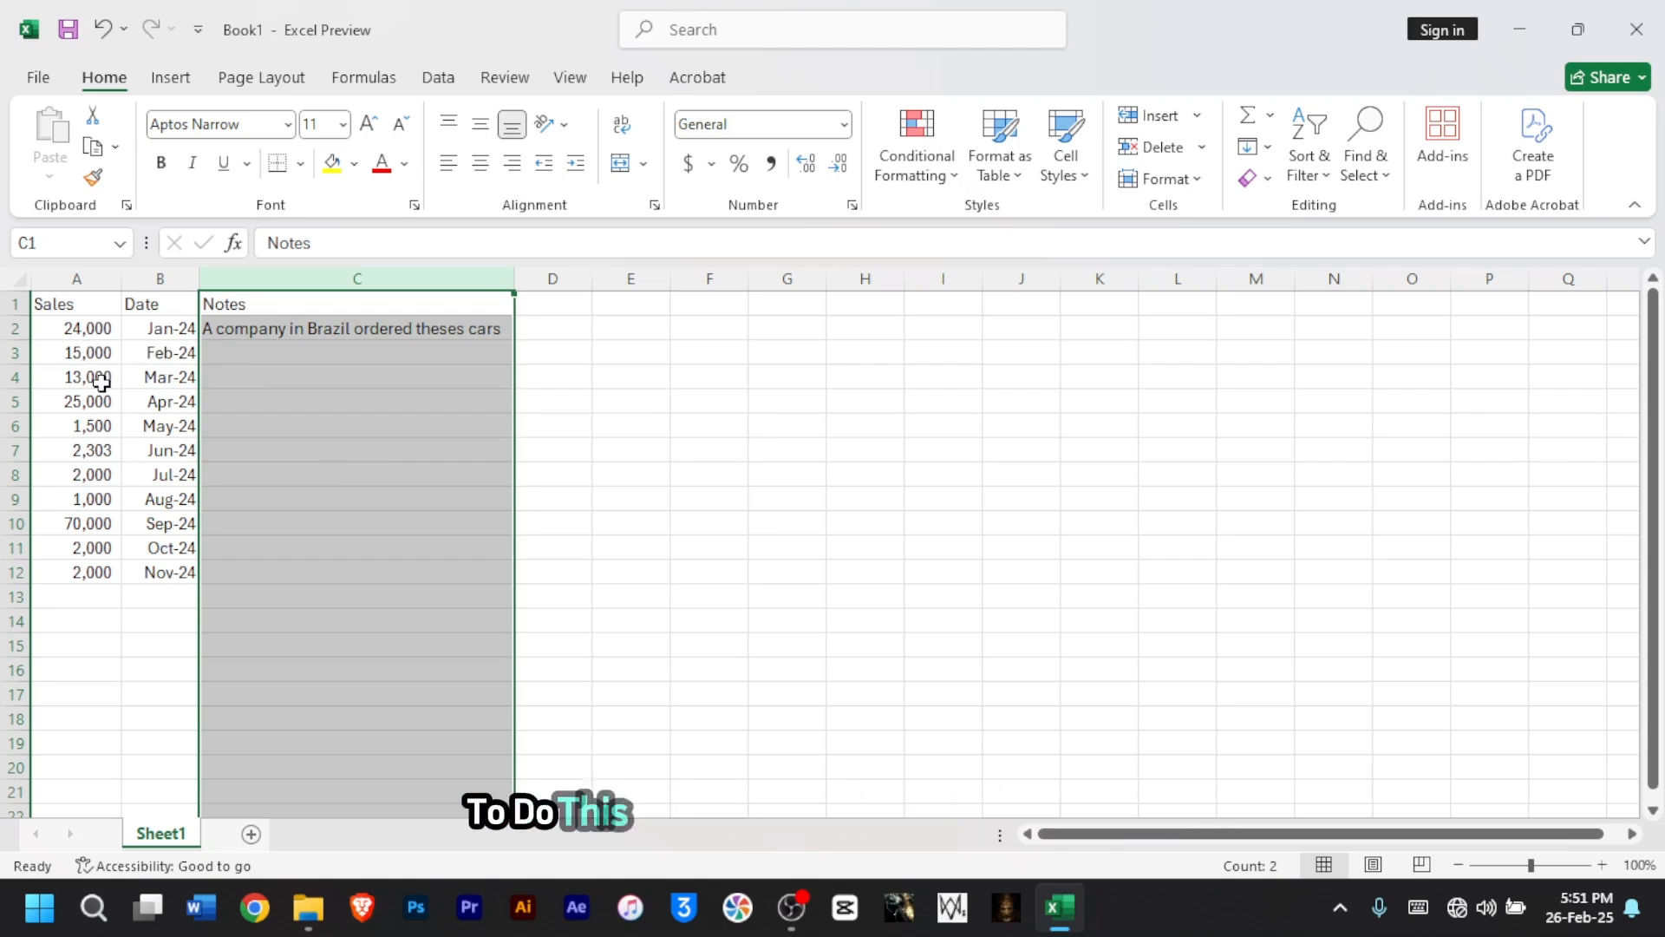
- Move the Date cells B1:B12 in front of the Sales column so the two columns swap places
{"action": "left_click_drag", "start_coordinate": [151, 305], "coordinate": [159, 571]}
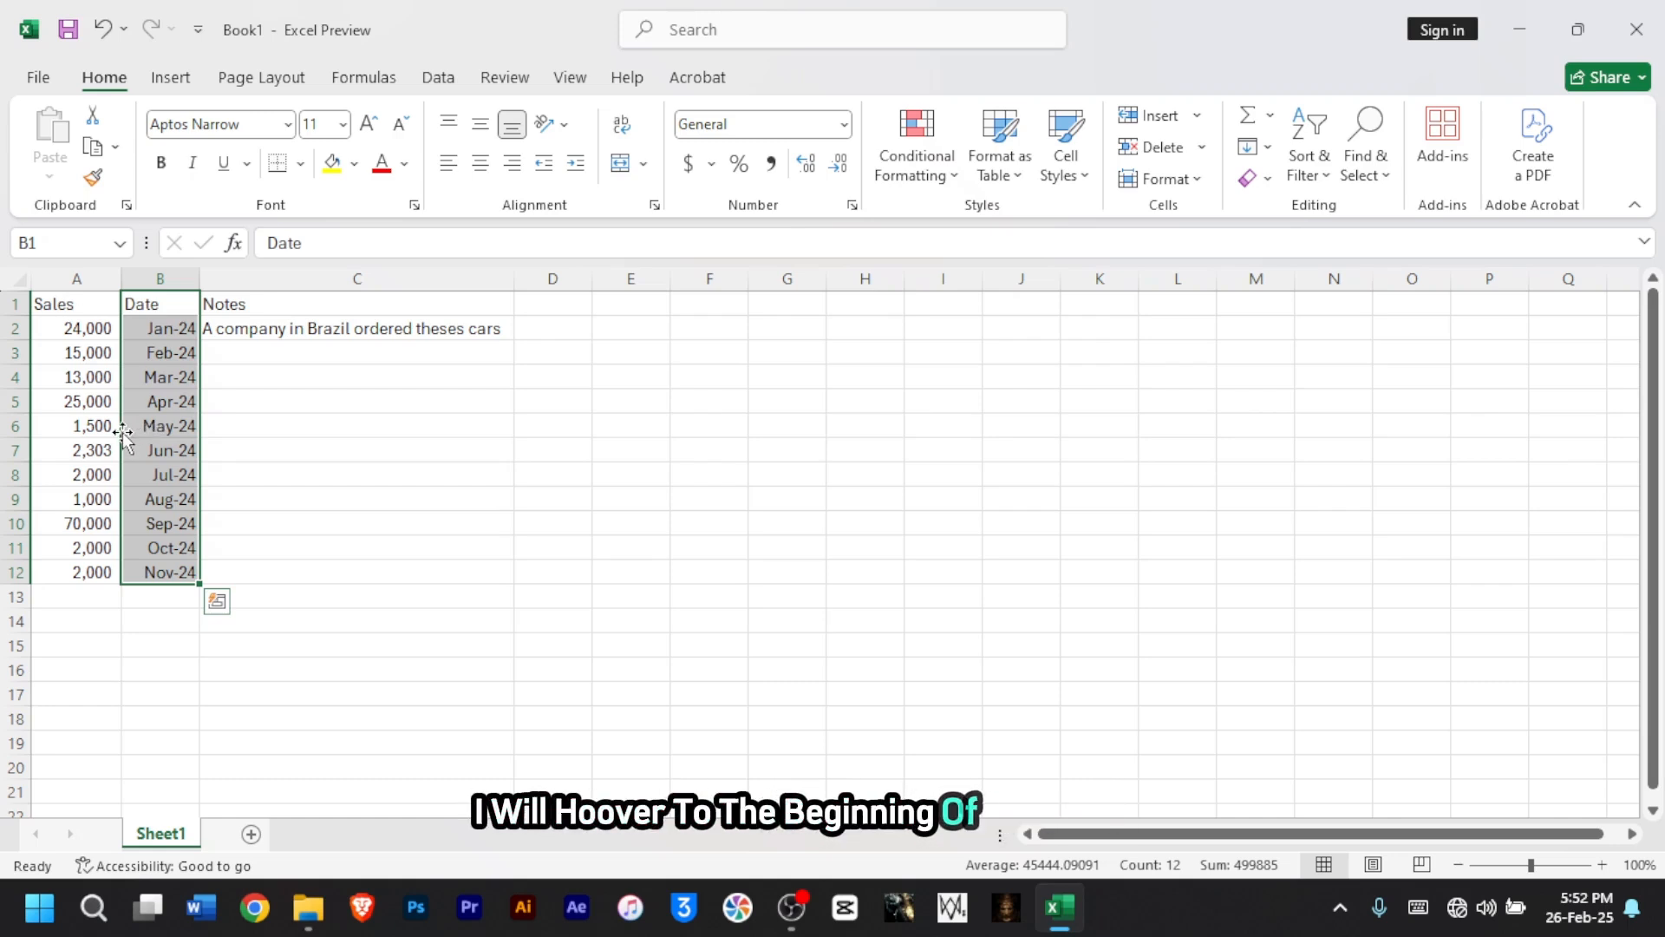
{"action": "left_click_drag", "start_coordinate": [123, 431], "coordinate": [39, 429]}
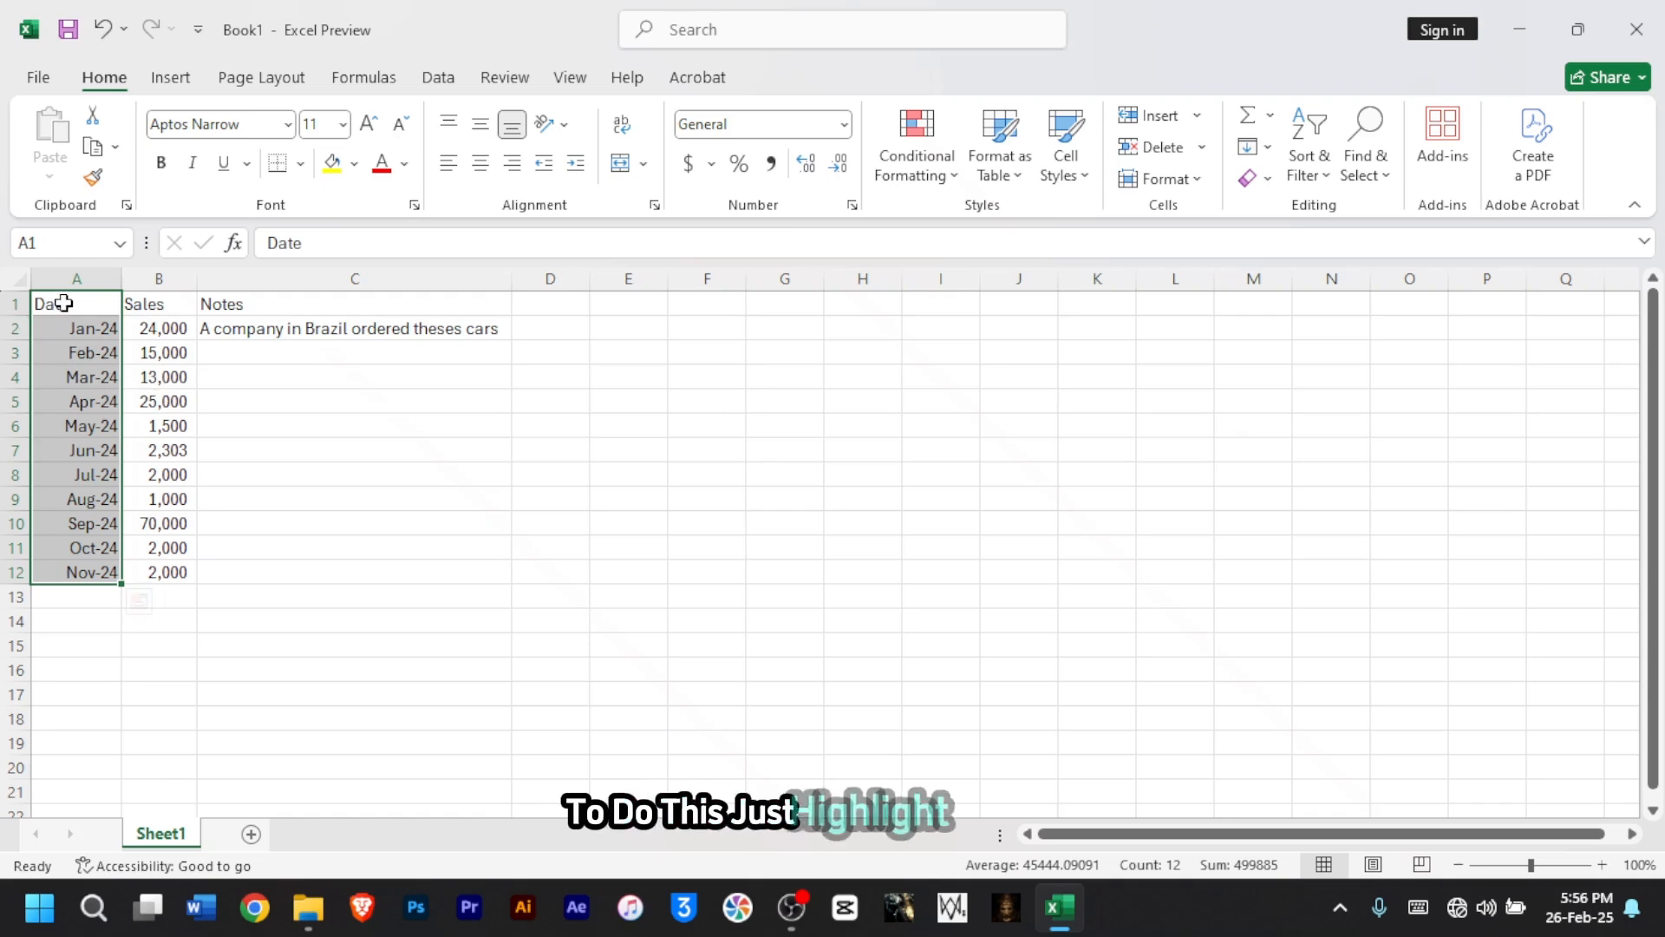
- Convert the range A1:B12 into a table with headers and turn on its total row
{"action": "left_click_drag", "start_coordinate": [56, 297], "coordinate": [155, 538]}
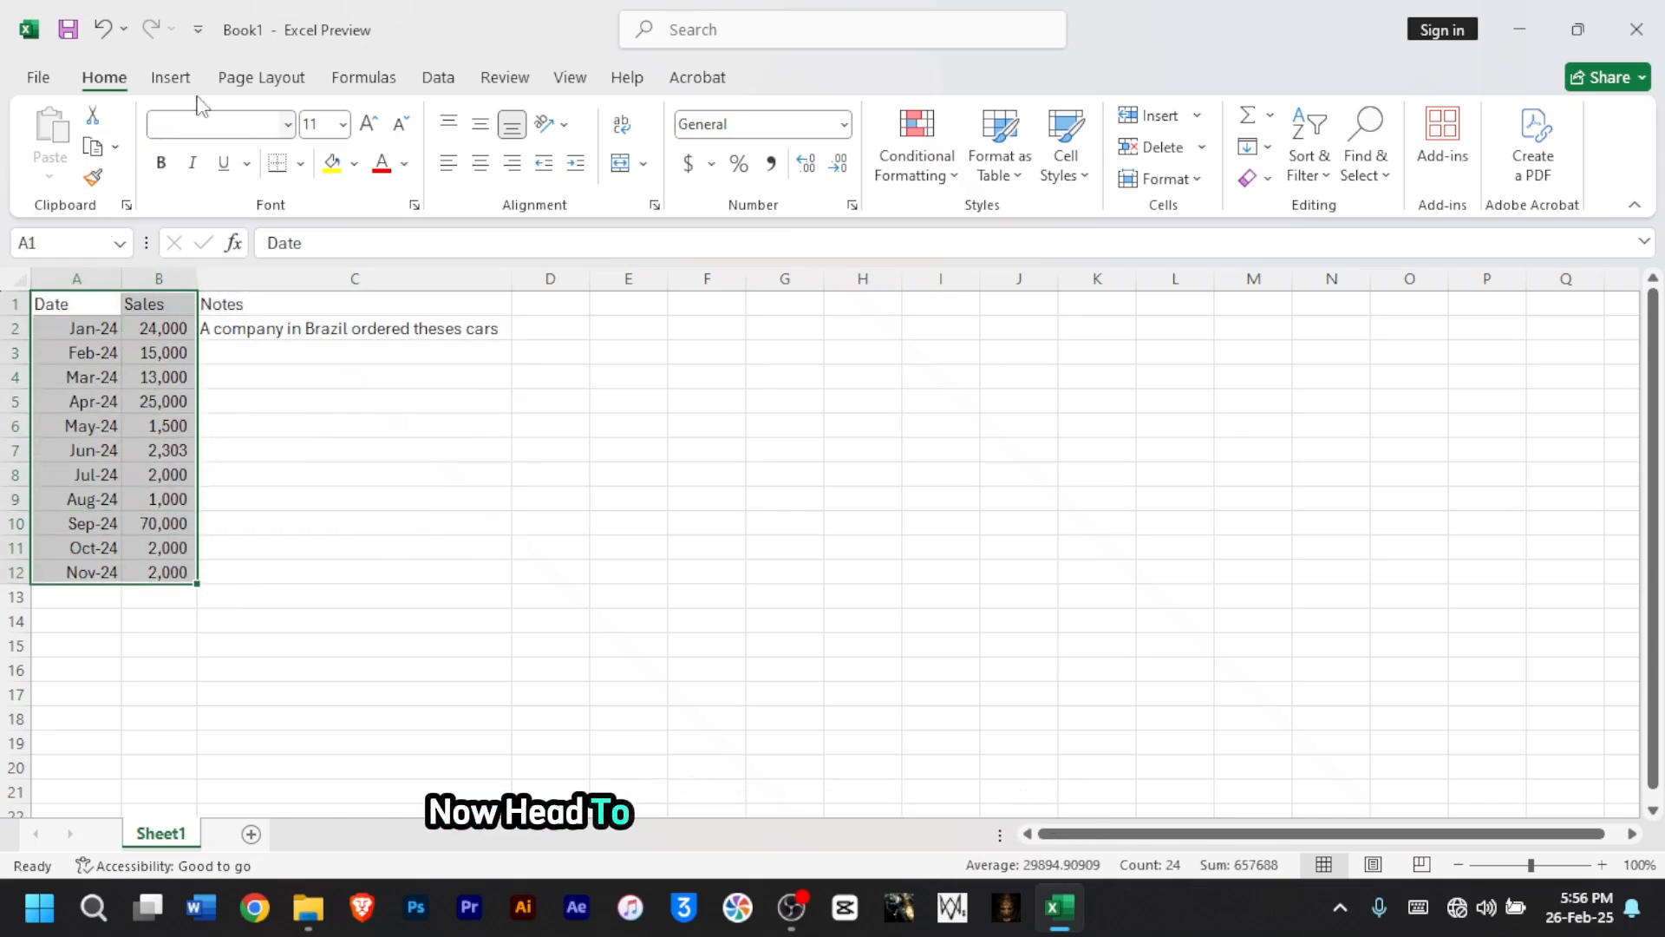
{"action": "left_click", "coordinate": [170, 80]}
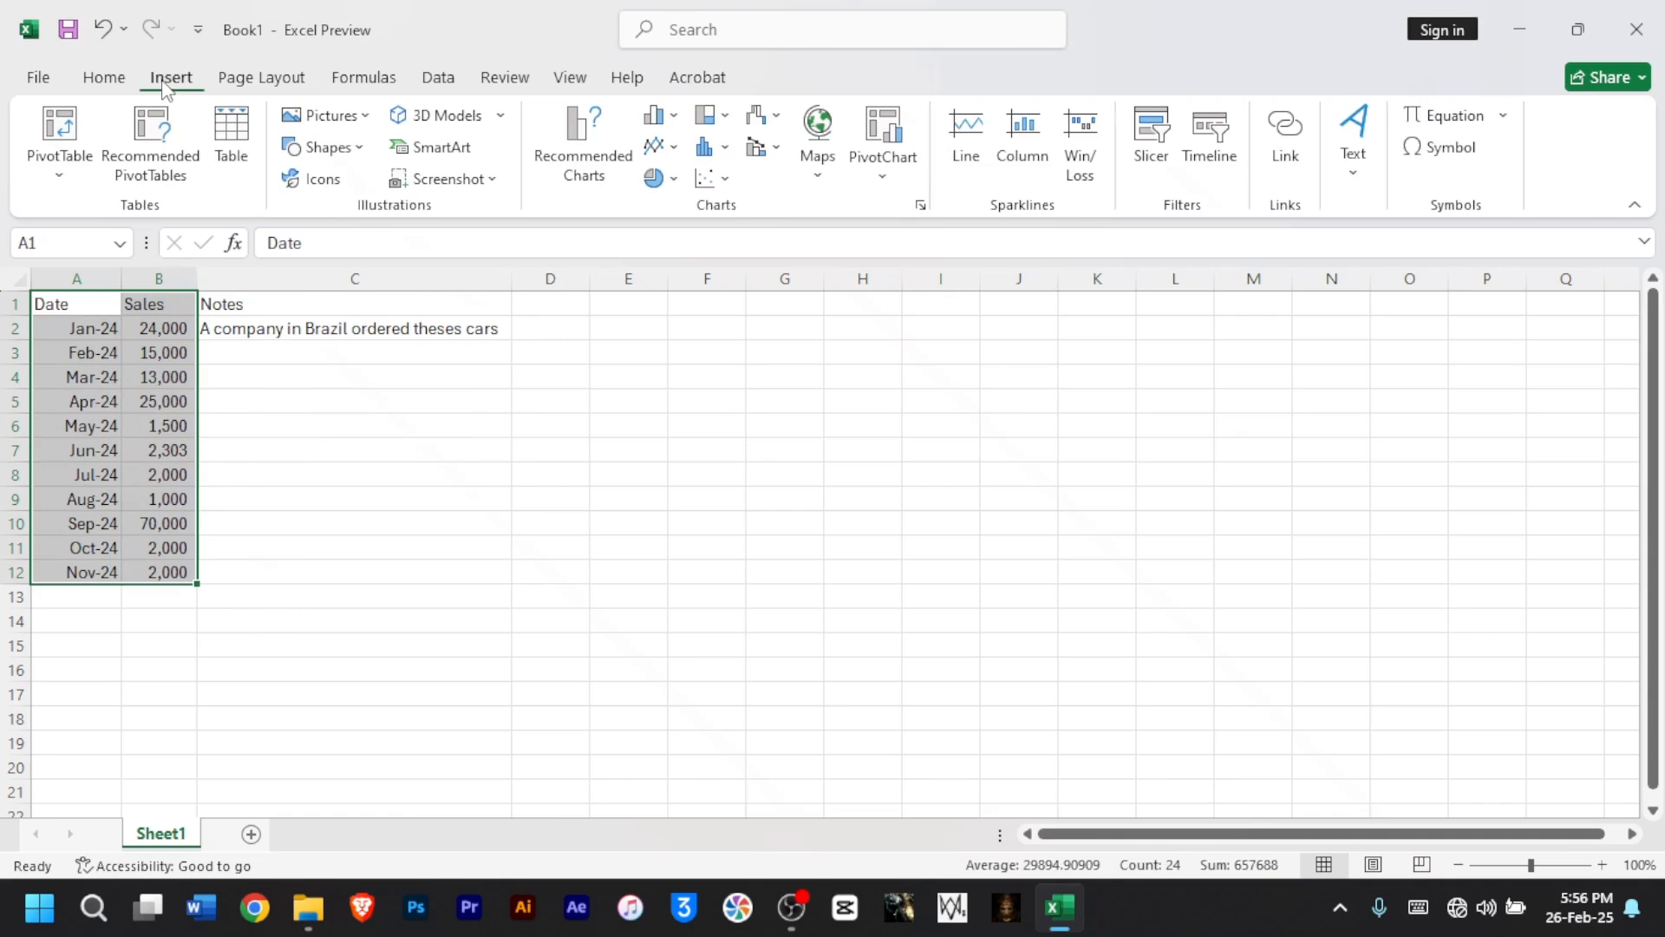
{"action": "left_click", "coordinate": [233, 139]}
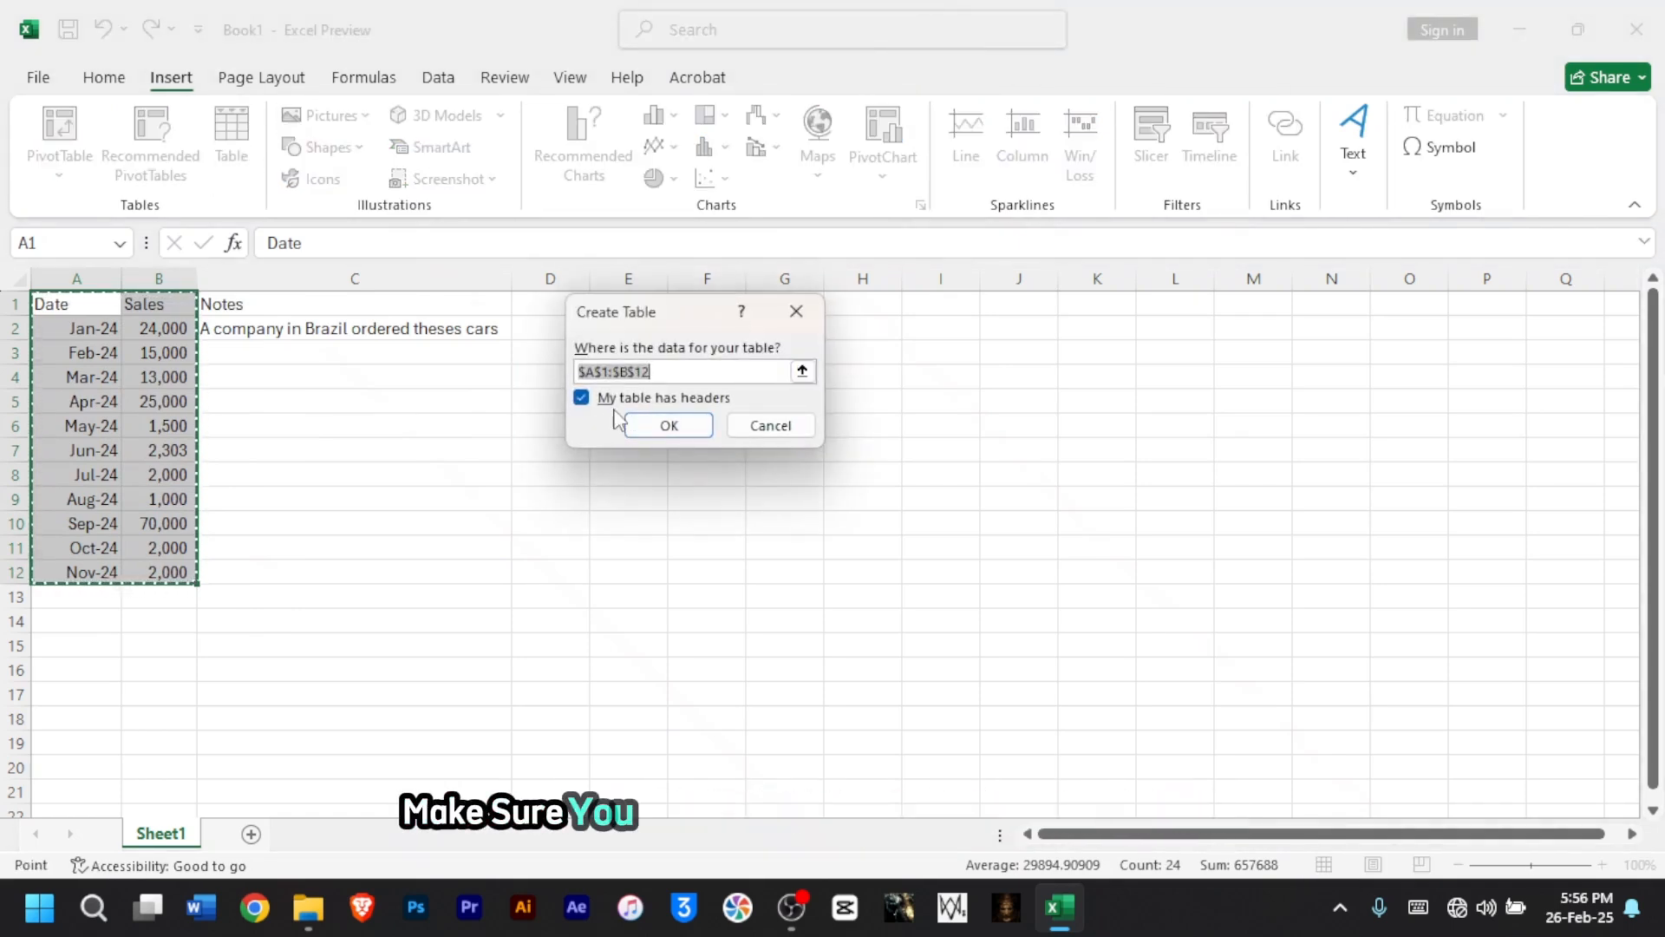
{"action": "left_click", "coordinate": [683, 428]}
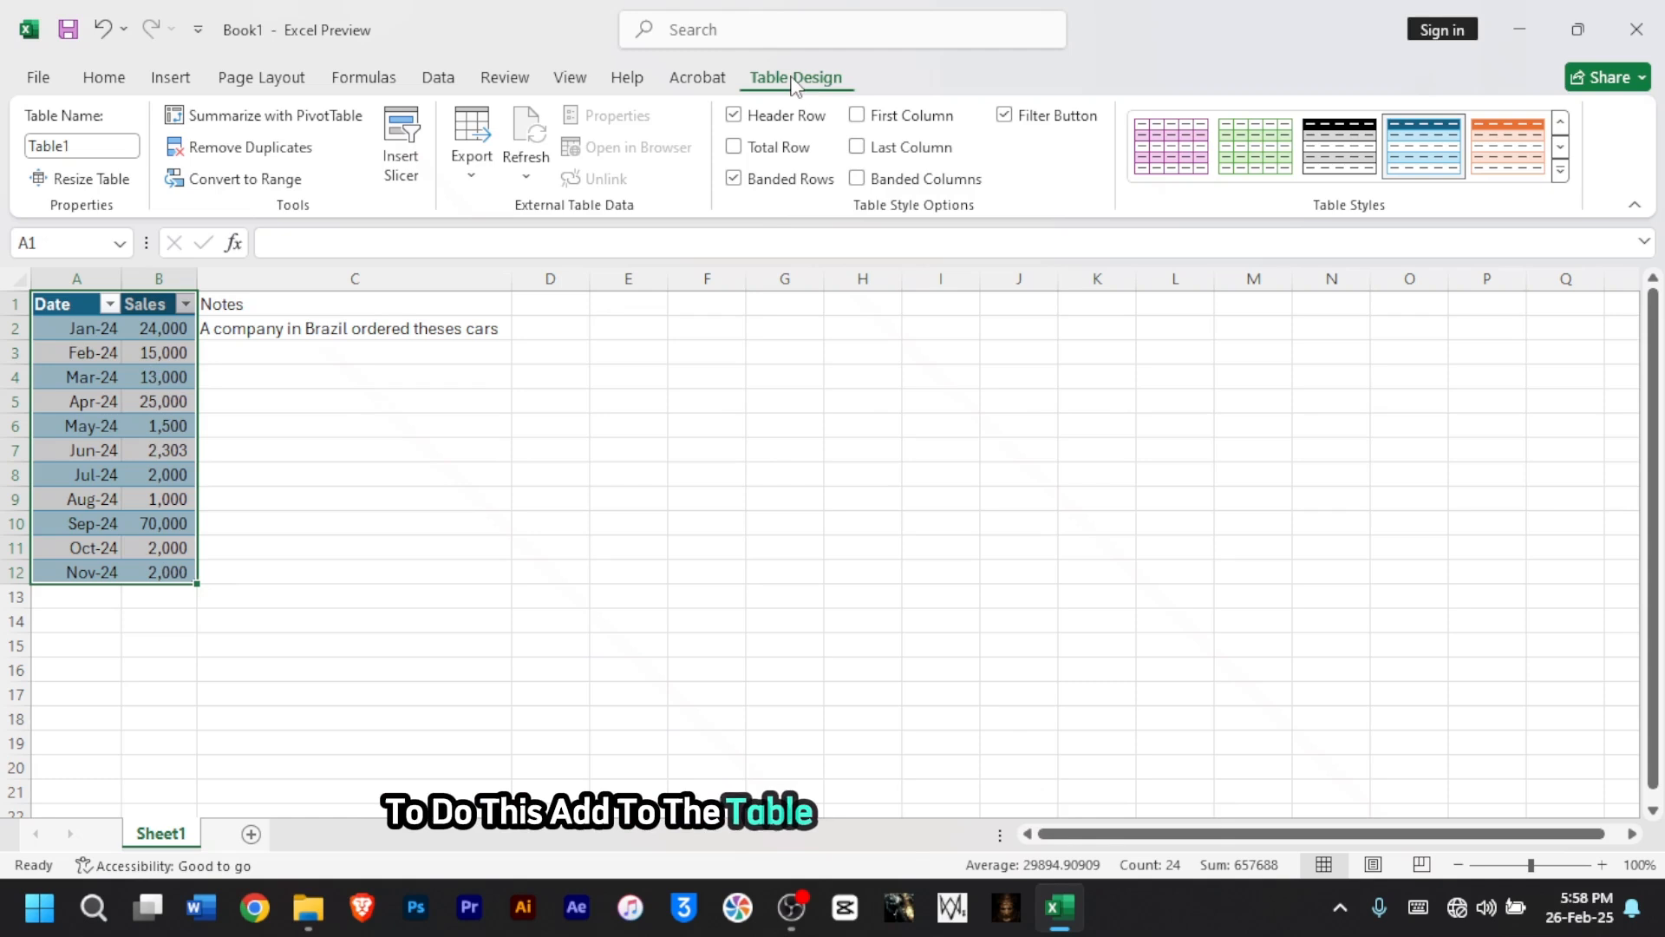
{"action": "left_click", "coordinate": [769, 146]}
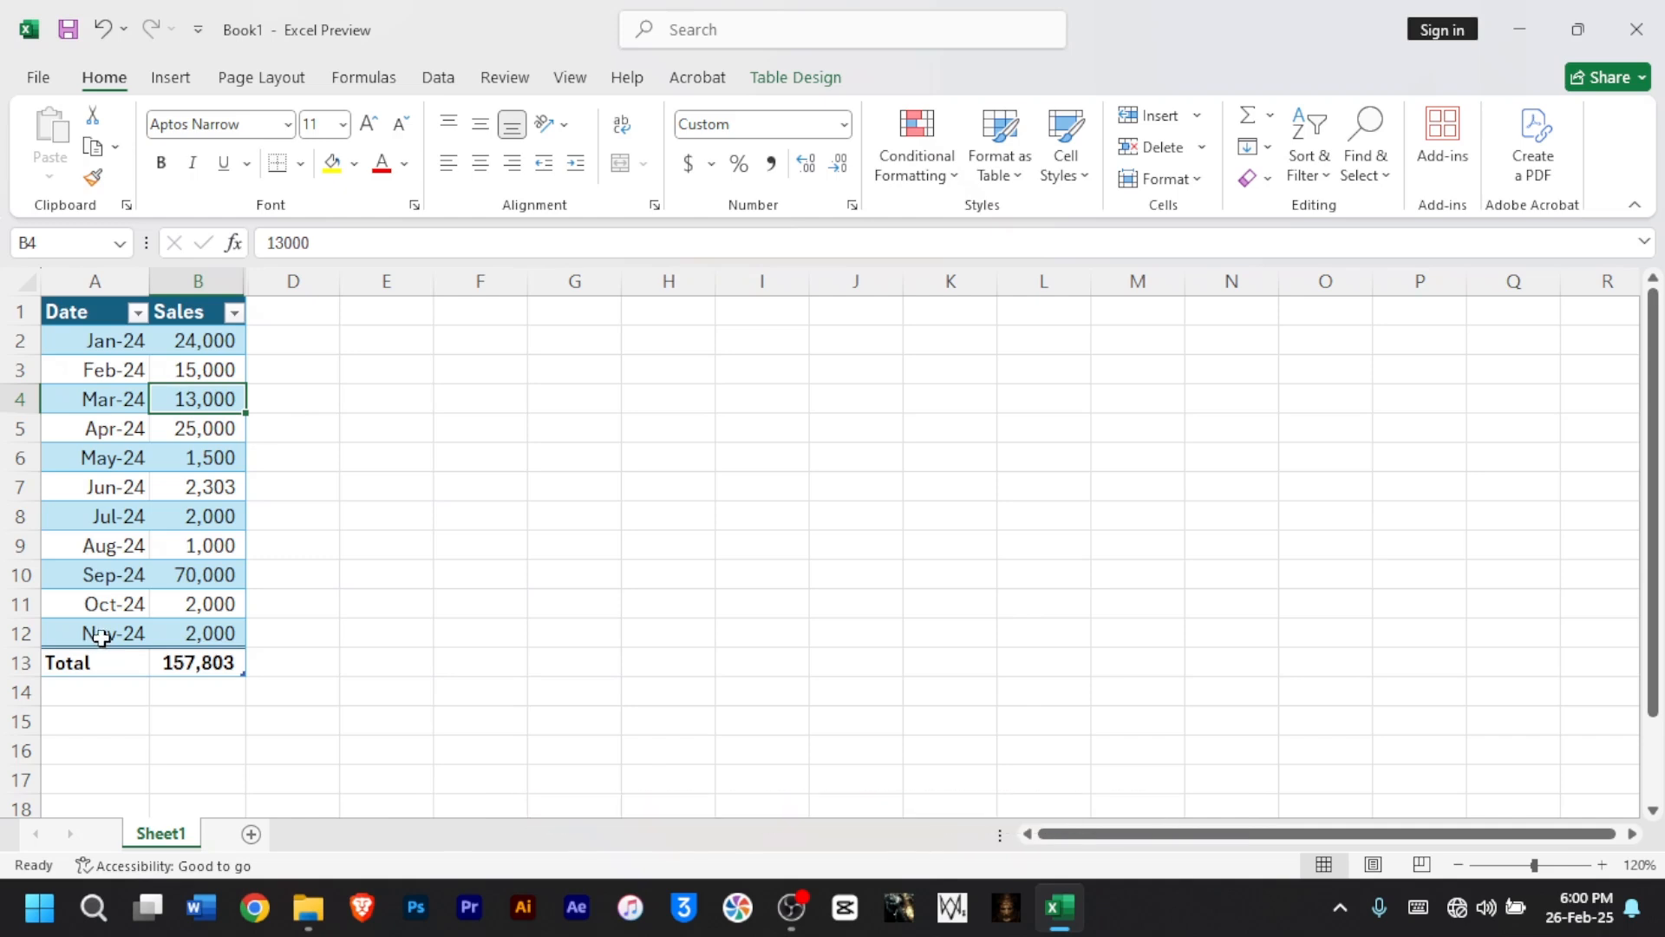
- Insert a new row at row 13, directly above the table's Total row
{"action": "left_click", "coordinate": [21, 662]}
{"action": "right_click", "coordinate": [22, 663]}
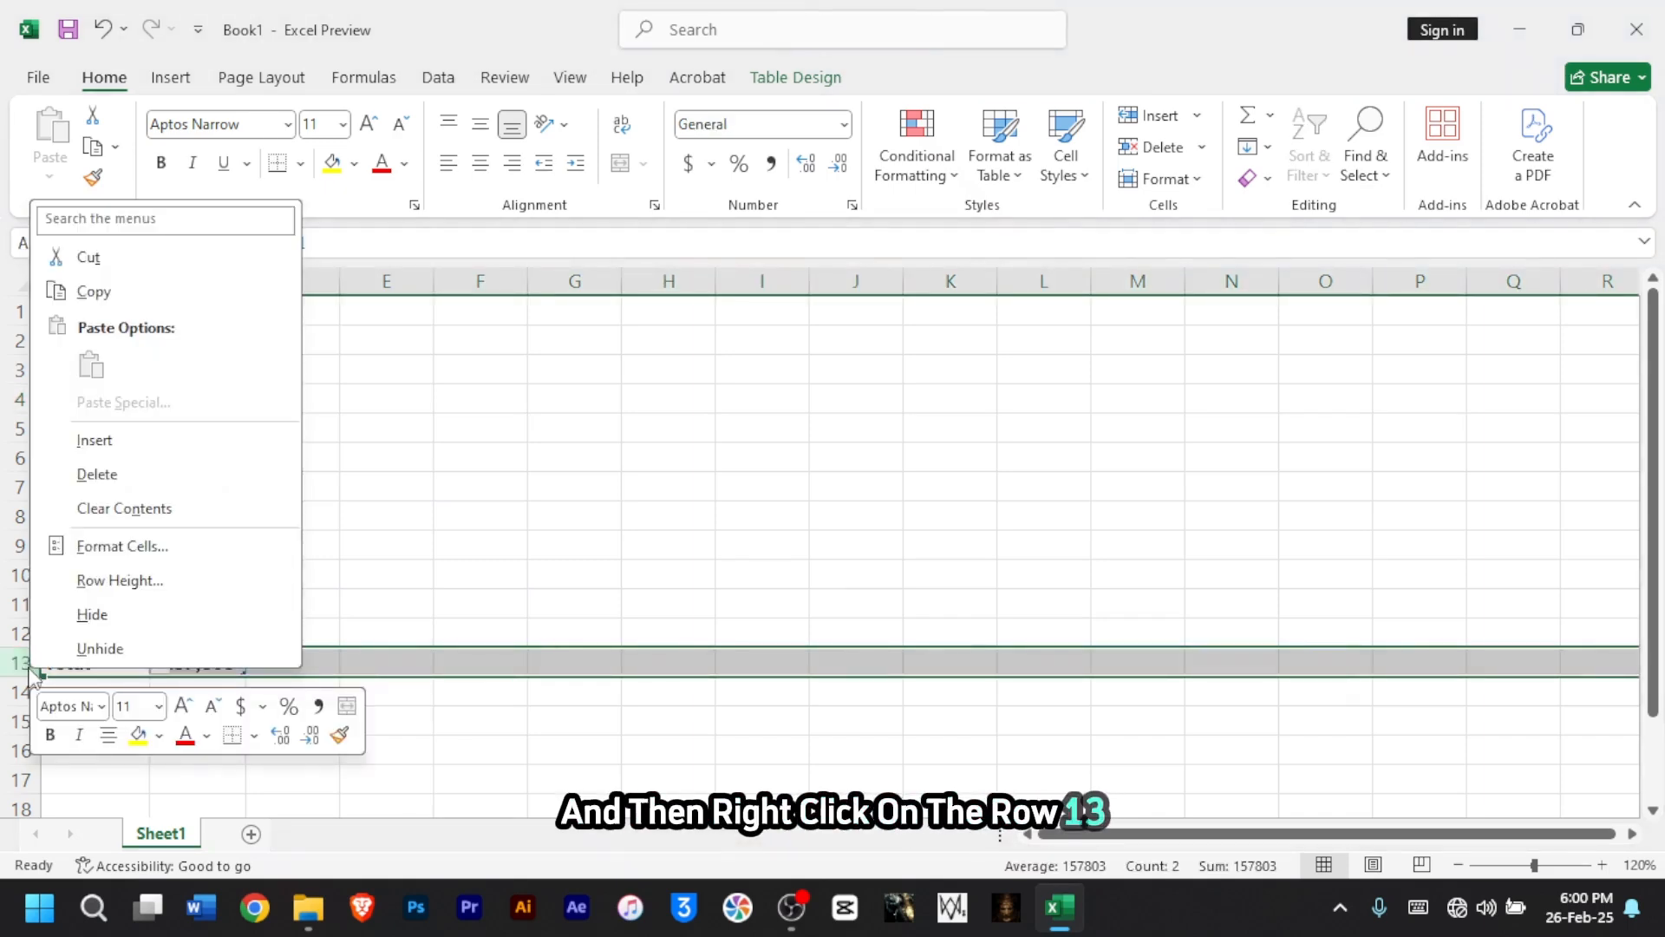
{"action": "left_click", "coordinate": [165, 447]}
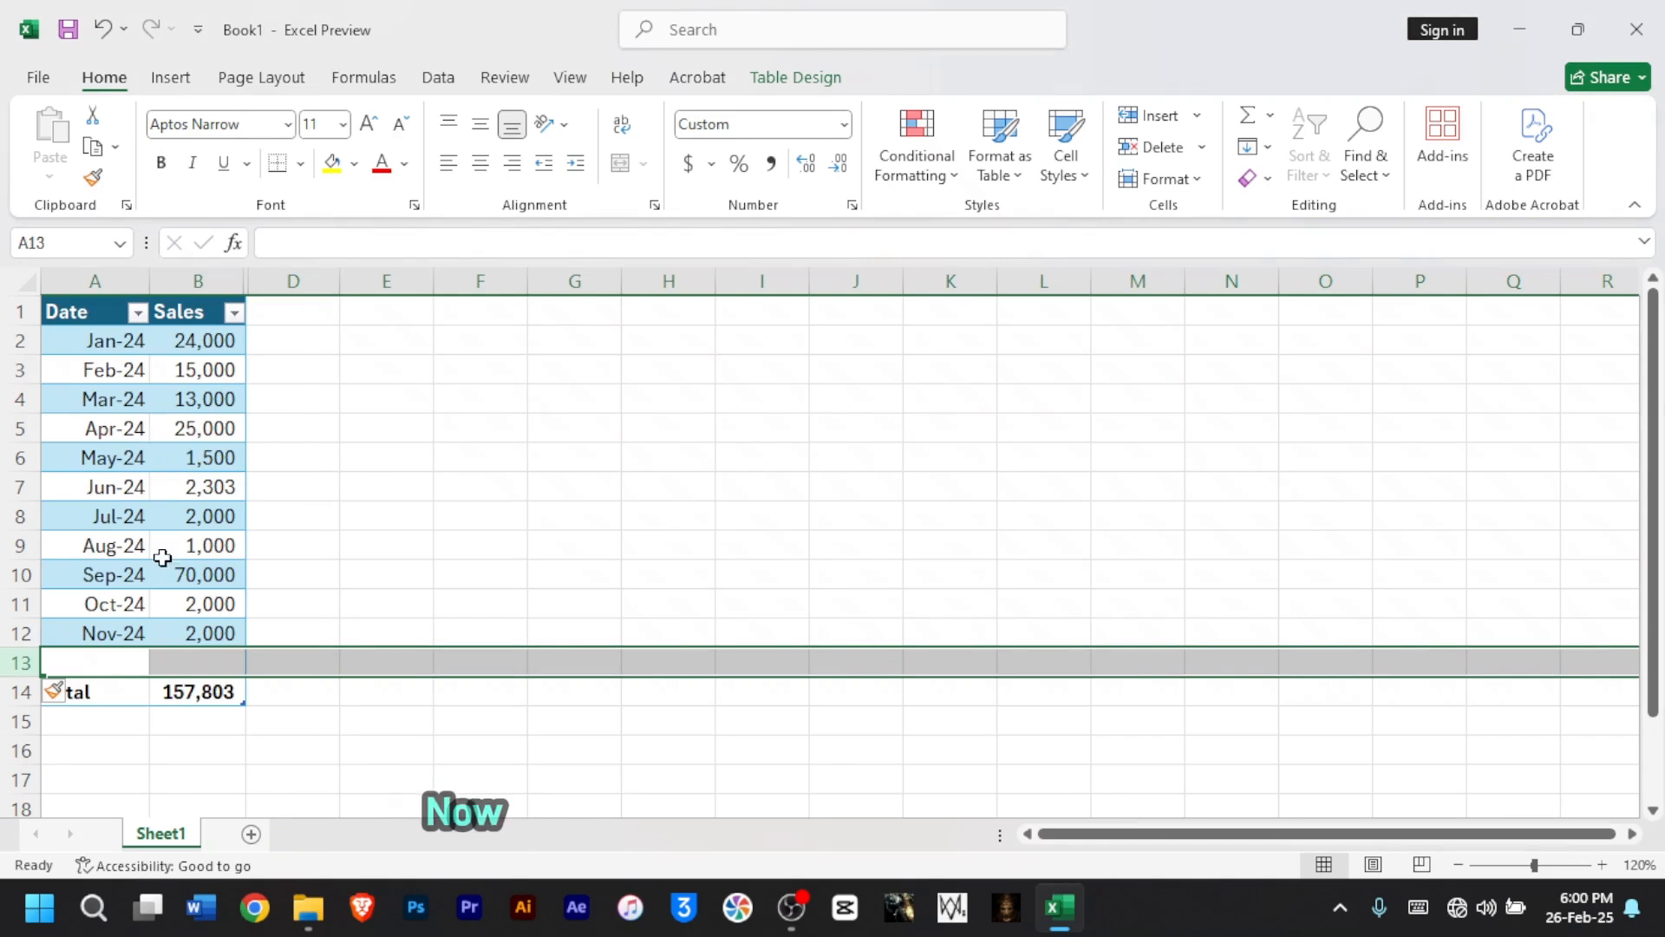
- Extend the month series to December 2024 in A13 and enter 30000 as its sales figure in B13
{"action": "left_click", "coordinate": [118, 636]}
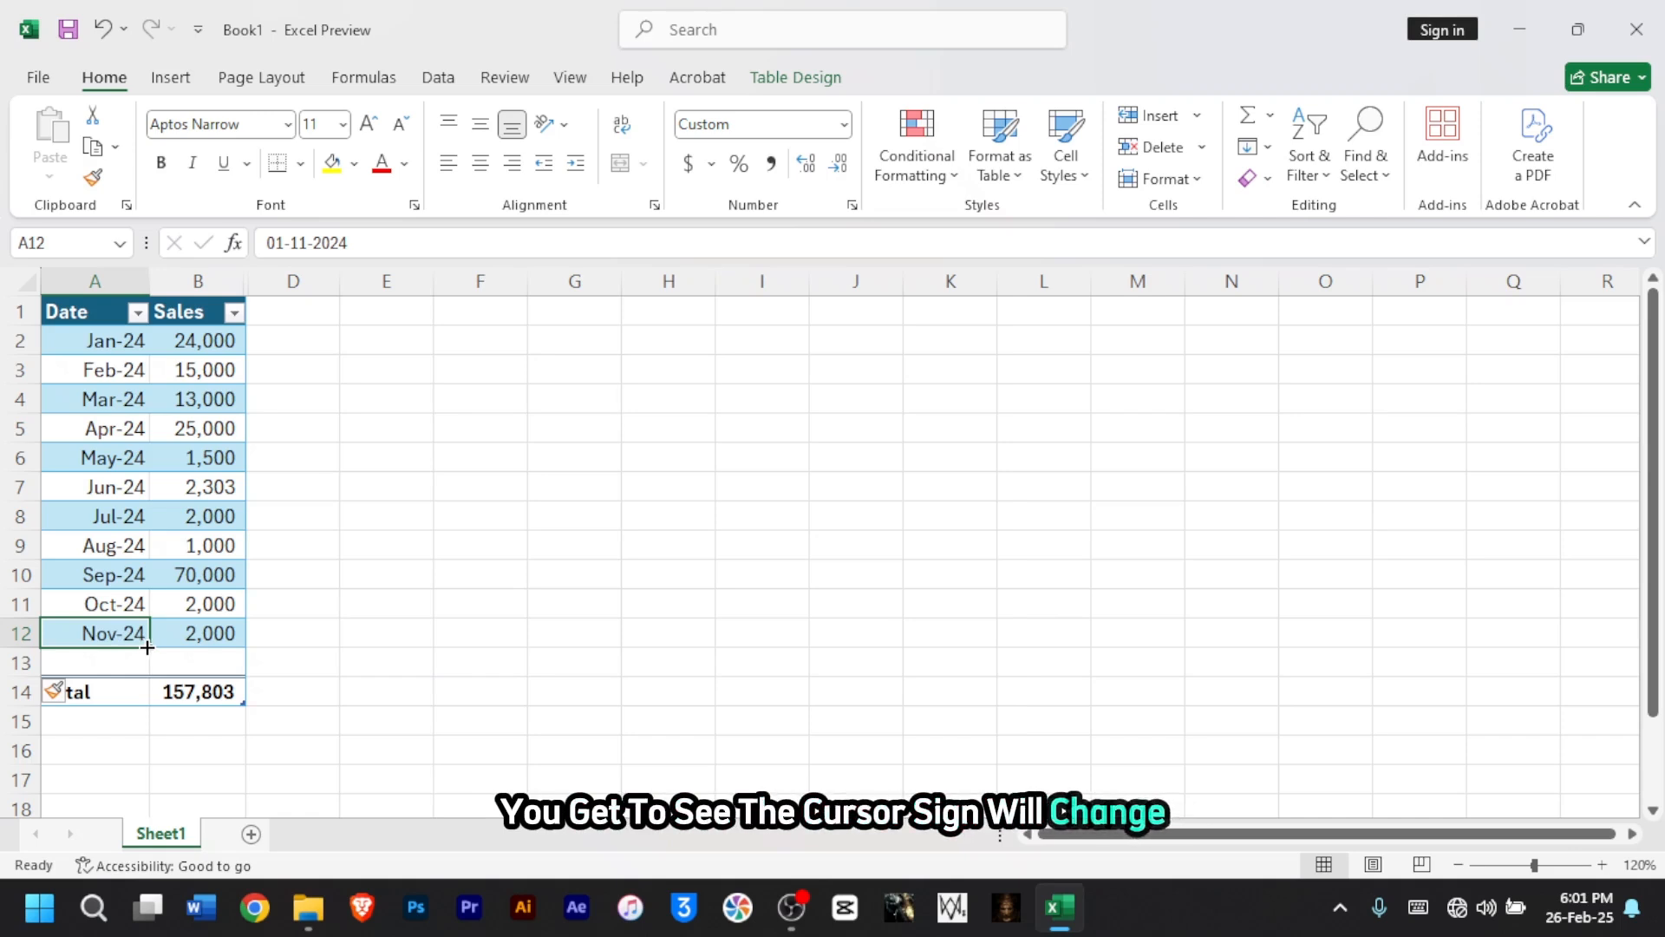
{"action": "mouse_move", "coordinate": [148, 647]}
{"action": "left_mouse_down"}
{"action": "mouse_move", "coordinate": [155, 685]}
{"action": "mouse_move", "coordinate": [122, 666]}
{"action": "left_mouse_up"}
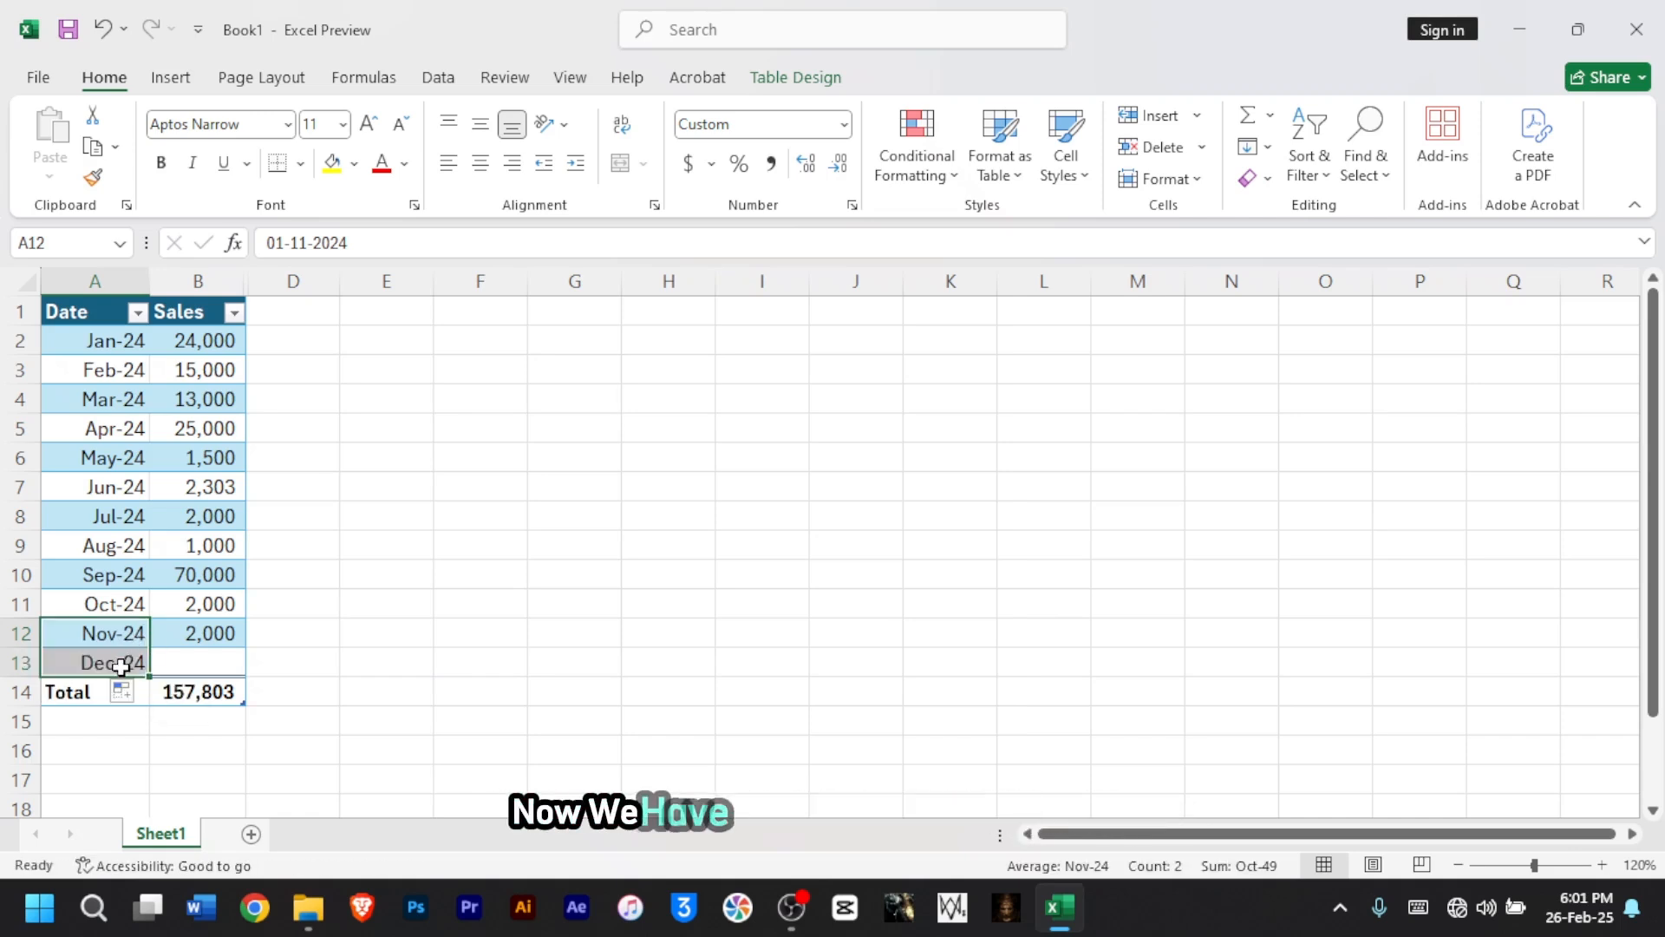
{"action": "left_click", "coordinate": [187, 668]}
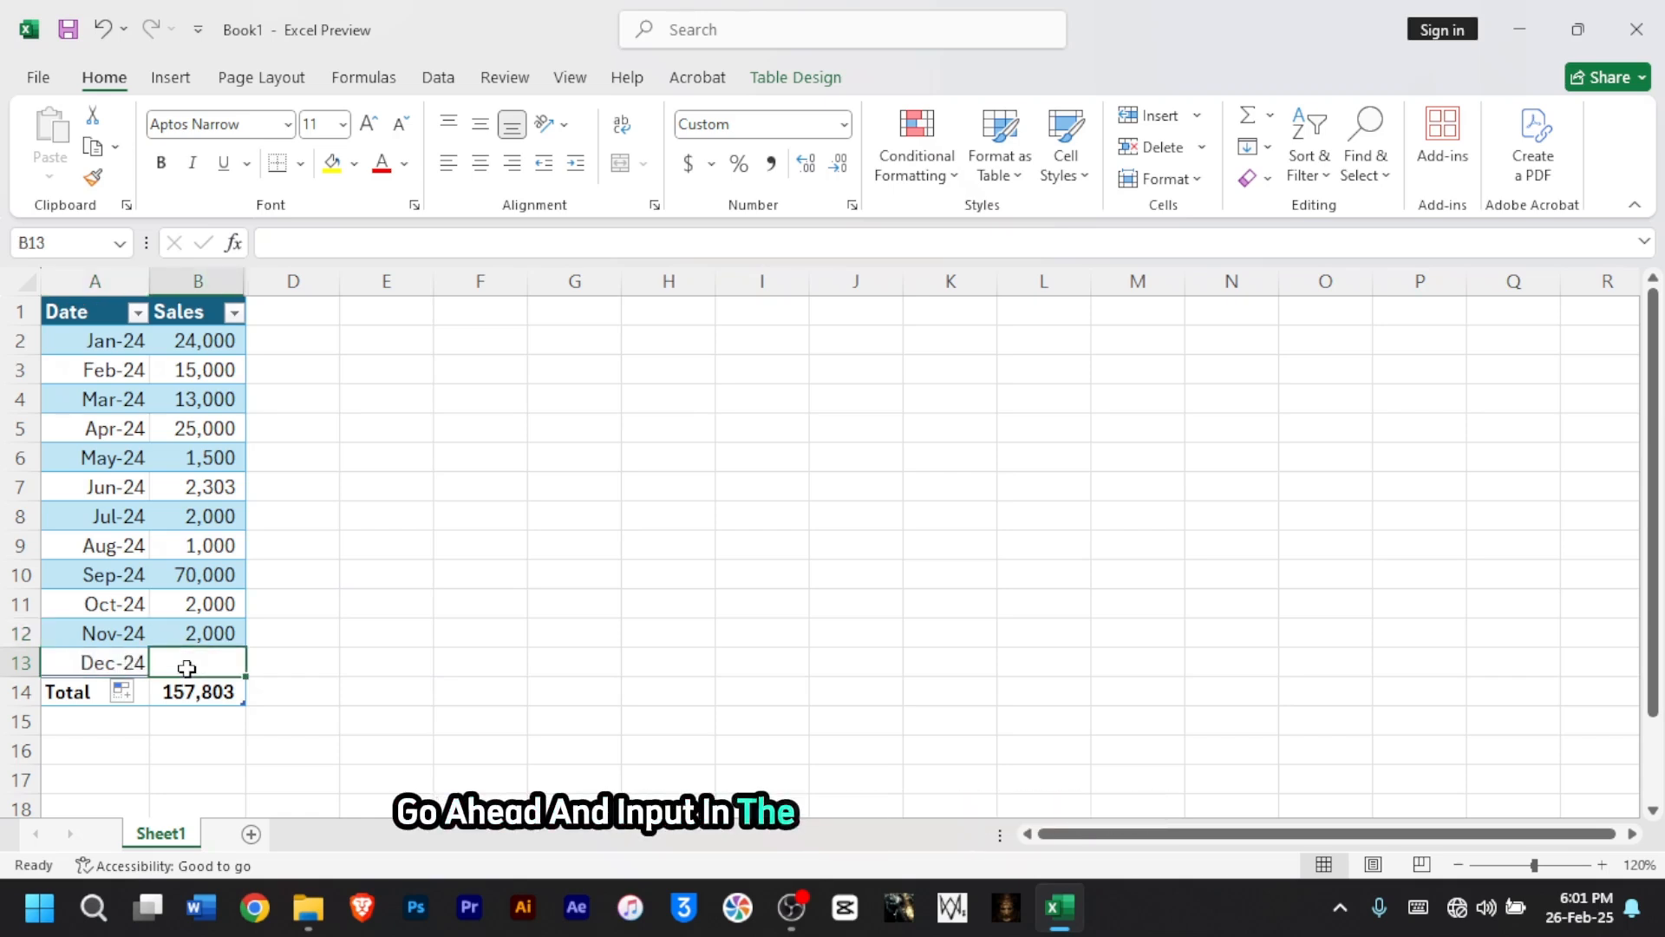
{"action": "type", "text": "30"}
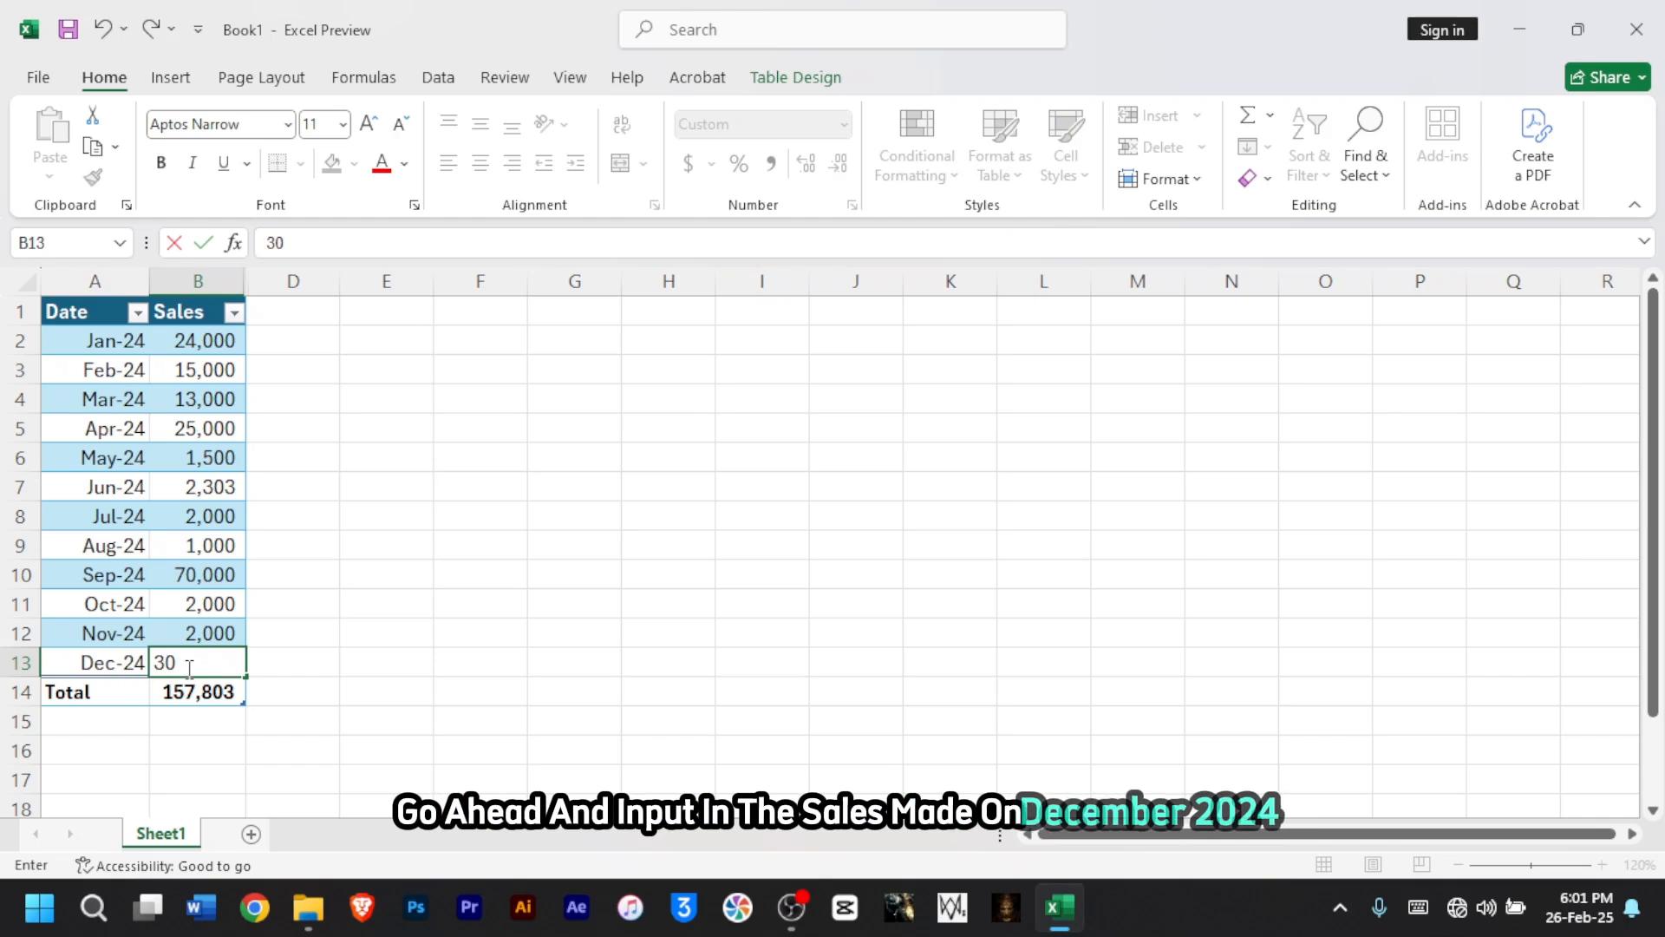
{"action": "key", "text": "Left"}
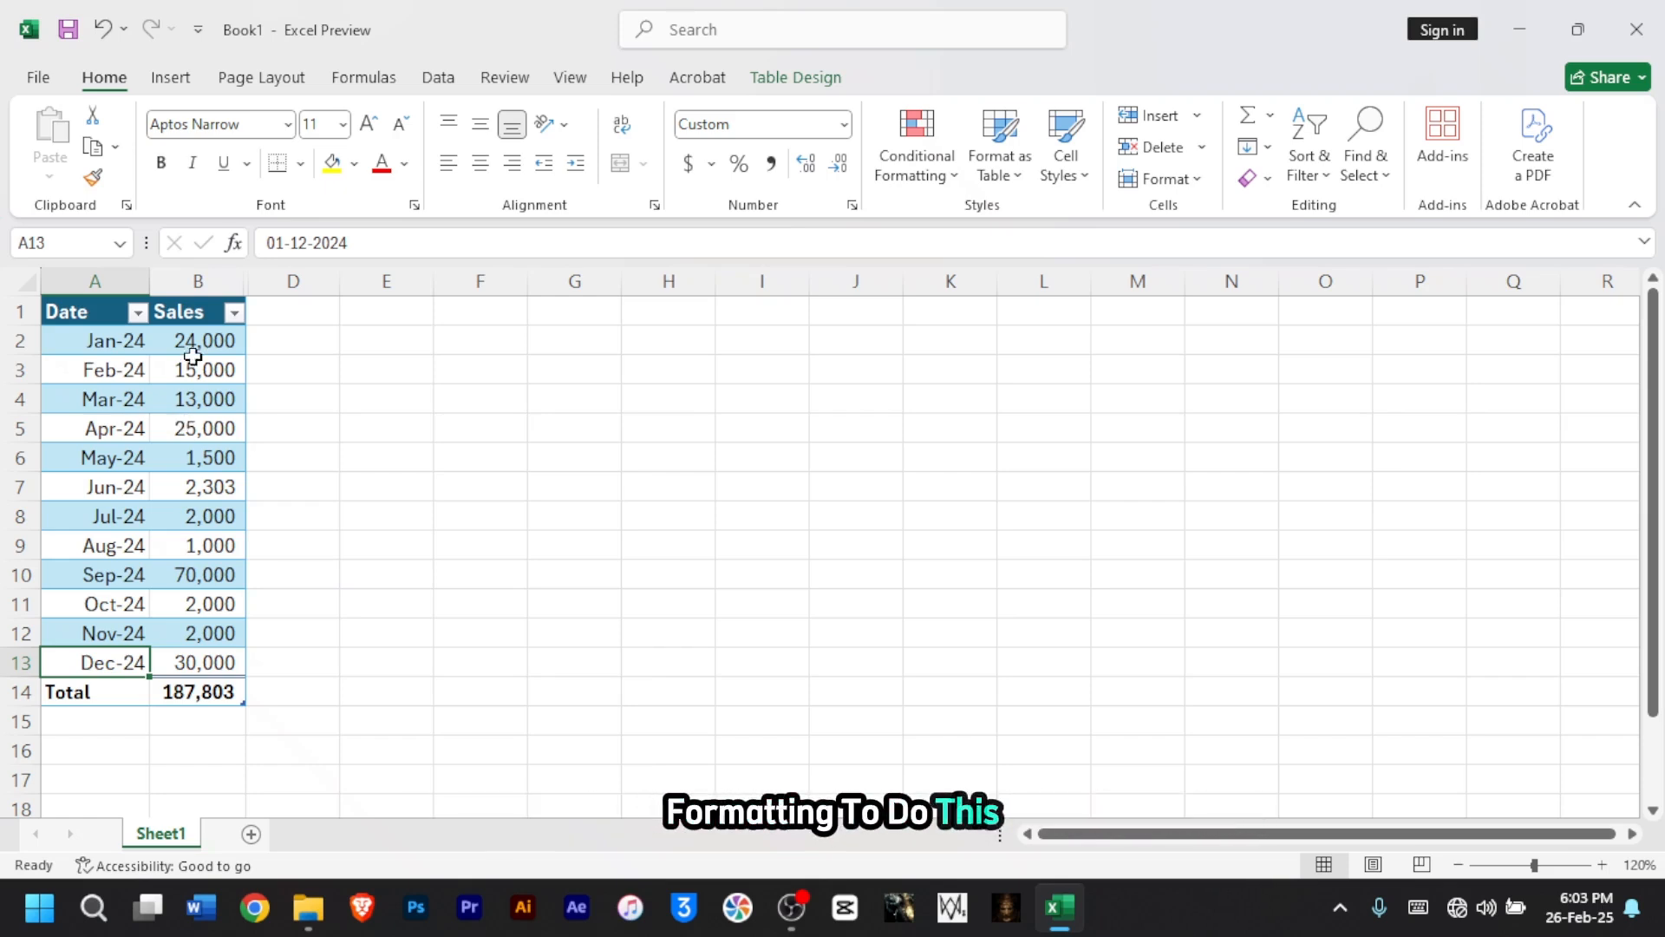
- Apply the green-yellow-red color scale as conditional formatting to the Sales column cells B1:B13
{"action": "left_click_drag", "start_coordinate": [196, 317], "coordinate": [195, 652]}
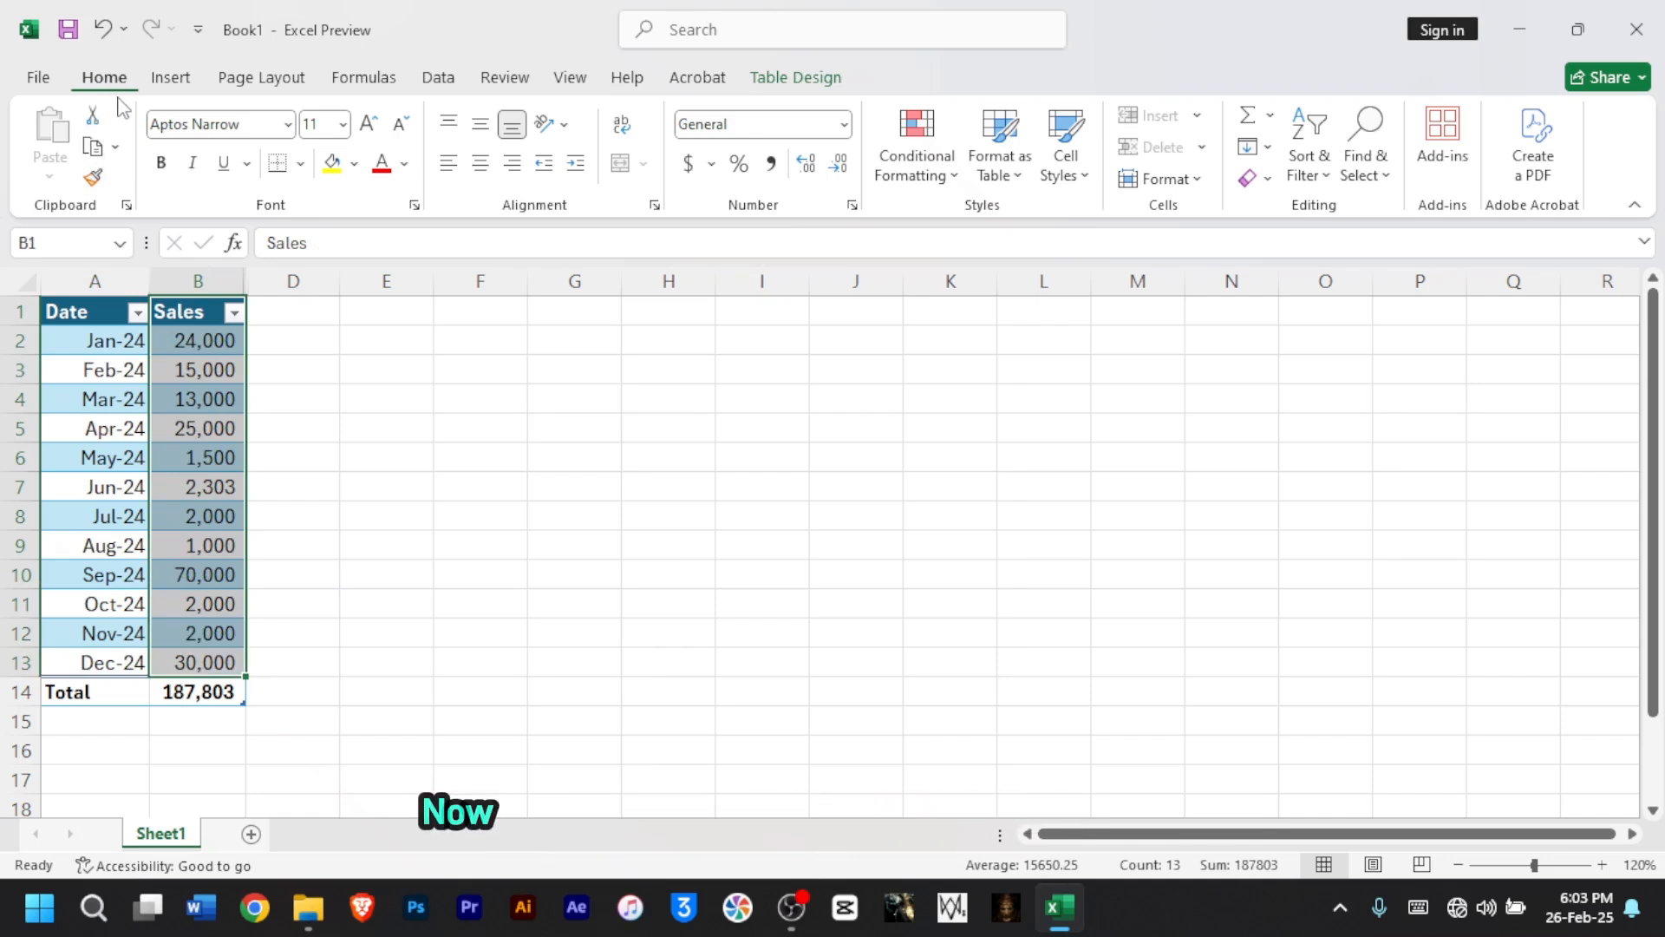
{"action": "left_click", "coordinate": [954, 179]}
{"action": "mouse_move", "coordinate": [947, 211]}
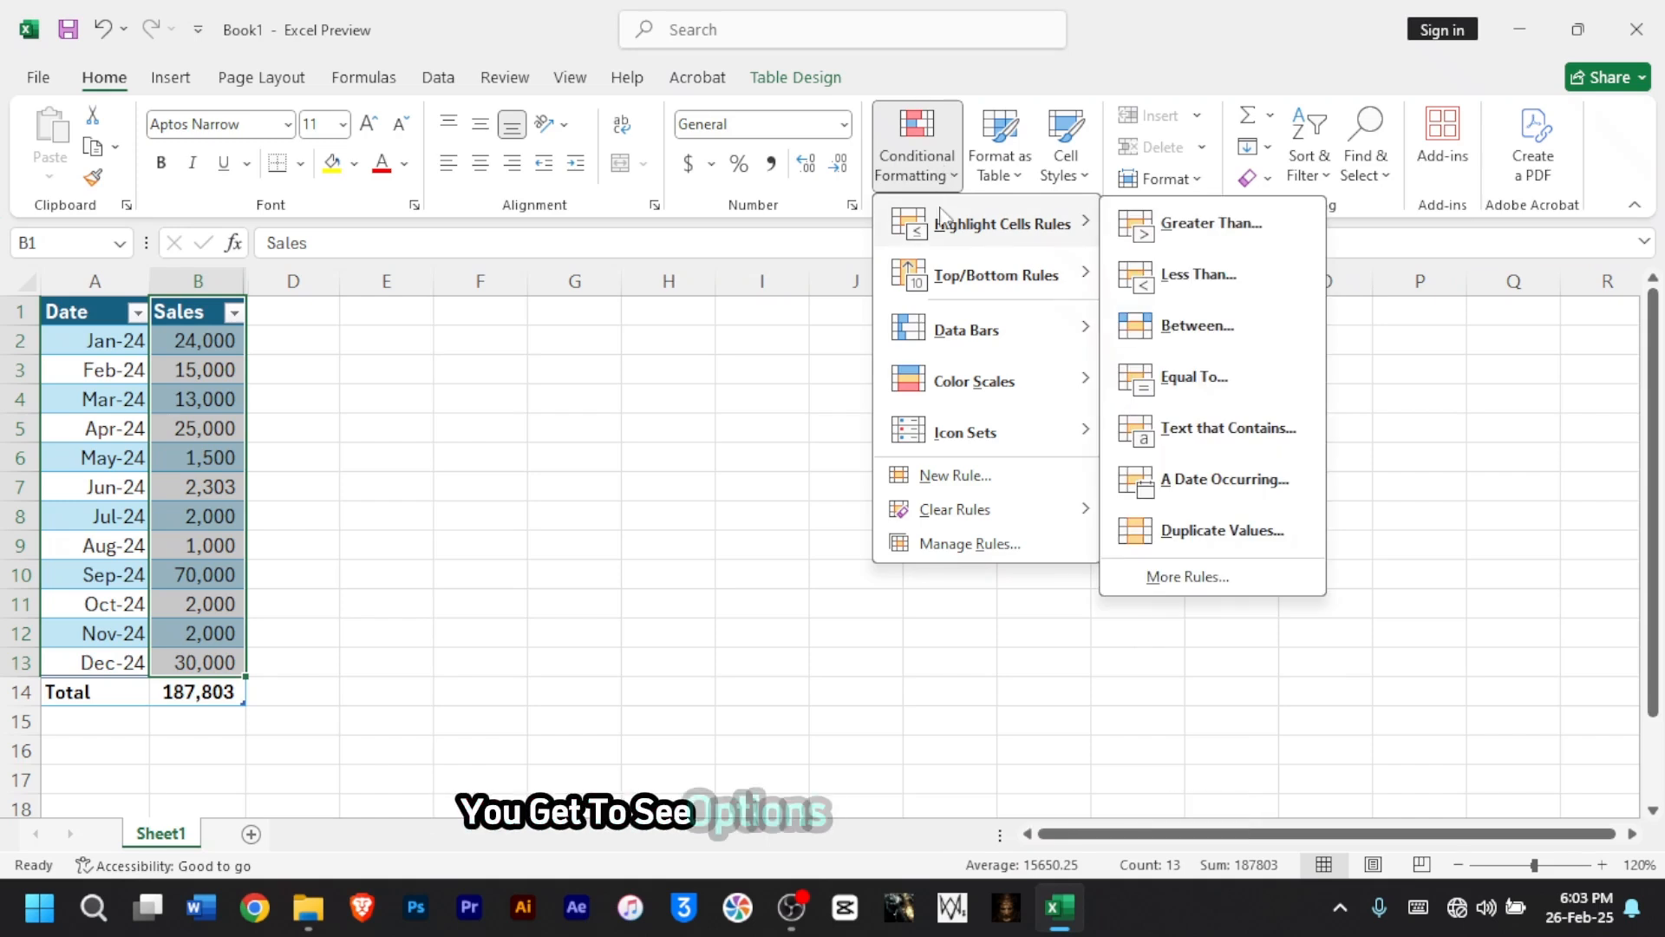
{"action": "mouse_move", "coordinate": [964, 293]}
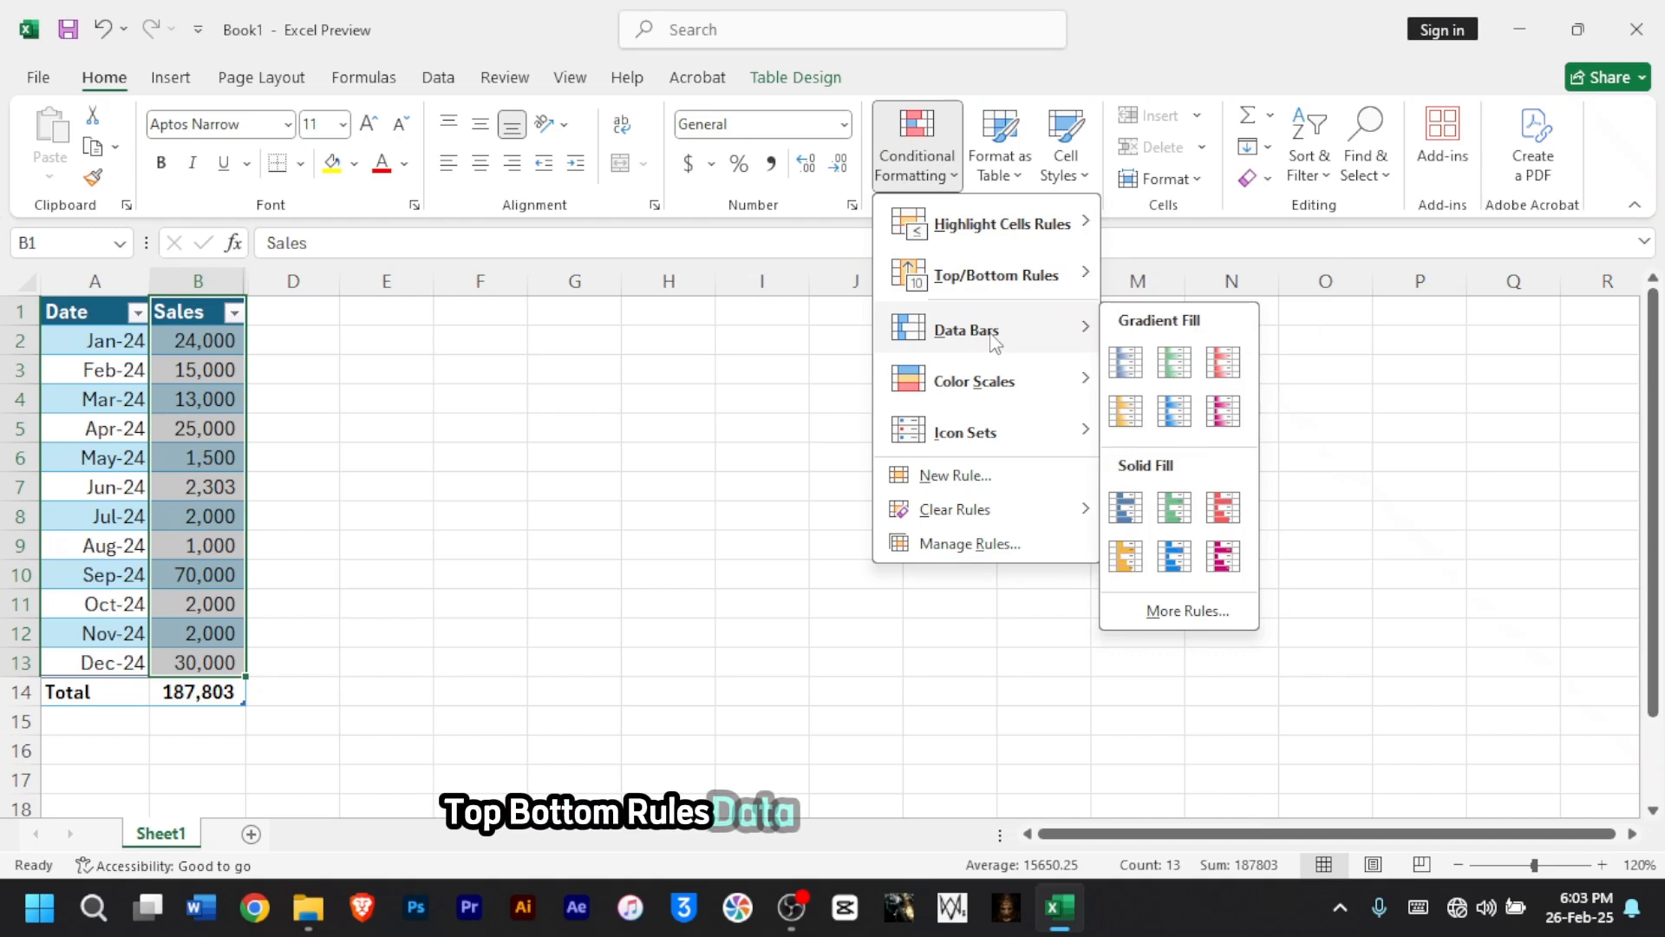
{"action": "mouse_move", "coordinate": [931, 444]}
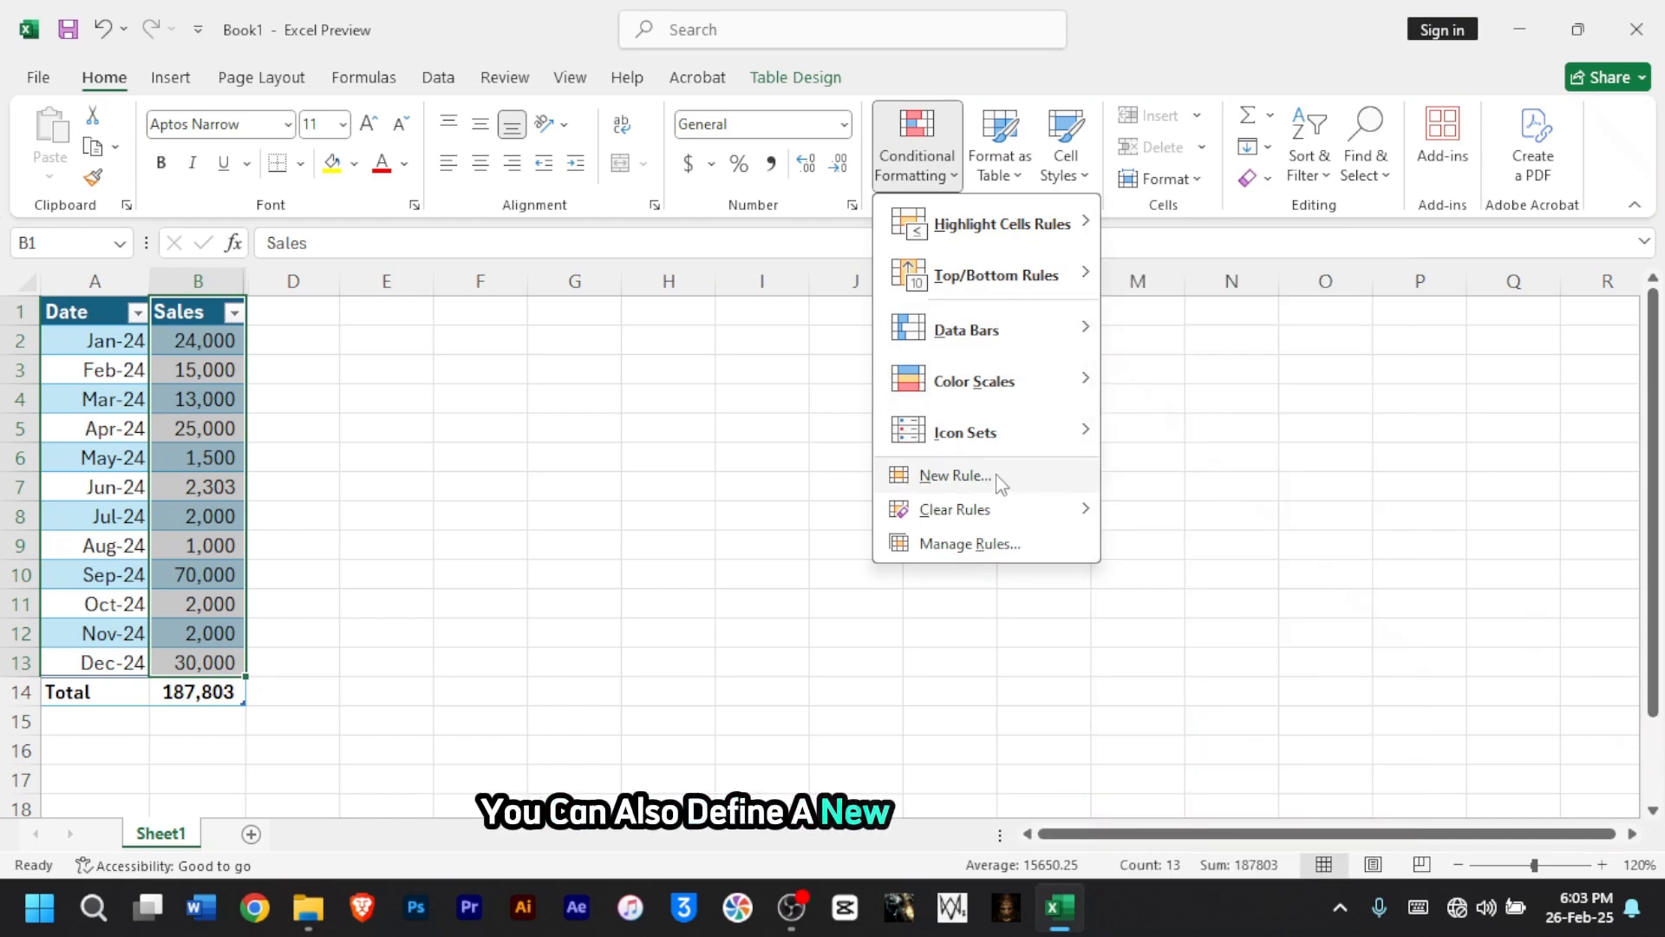
{"action": "mouse_move", "coordinate": [1019, 390]}
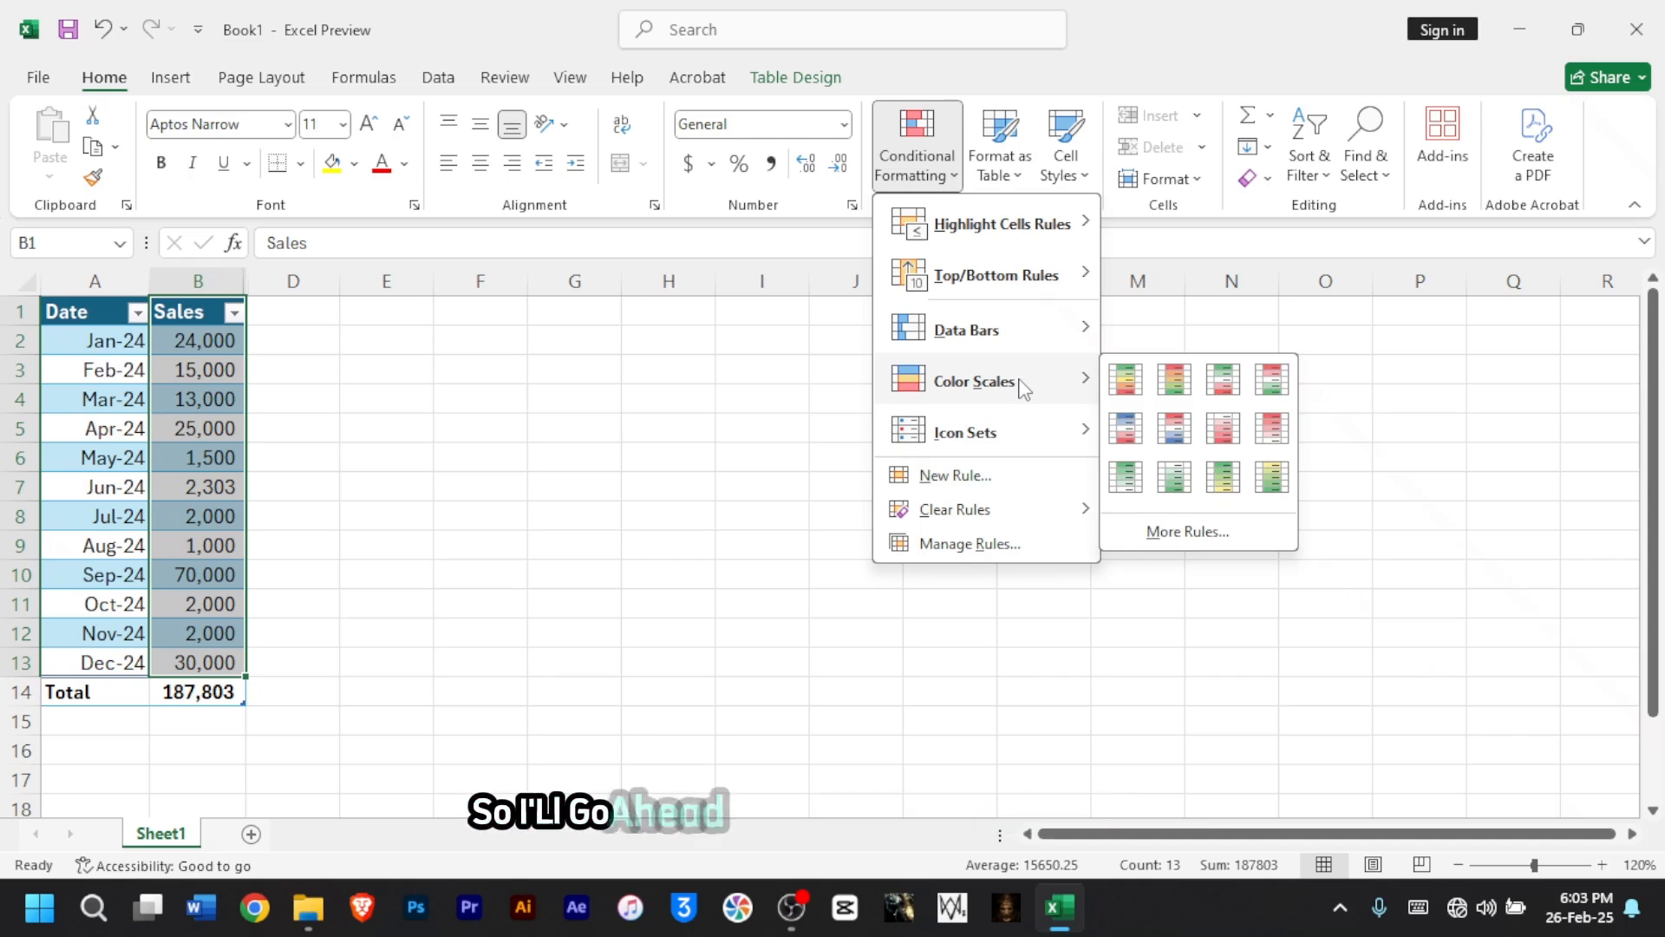
{"action": "left_click", "coordinate": [1136, 383]}
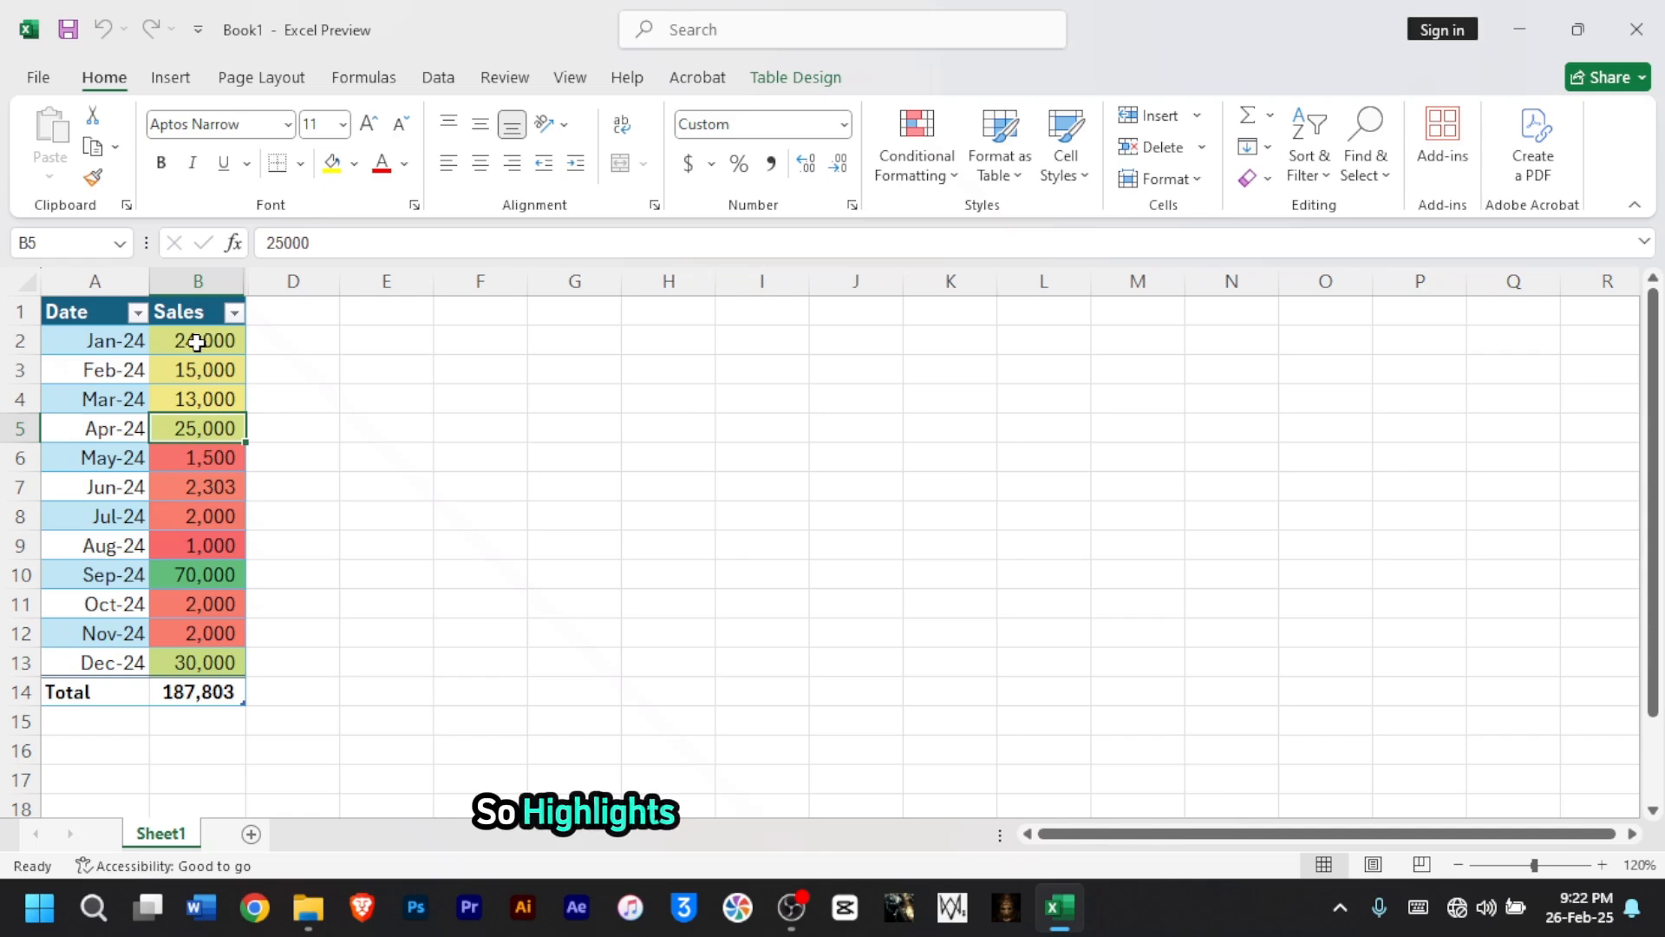
- Add up the January to April 2024 sales in cell E12 with the formula =B2+B3+B4+B5
{"action": "left_click", "coordinate": [195, 351]}
{"action": "left_click_drag", "start_coordinate": [194, 355], "coordinate": [197, 423]}
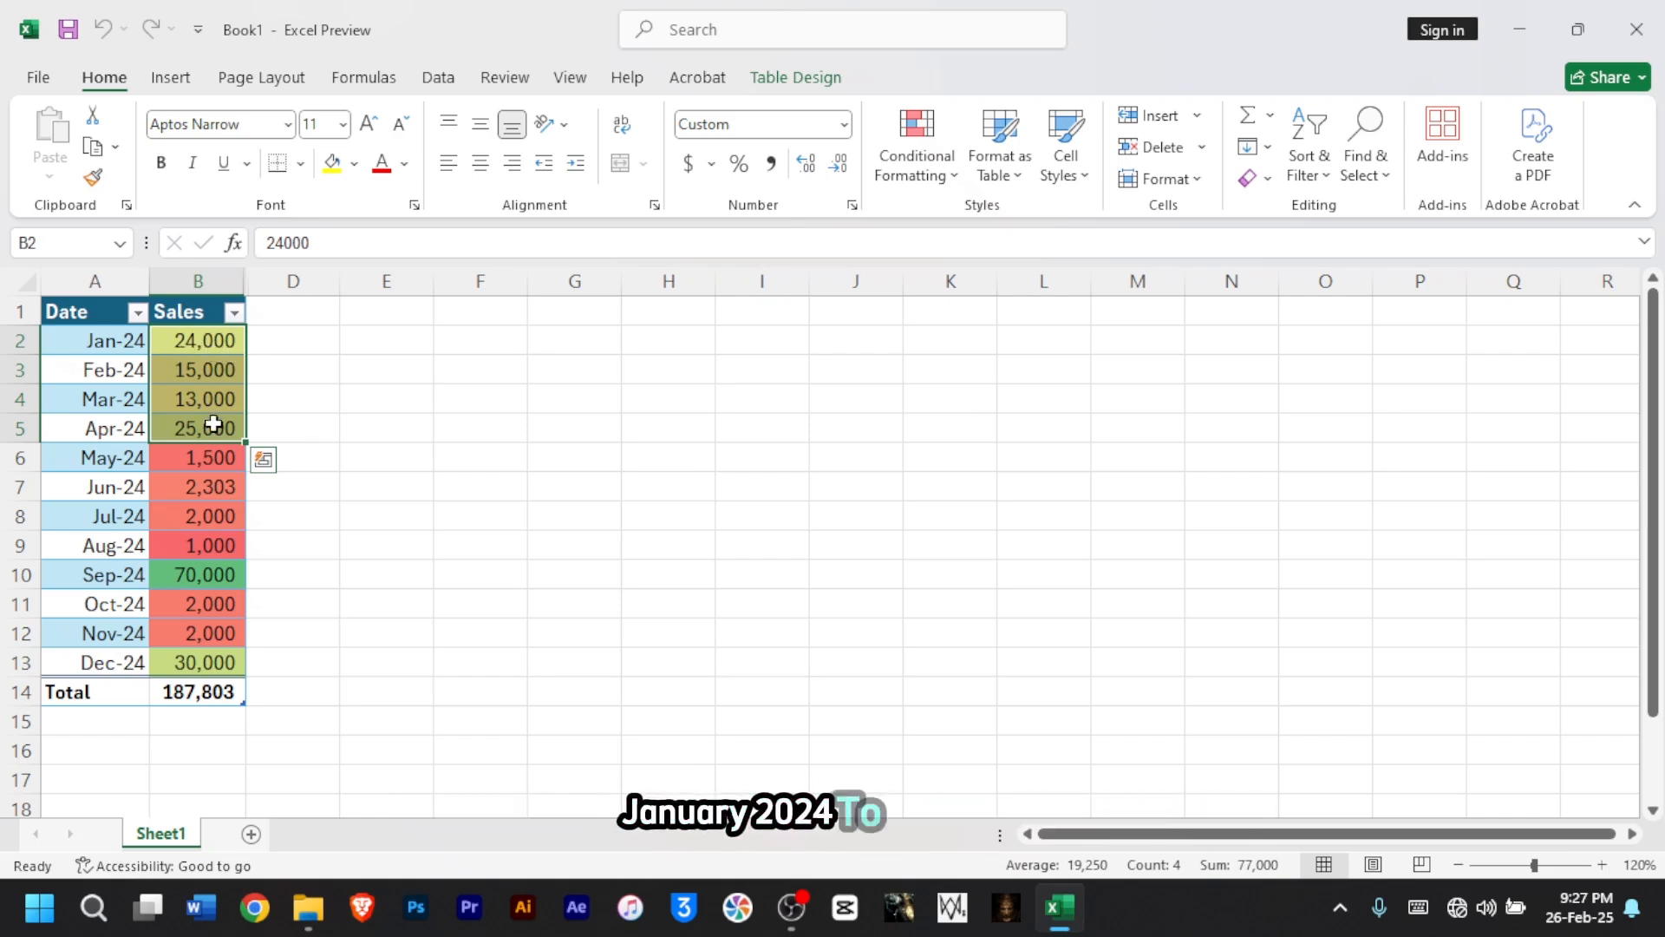
{"action": "left_click", "coordinate": [382, 636]}
{"action": "type", "text": "="}
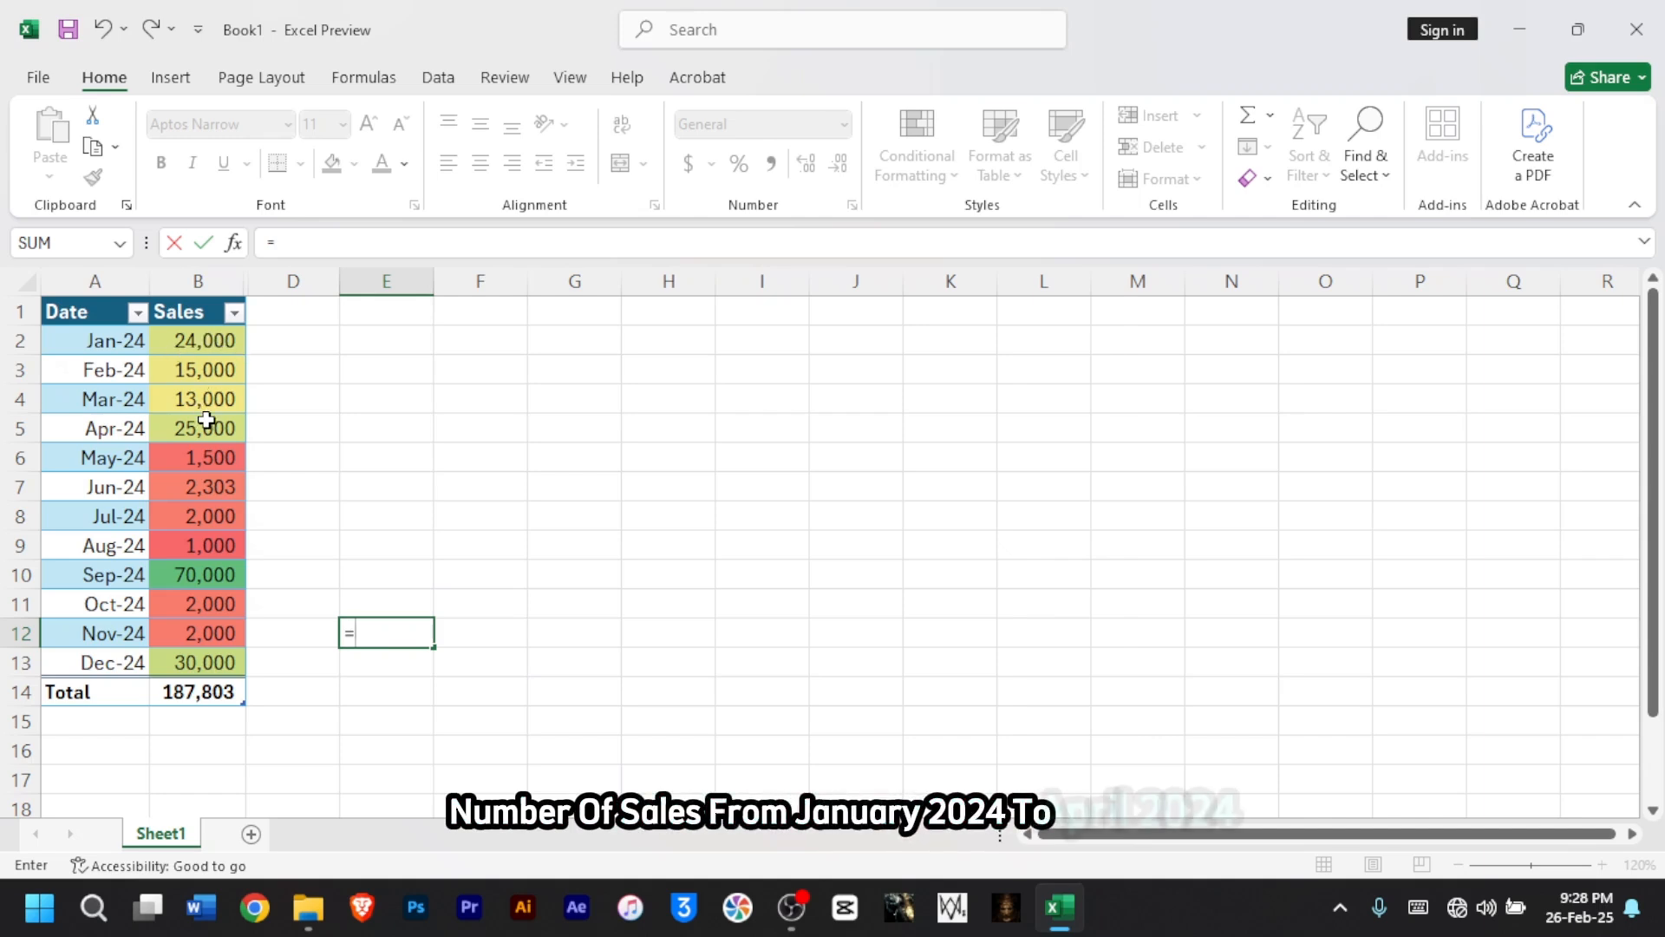
{"action": "left_click", "coordinate": [201, 344]}
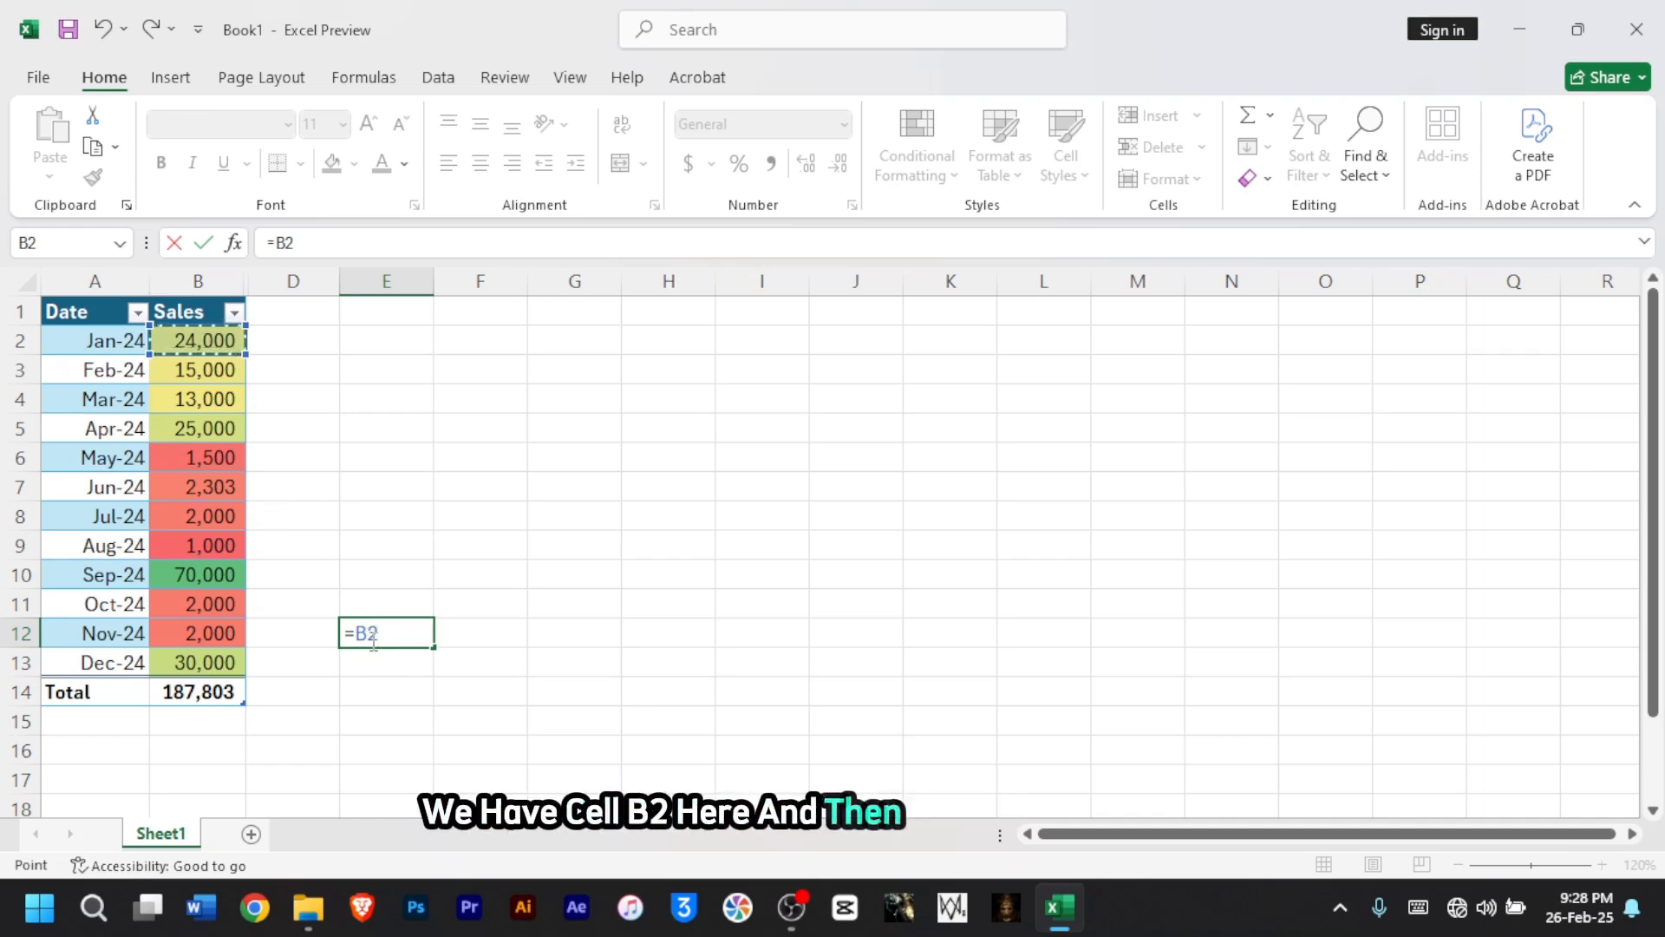
{"action": "type", "text": "+"}
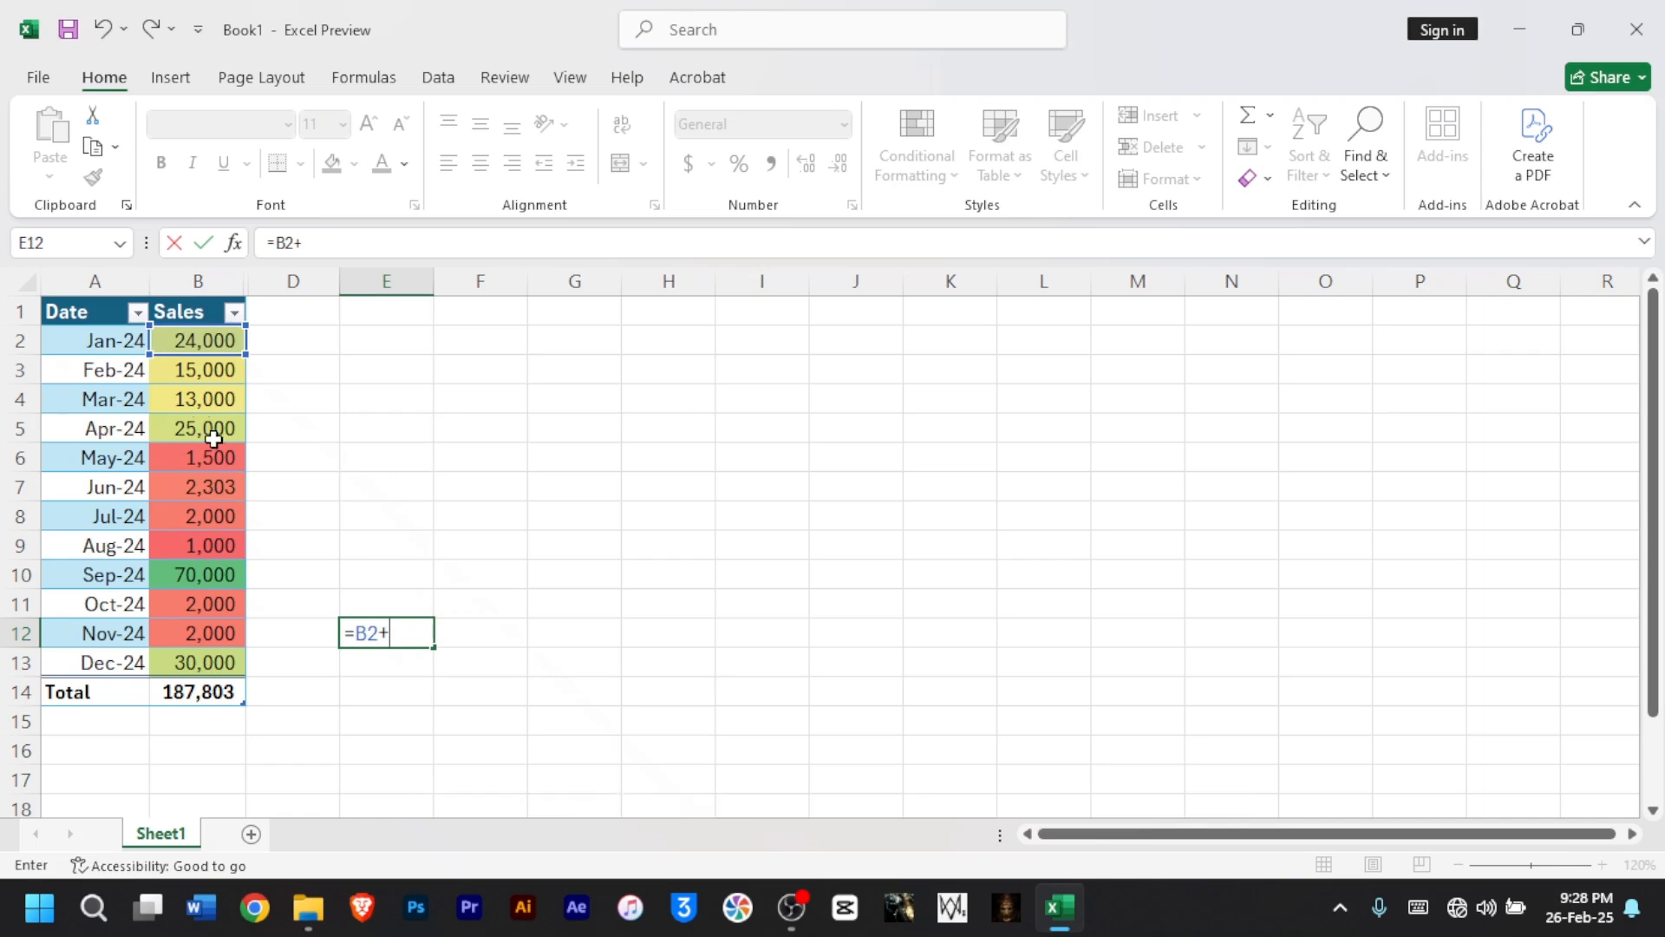
{"action": "left_click", "coordinate": [209, 374]}
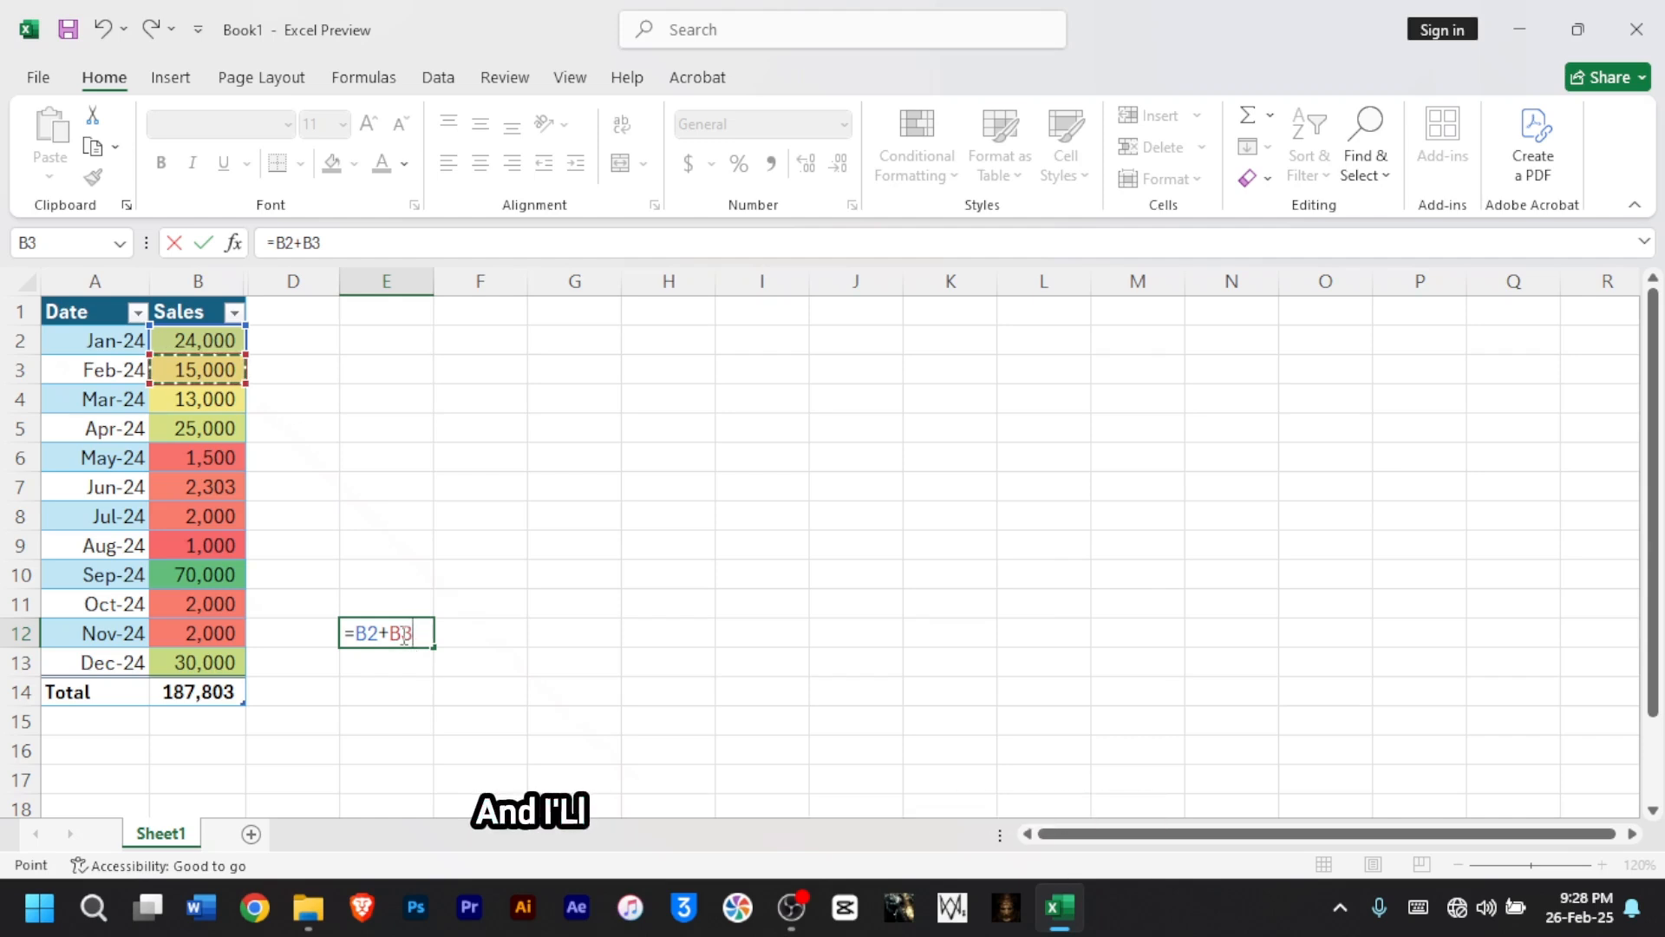
{"action": "type", "text": "+"}
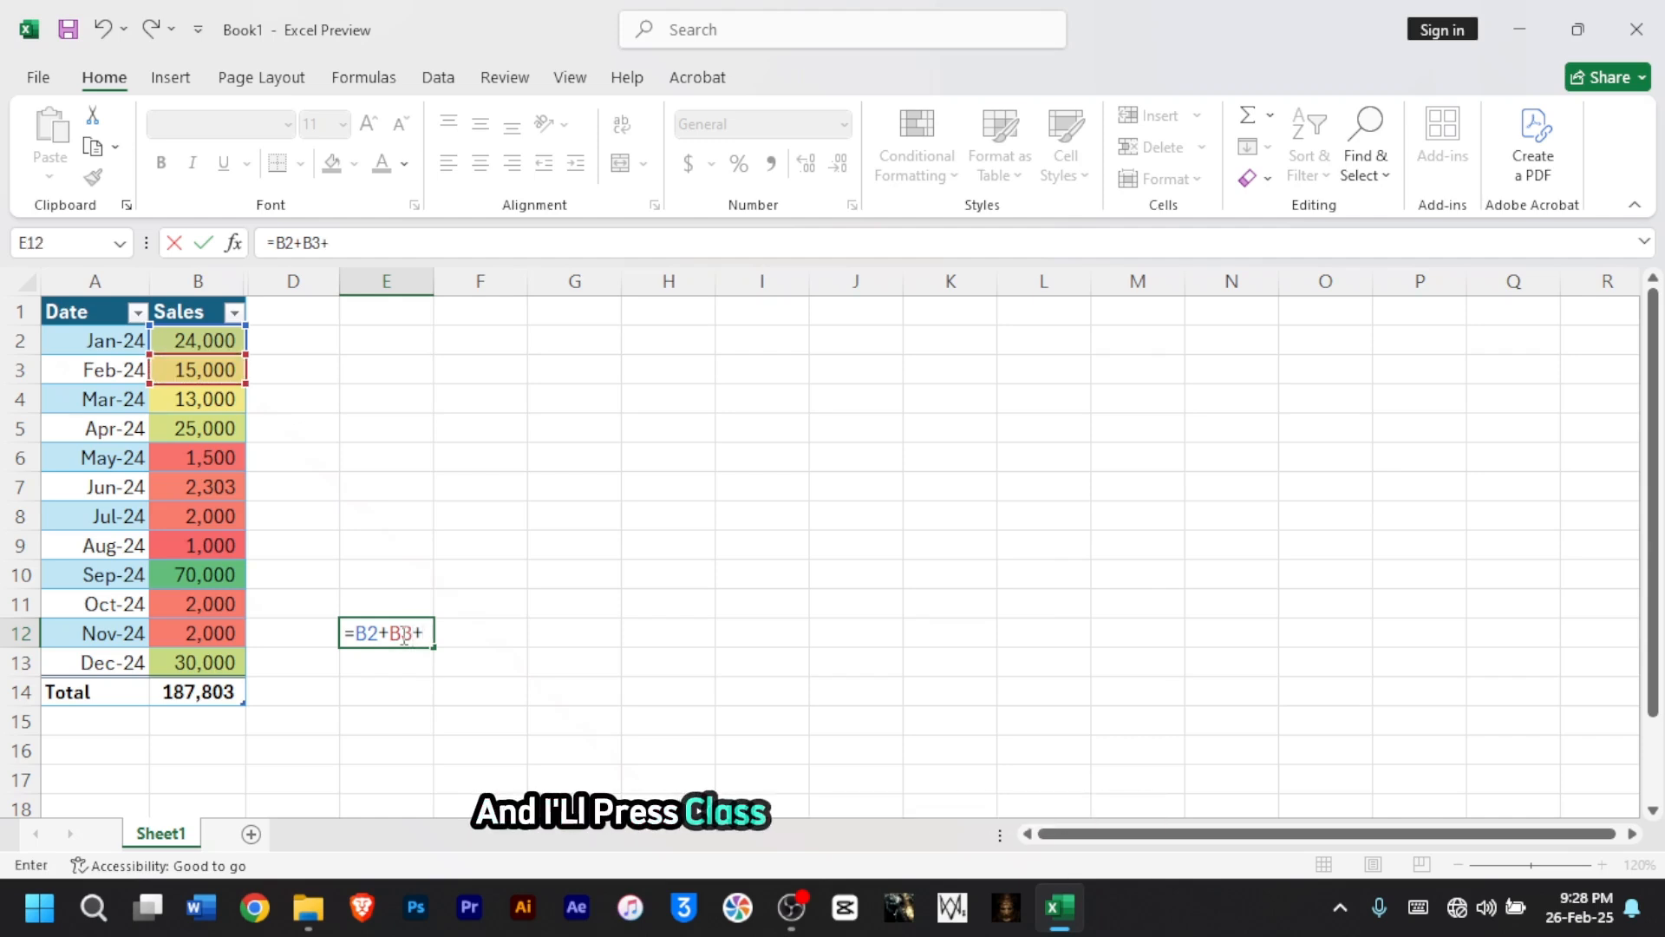
{"action": "left_click", "coordinate": [204, 403]}
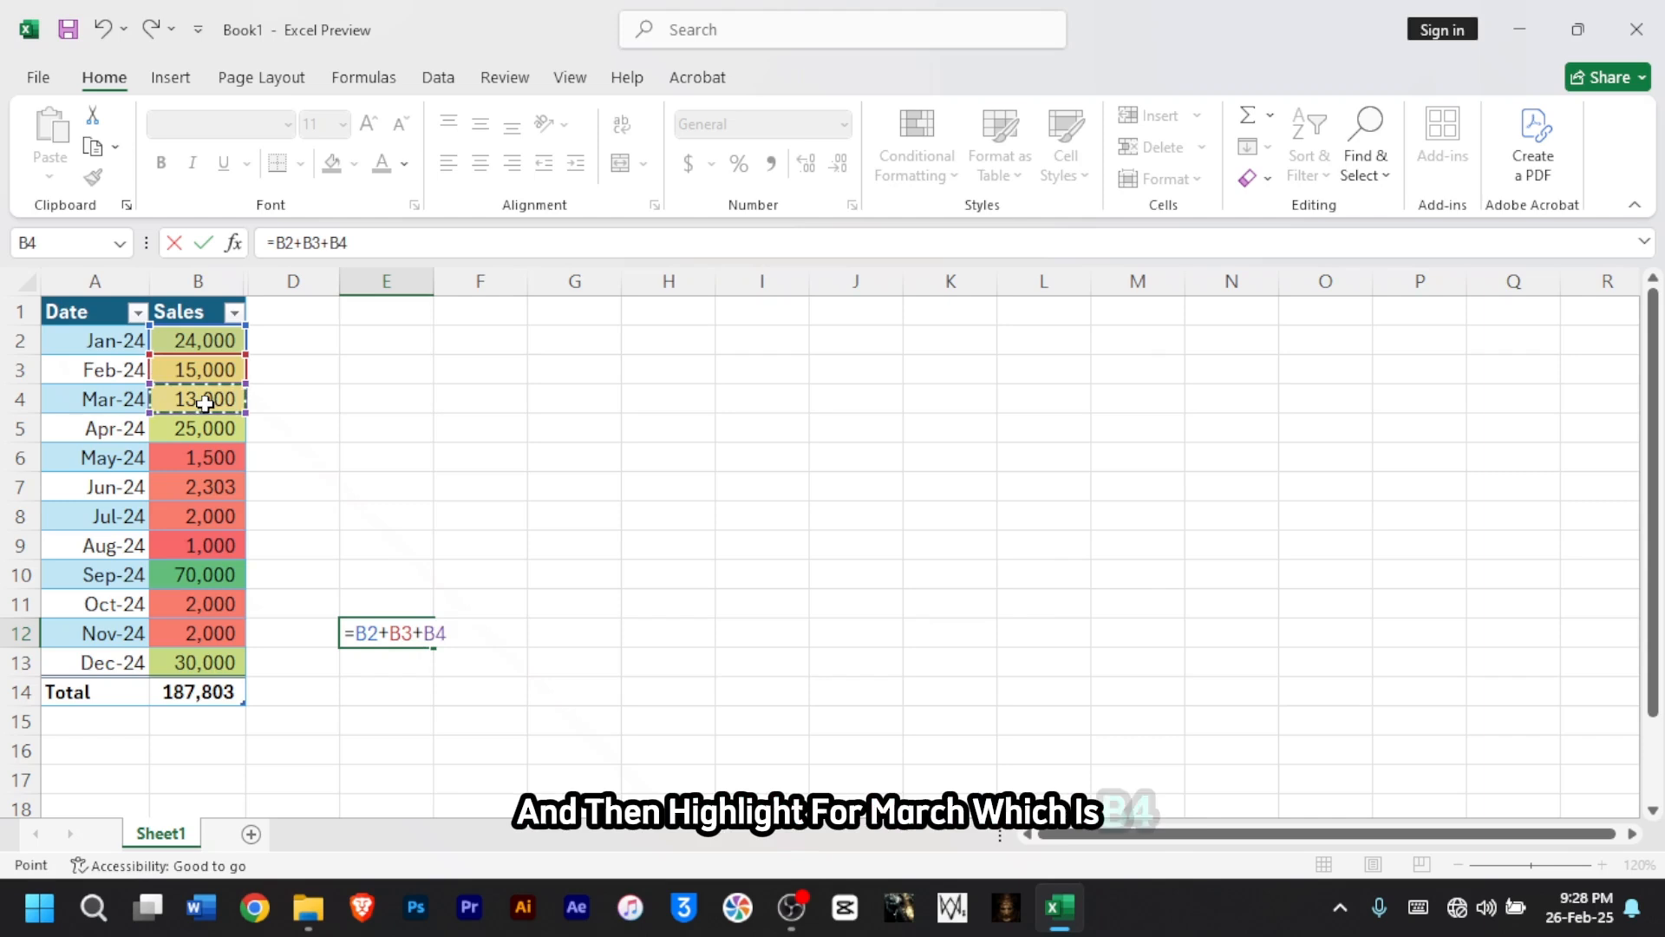
{"action": "type", "text": "+"}
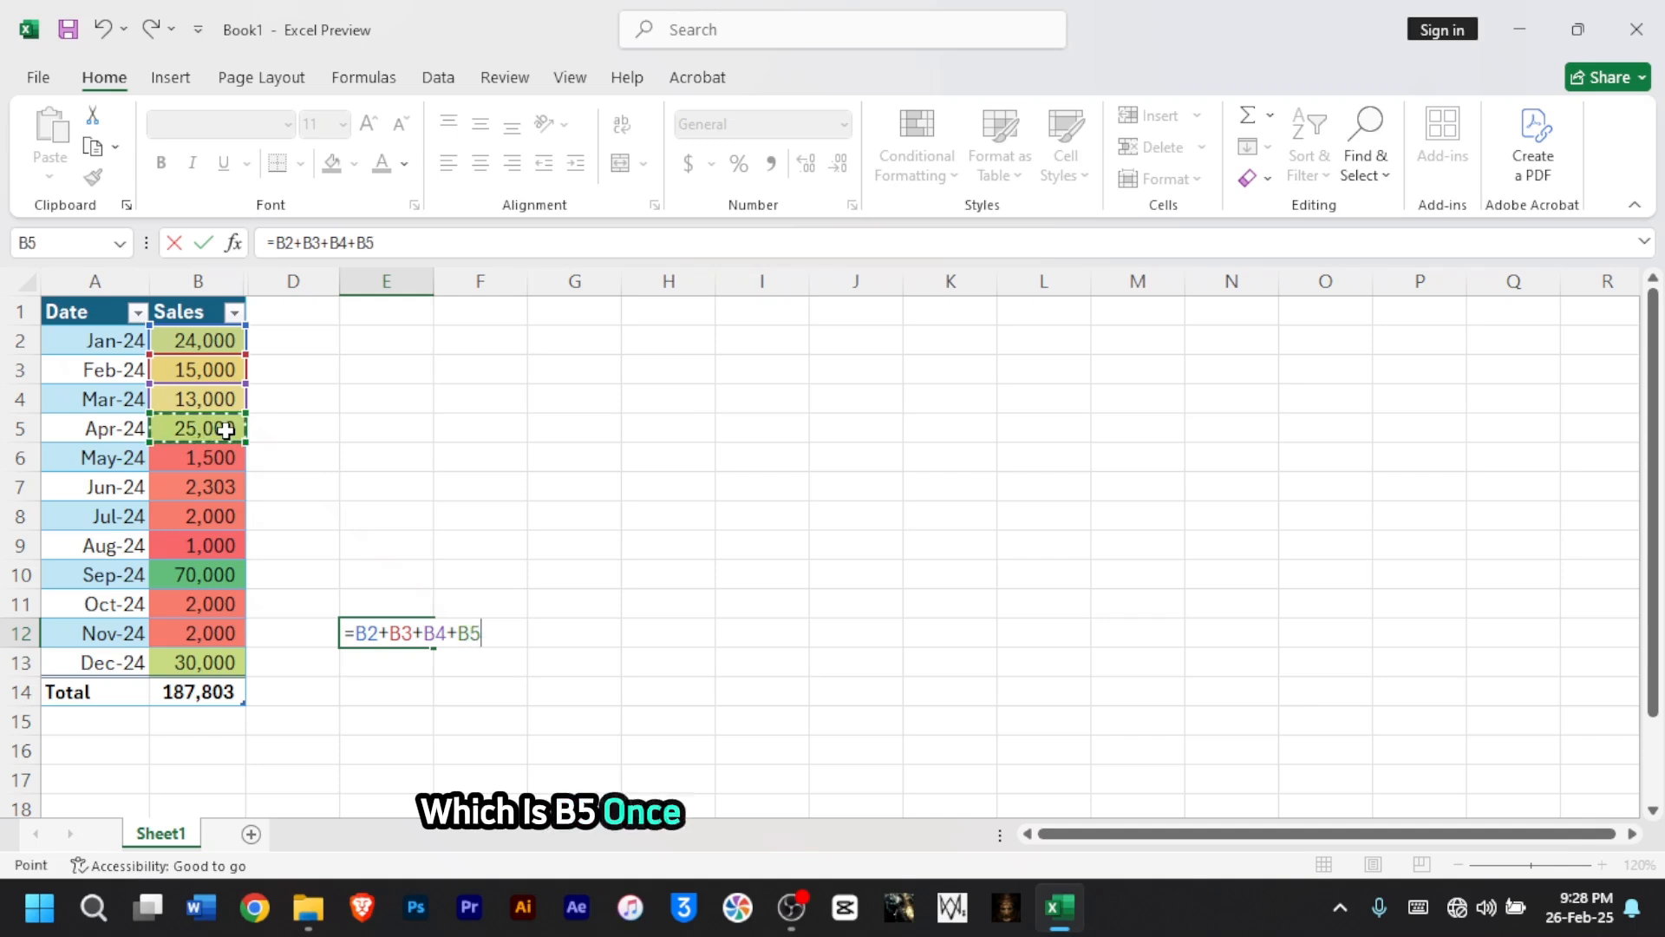
{"action": "key", "text": "Return"}
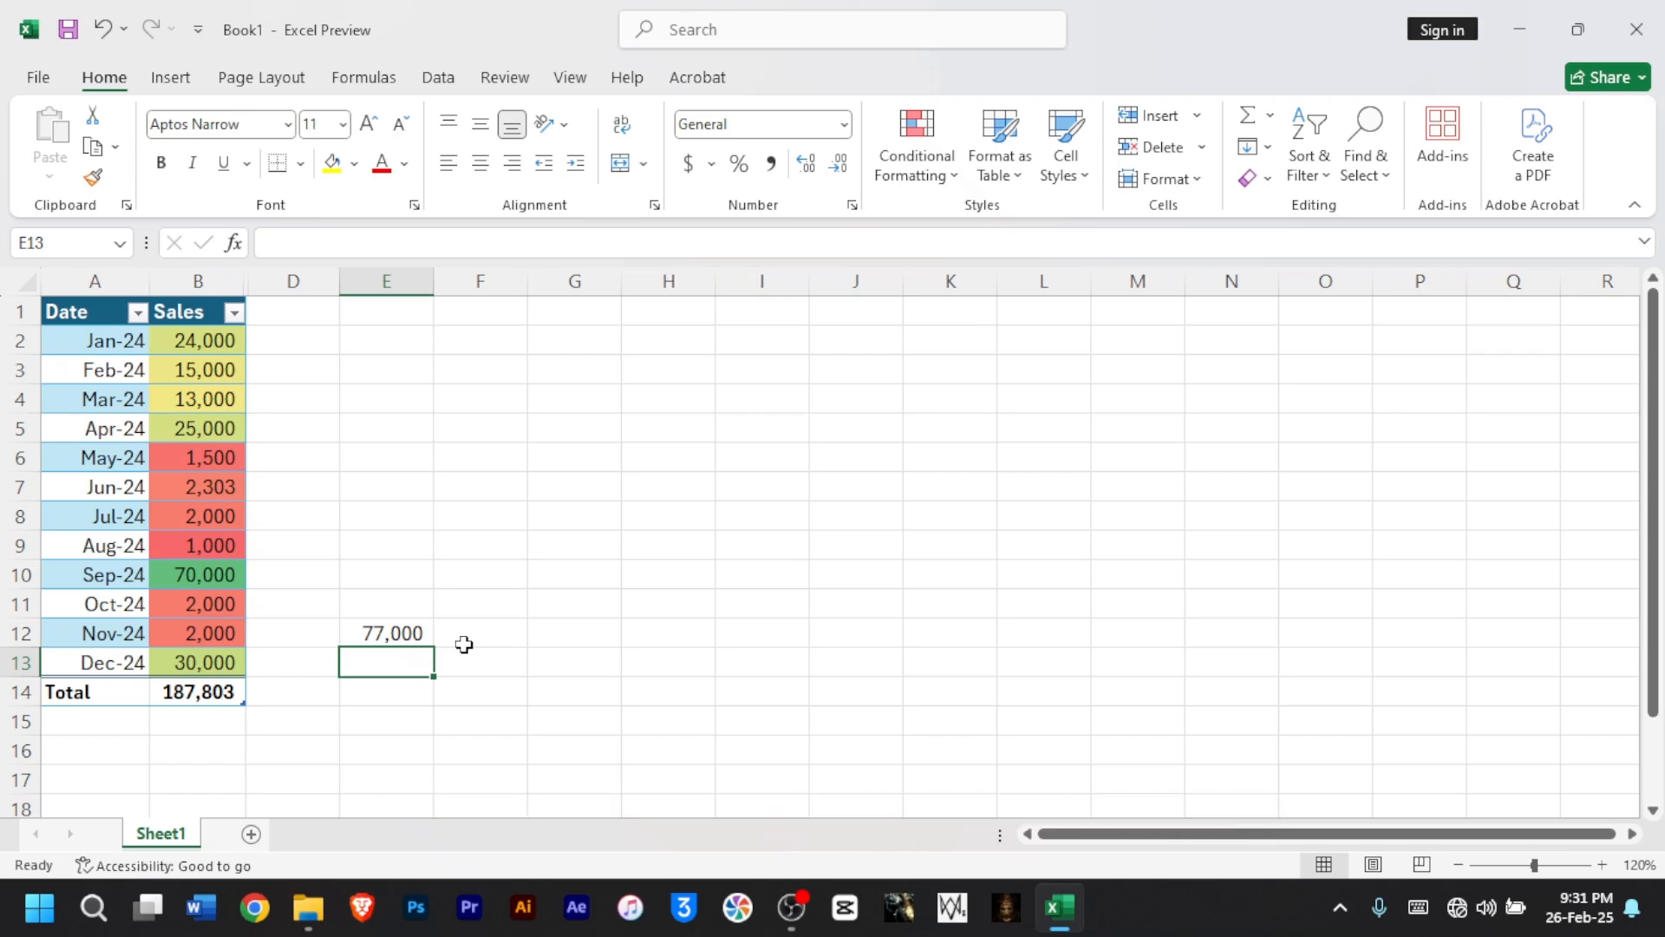
- Total the January to April 2024 sales in cell G12 using the function =SUM(B2:B5)
{"action": "left_click", "coordinate": [556, 634]}
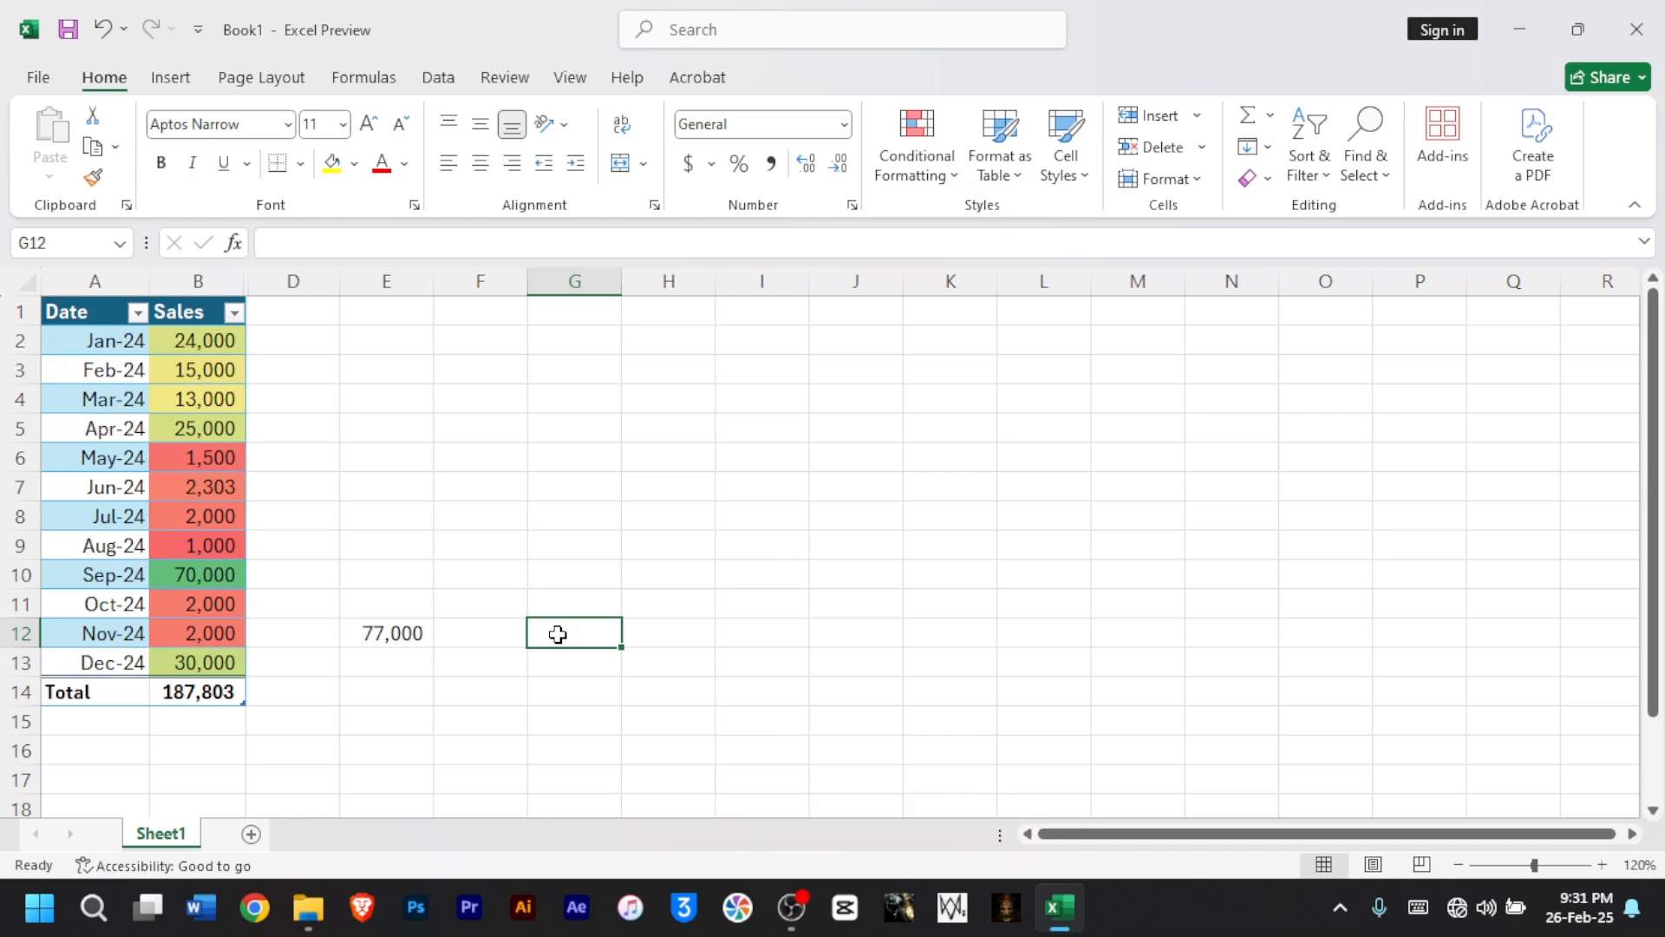
{"action": "type", "text": "="}
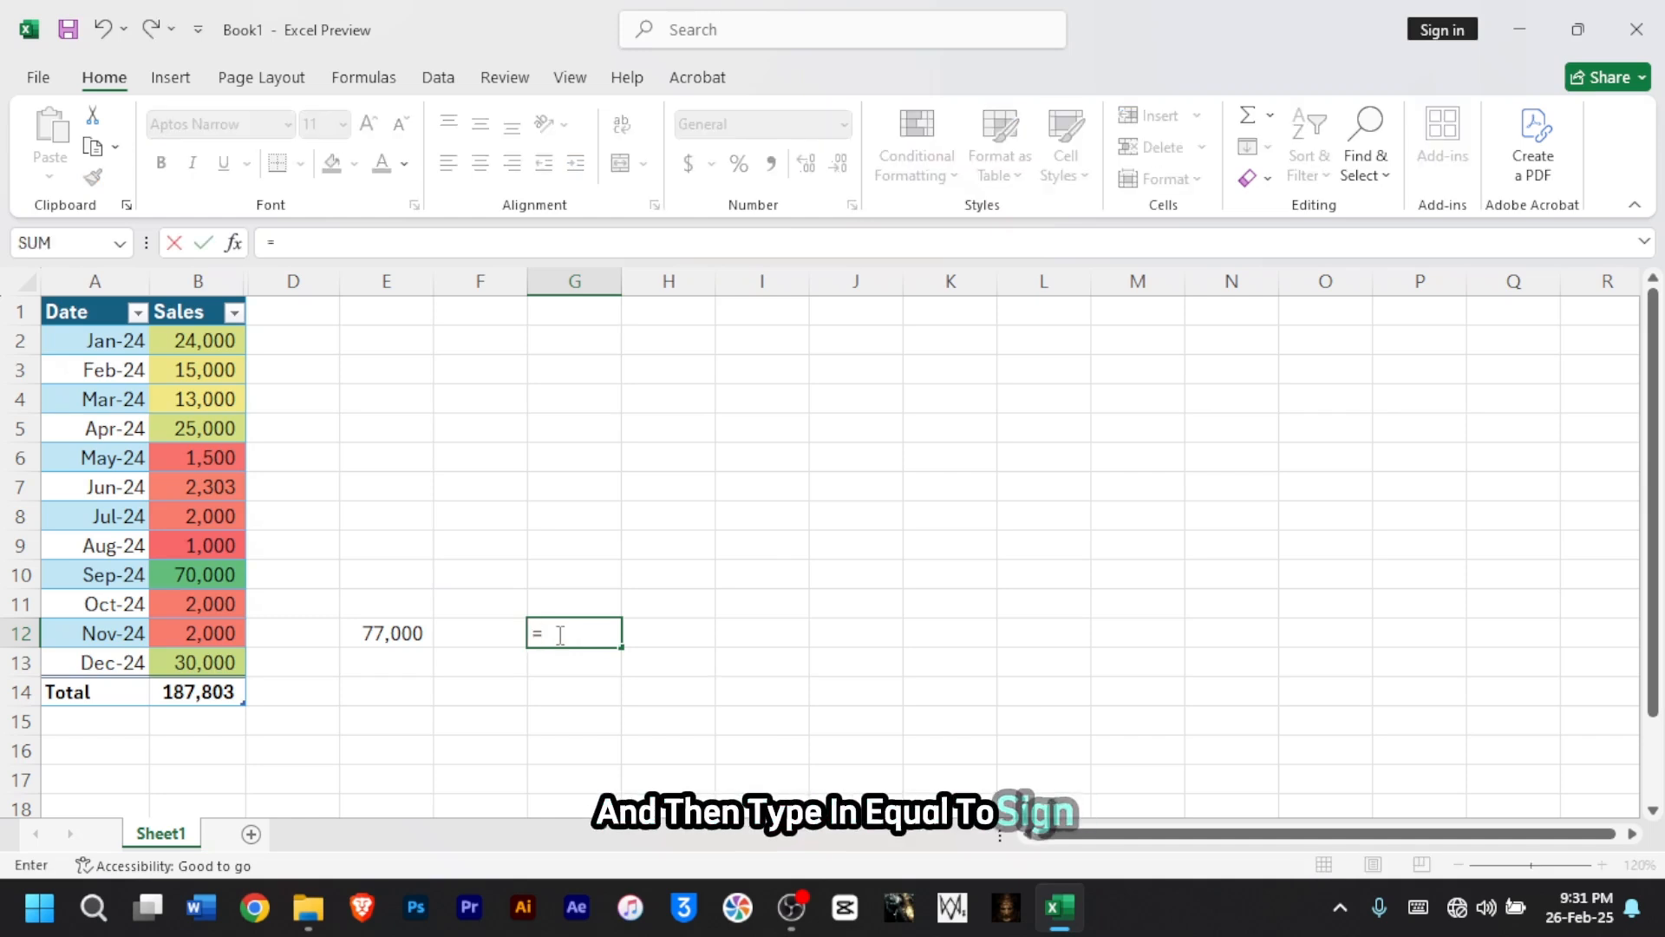
{"action": "type", "text": "sum"}
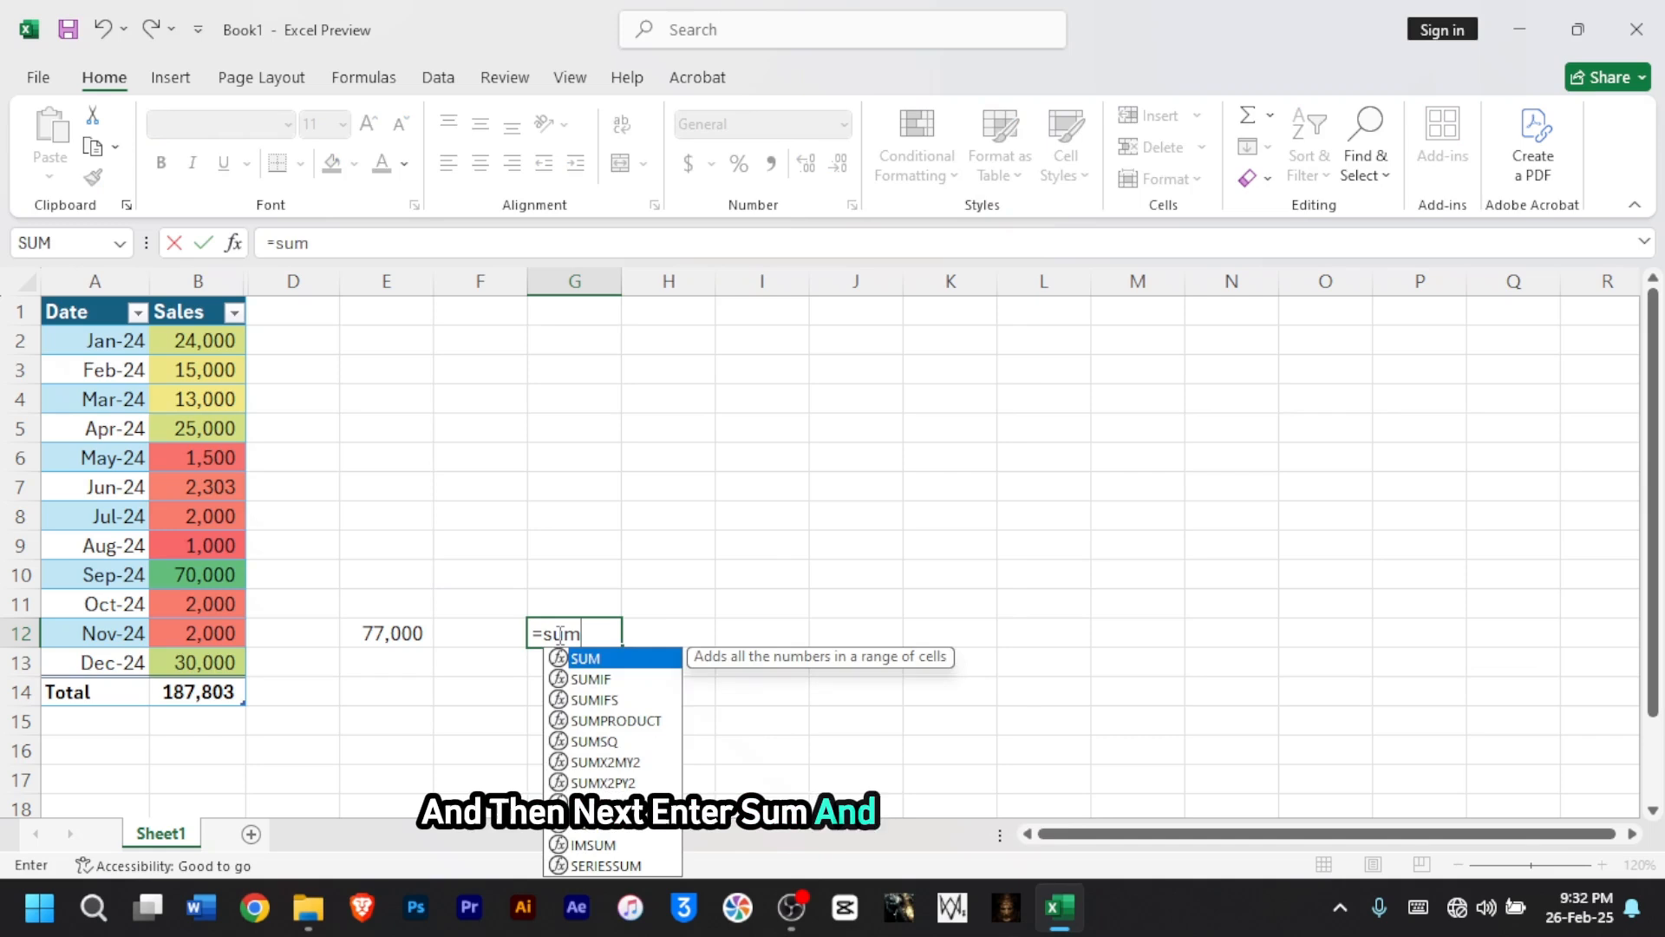
{"action": "type", "text": "("}
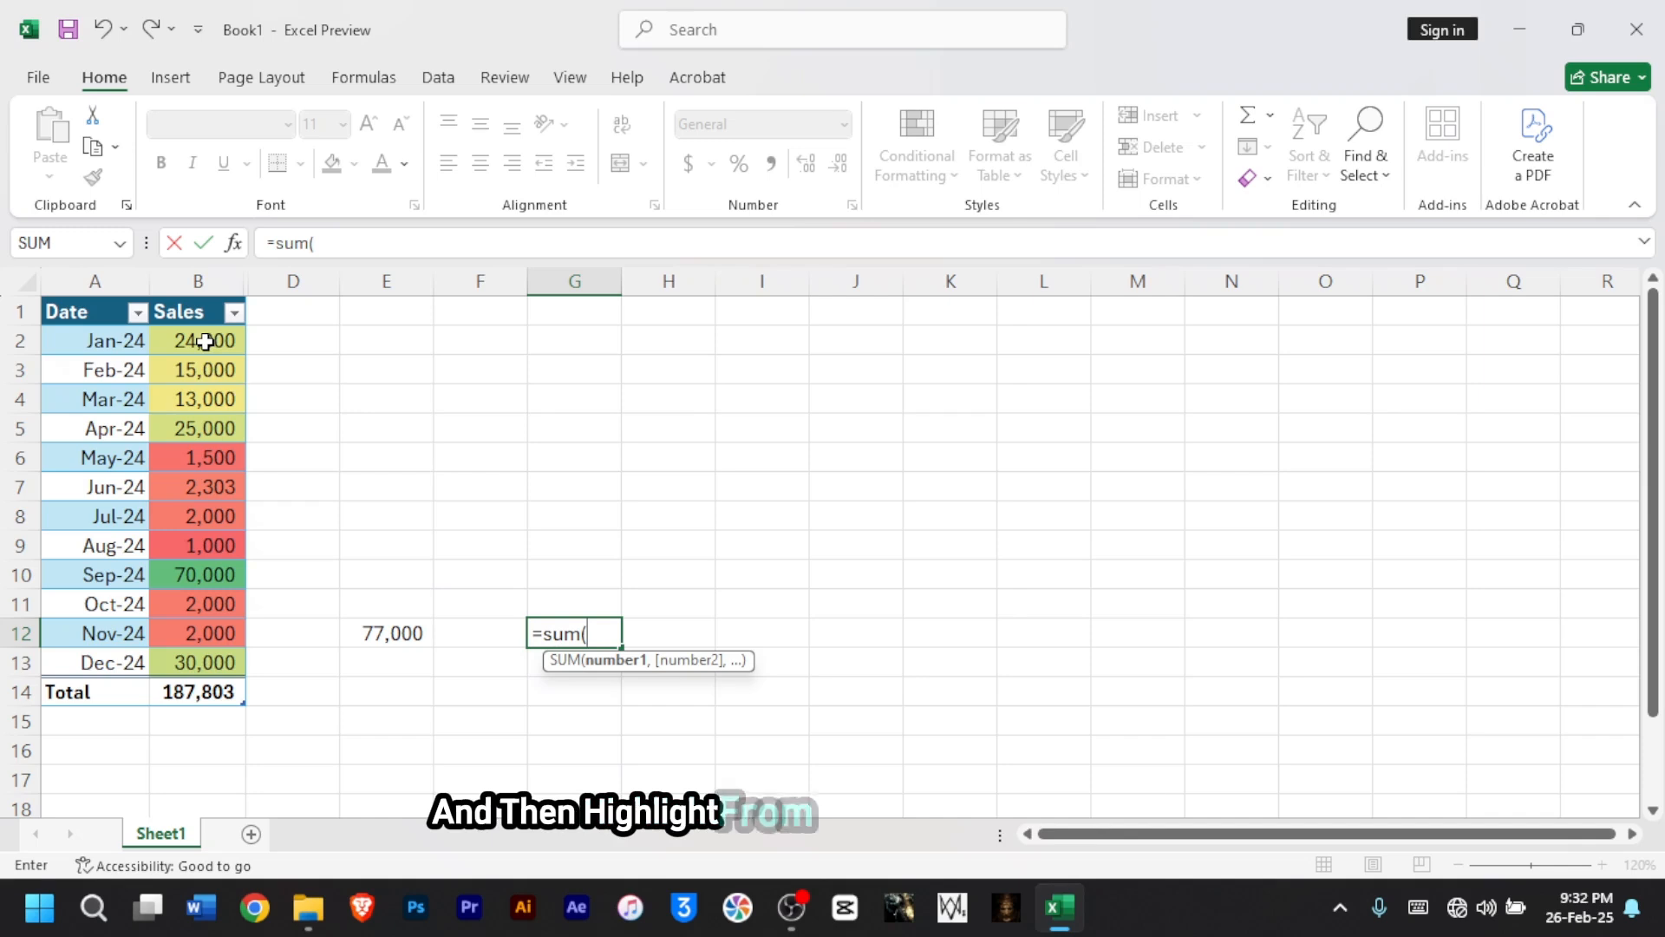
{"action": "left_click_drag", "start_coordinate": [204, 341], "coordinate": [206, 428]}
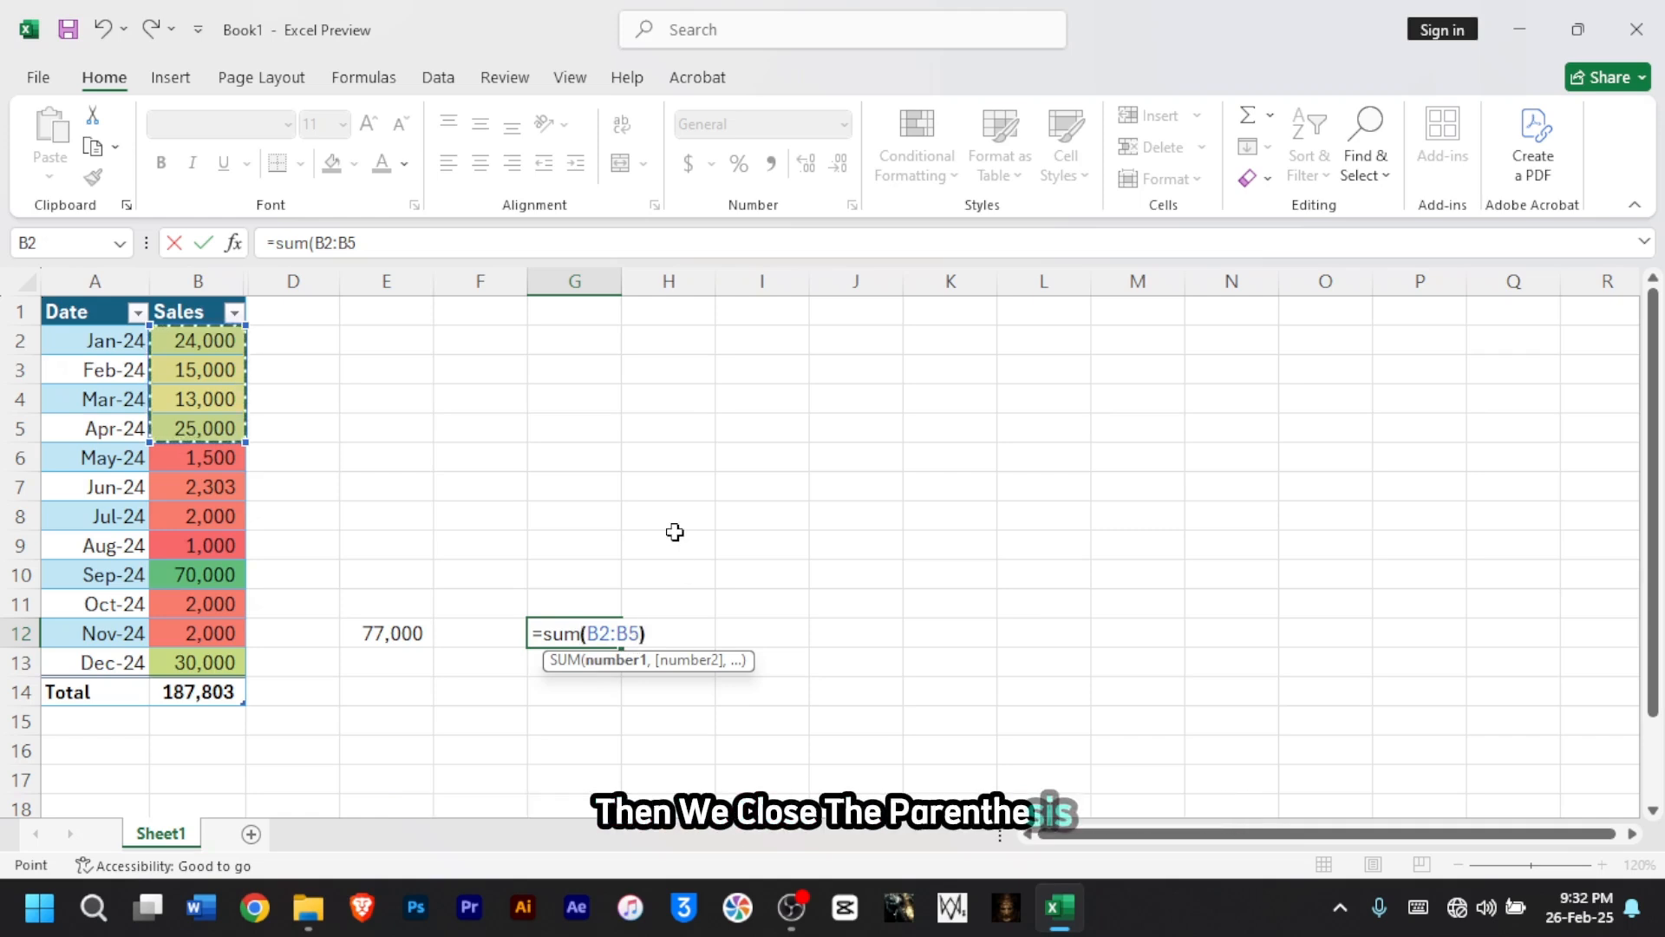
{"action": "type", "text": ")"}
{"action": "key", "text": "Return"}
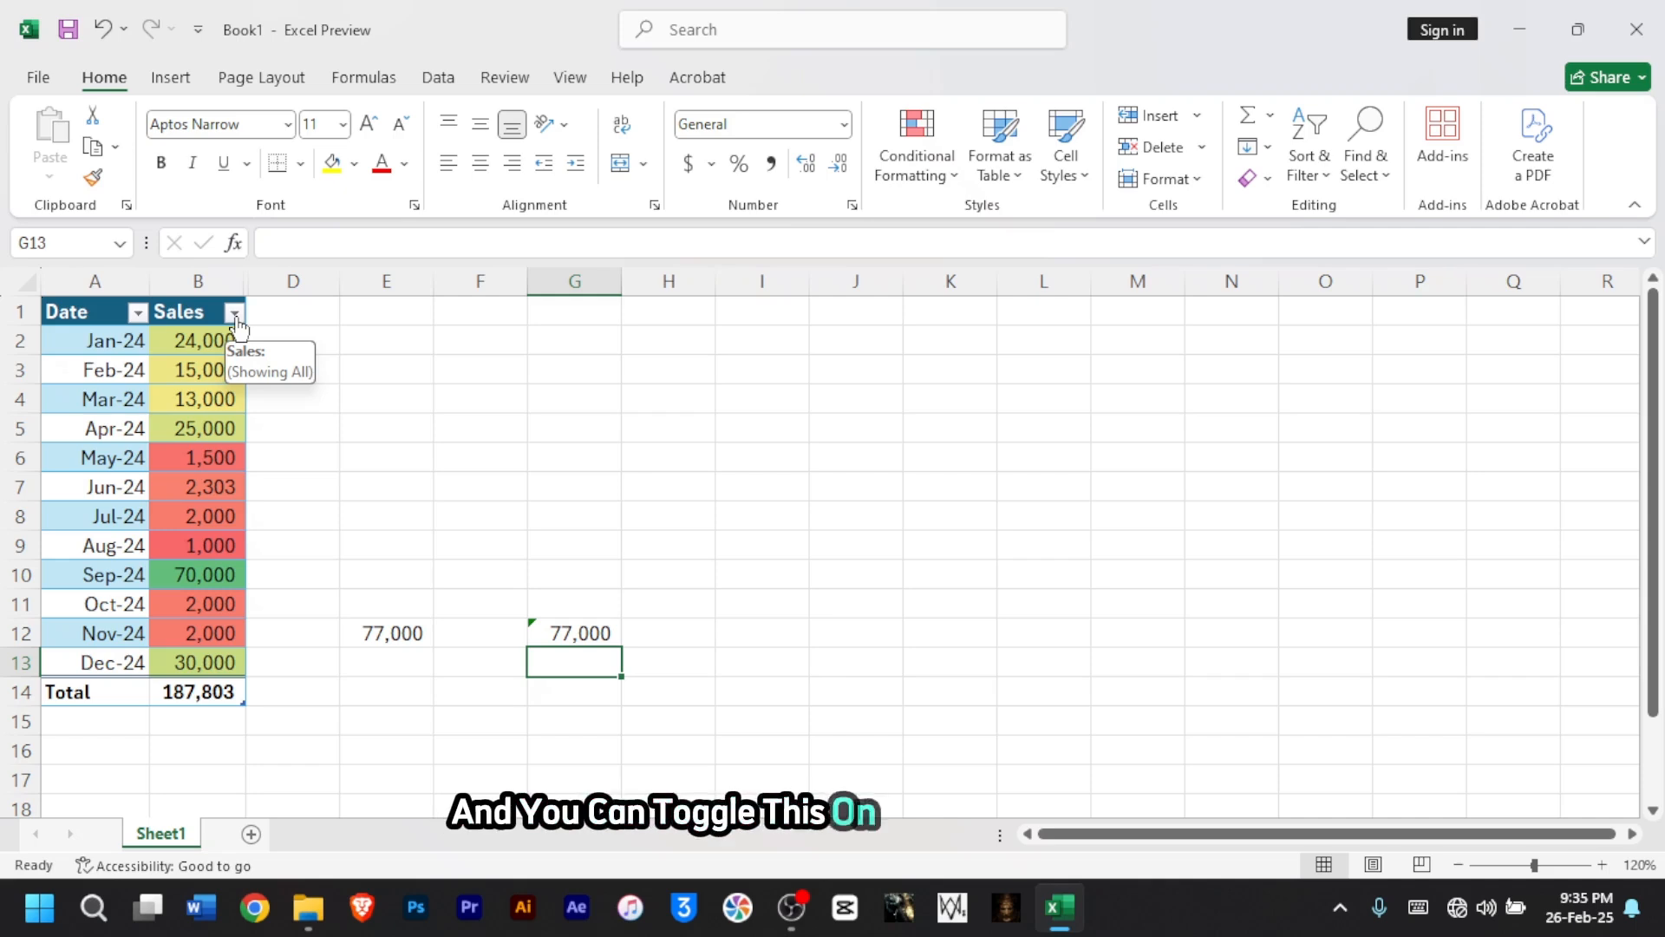
- Turn the filter buttons in the table's header row off and back on
{"action": "left_click", "coordinate": [185, 319]}
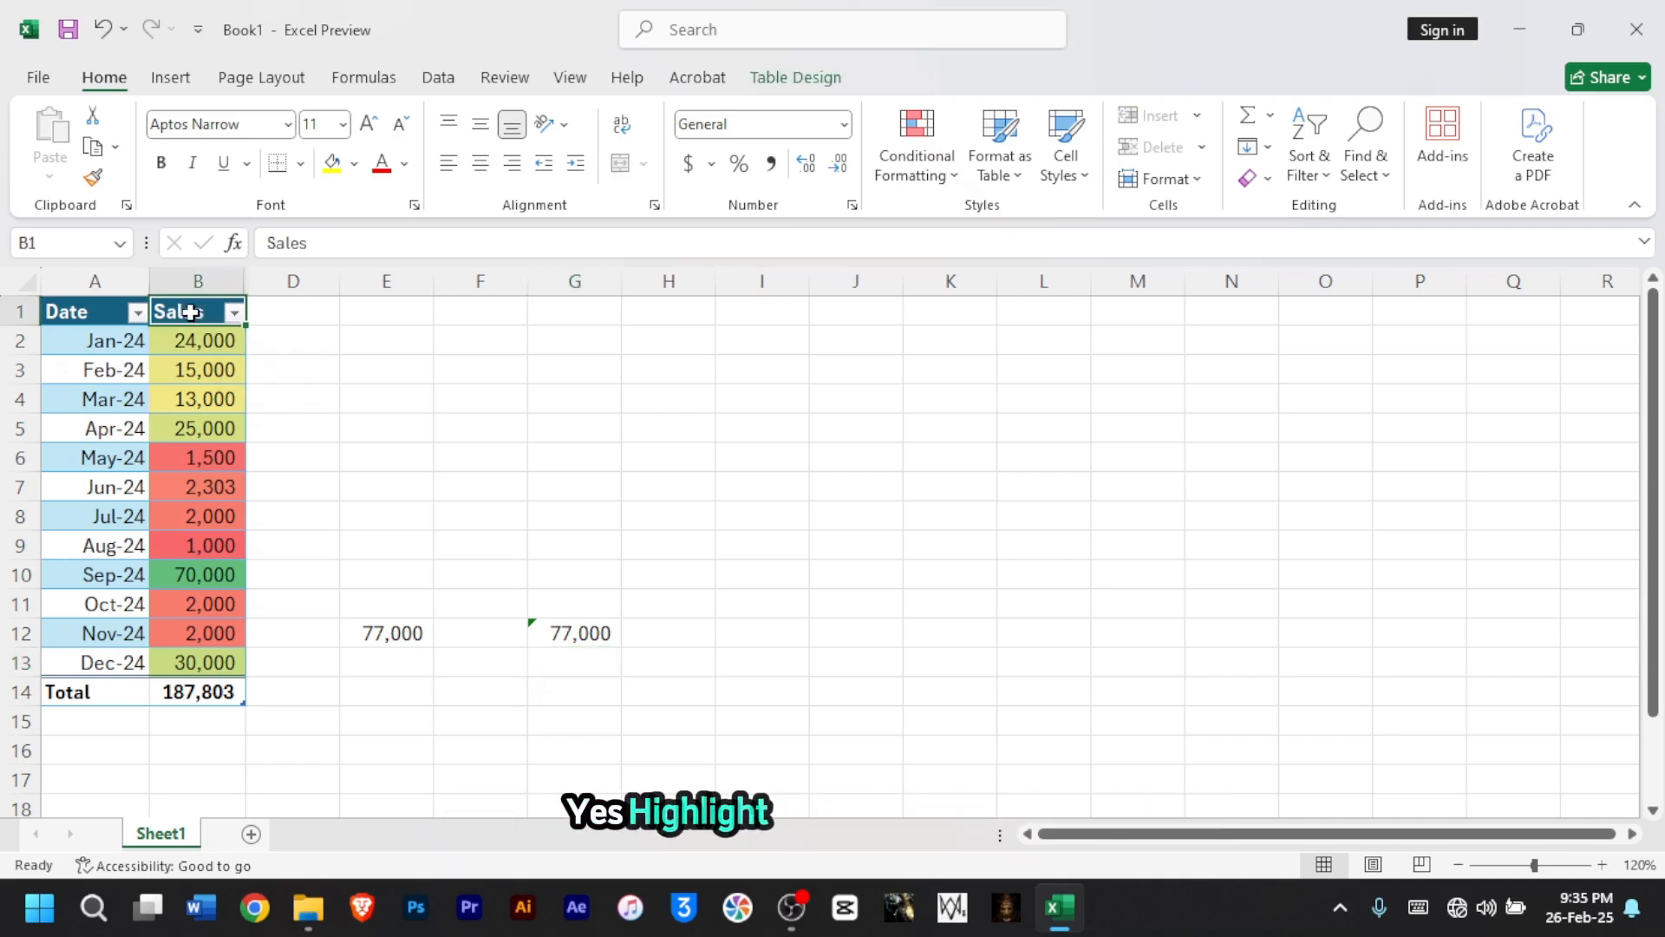
{"action": "left_click", "coordinate": [437, 80]}
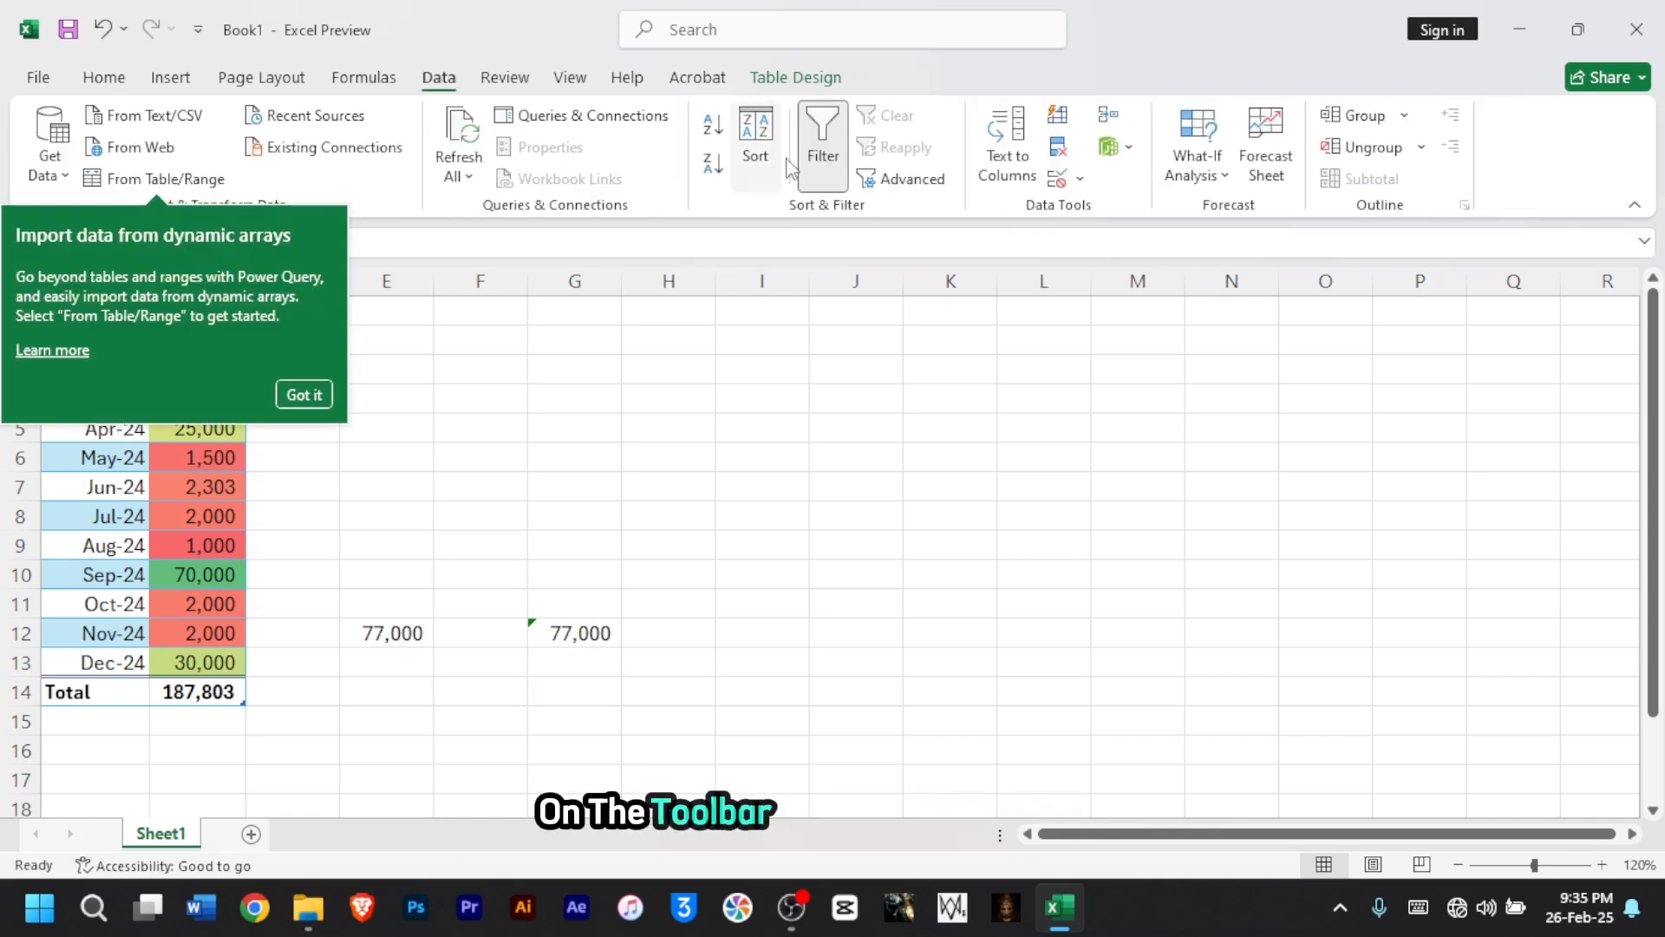
{"action": "left_click", "coordinate": [823, 158]}
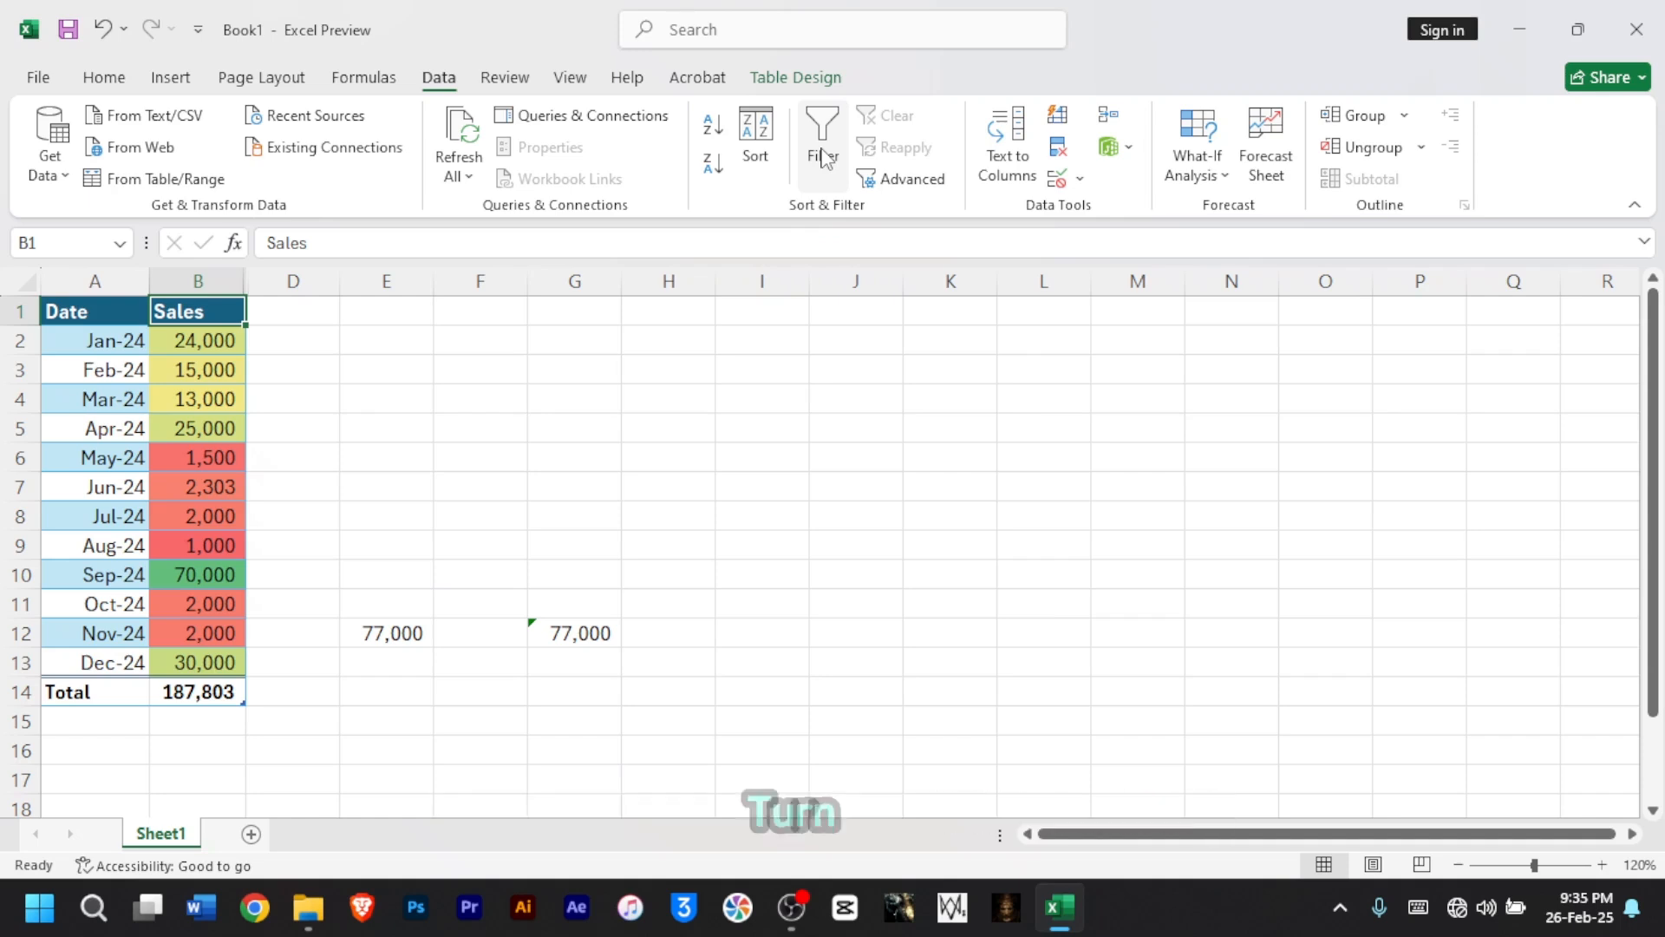
{"action": "left_click", "coordinate": [824, 158]}
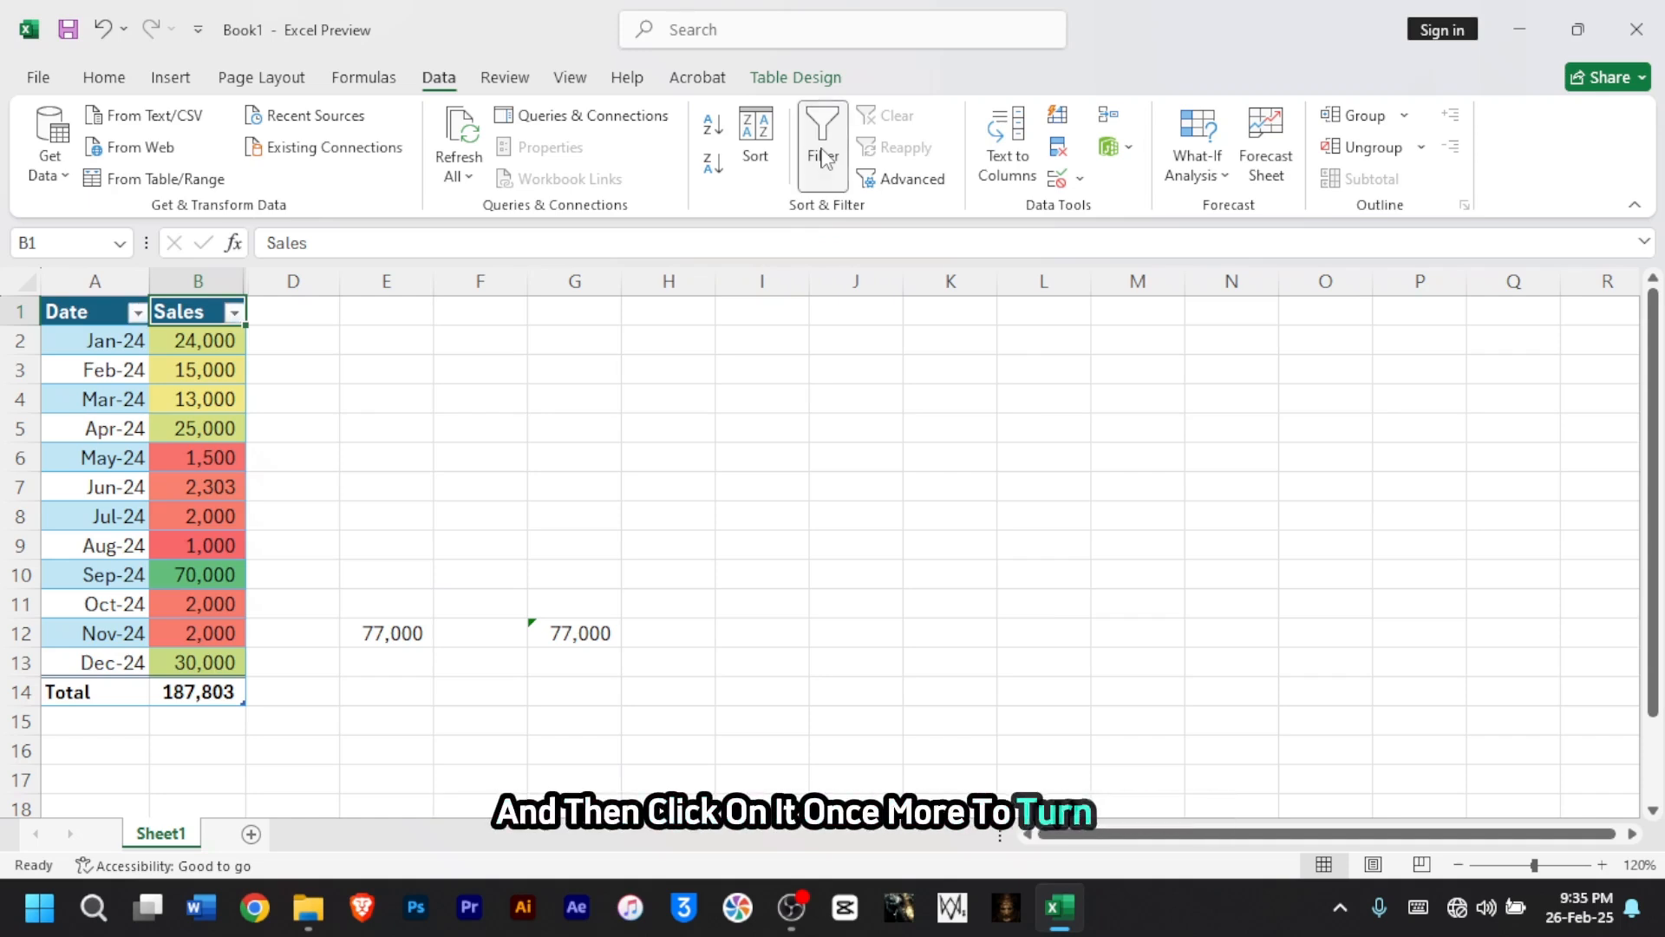
- Examine the Sales column's sorting, color and number filter options along with its value checklist
{"action": "left_click", "coordinate": [234, 313]}
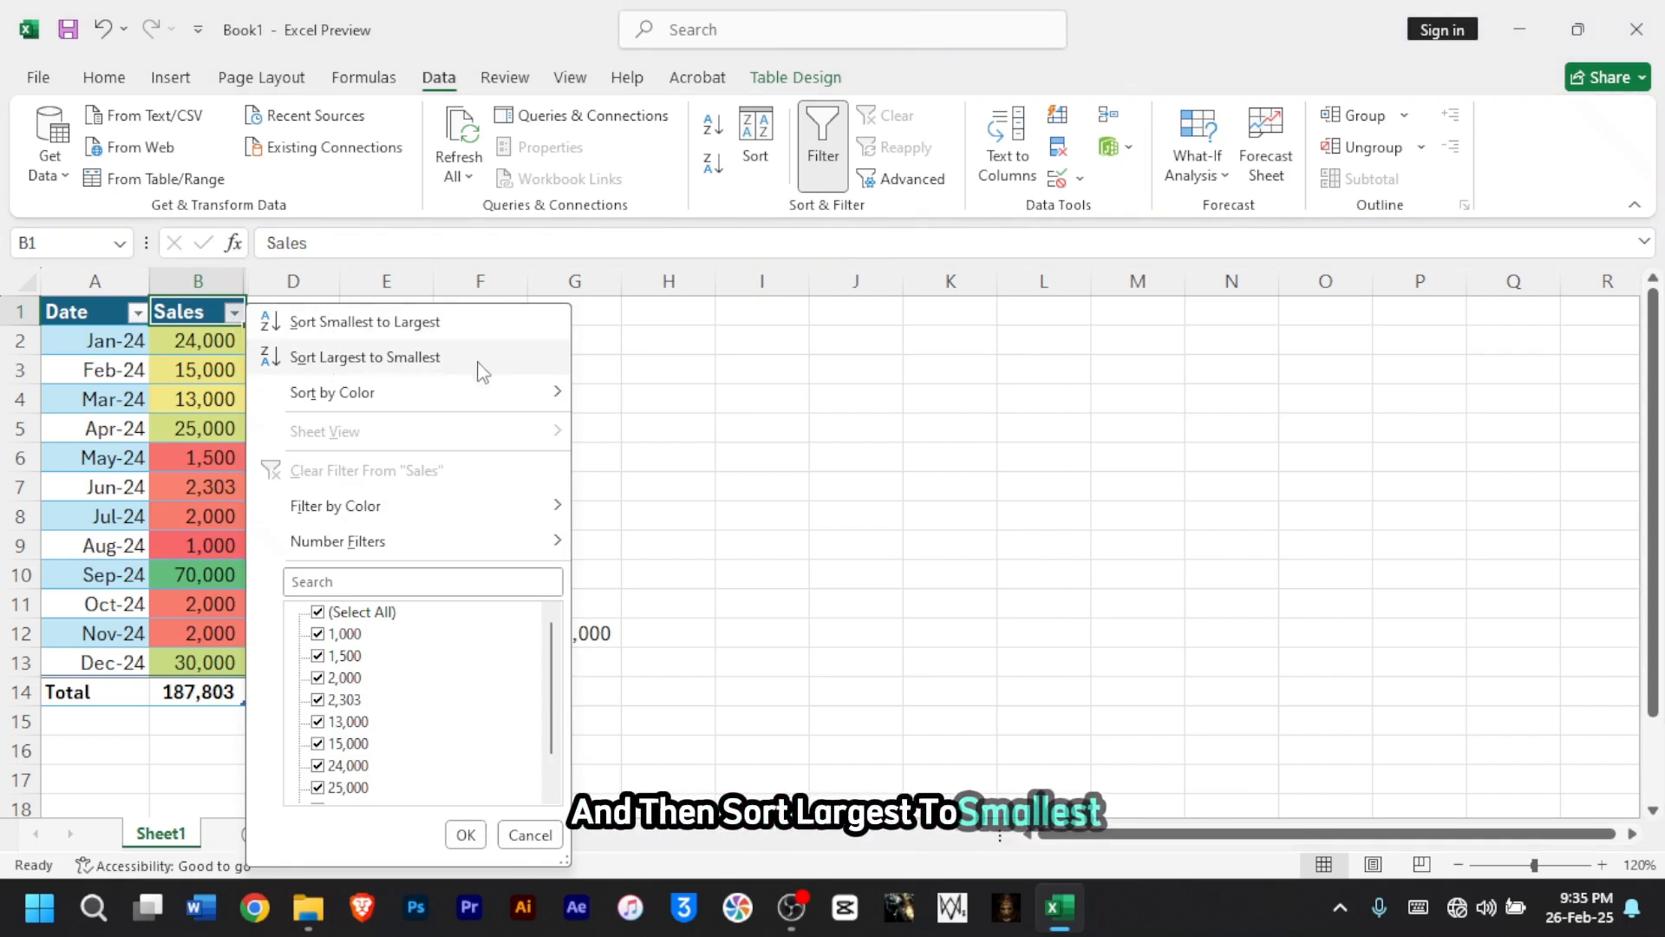
{"action": "mouse_move", "coordinate": [530, 394]}
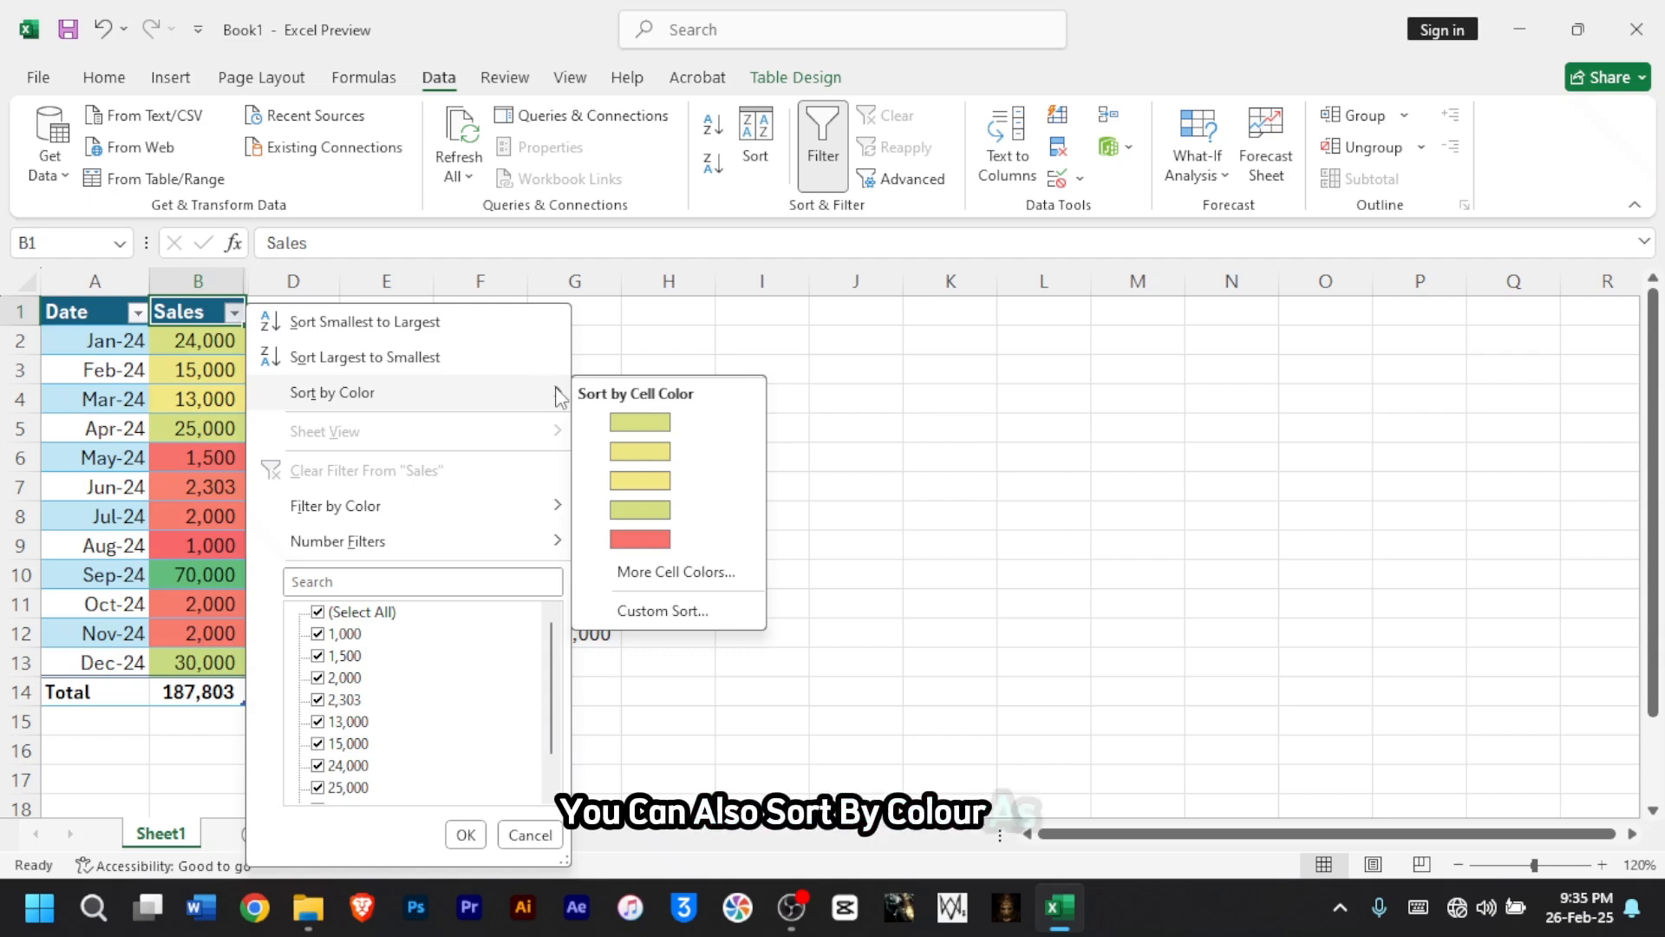
{"action": "mouse_move", "coordinate": [517, 511]}
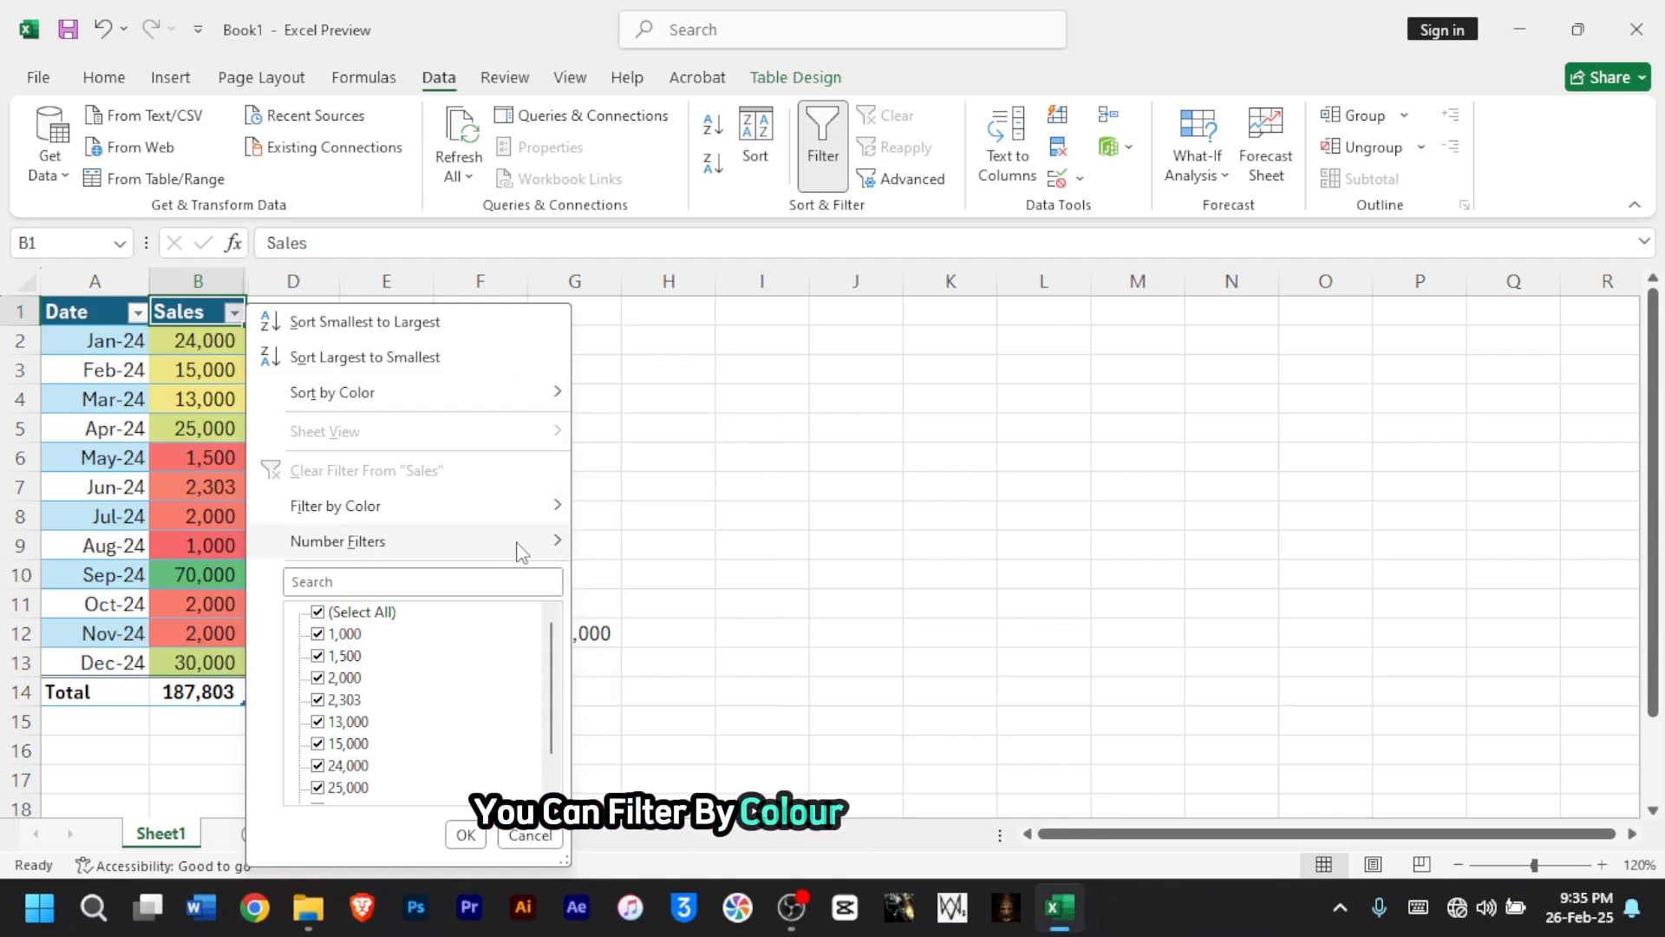
{"action": "mouse_move", "coordinate": [546, 544]}
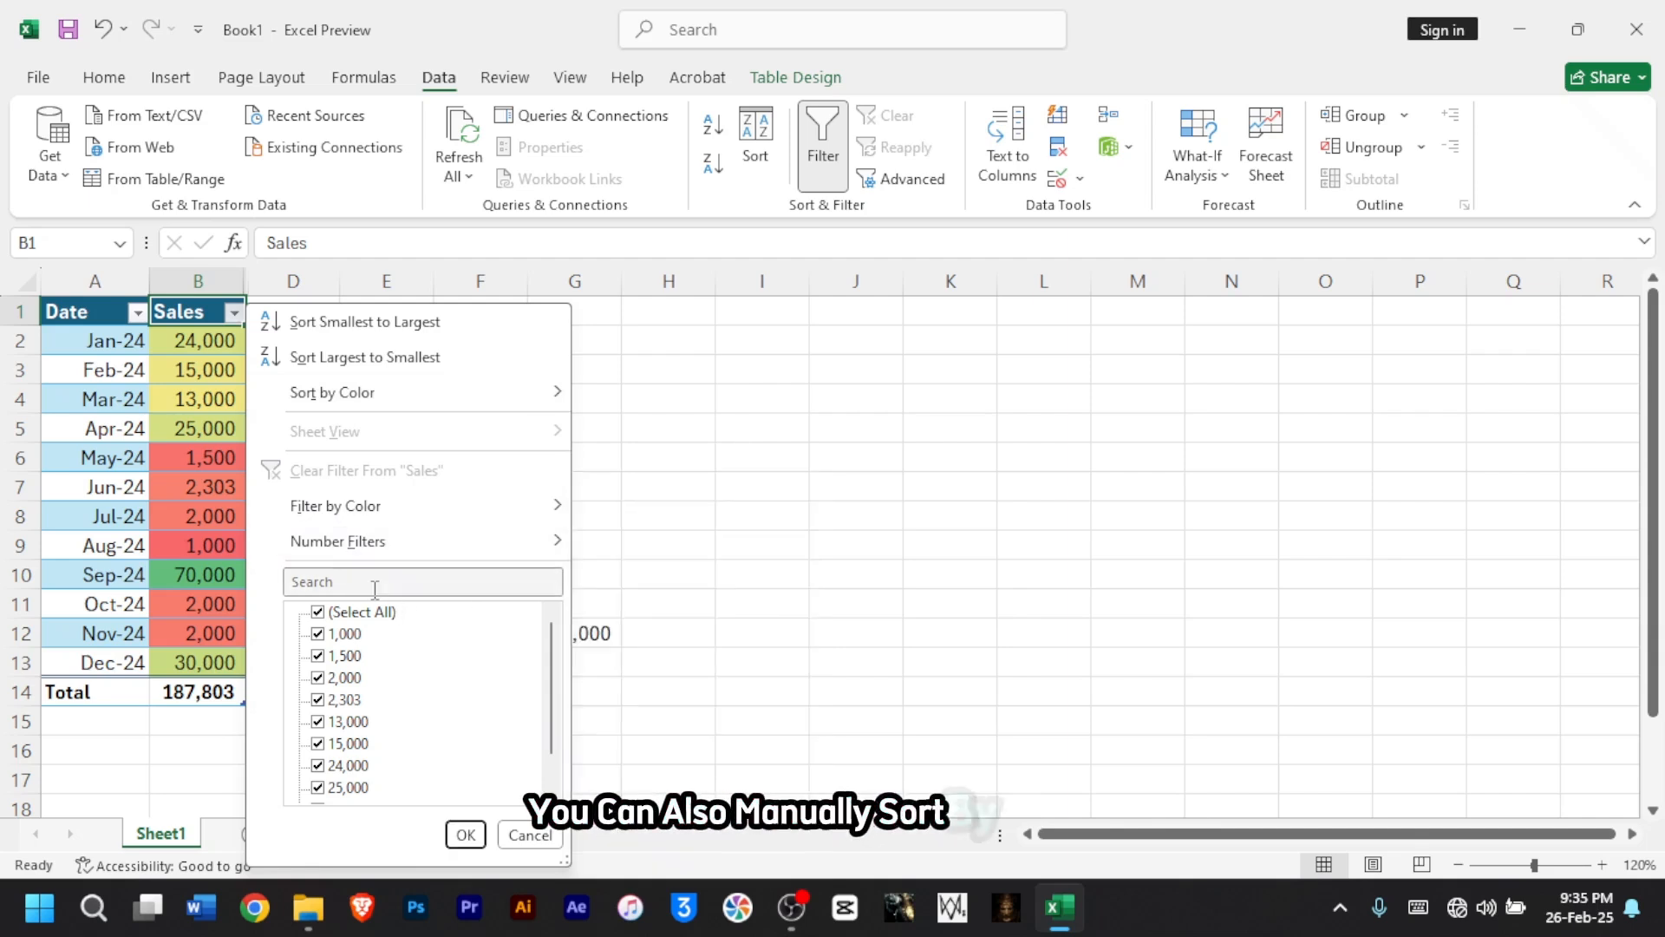
{"action": "scroll", "coordinate": [376, 657], "scroll_direction": "down", "scroll_amount": 1}
{"action": "scroll", "coordinate": [375, 657], "scroll_direction": "up", "scroll_amount": 1}
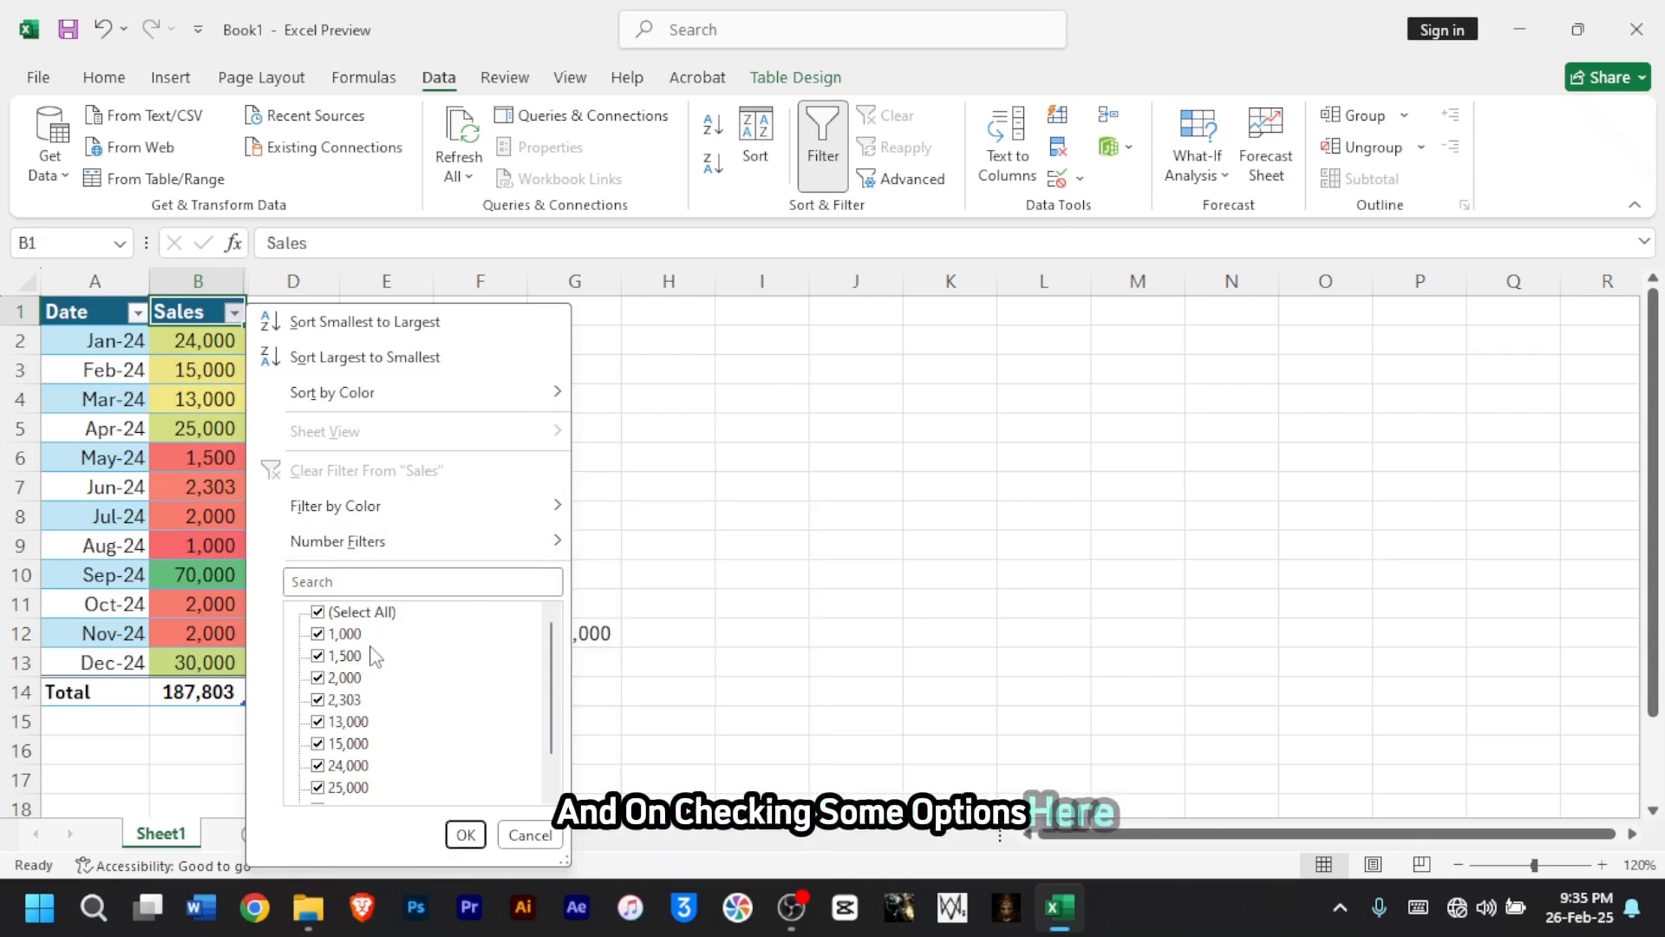
{"action": "mouse_move", "coordinate": [338, 547]}
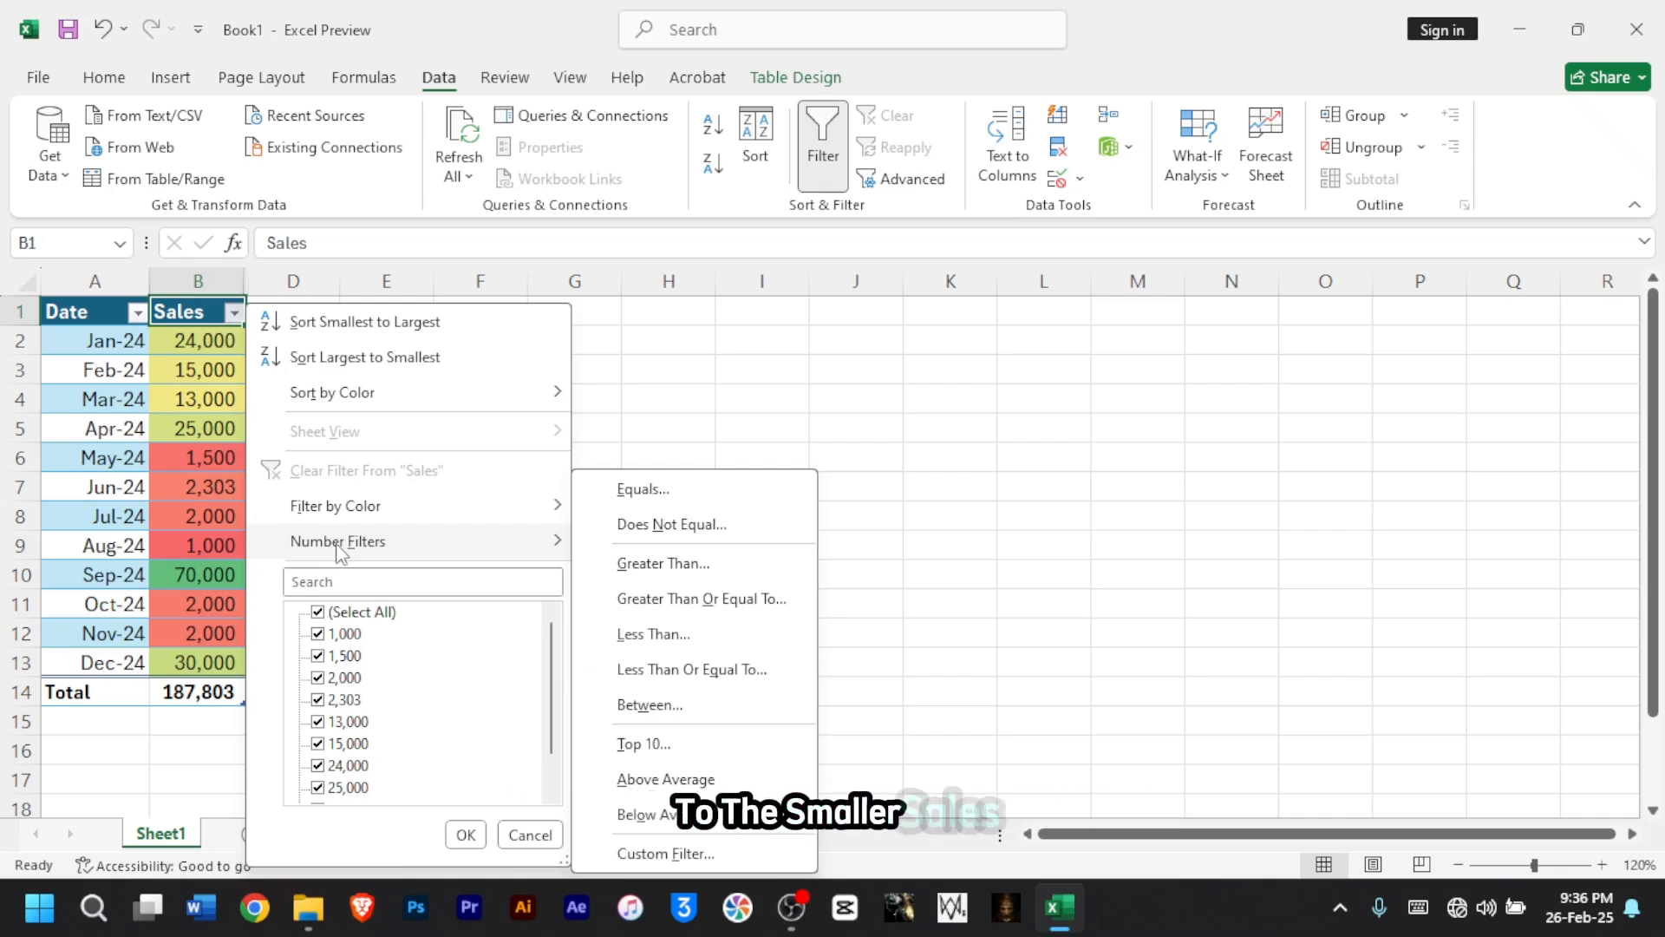
{"action": "left_click", "coordinate": [234, 314]}
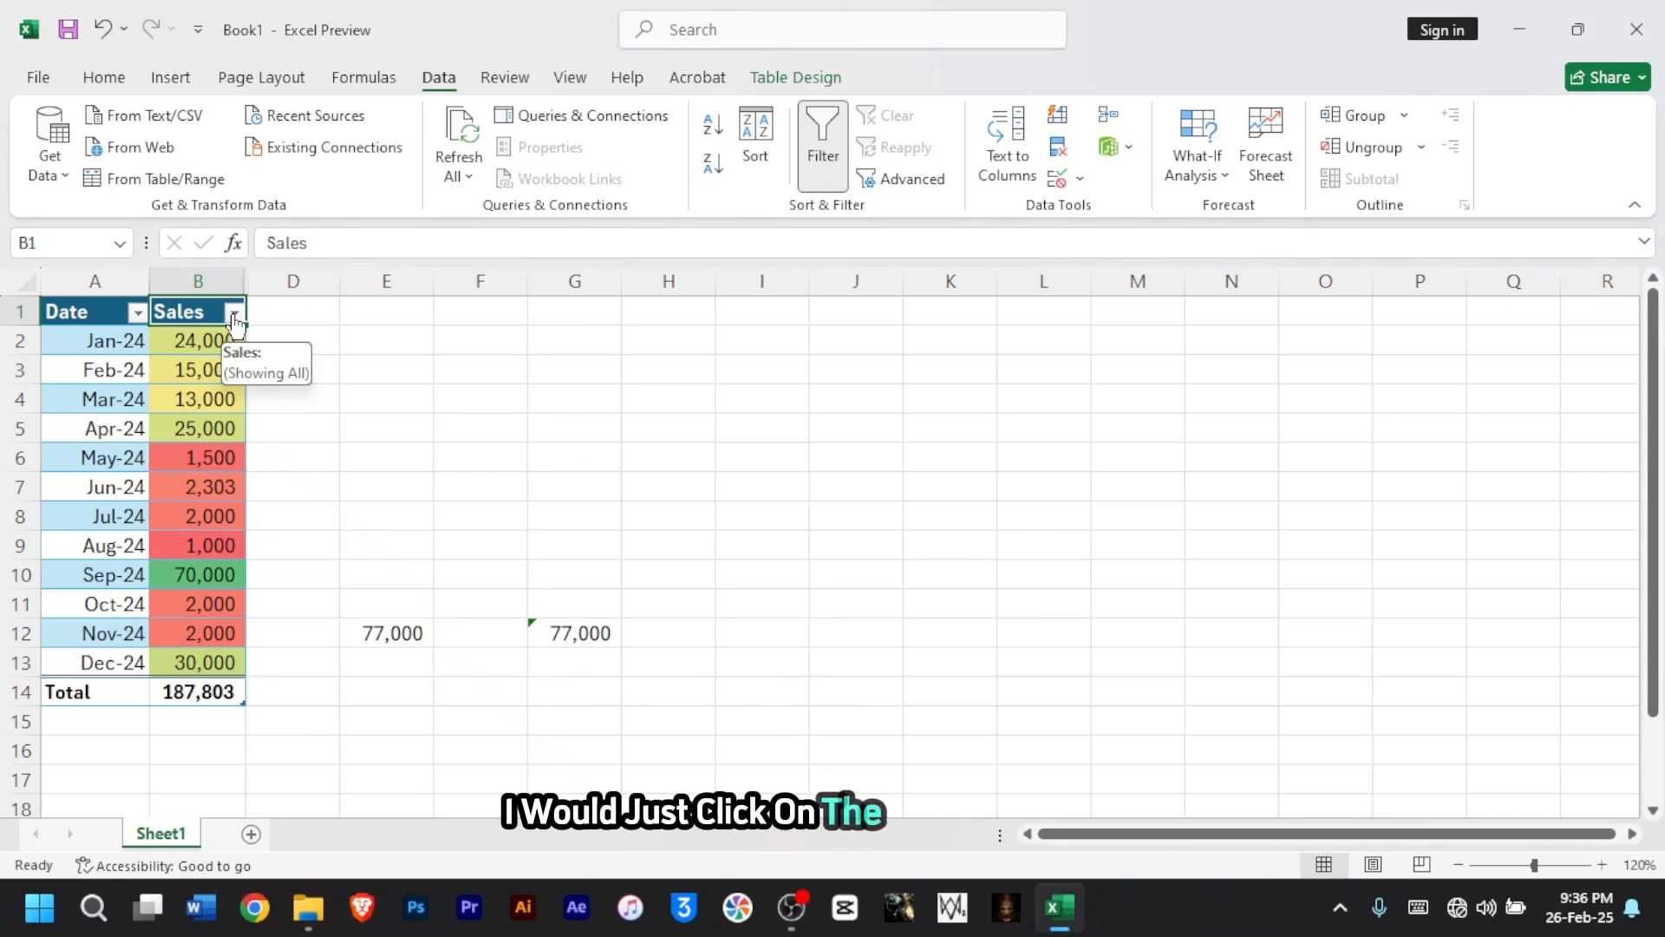
- Sort the table by the Sales column from largest to smallest
{"action": "left_click", "coordinate": [244, 317]}
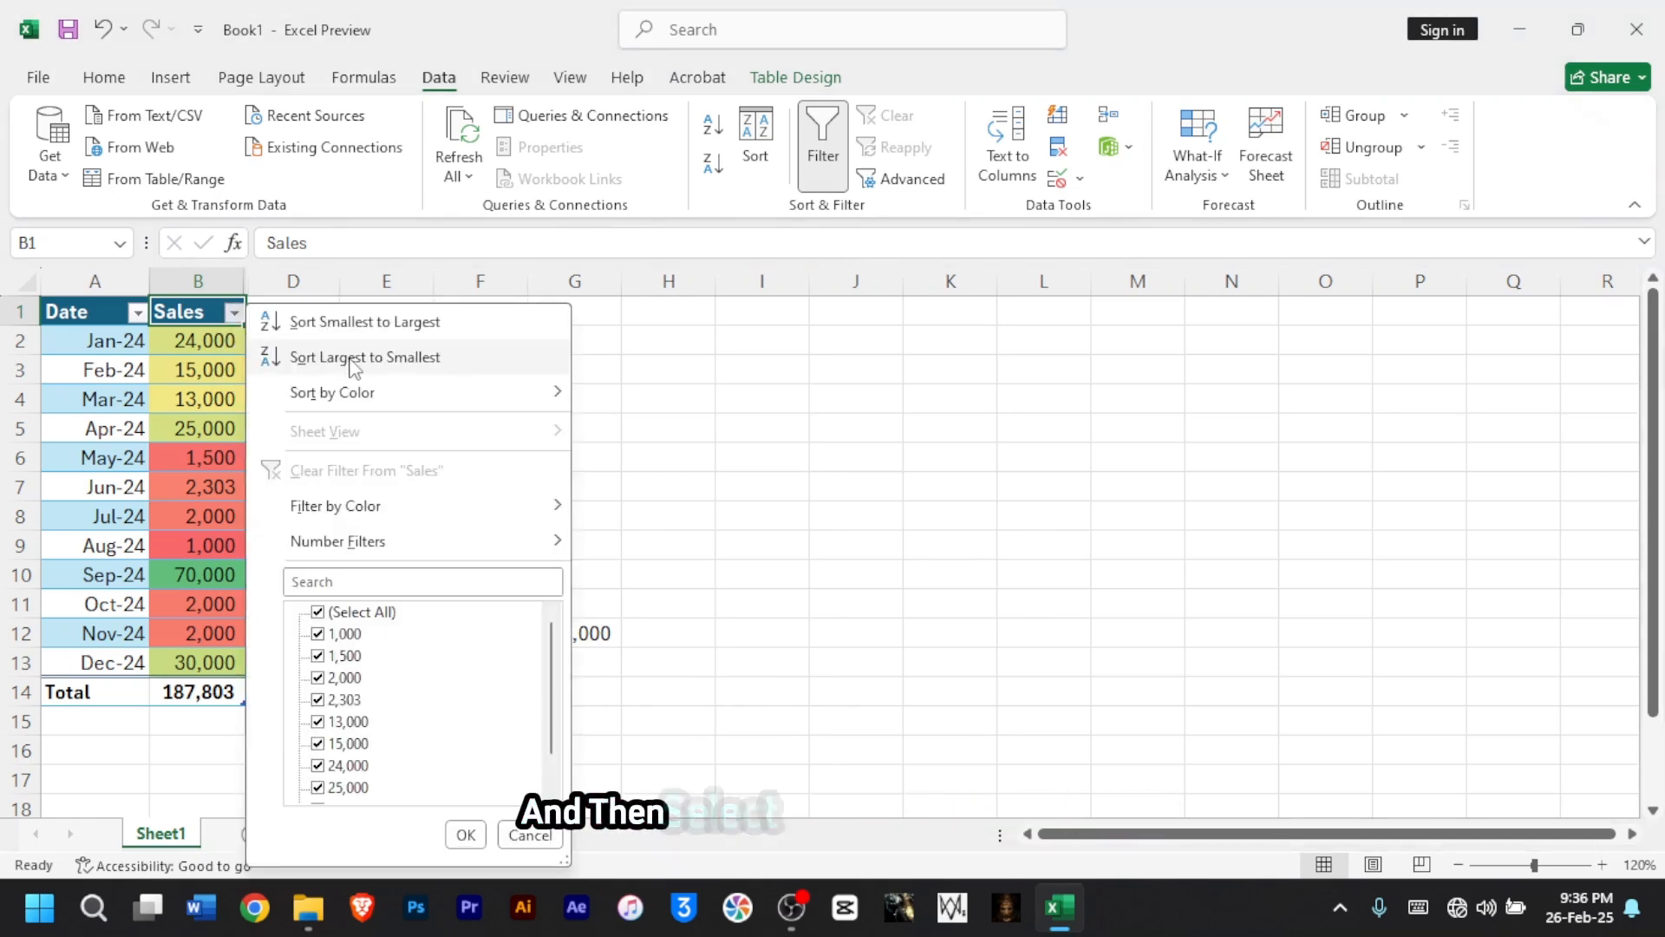
{"action": "left_click", "coordinate": [353, 358]}
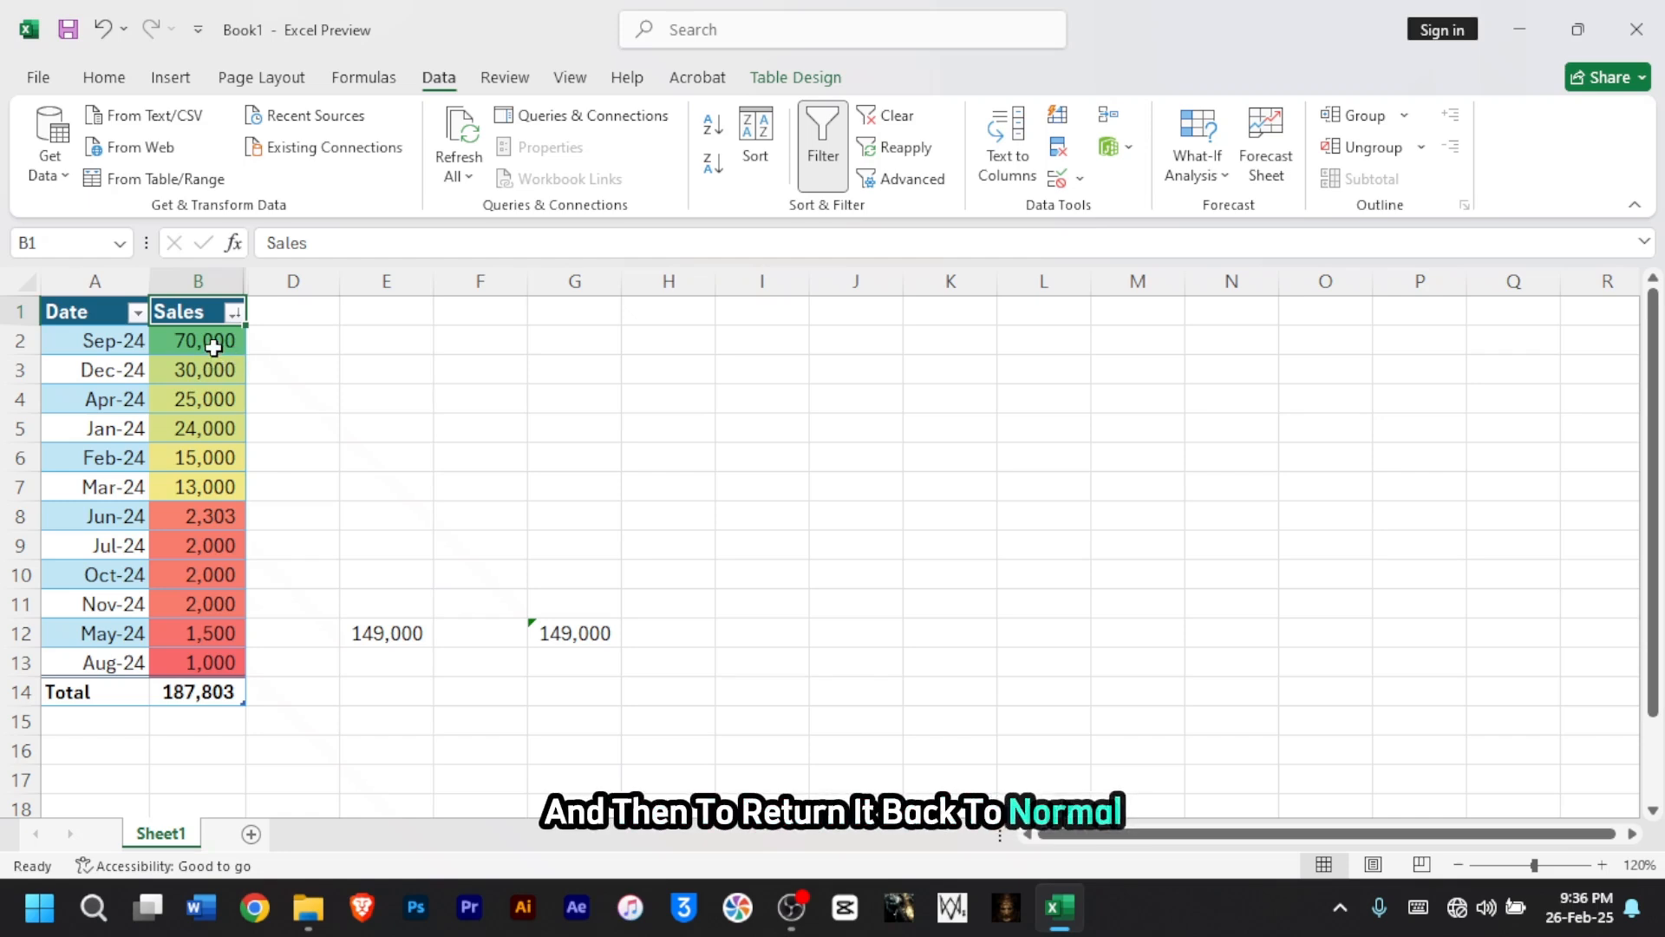
- Sort the table by the Date column from oldest to newest
{"action": "left_click", "coordinate": [137, 314]}
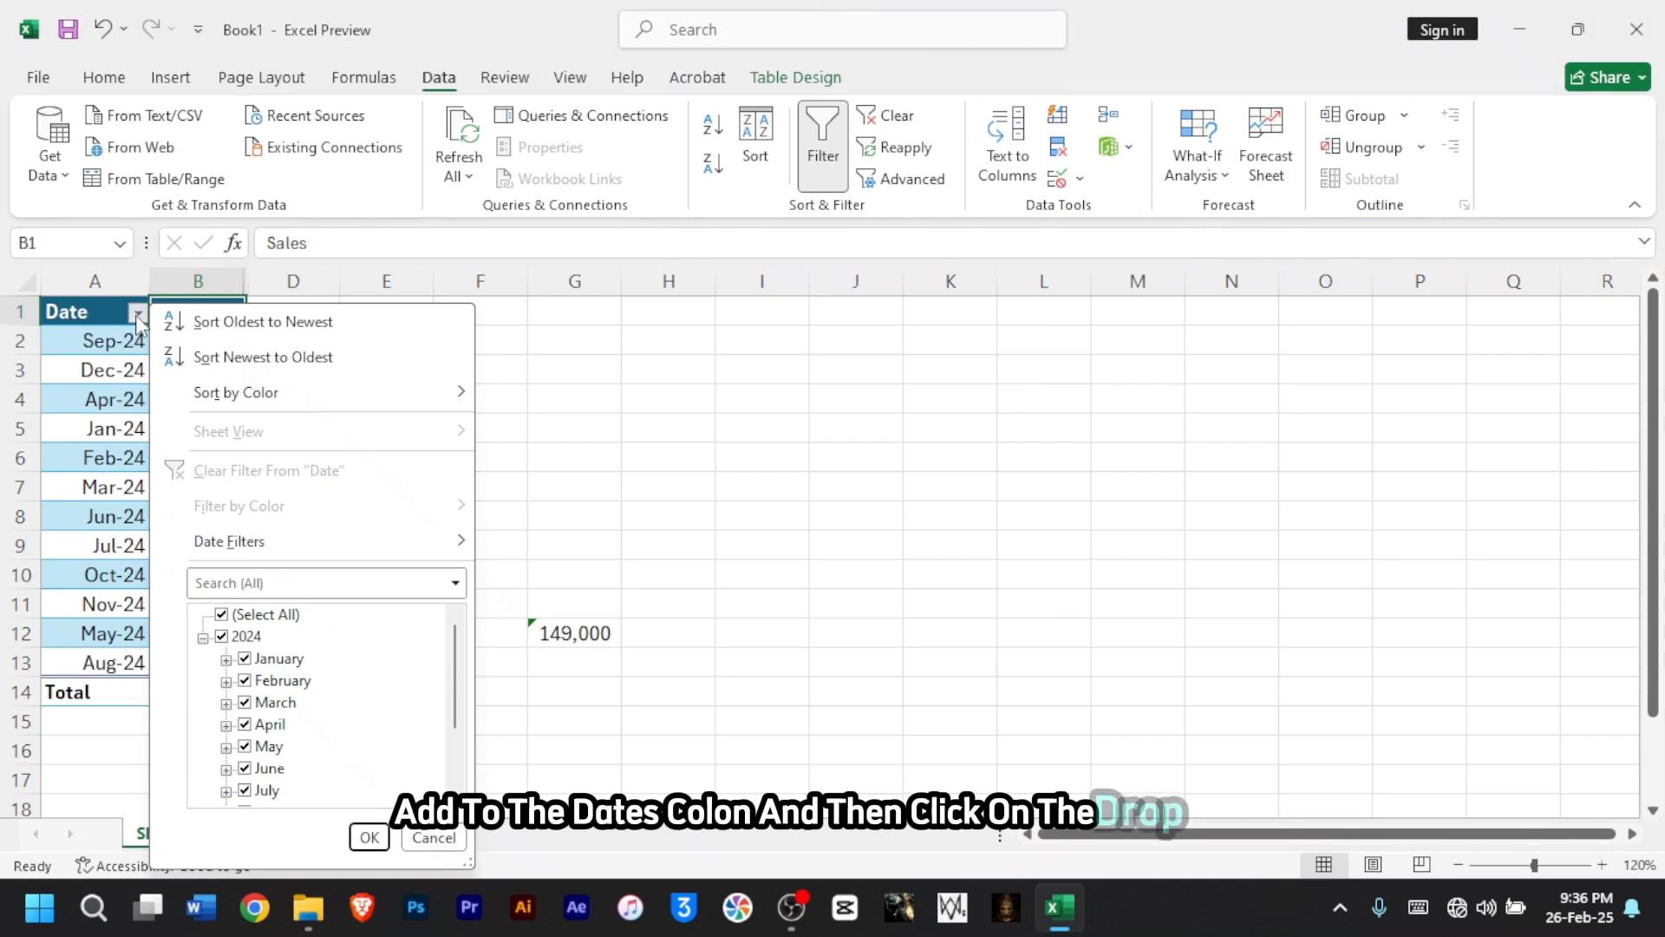
{"action": "left_click", "coordinate": [301, 334]}
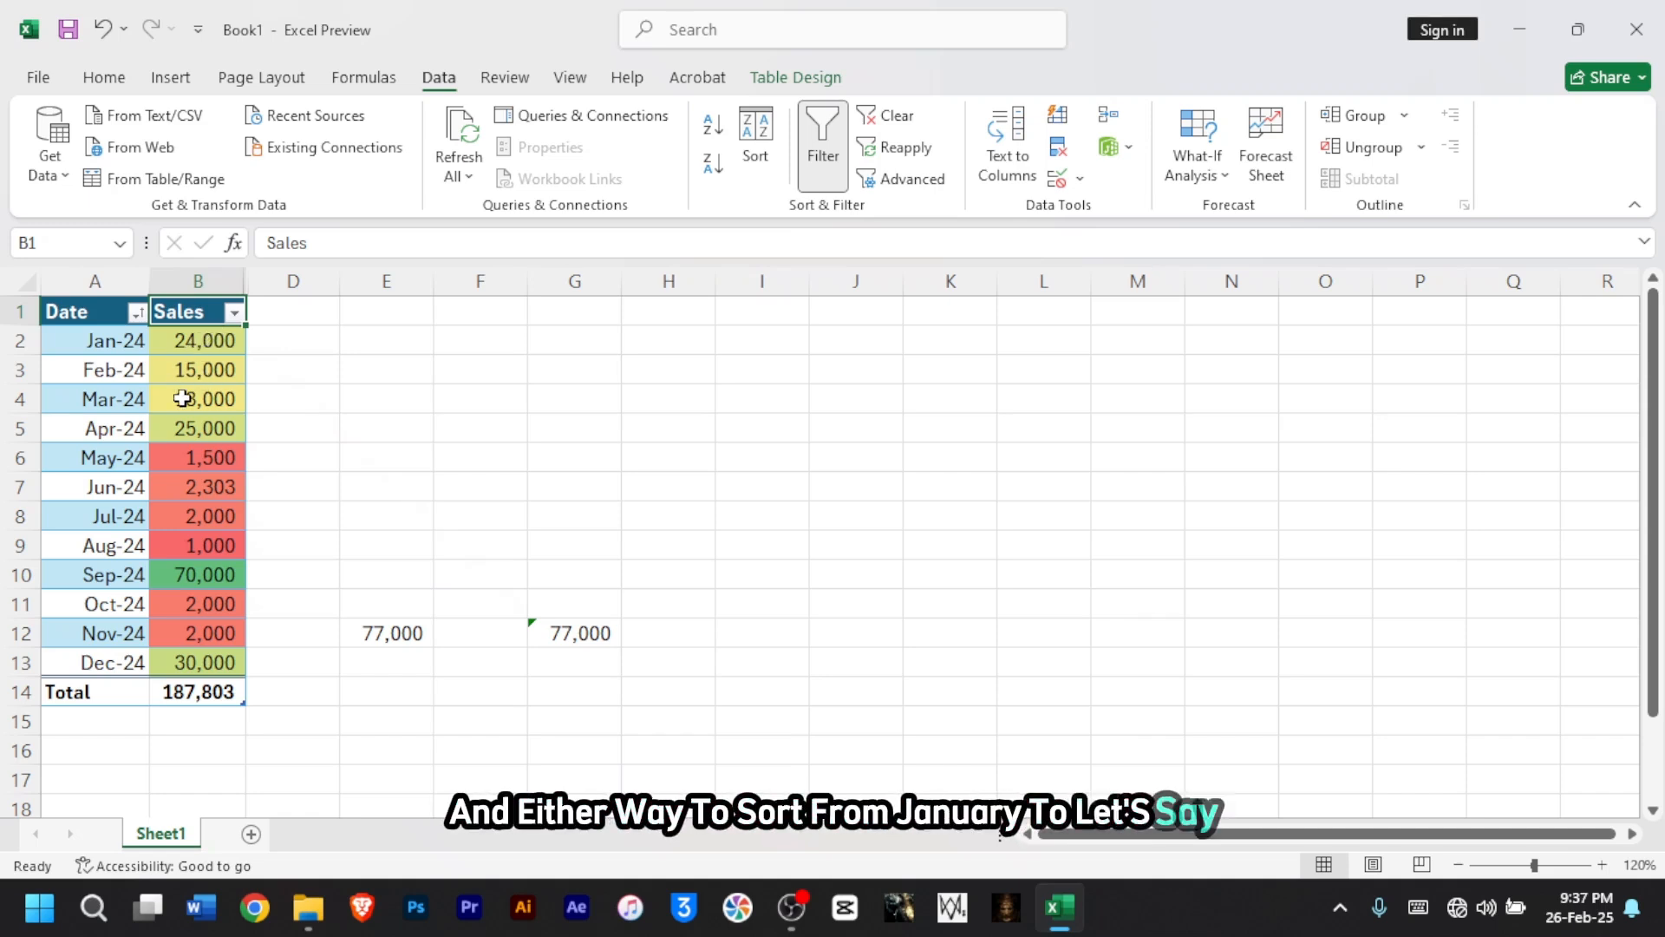
- Filter the table's Date column to show only January through June 2024
{"action": "left_click", "coordinate": [98, 319]}
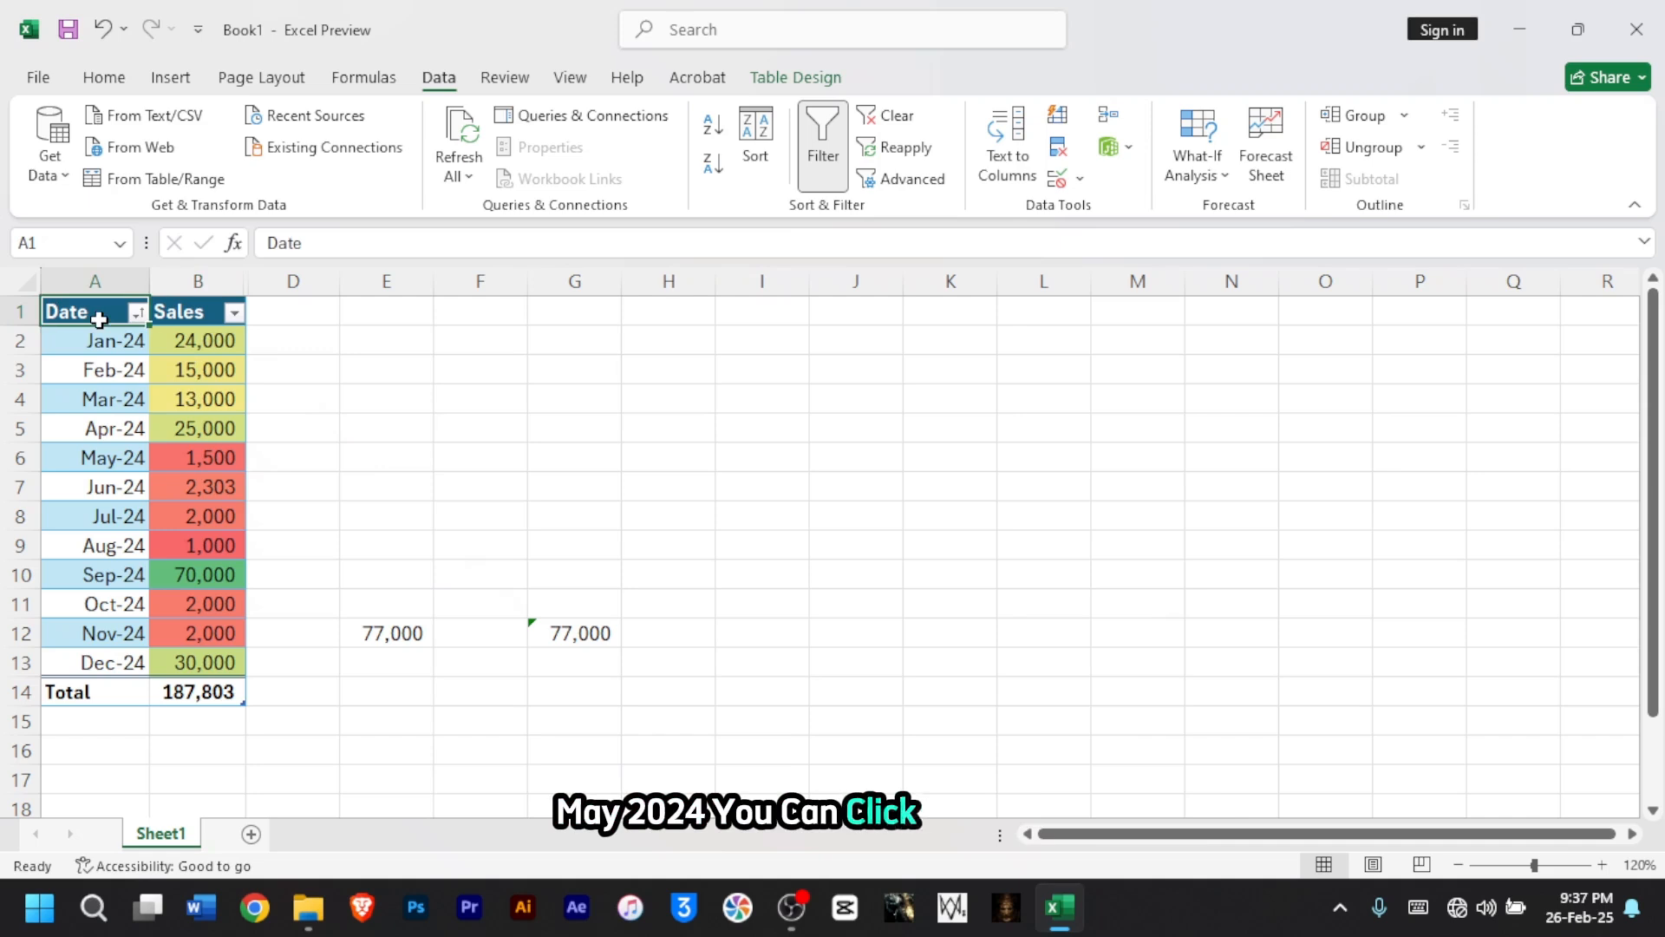
{"action": "left_click", "coordinate": [137, 314]}
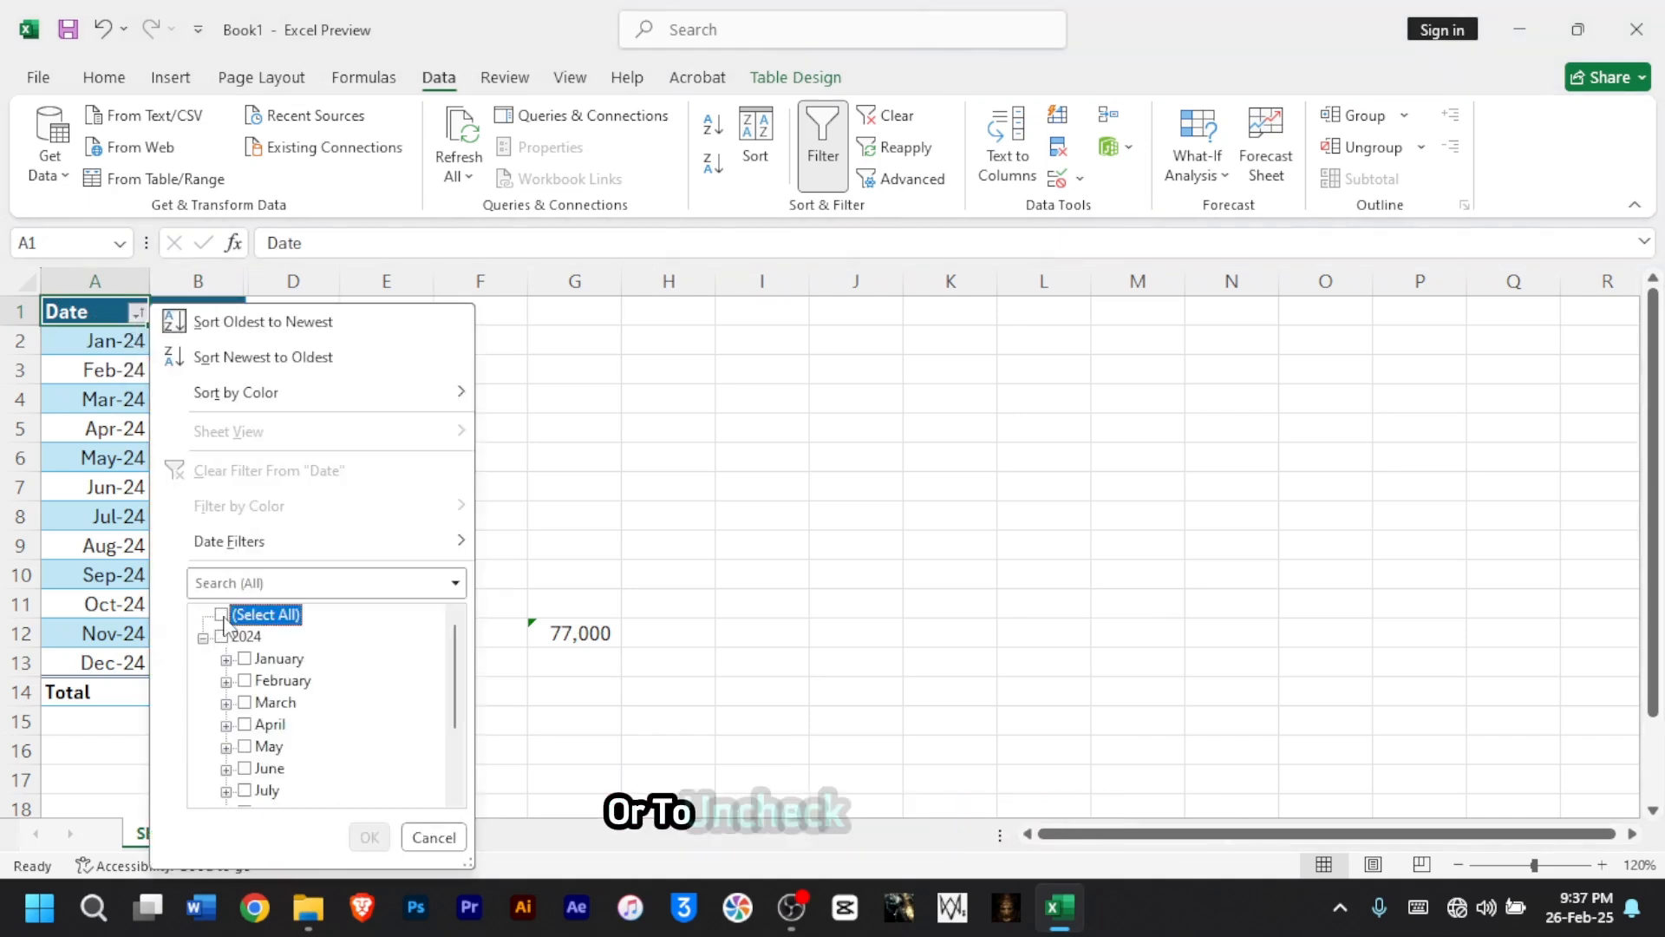
{"action": "scroll", "coordinate": [234, 659], "scroll_direction": "down", "scroll_amount": 2}
{"action": "scroll", "coordinate": [235, 659], "scroll_direction": "up", "scroll_amount": 2}
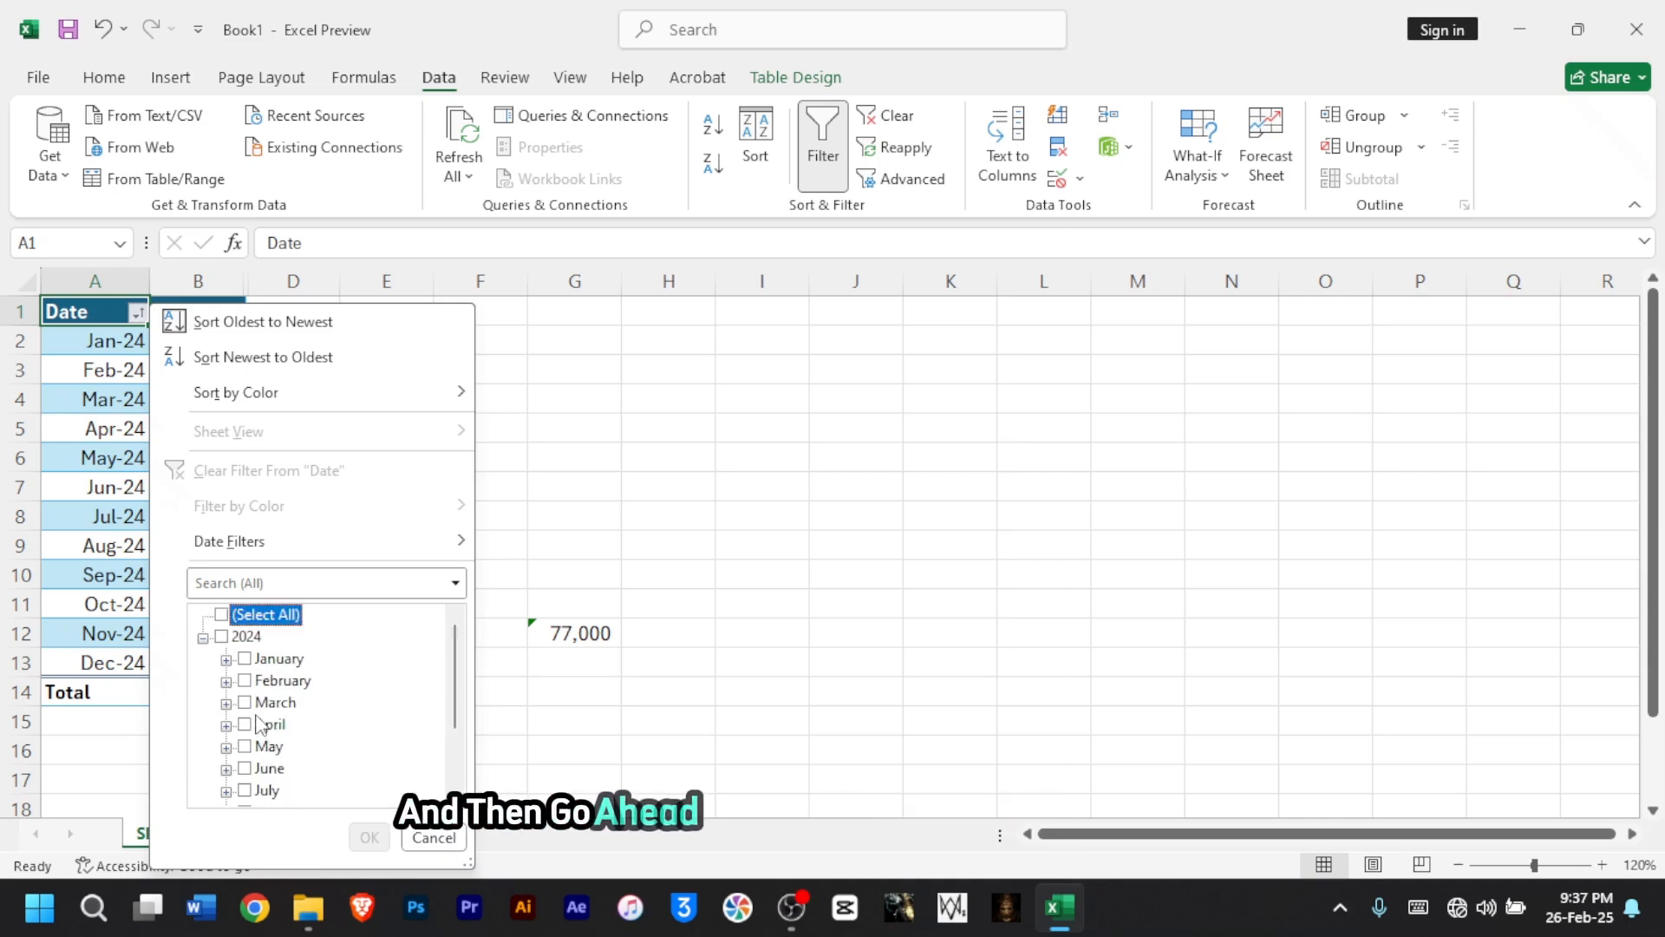
{"action": "left_click", "coordinate": [244, 658]}
{"action": "left_click", "coordinate": [245, 680]}
{"action": "left_click", "coordinate": [245, 701]}
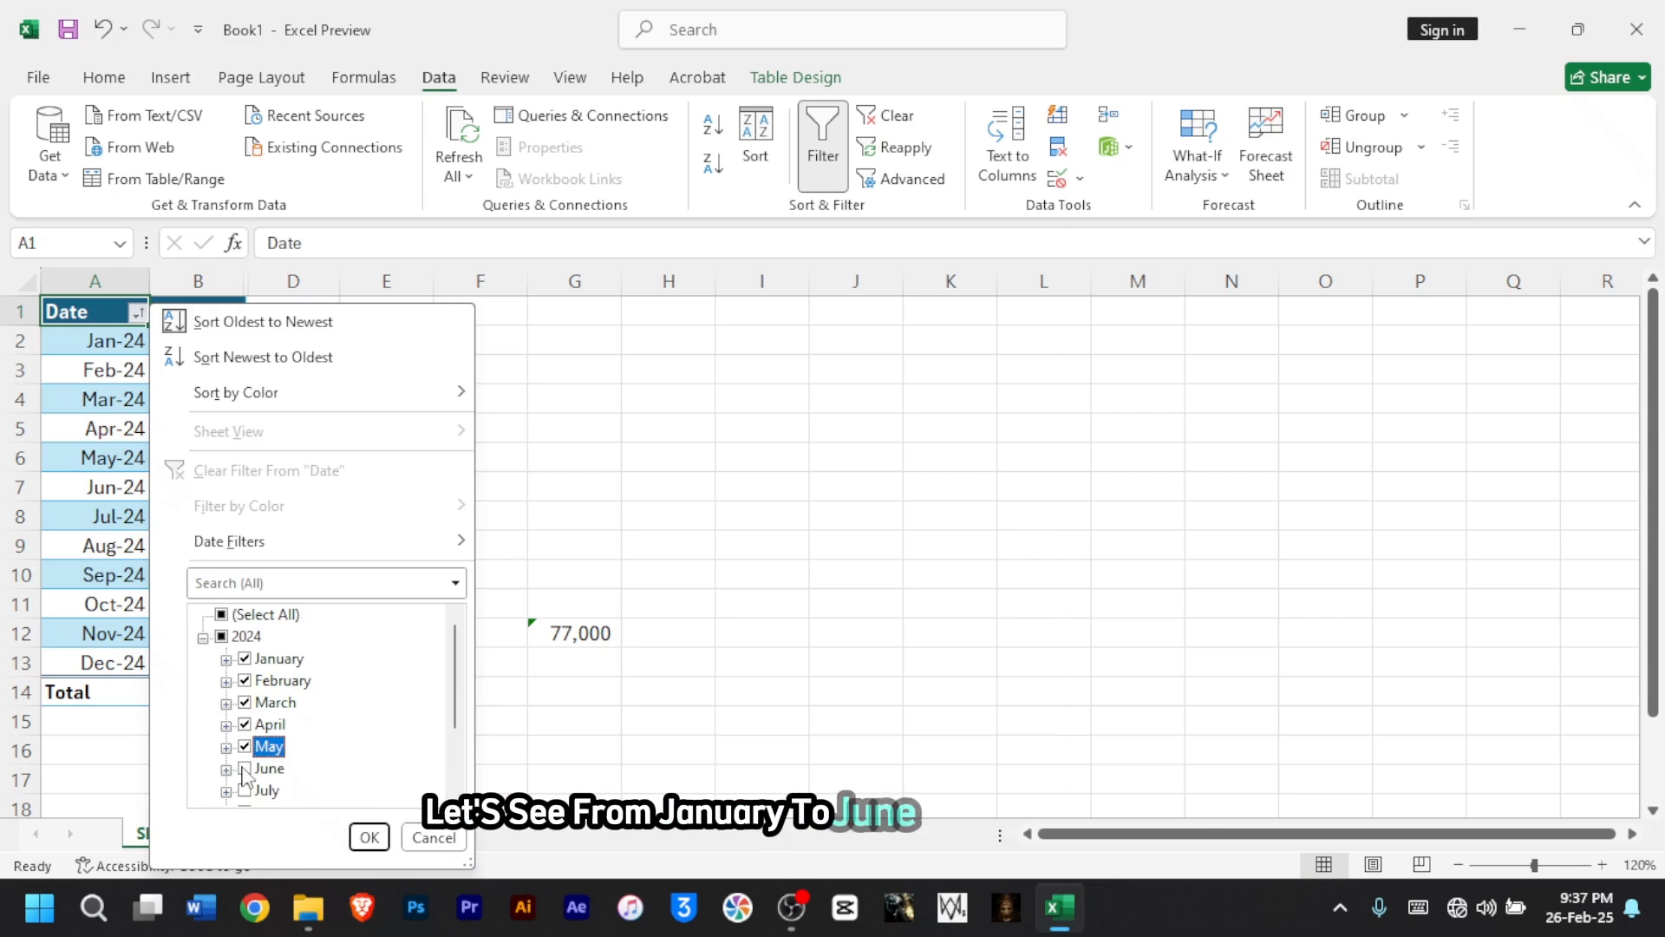
{"action": "left_click", "coordinate": [370, 838]}
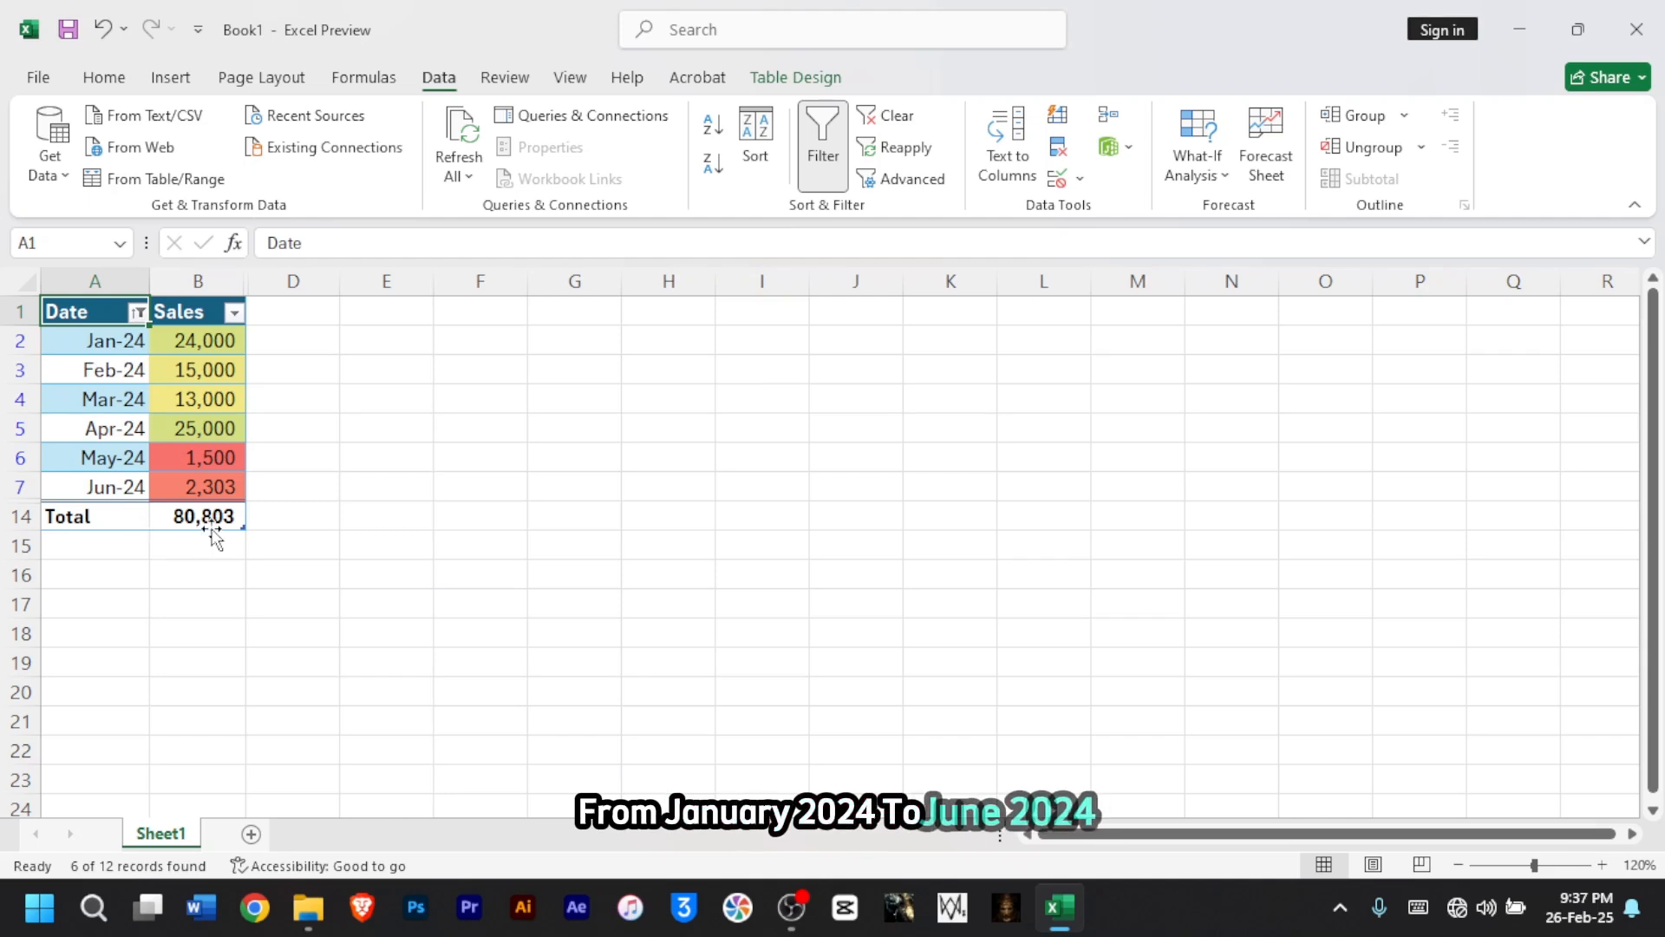
- Reselect all dates in the Date column's filter to show every month of the table again
{"action": "left_click", "coordinate": [137, 313]}
{"action": "left_click", "coordinate": [223, 614]}
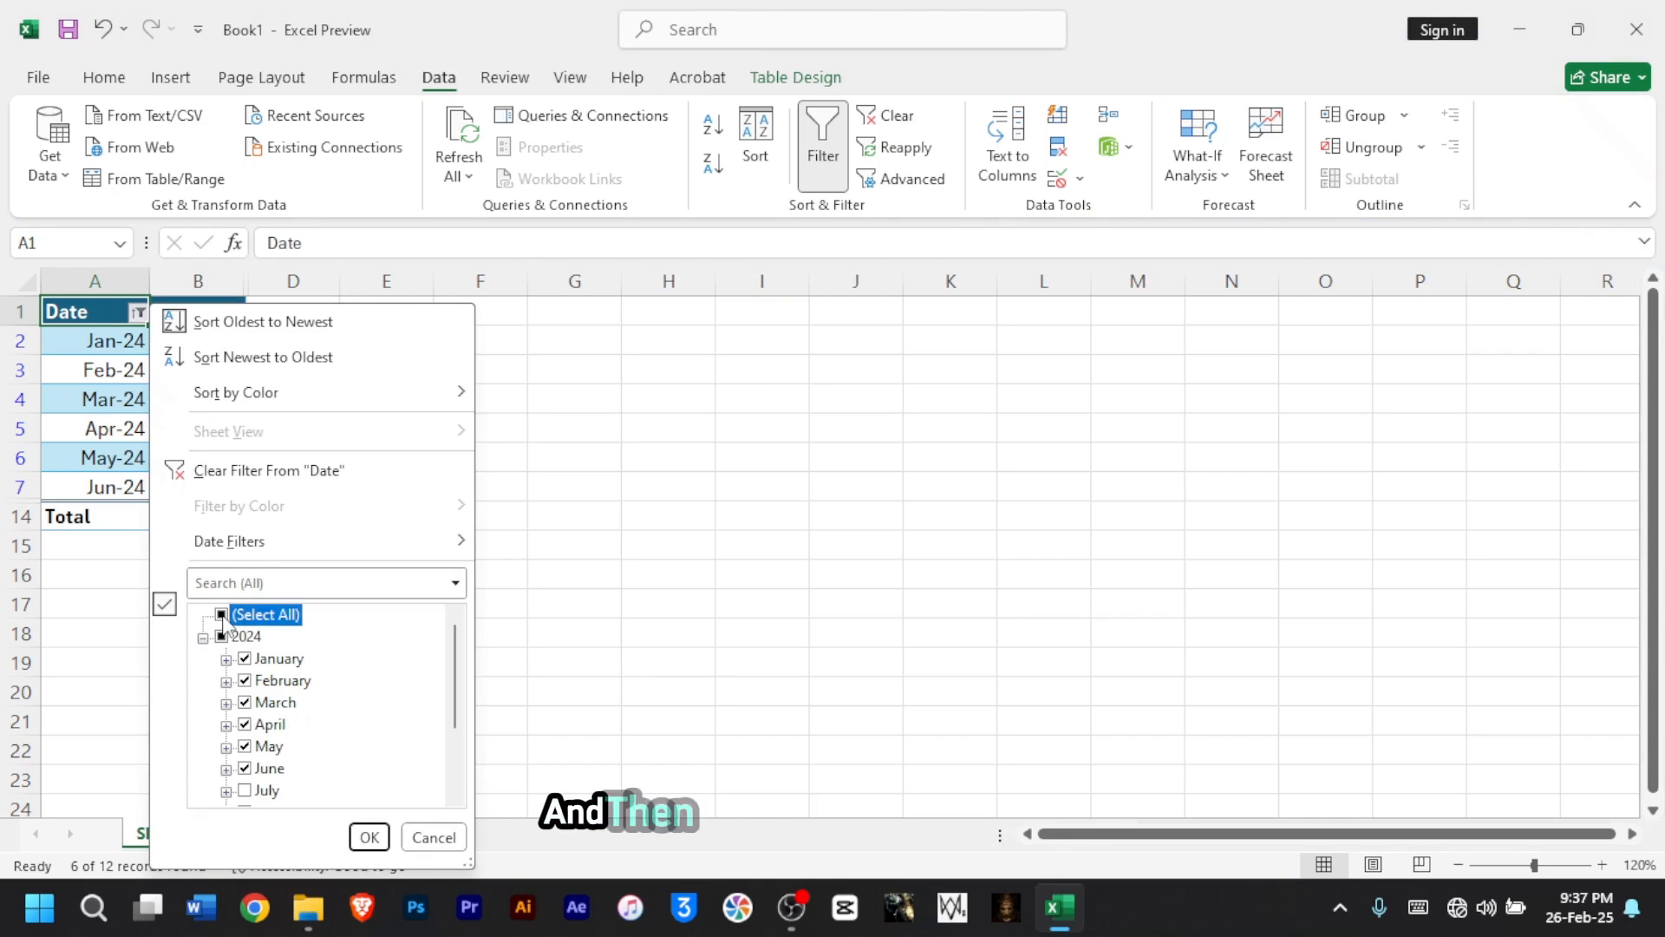
{"action": "left_click", "coordinate": [369, 836]}
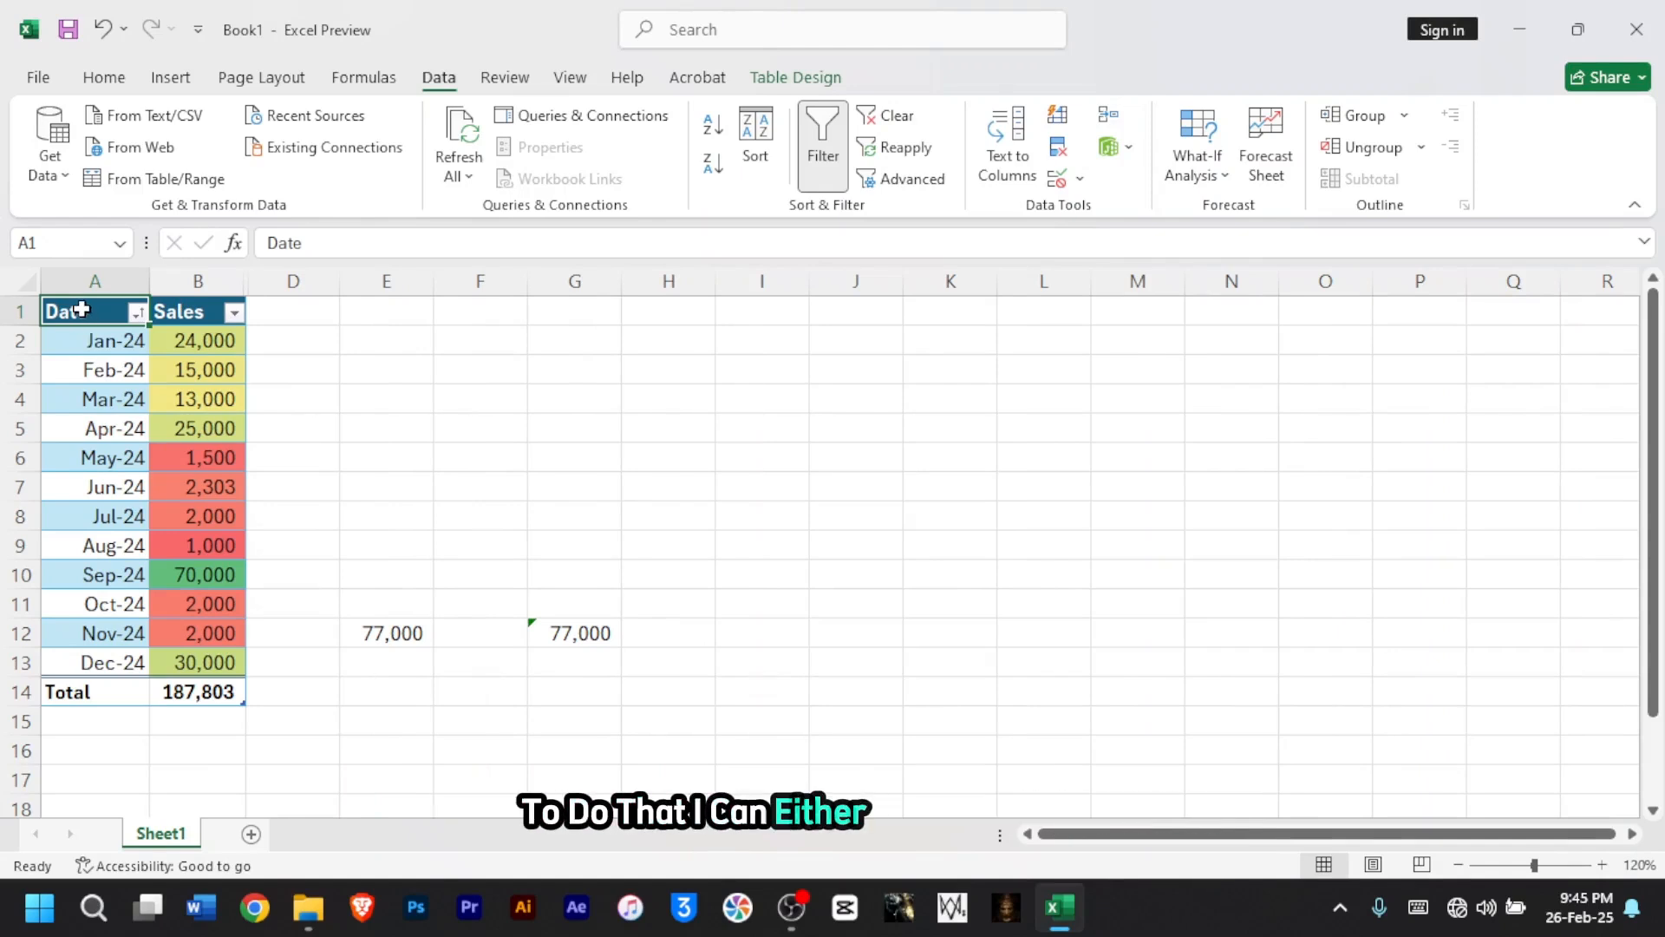
- Insert the recommended line chart of Sales from the whole Date and Sales table, including its total row, and open its design options
{"action": "left_click_drag", "start_coordinate": [80, 310], "coordinate": [223, 691]}
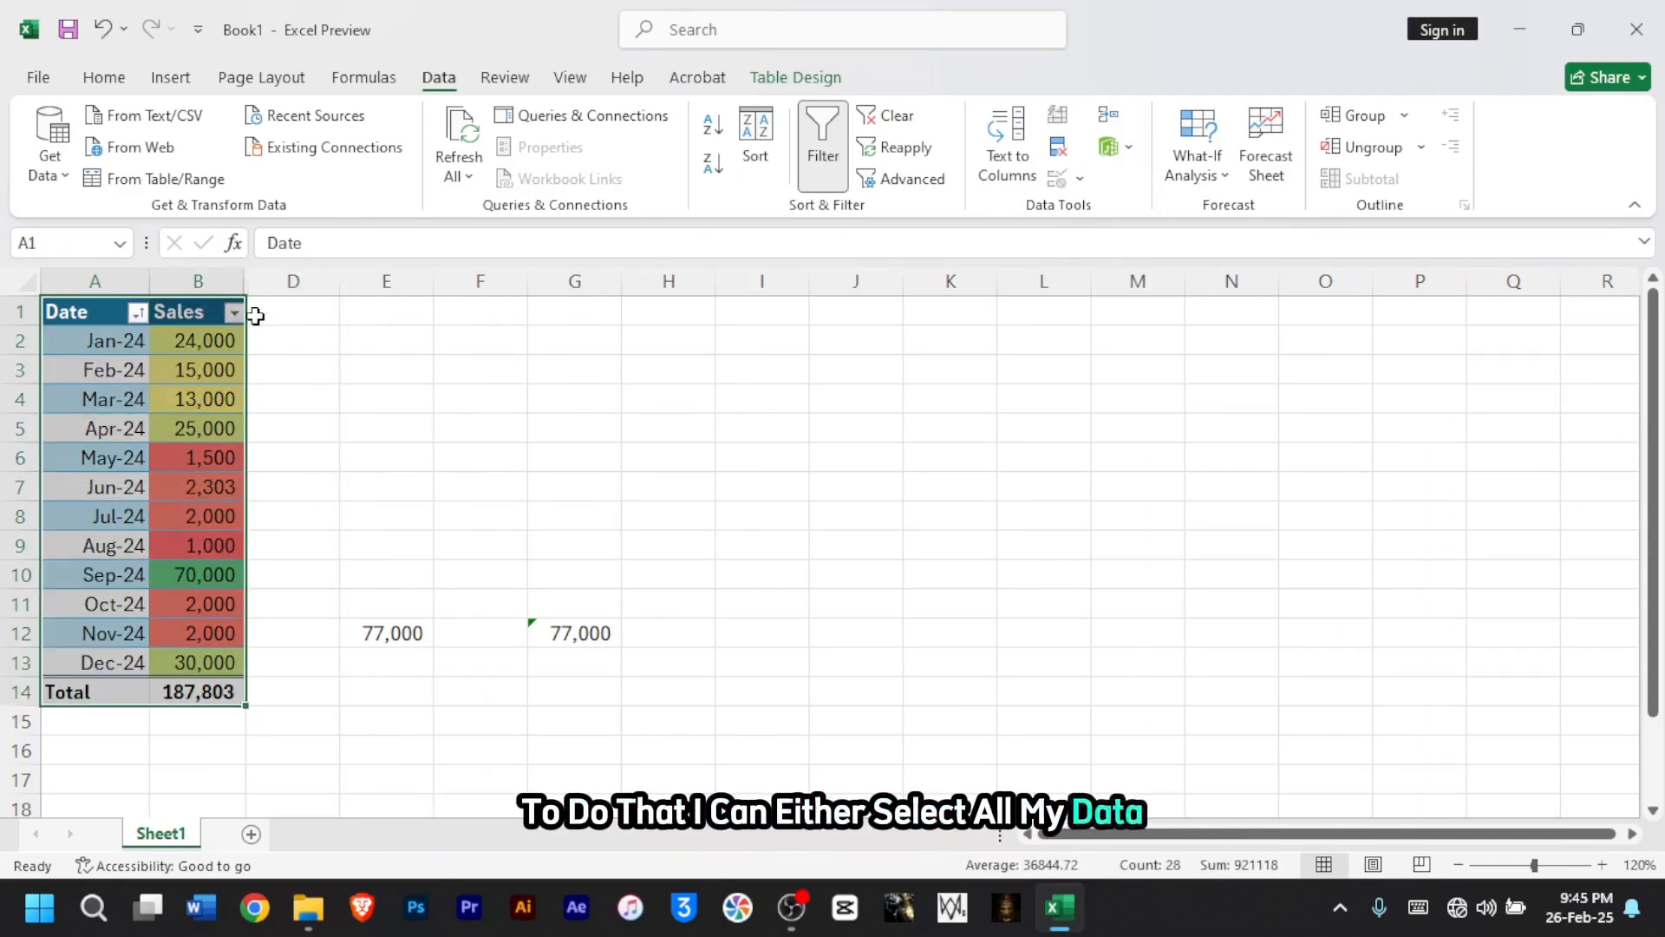
{"action": "left_click", "coordinate": [171, 78]}
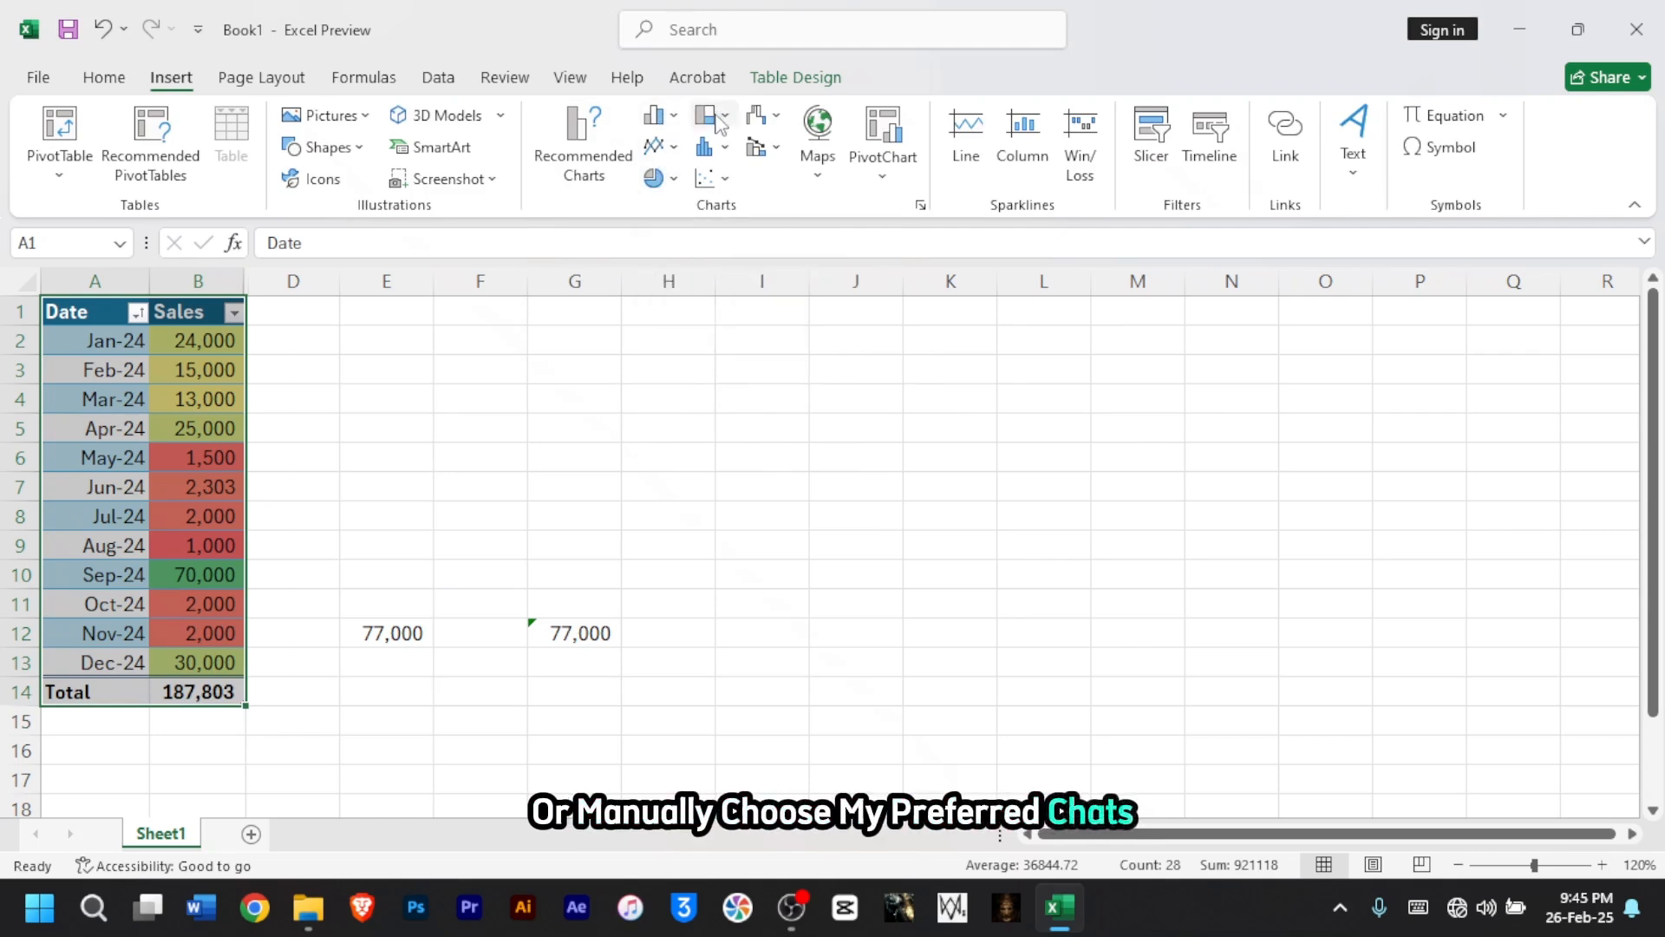
{"action": "left_click", "coordinate": [597, 164]}
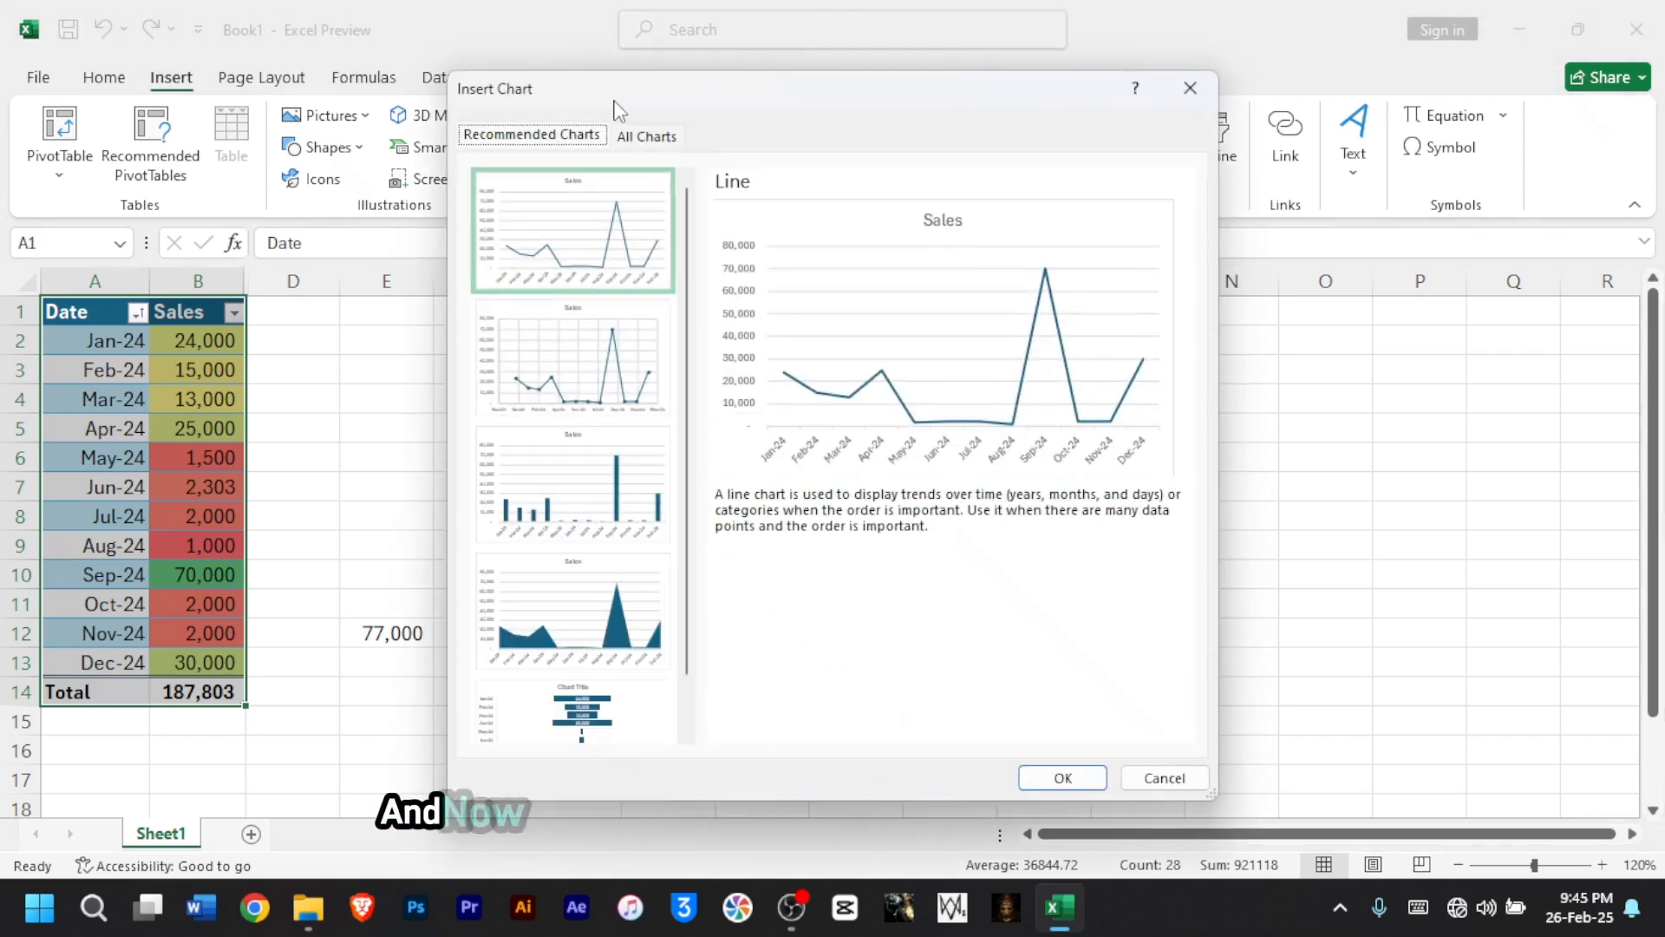
{"action": "left_click_drag", "start_coordinate": [683, 94], "coordinate": [676, 87]}
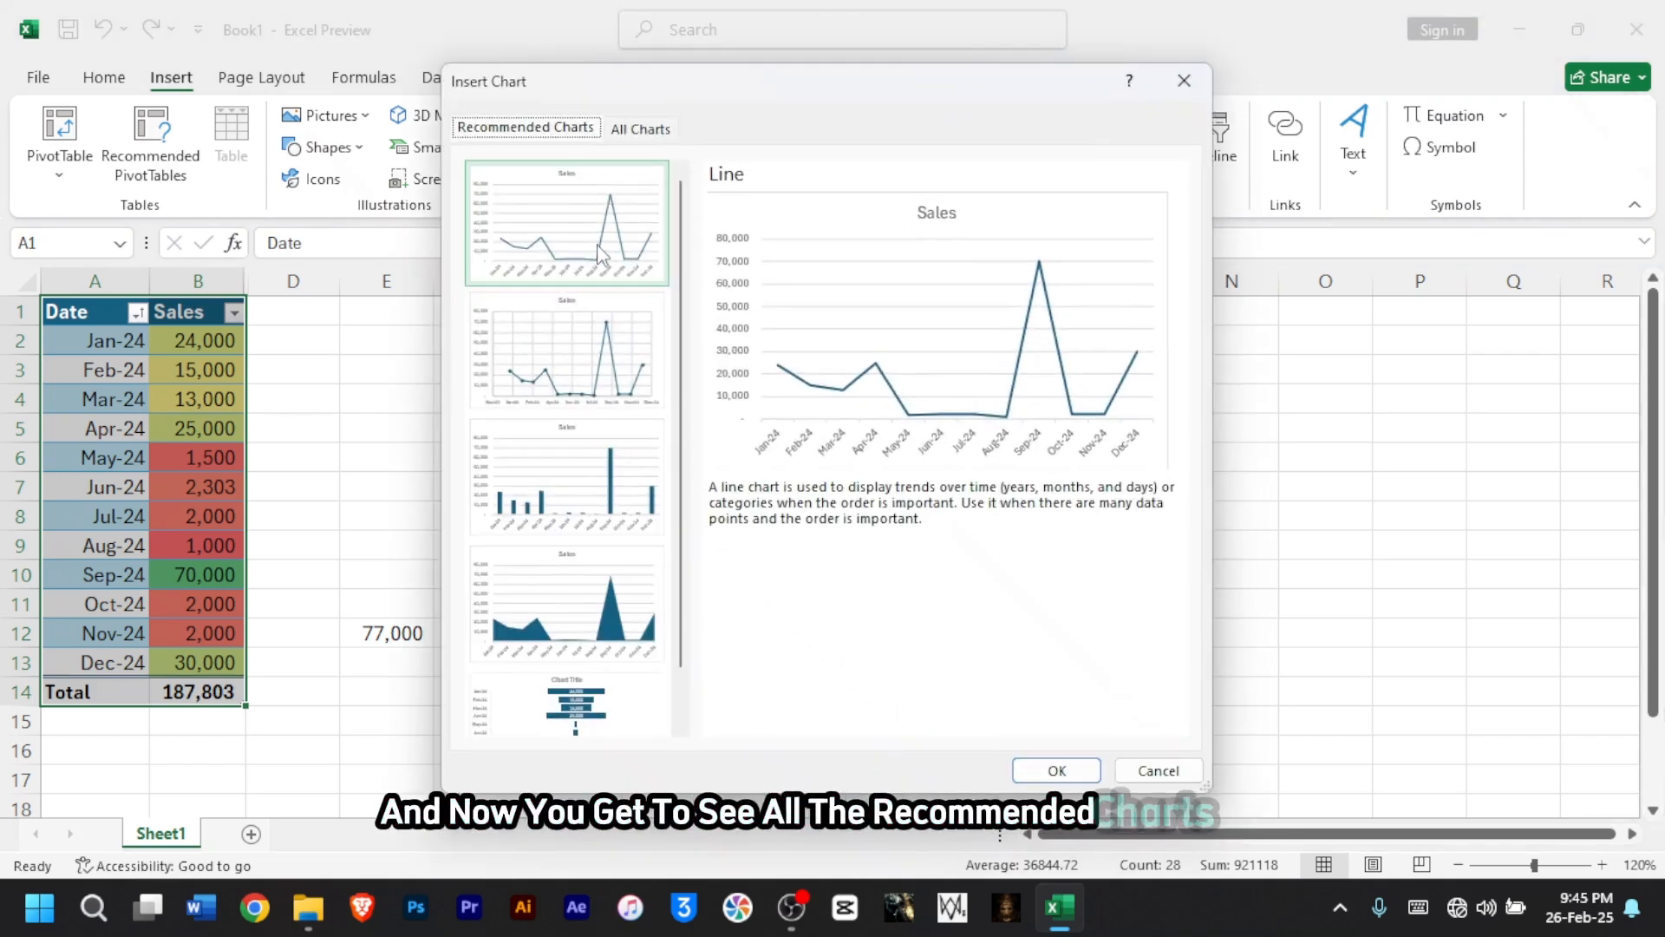
{"action": "left_click", "coordinate": [571, 383]}
{"action": "left_click", "coordinate": [553, 213]}
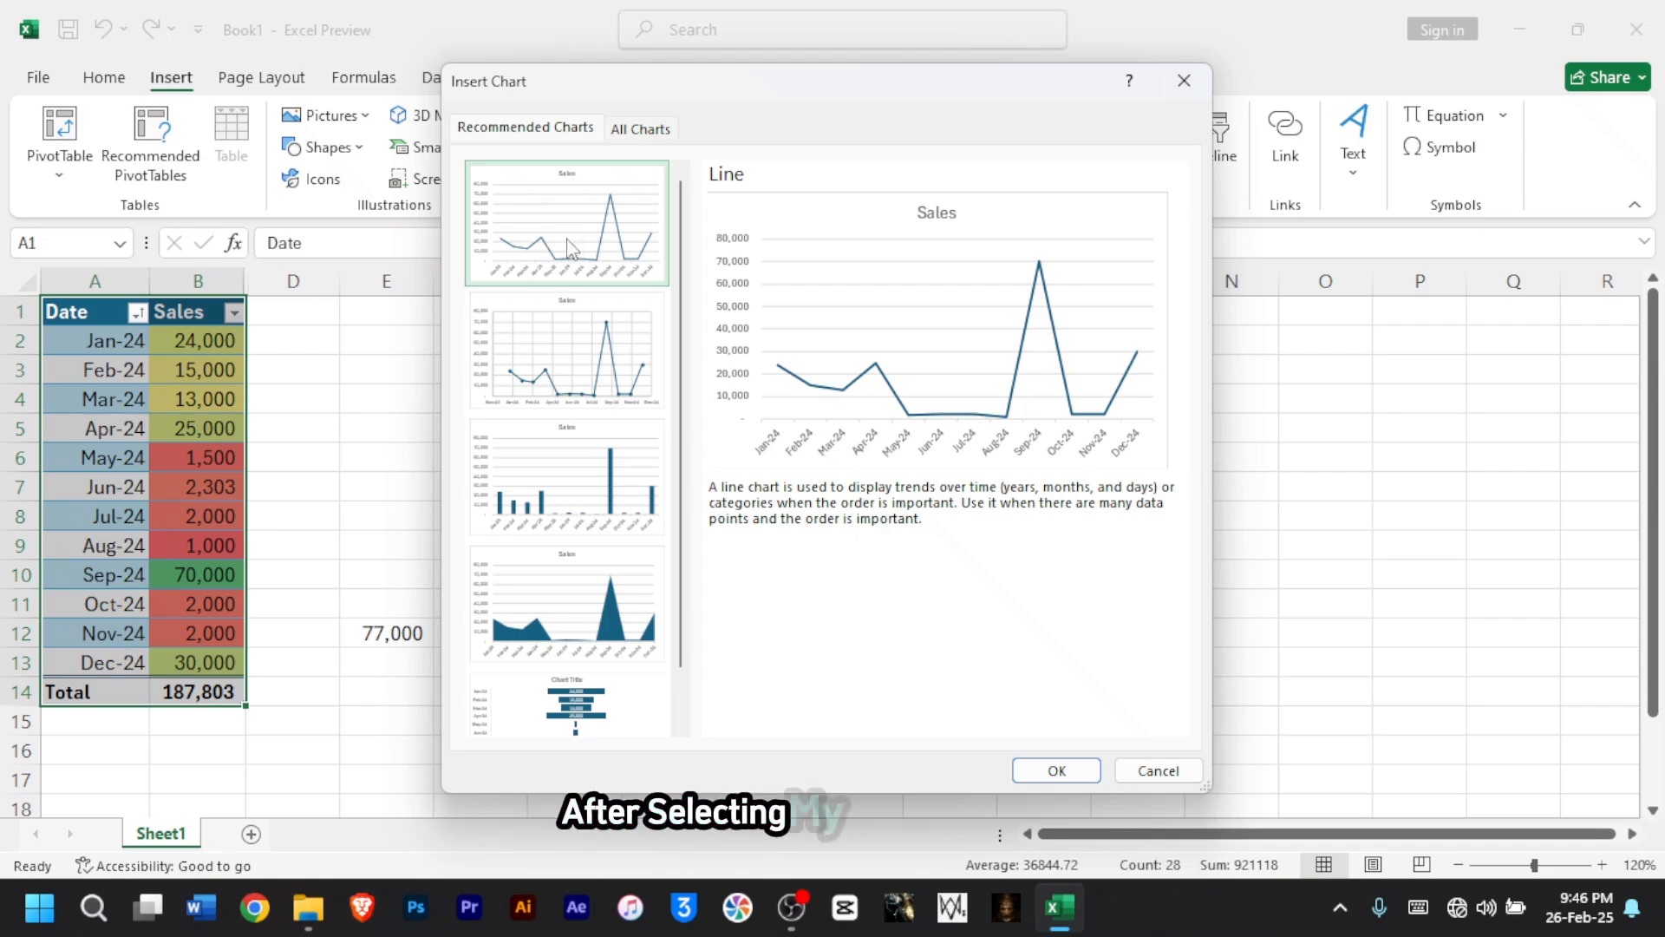
{"action": "left_click", "coordinate": [1038, 771]}
{"action": "key", "text": "Escape"}
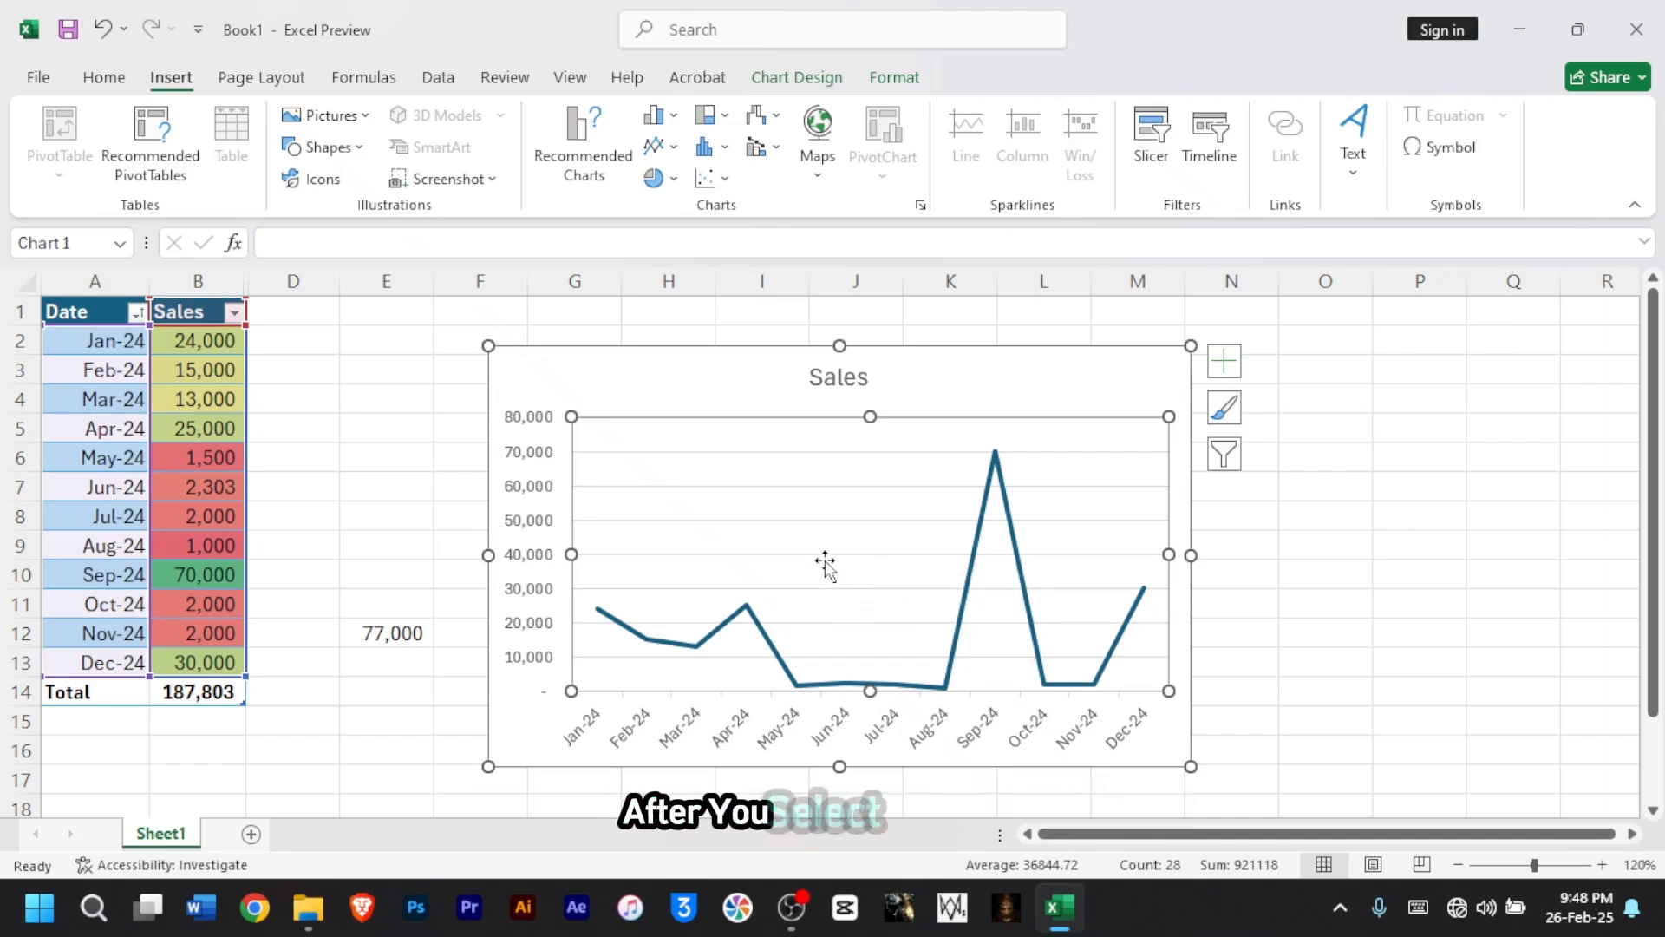
{"action": "left_click", "coordinate": [793, 80]}
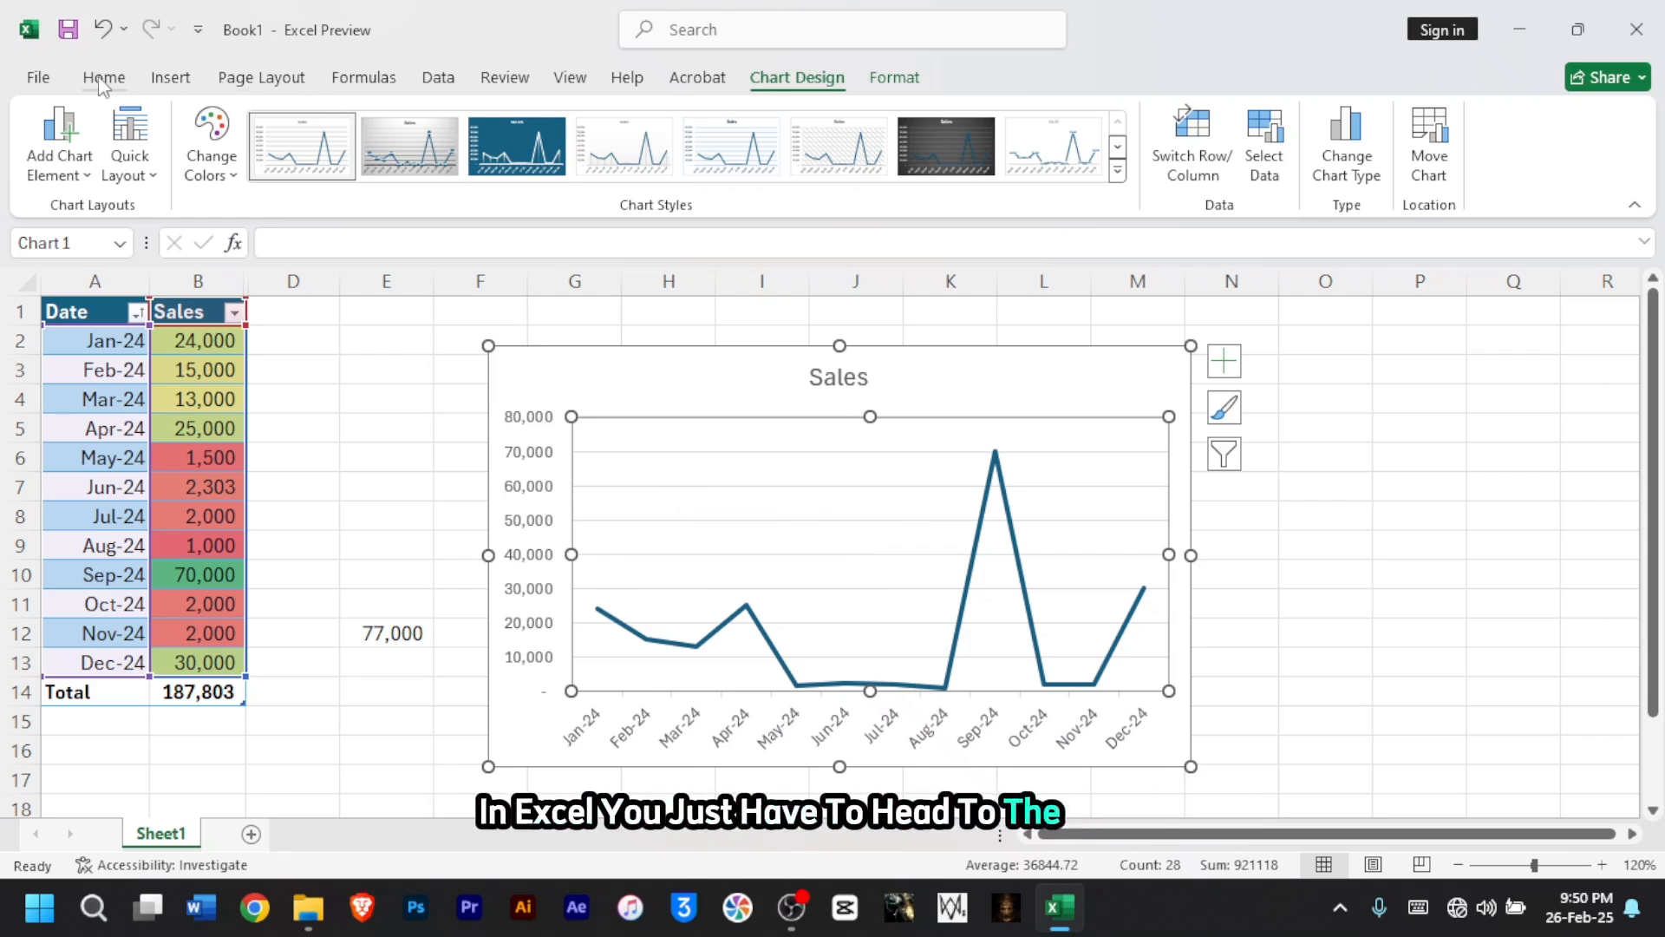
- Create a PivotTable from Table1 on a new worksheet, then check the original Sheet1 and return to Sheet2
{"action": "left_click", "coordinate": [170, 77]}
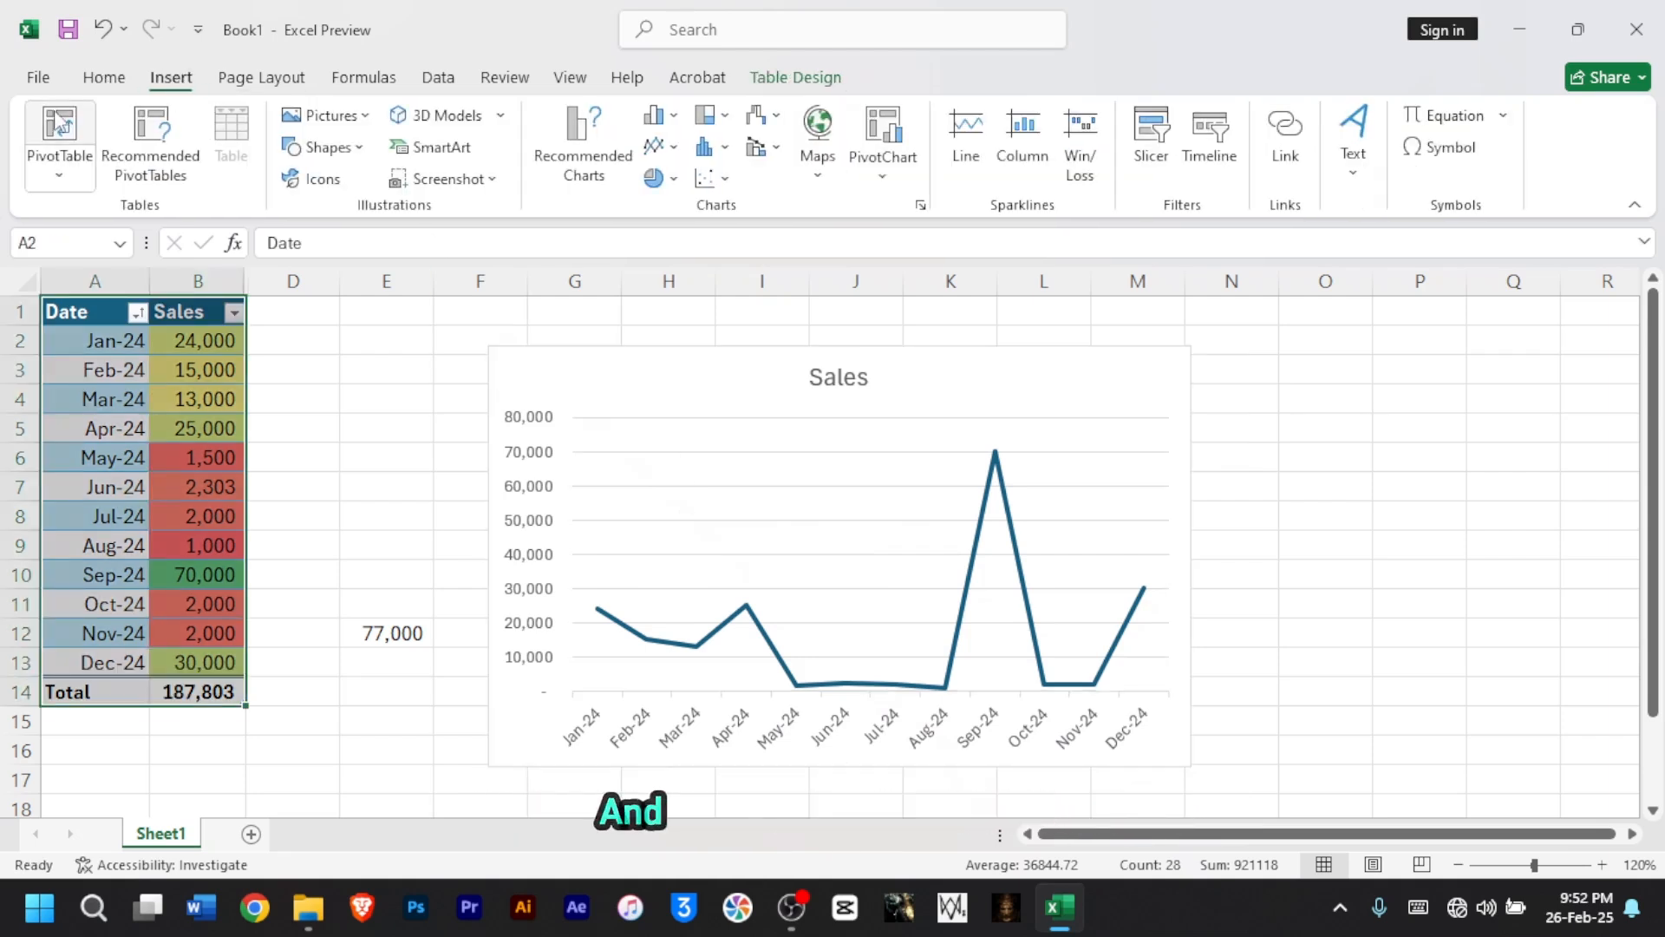
{"action": "left_click", "coordinate": [61, 128]}
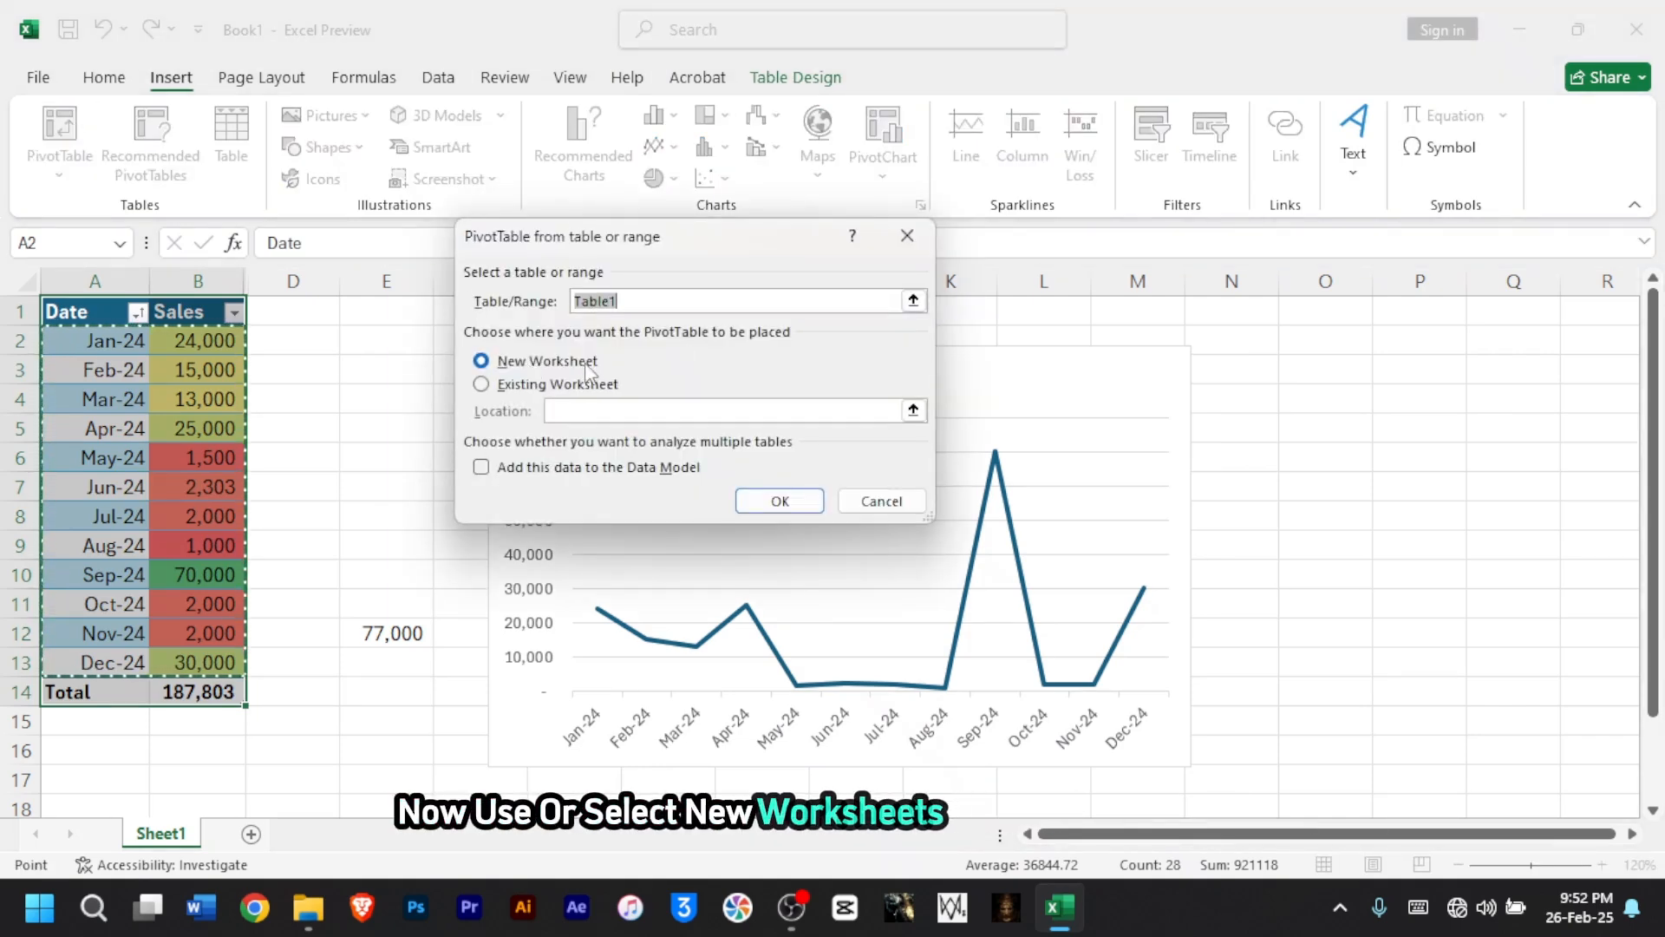
{"action": "left_click", "coordinate": [778, 503]}
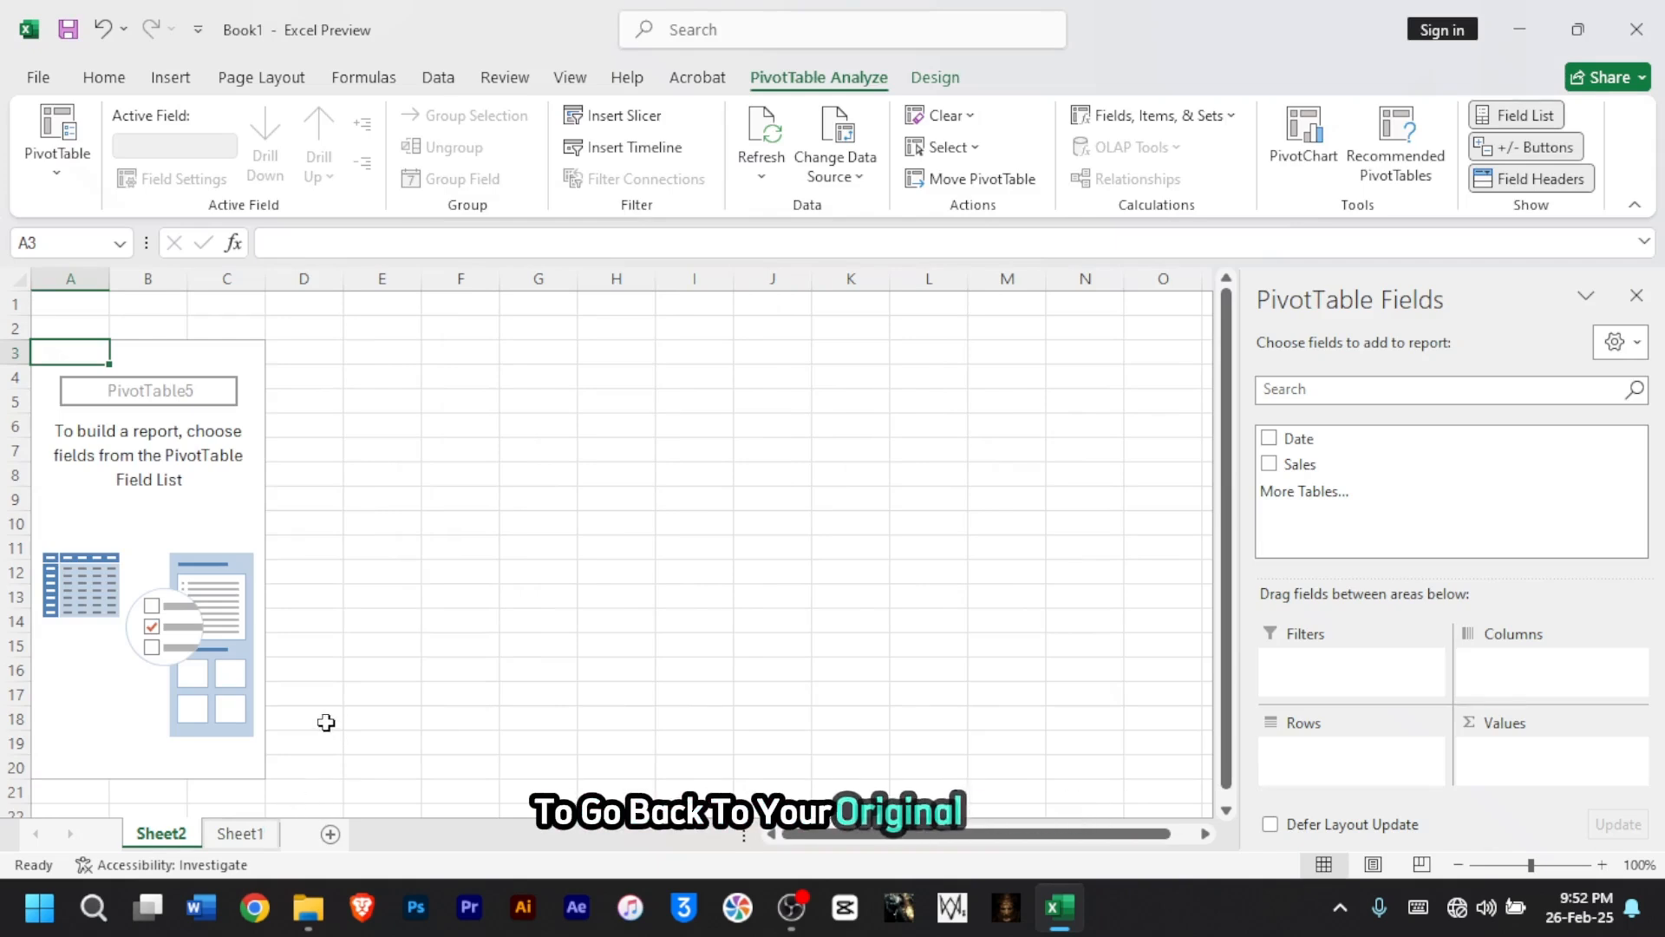
{"action": "left_click", "coordinate": [256, 834]}
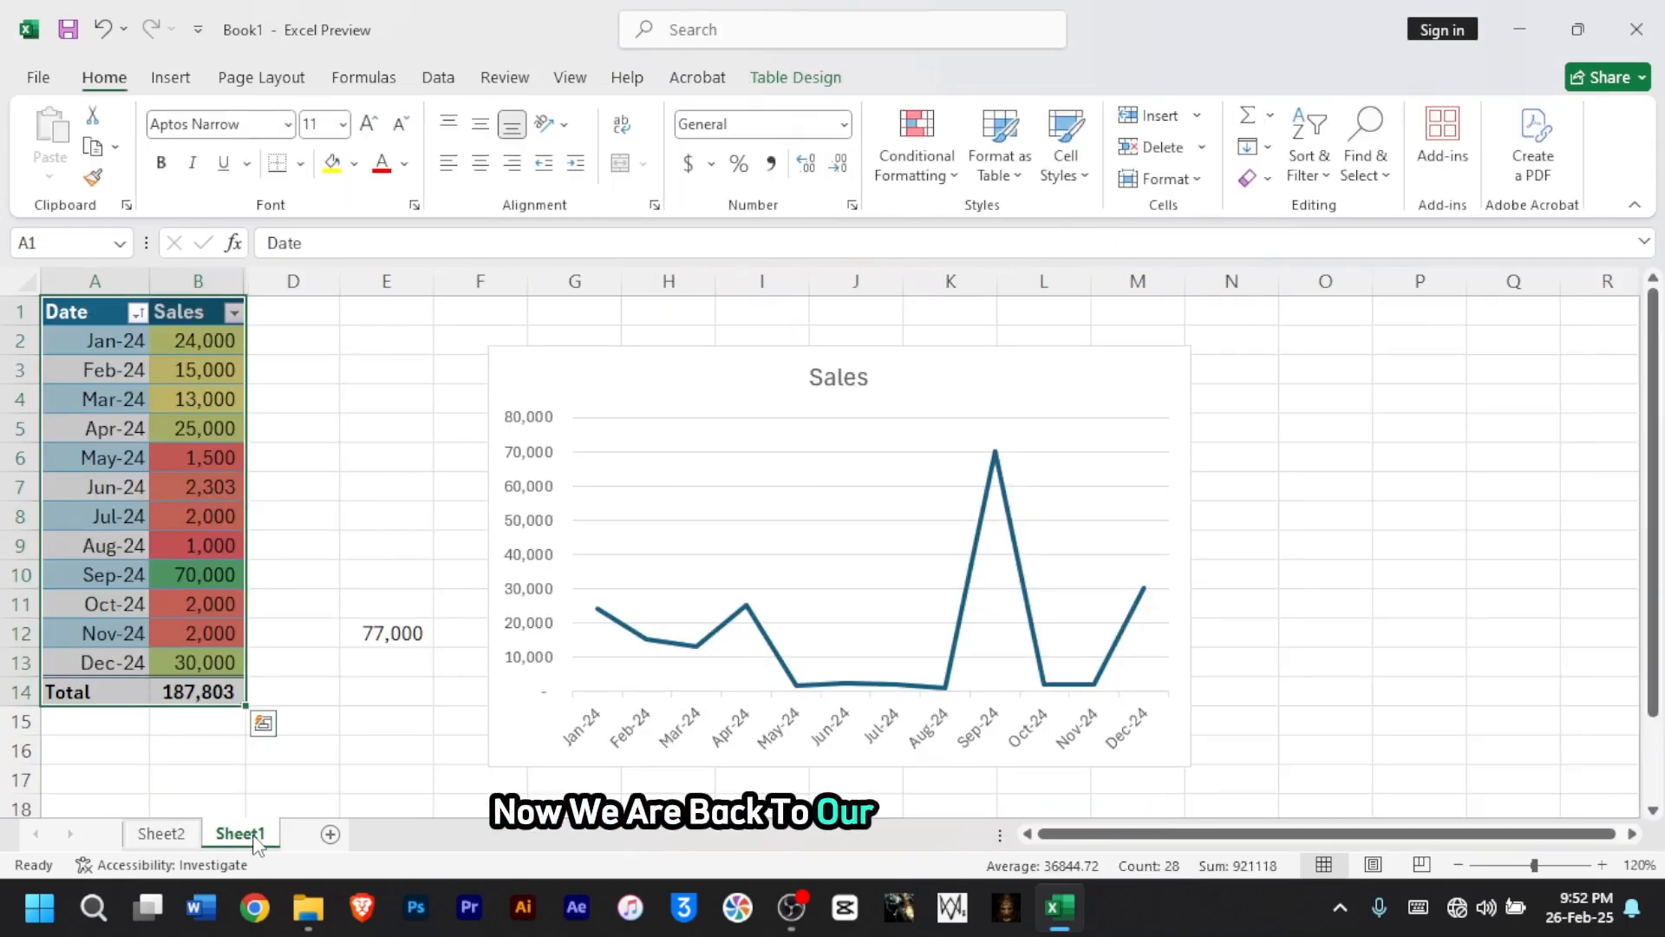
{"action": "left_click", "coordinate": [176, 836]}
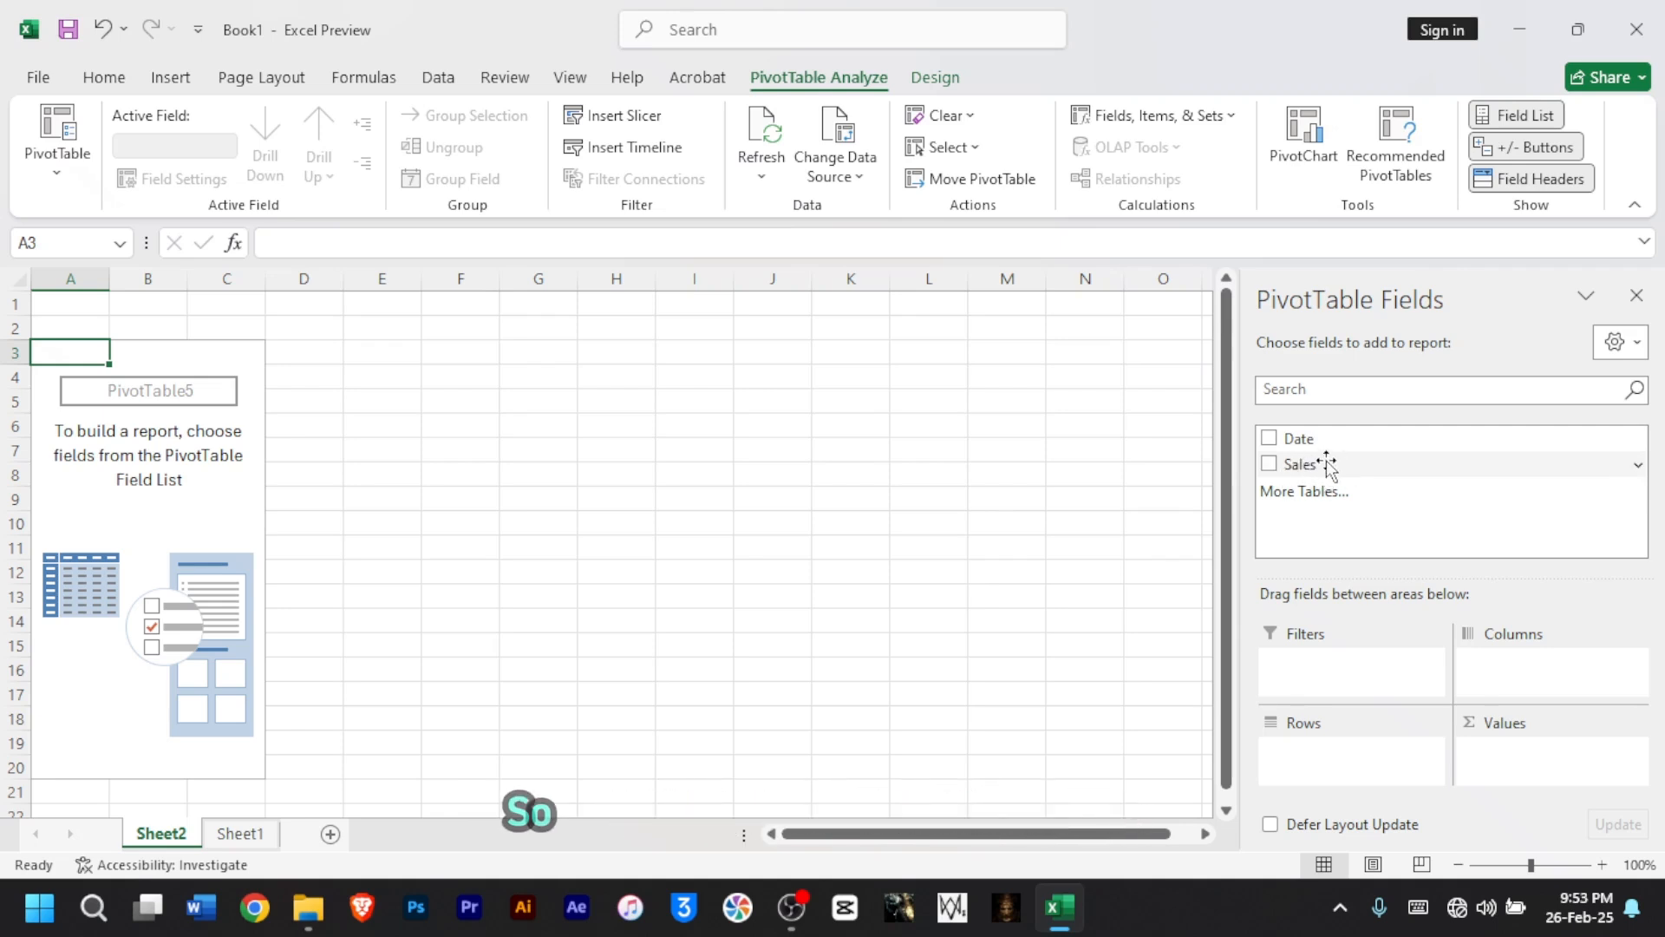
- Add the Sales field to the PivotTable's values and compare the sum with the table's total on Sheet1
{"action": "left_click_drag", "start_coordinate": [1318, 466], "coordinate": [1504, 763]}
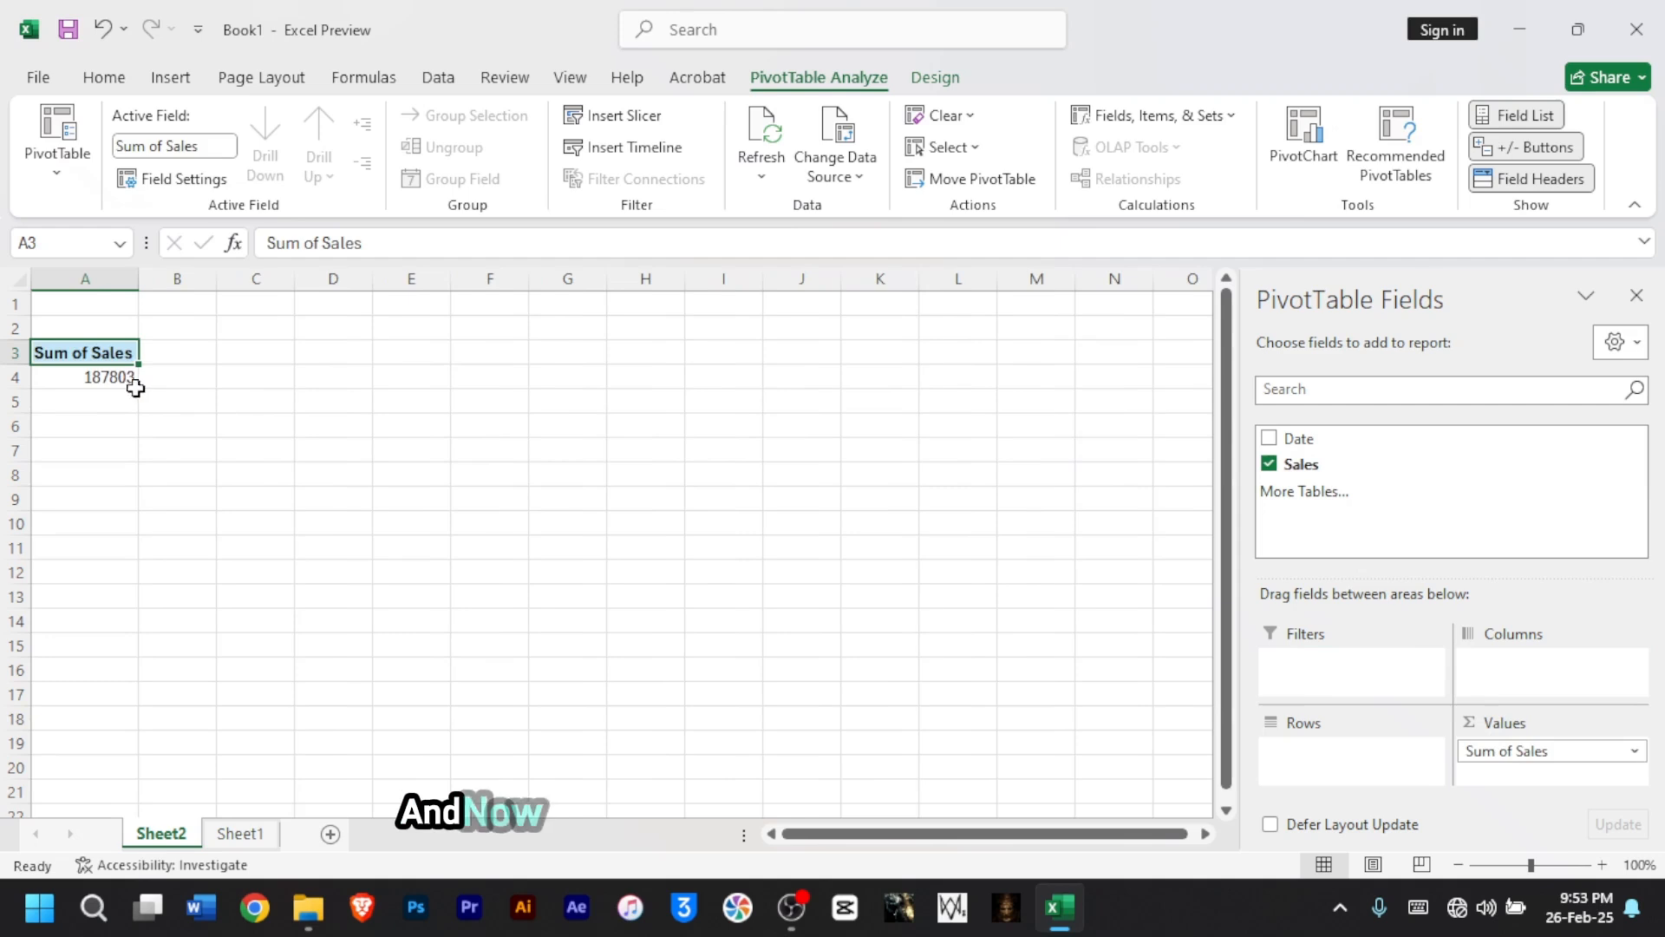
{"action": "scroll", "coordinate": [107, 374], "scroll_direction": "up", "scroll_amount": 6, "text": "ctrl"}
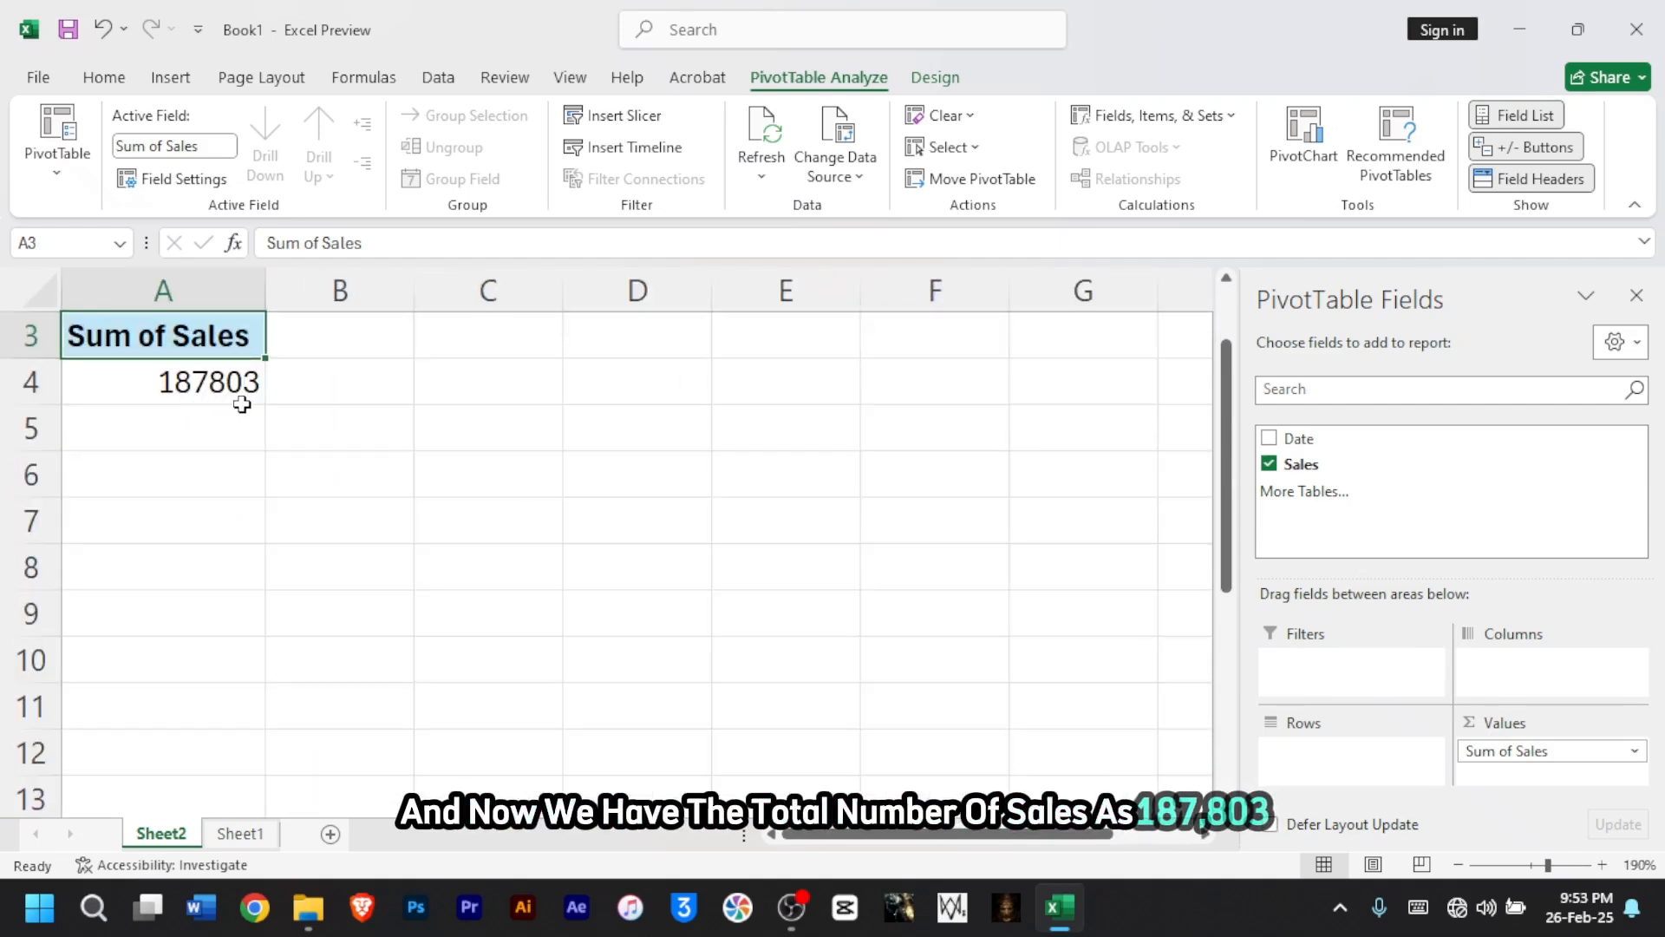
{"action": "left_click", "coordinate": [240, 832]}
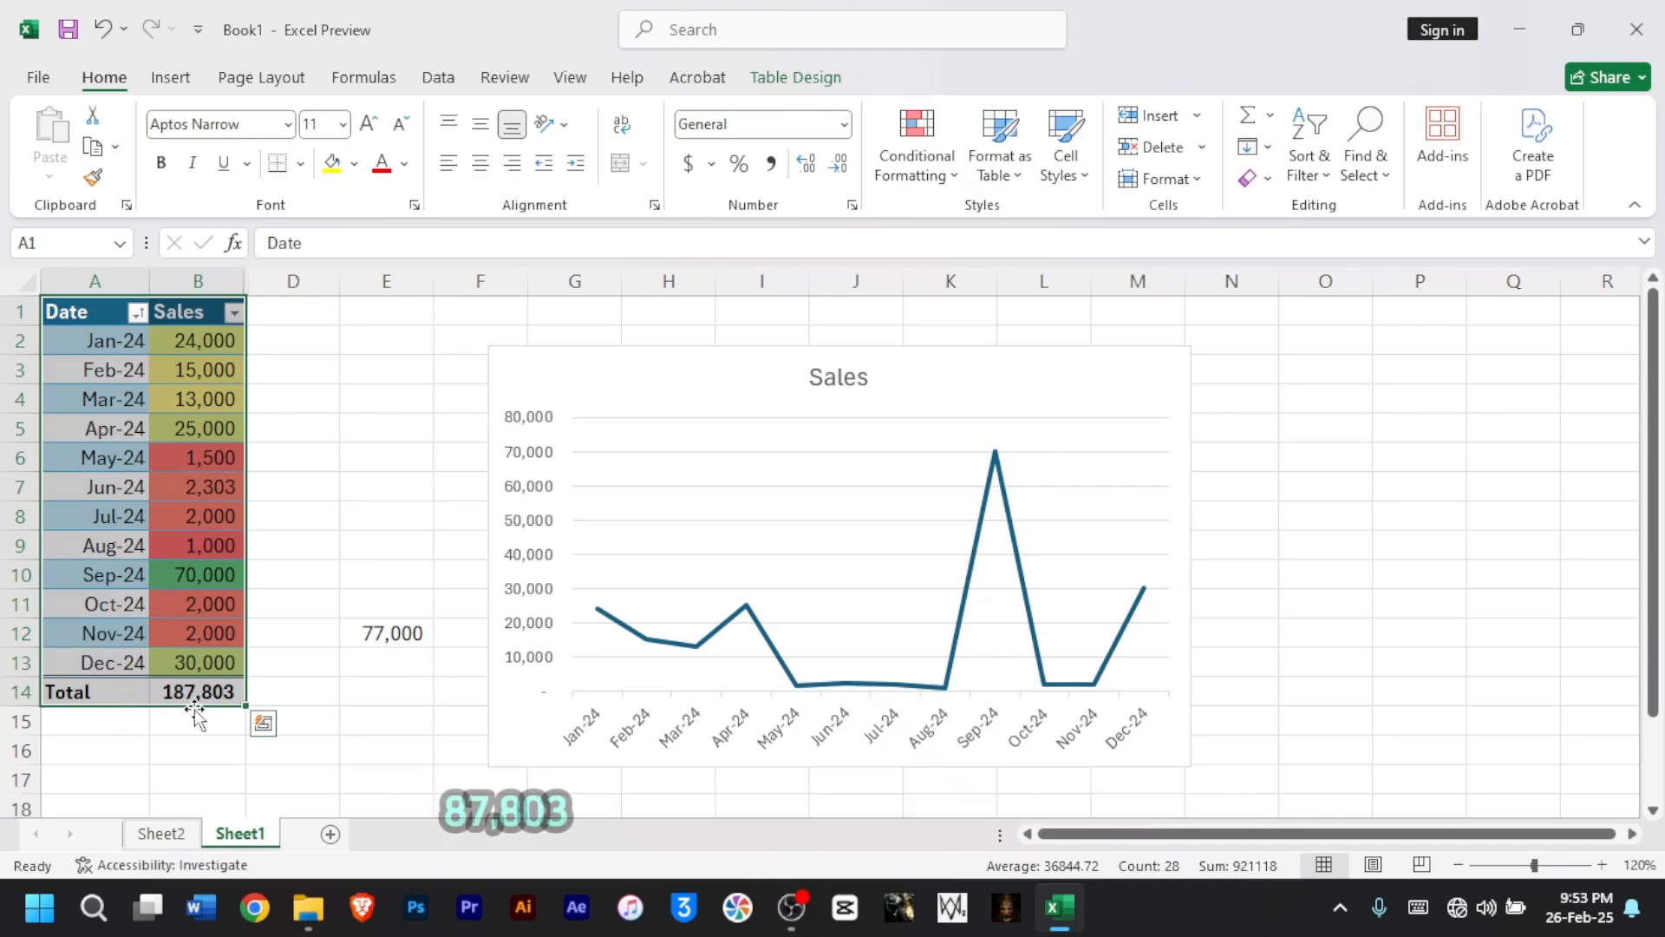
{"action": "left_click", "coordinate": [161, 832]}
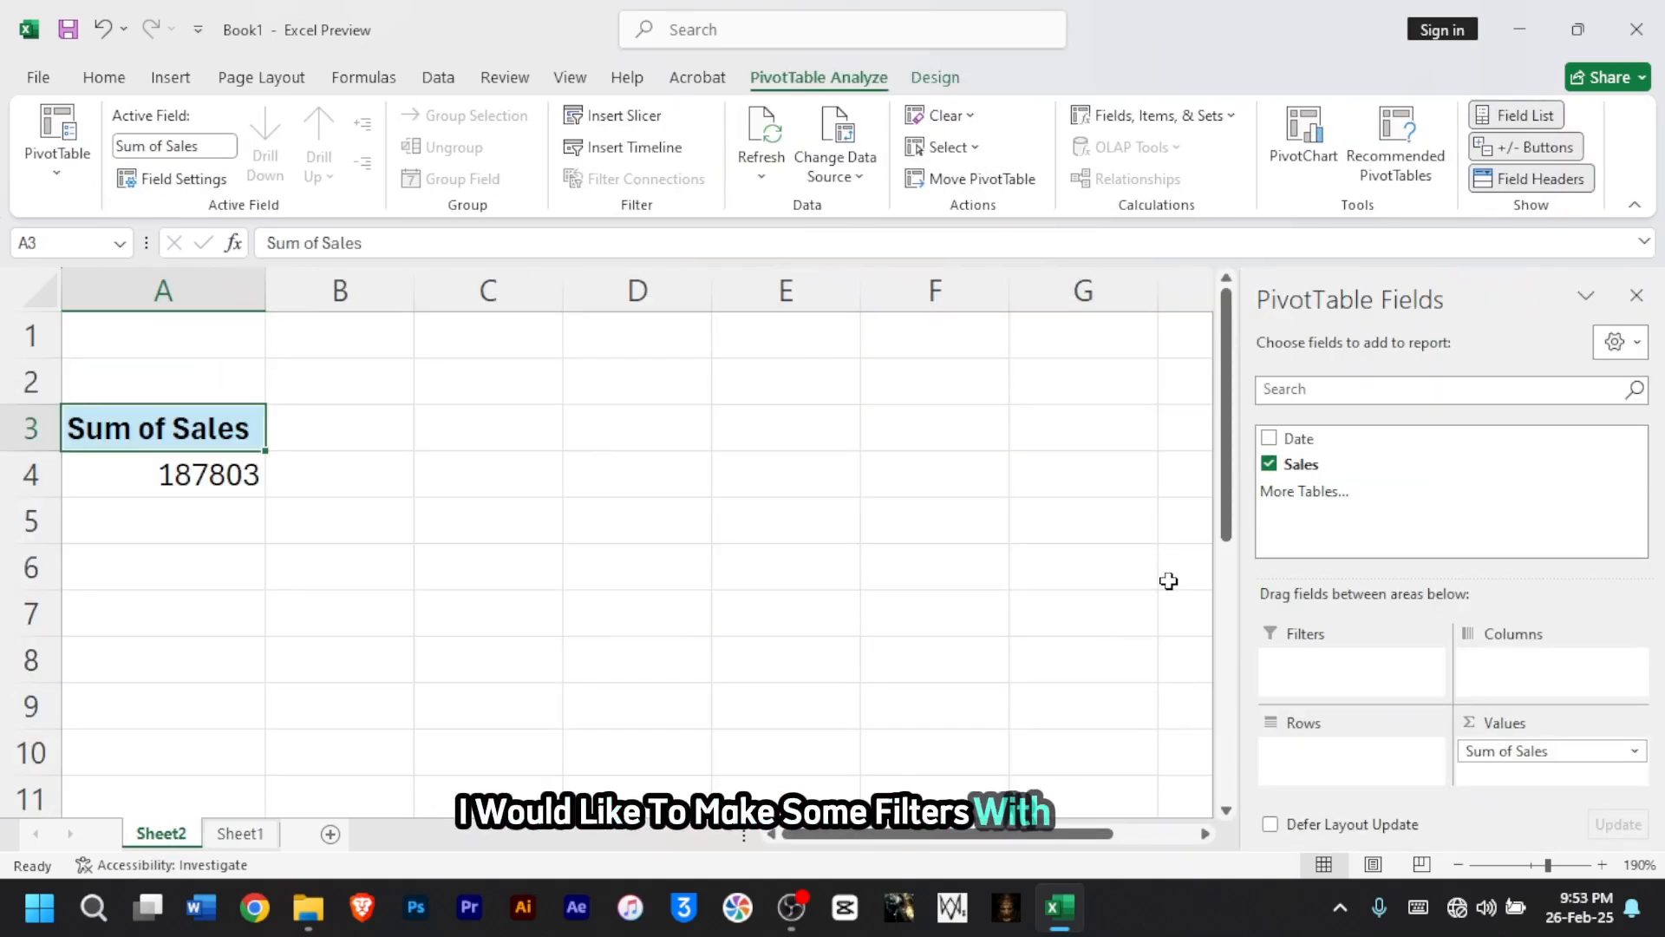
- Add Date as a PivotTable filter, limit it to Jan-24, and compare the result with the January sales on Sheet1
{"action": "left_click_drag", "start_coordinate": [1299, 438], "coordinate": [1319, 679]}
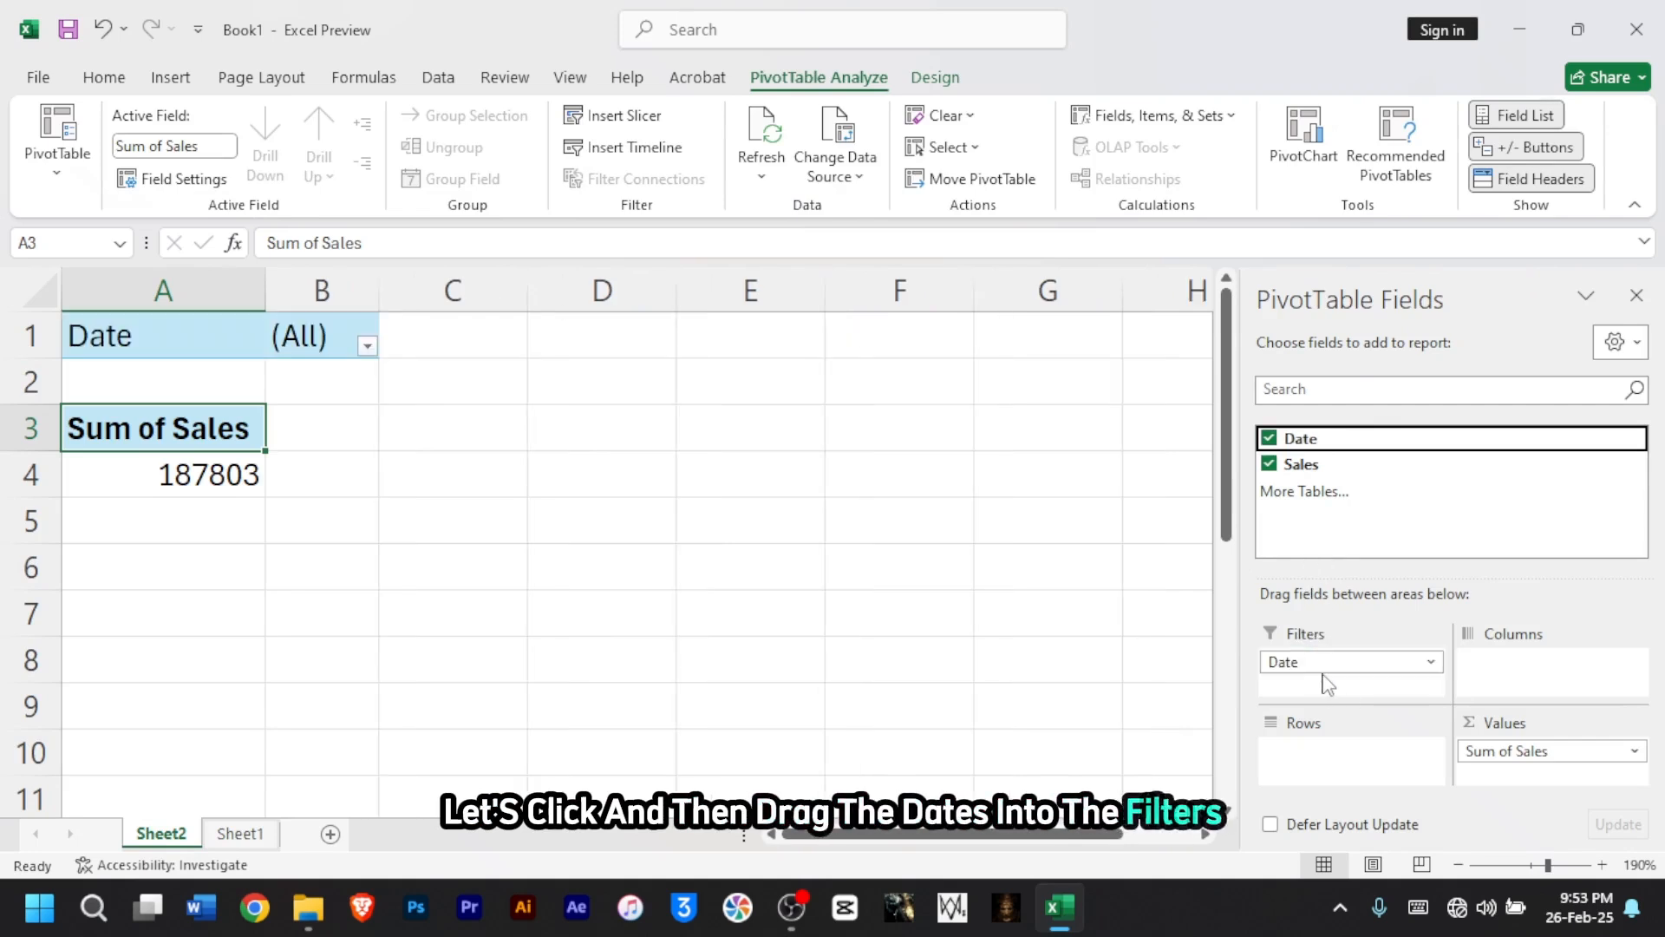
{"action": "left_click", "coordinate": [368, 348]}
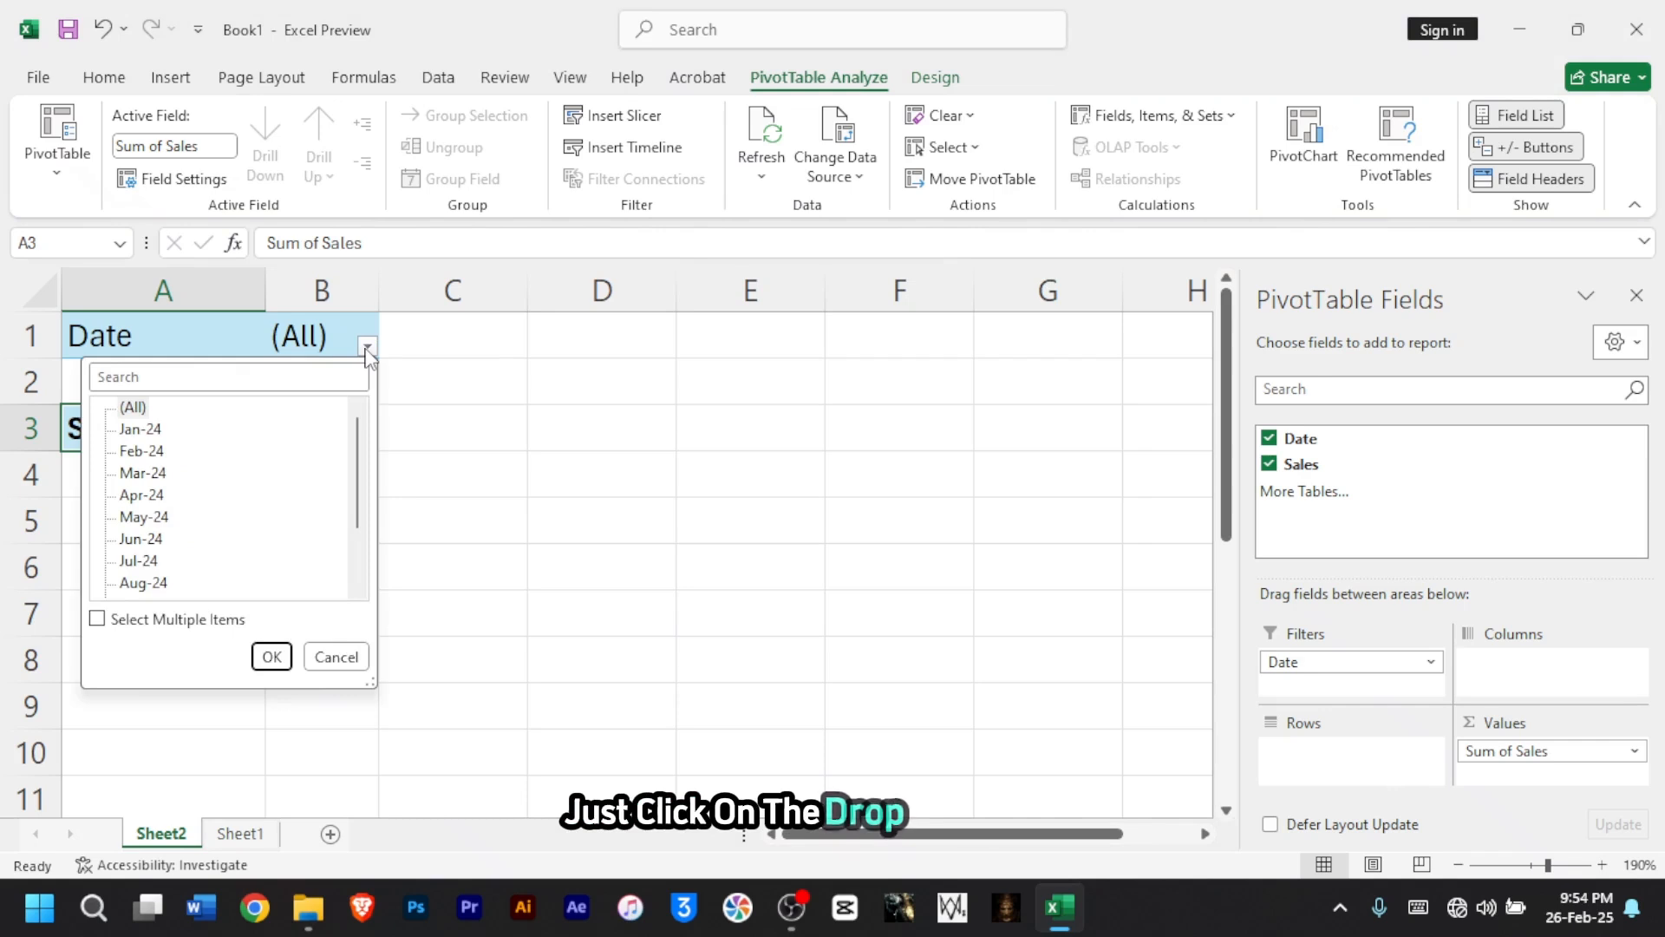
{"action": "left_click", "coordinate": [139, 429]}
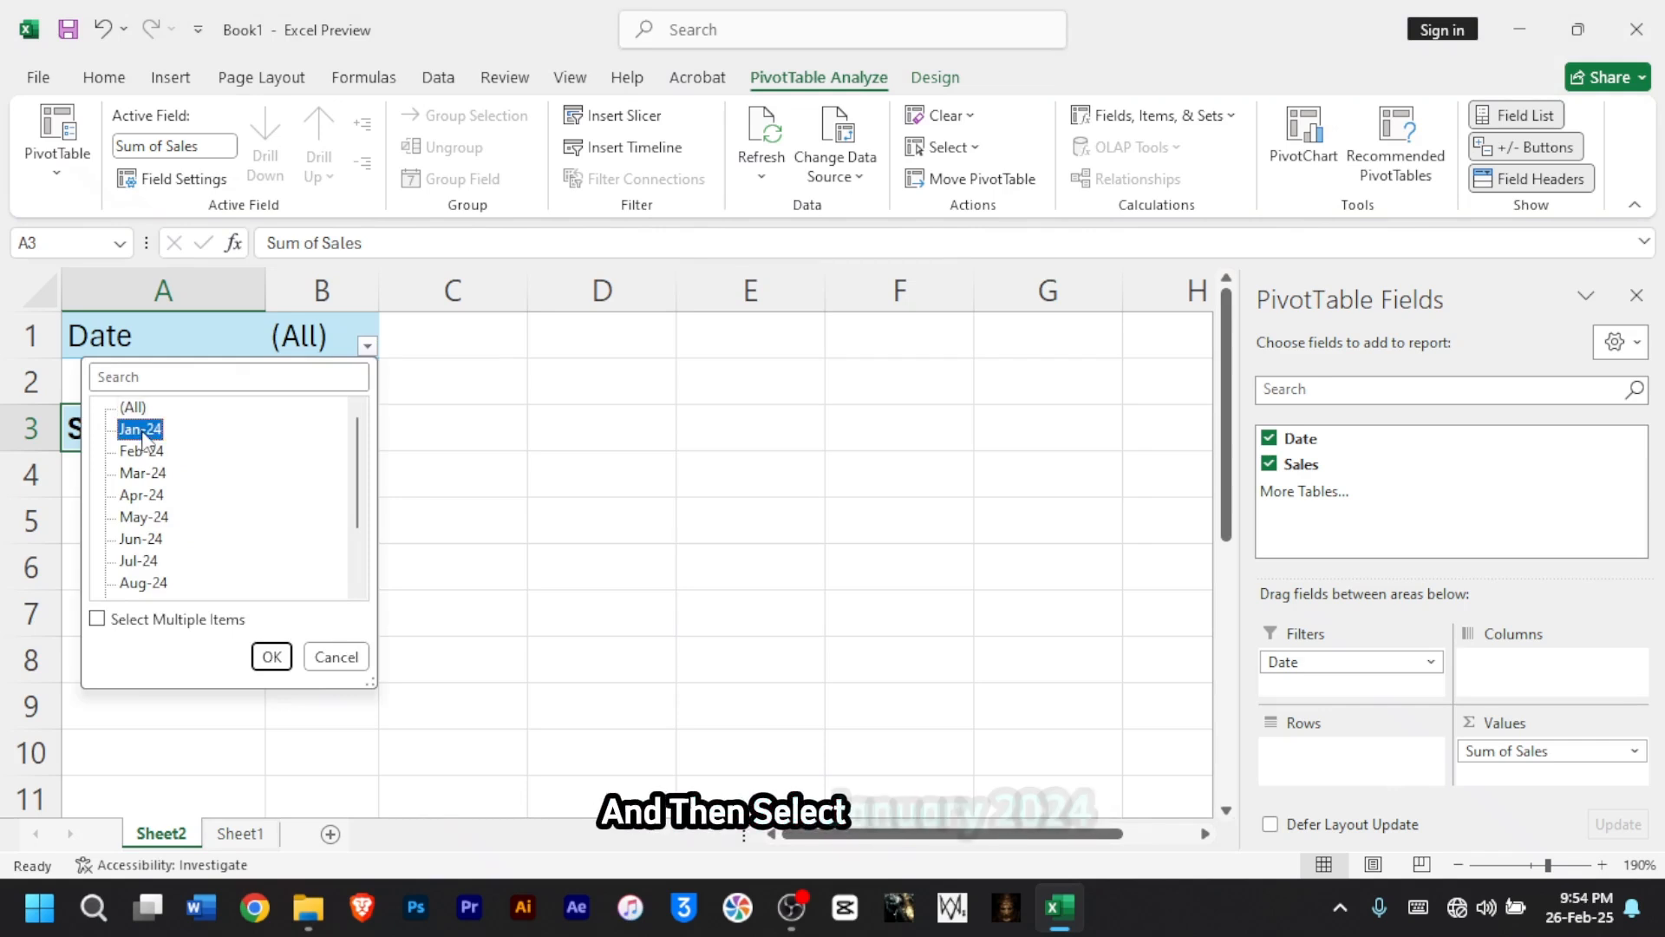
{"action": "left_click", "coordinate": [269, 658]}
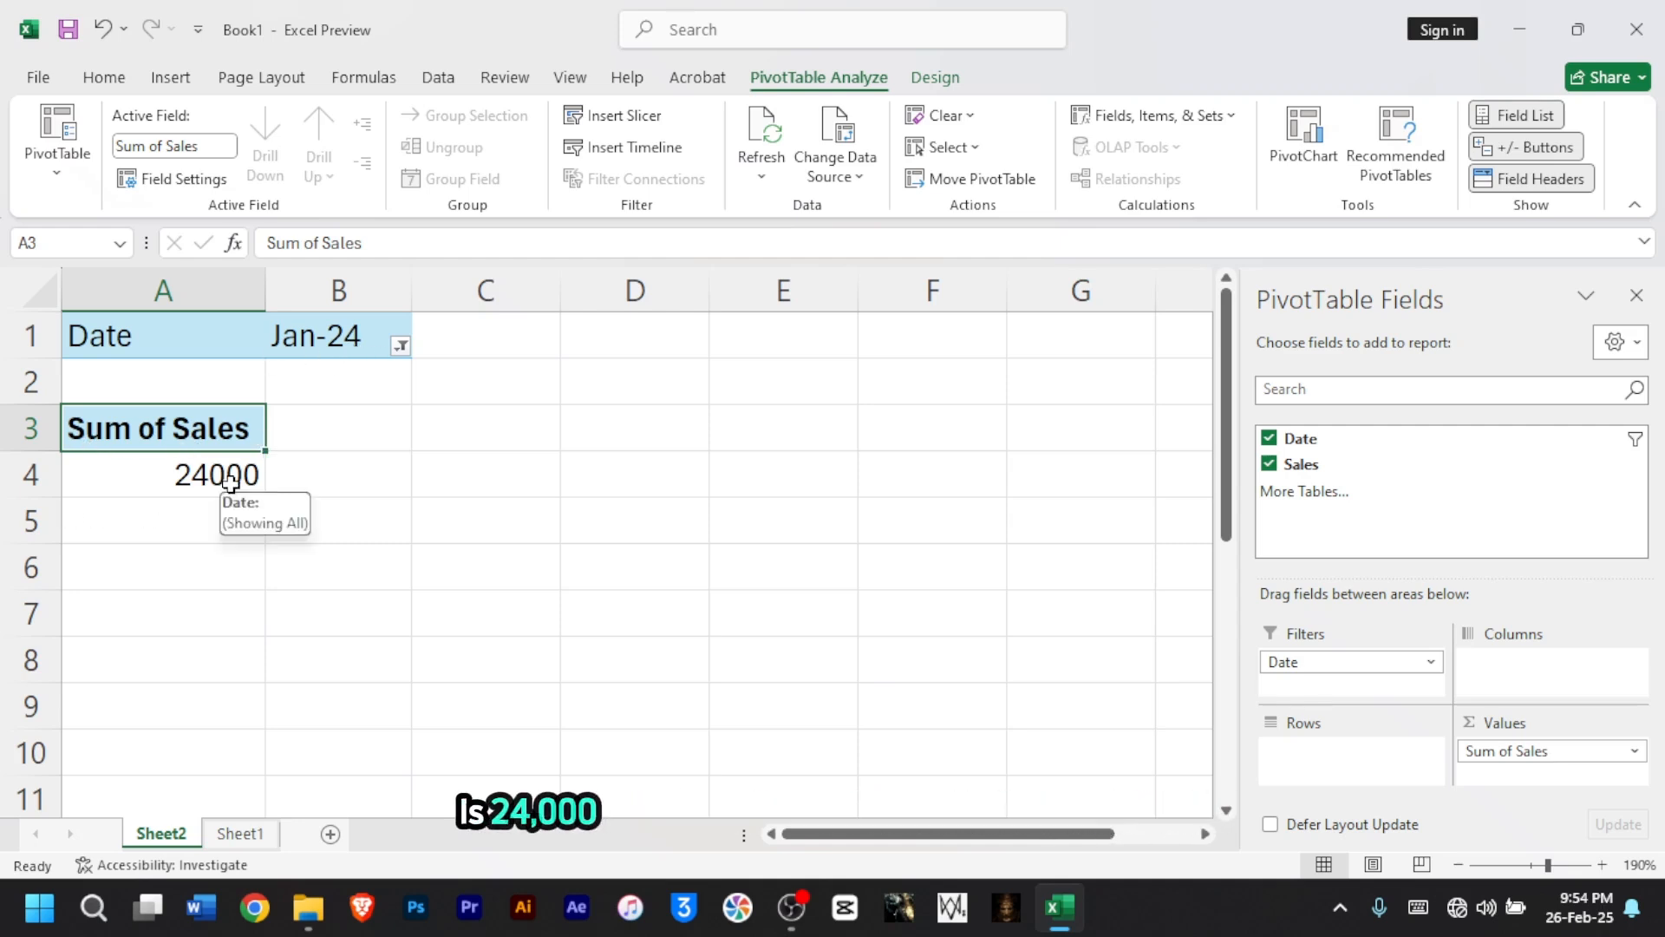
{"action": "left_click", "coordinate": [254, 836]}
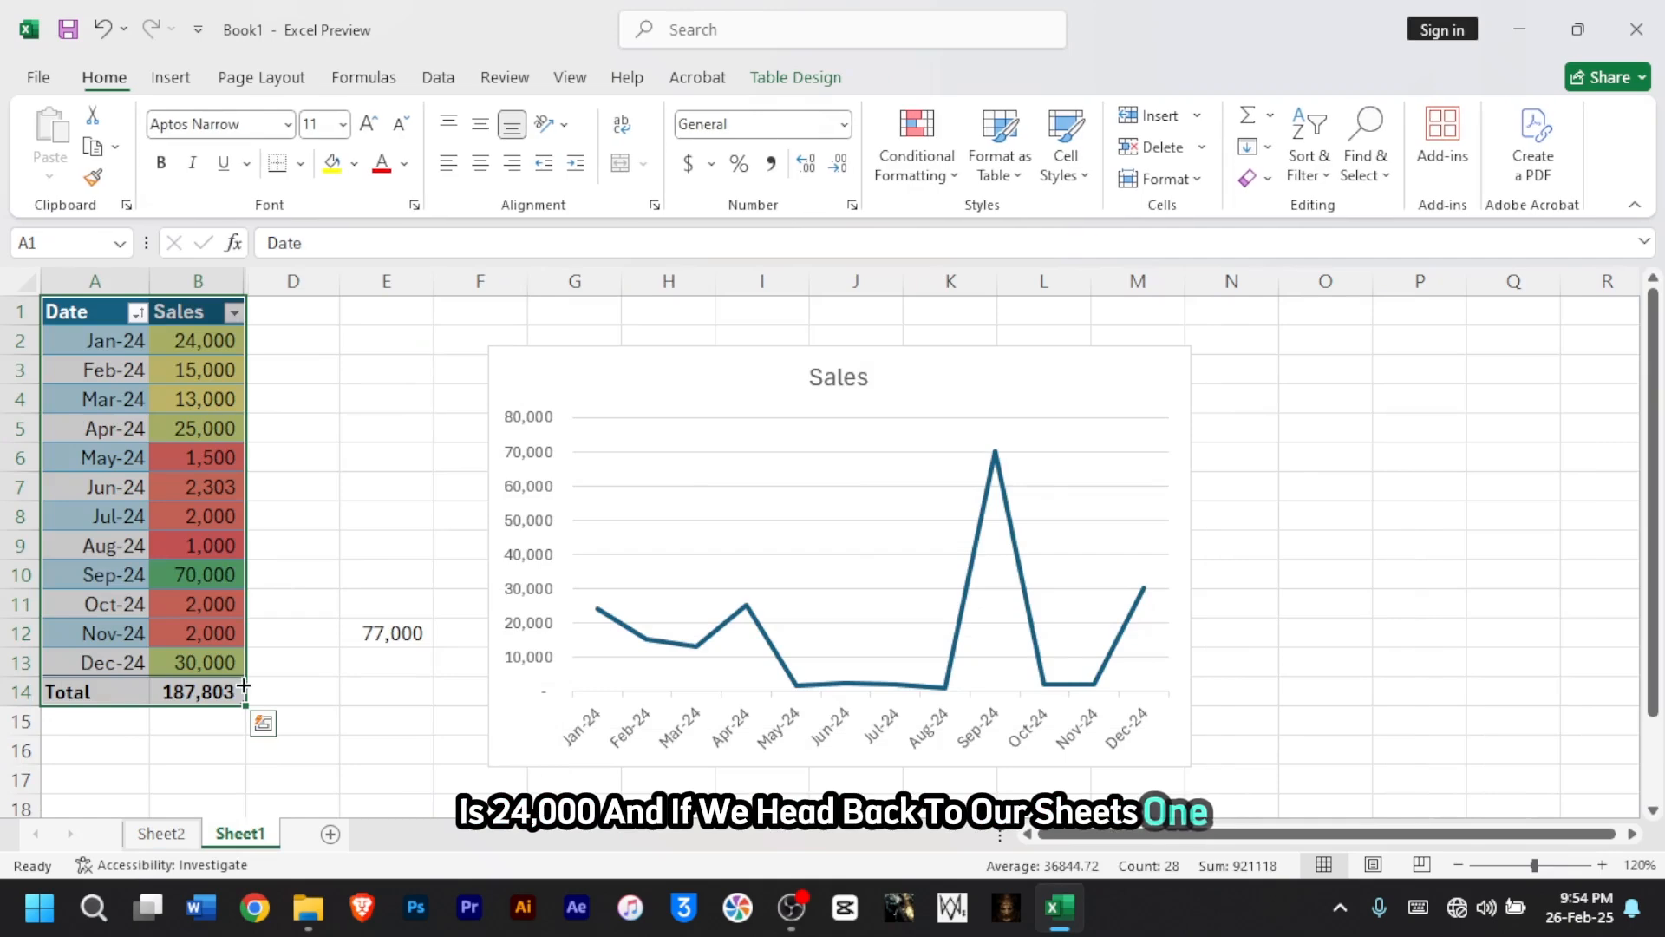
{"action": "left_click", "coordinate": [183, 835]}
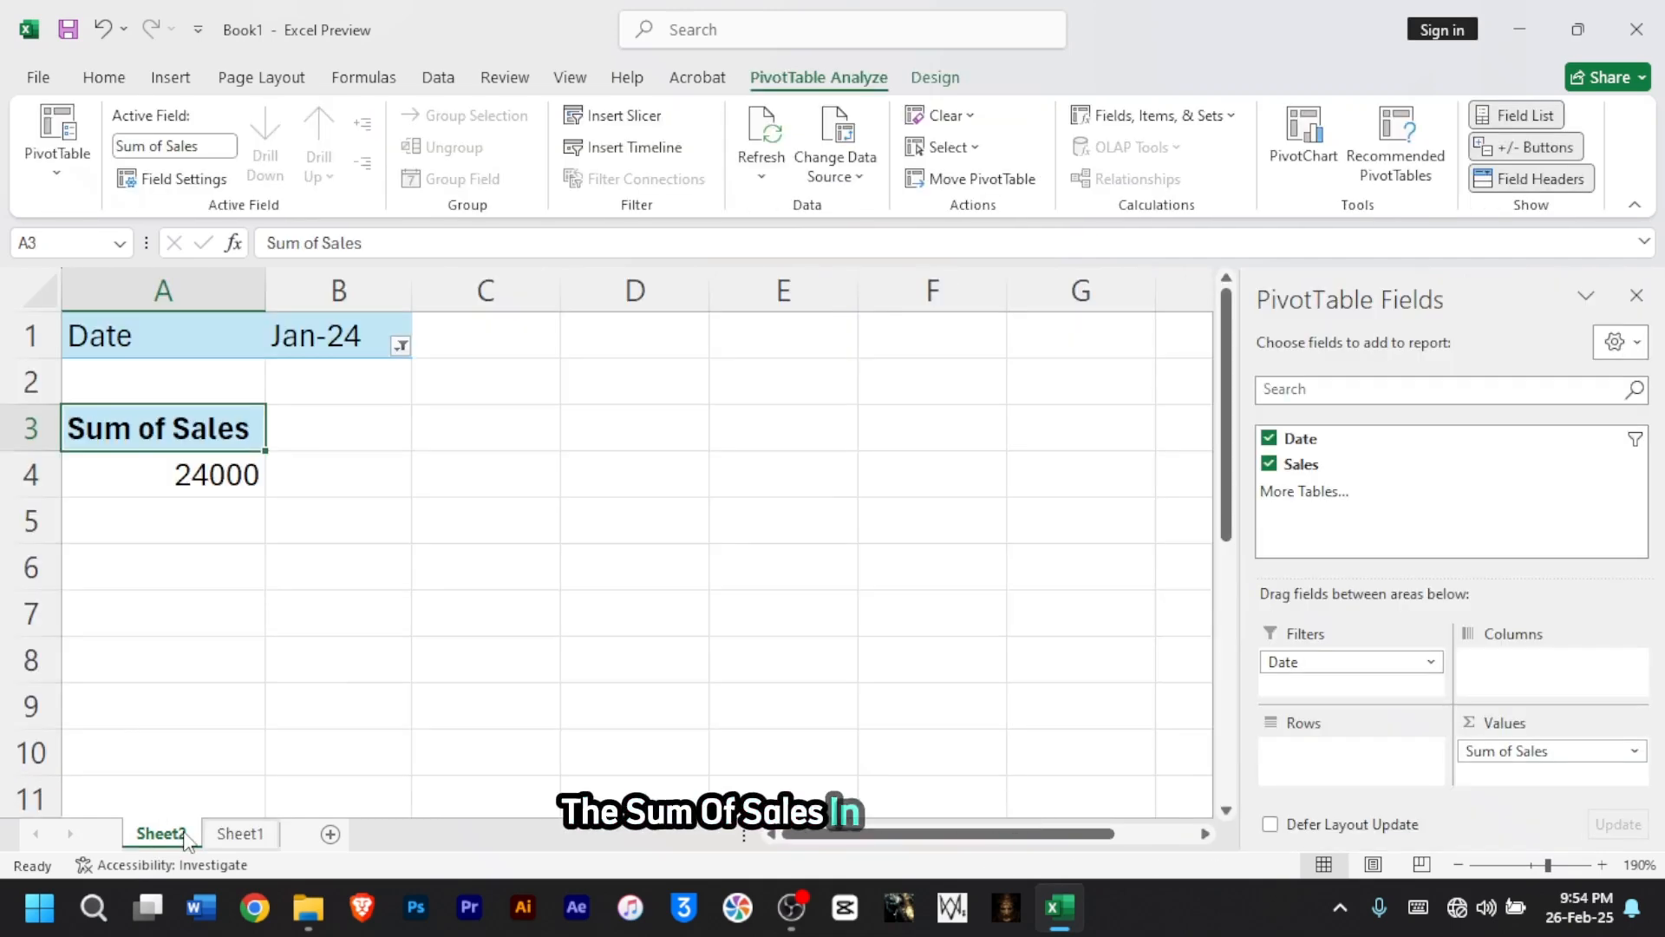
- Allow multiple items in the PivotTable's Date filter and include Jan-24, Feb-24 and Mar-24
{"action": "left_click", "coordinate": [401, 348]}
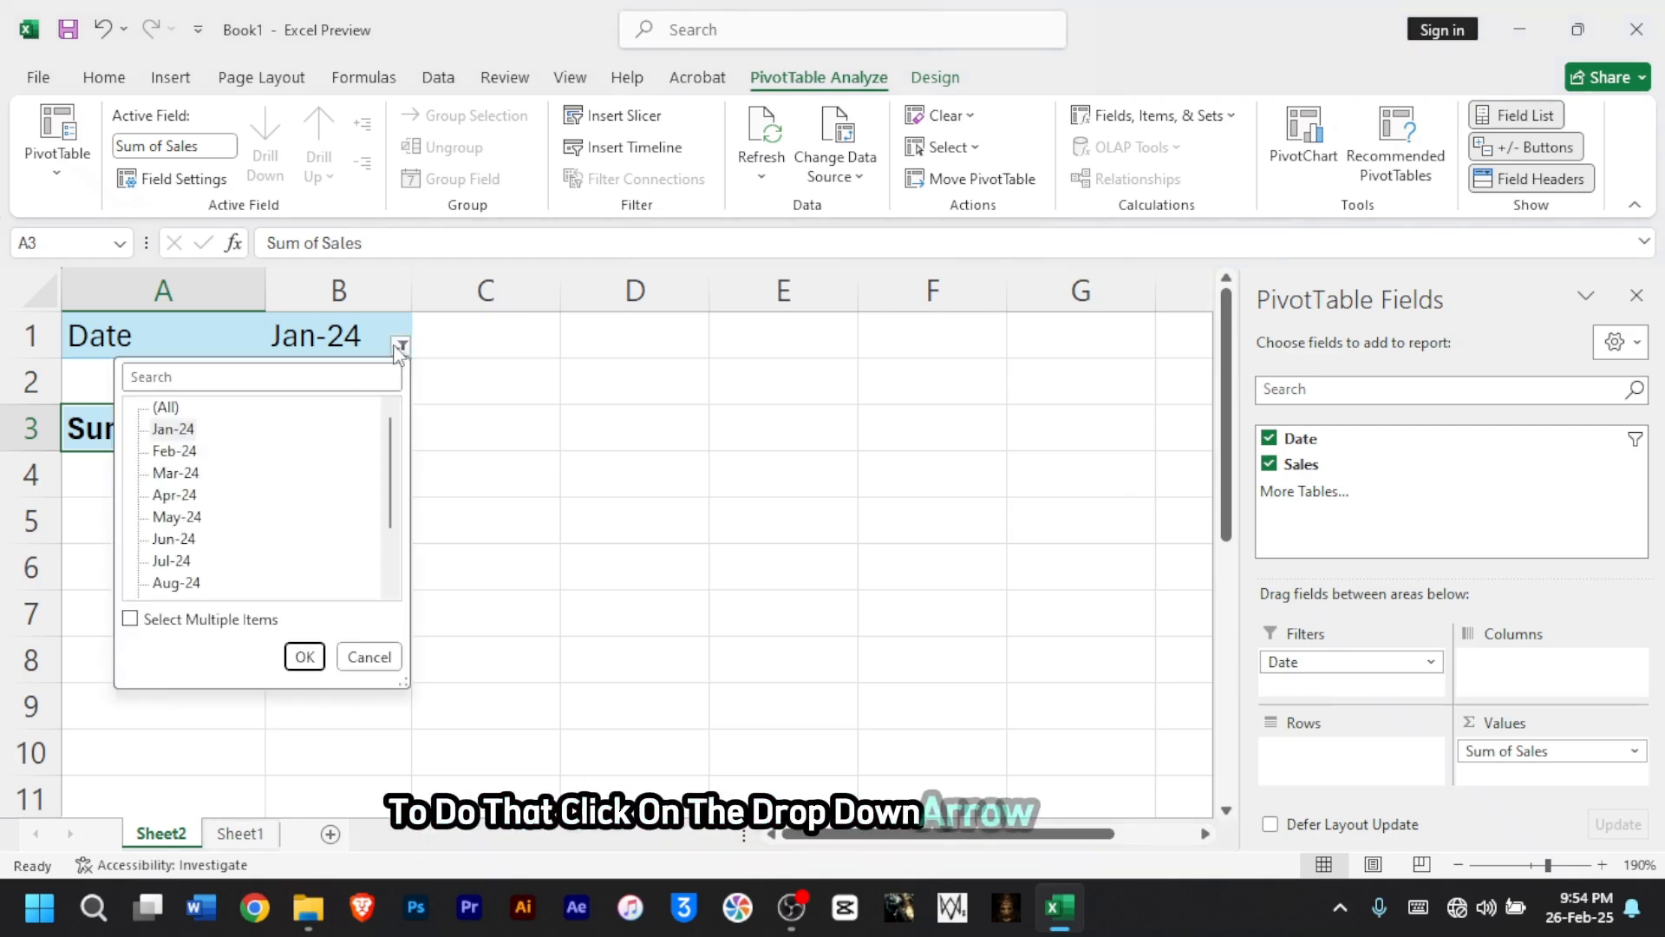
{"action": "left_click", "coordinate": [183, 621]}
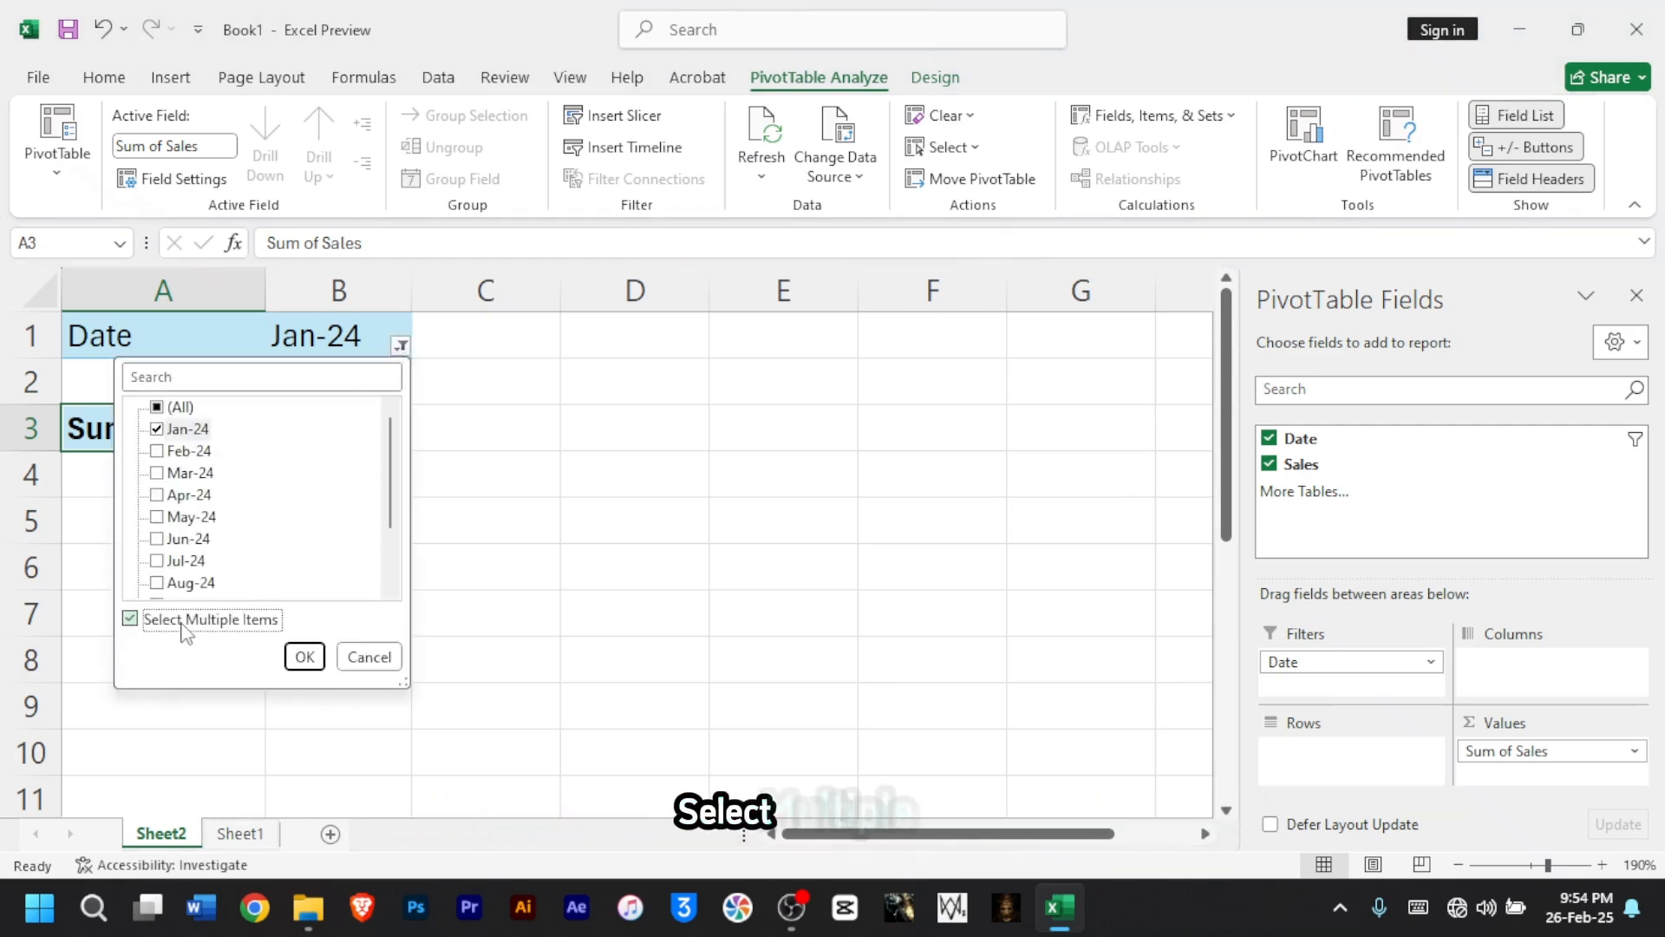
{"action": "left_click", "coordinate": [158, 452]}
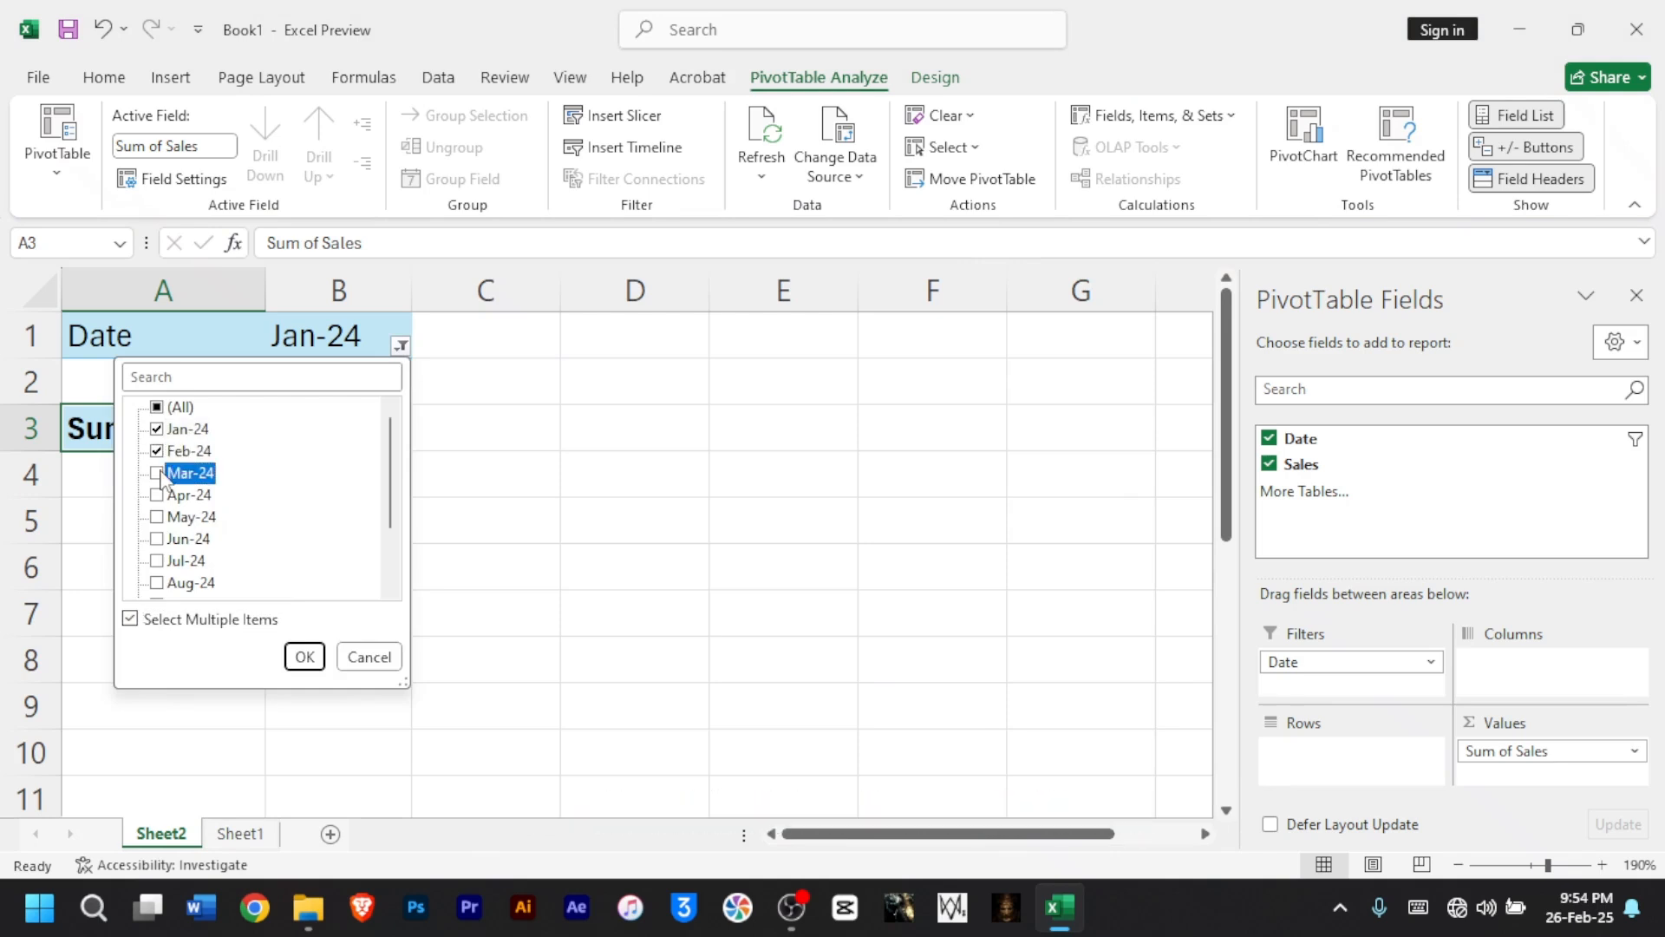
{"action": "left_click", "coordinate": [305, 658]}
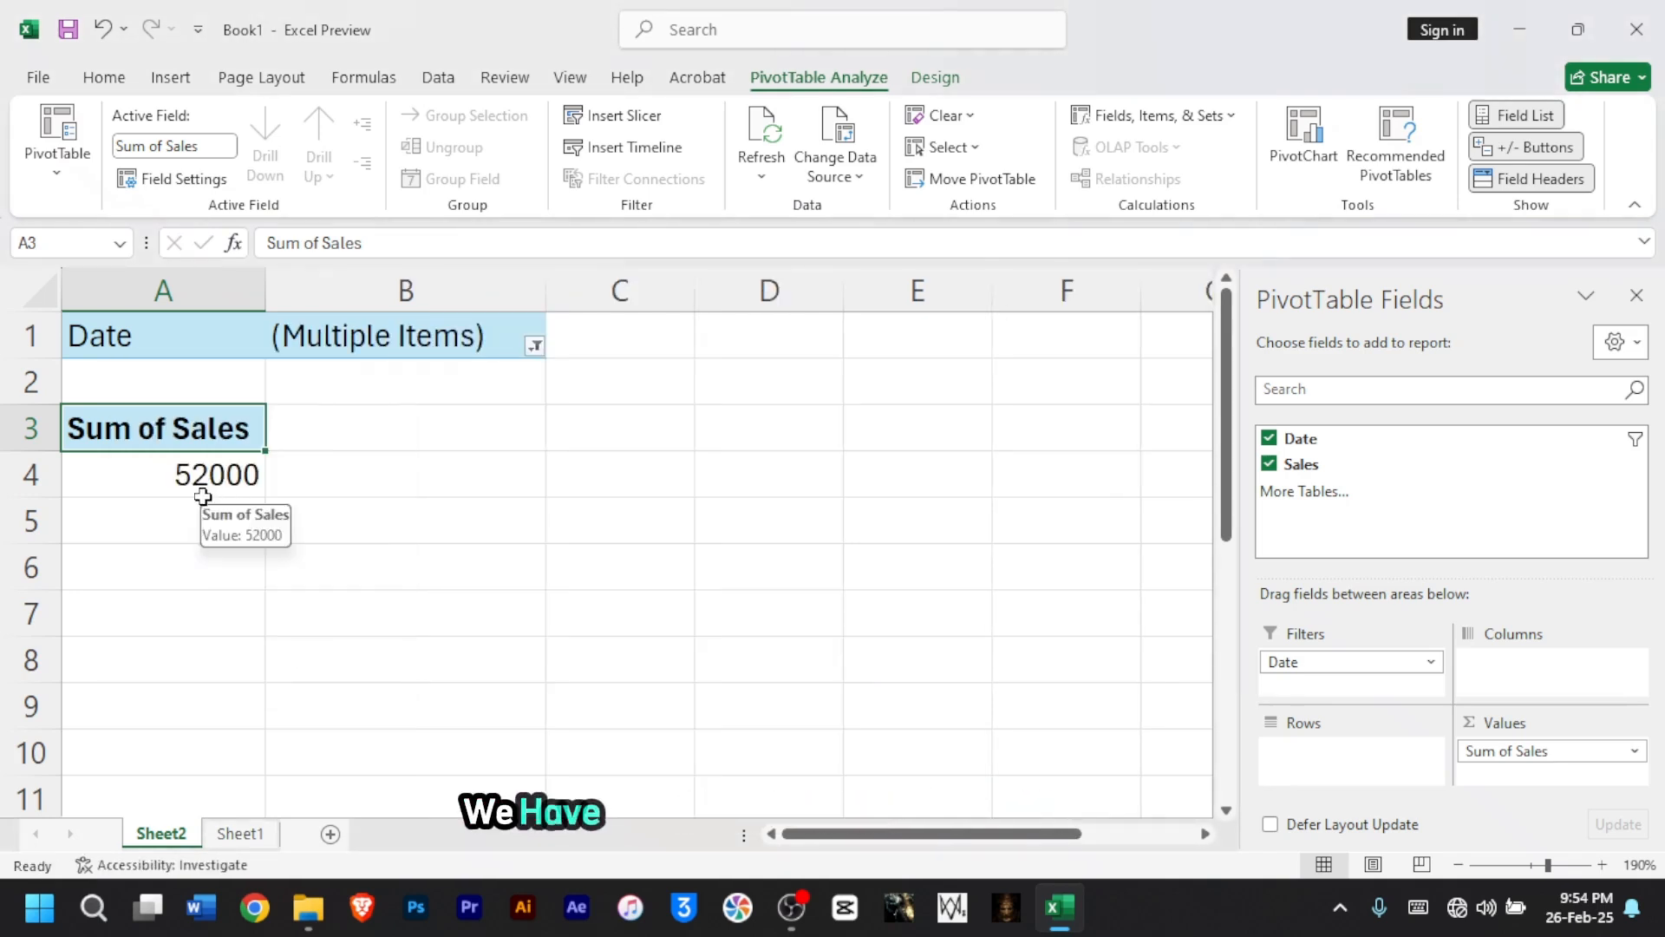
- Summarize the PivotTable's Sales values for the selected months by Average instead of Sum
{"action": "mouse_move", "coordinate": [209, 494]}
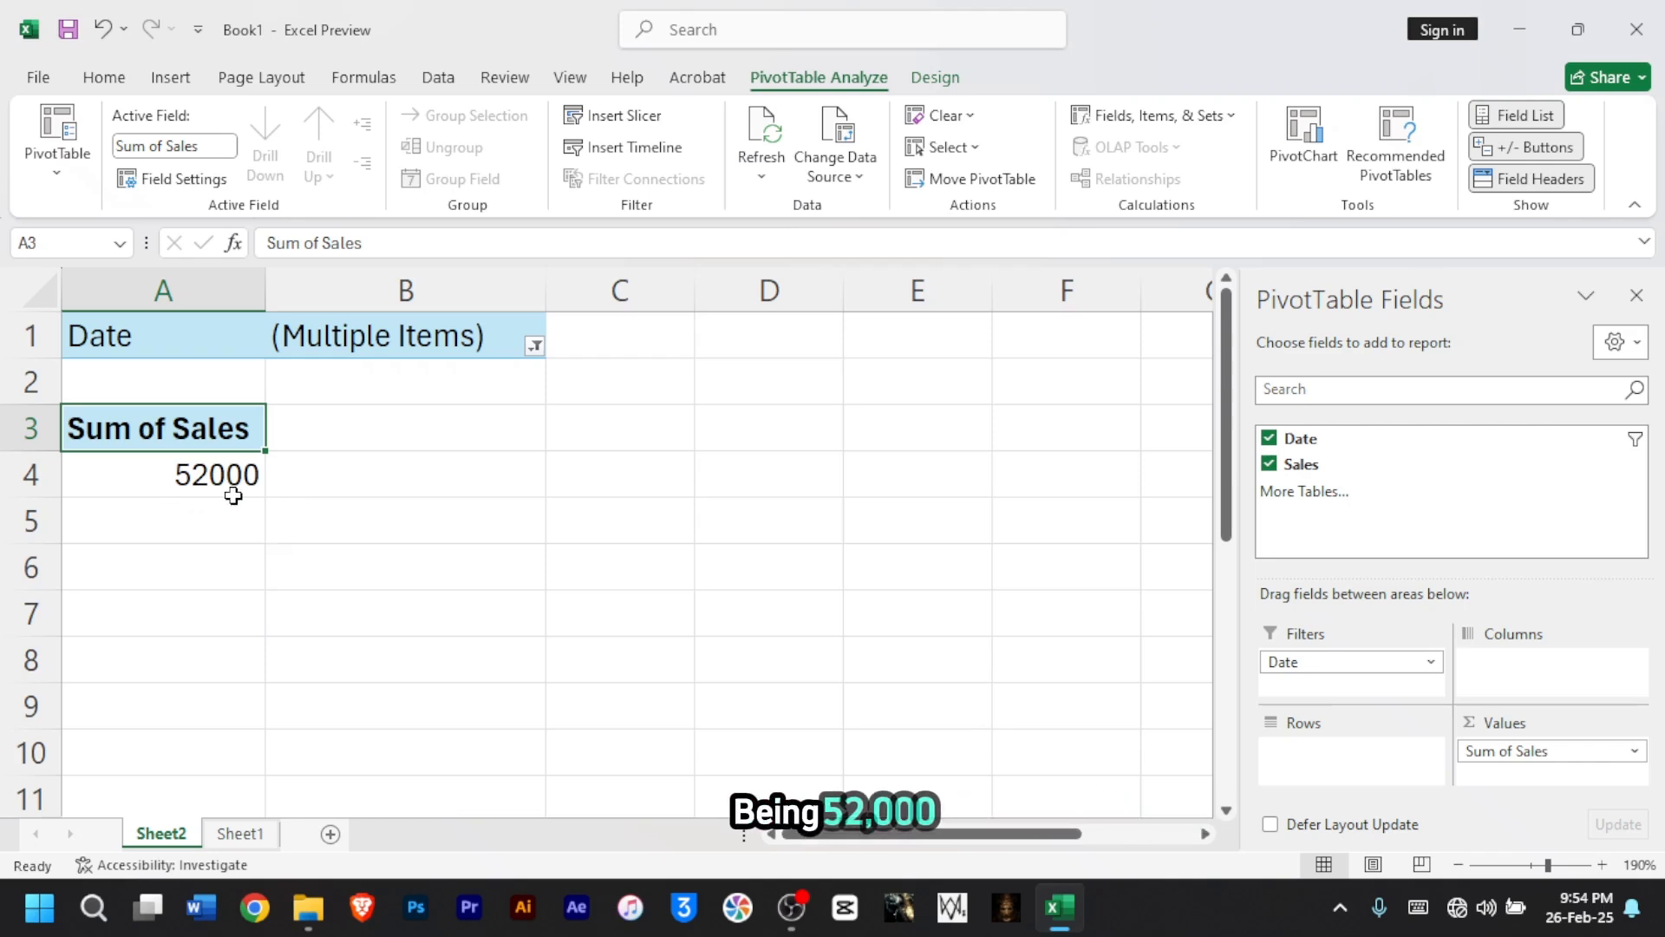
{"action": "left_click", "coordinate": [231, 486]}
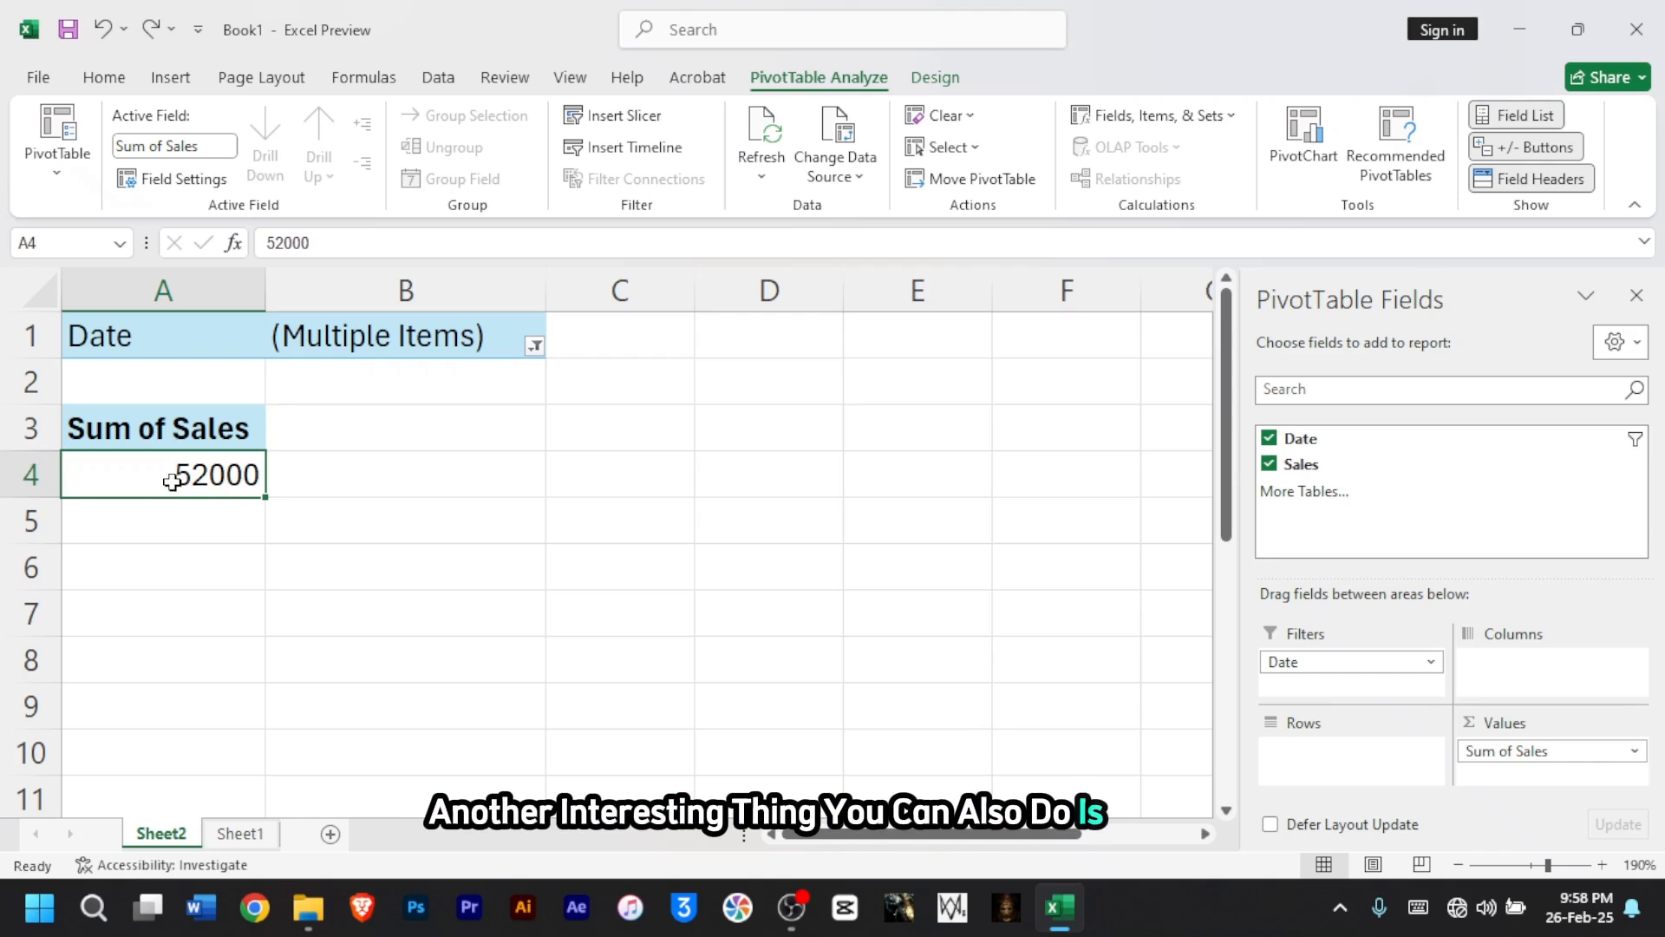
{"action": "right_click", "coordinate": [200, 490]}
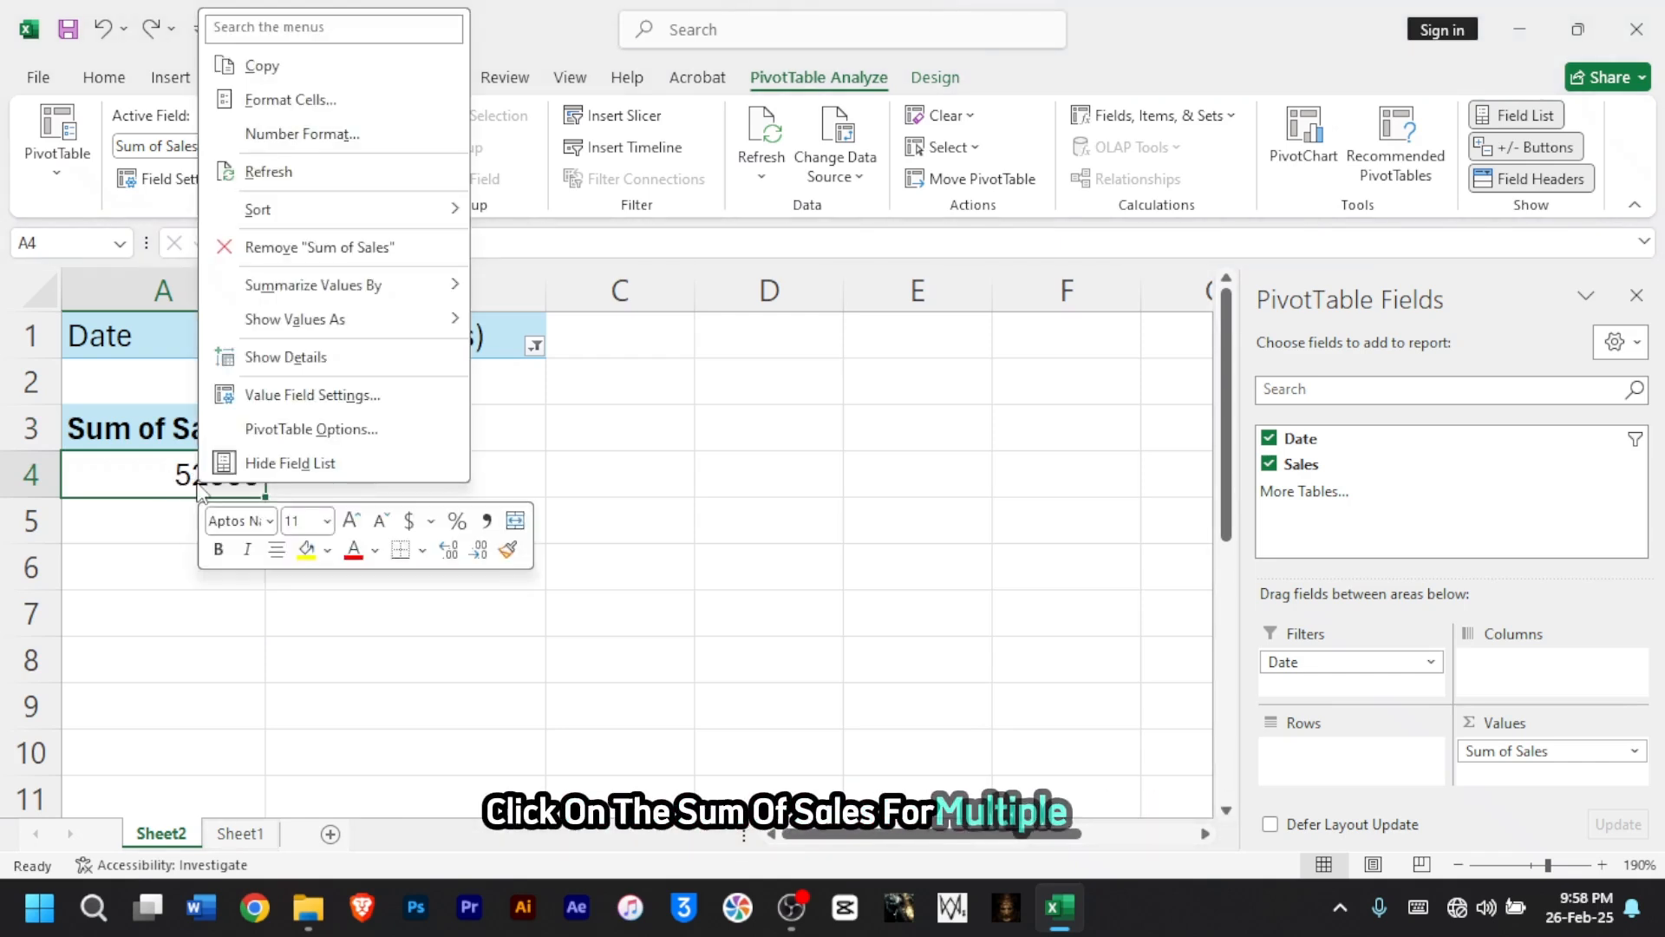
{"action": "mouse_move", "coordinate": [423, 288]}
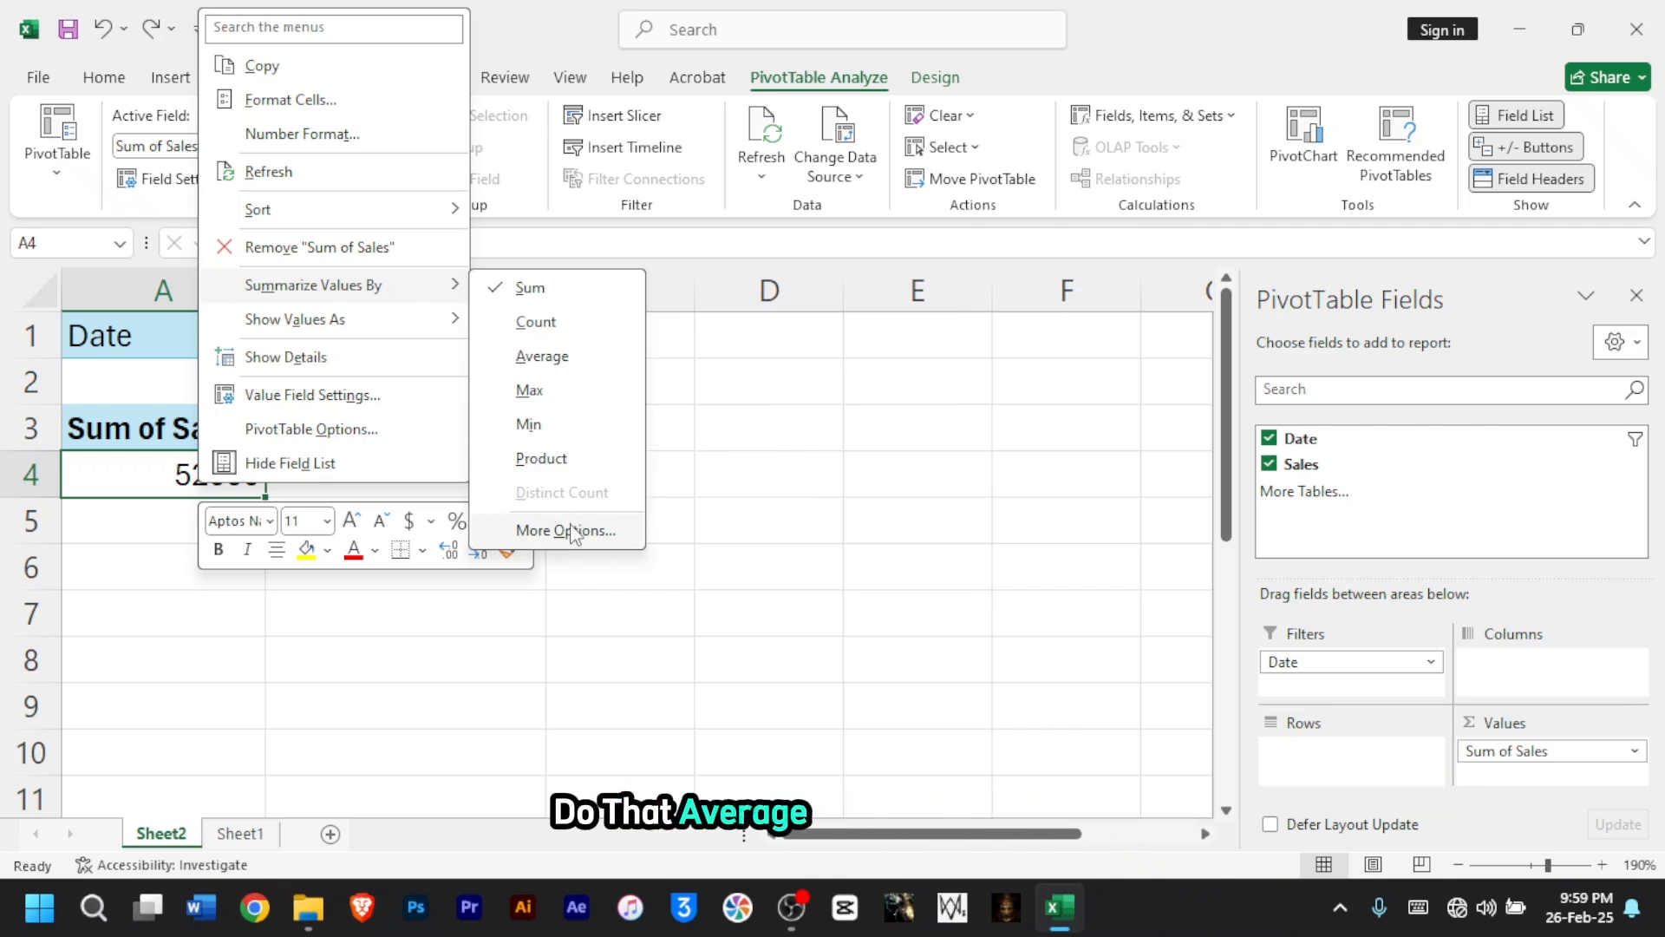
{"action": "left_click", "coordinate": [542, 364]}
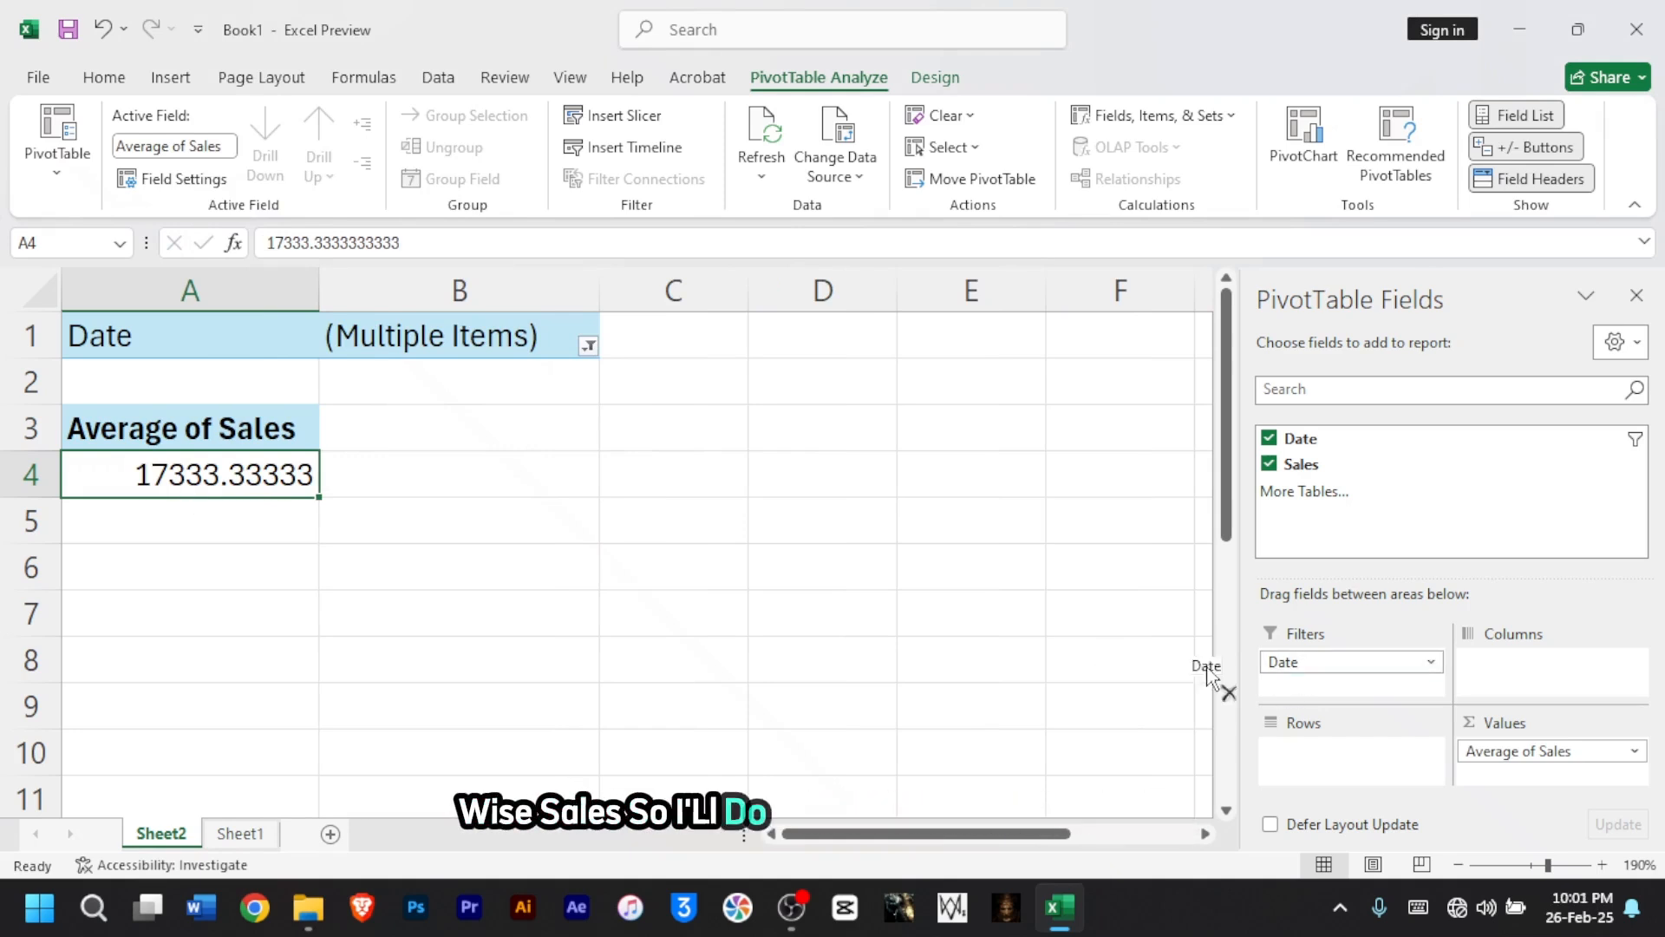
- Clear the Date filter and the averaged Sales value from the PivotTable, and place Date in the rows
{"action": "left_click_drag", "start_coordinate": [1208, 668], "coordinate": [900, 602]}
{"action": "left_click_drag", "start_coordinate": [1312, 442], "coordinate": [1345, 746]}
{"action": "scroll", "coordinate": [528, 494], "scroll_direction": "down", "scroll_amount": 2}
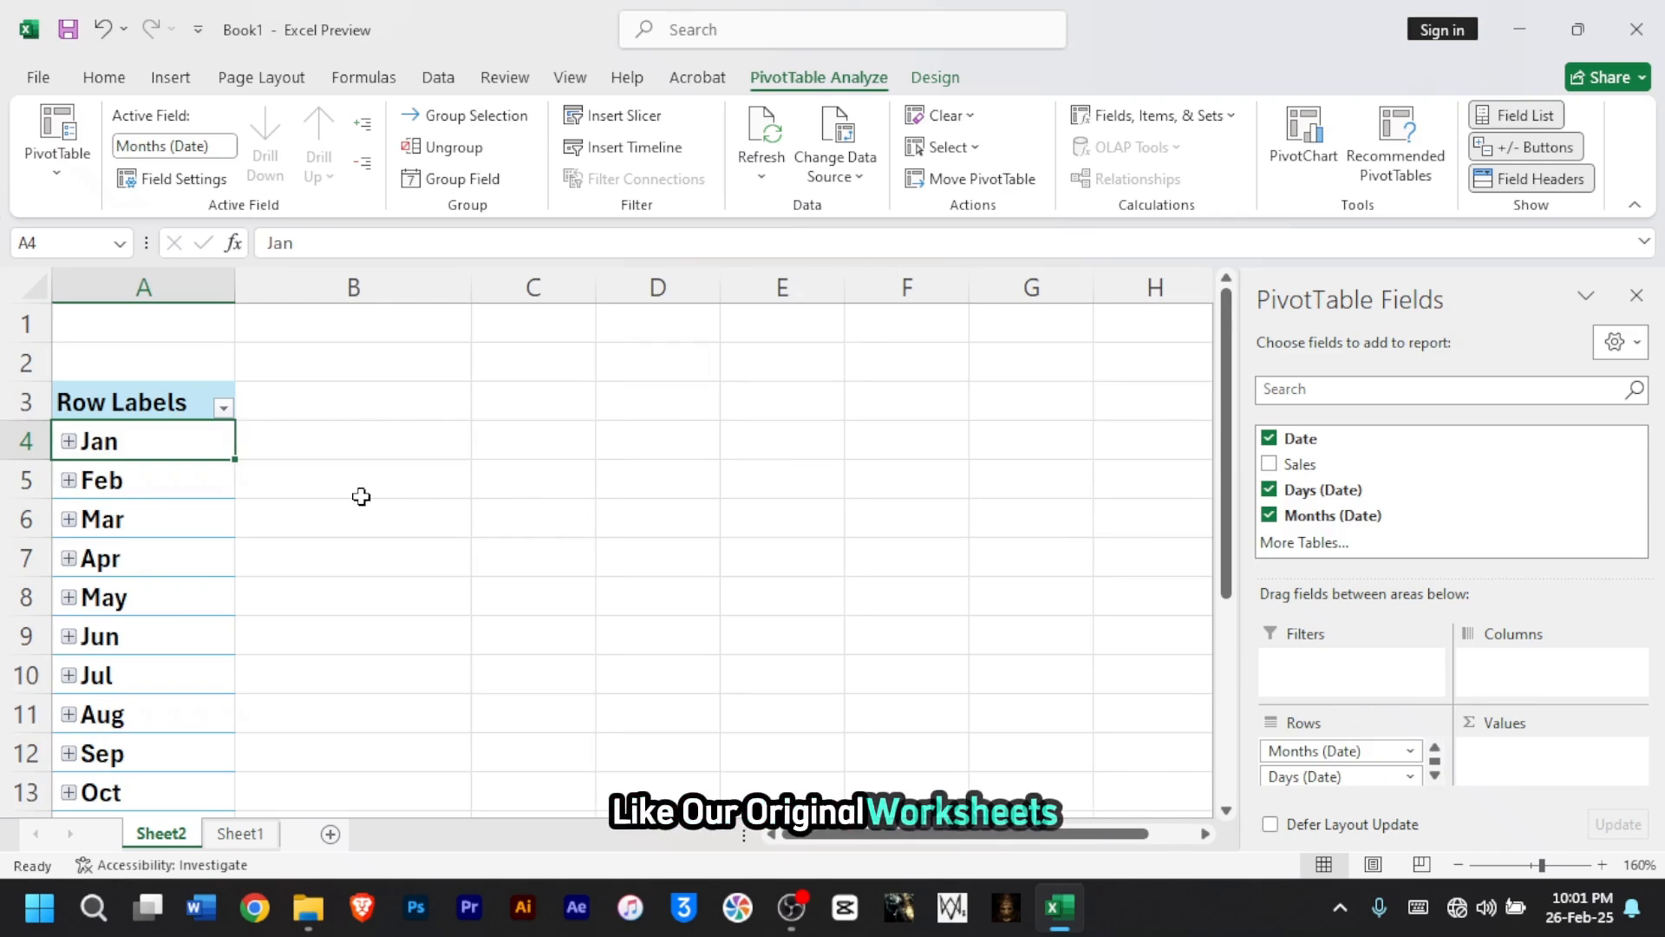
{"action": "scroll", "coordinate": [361, 496], "scroll_direction": "down", "scroll_amount": 1}
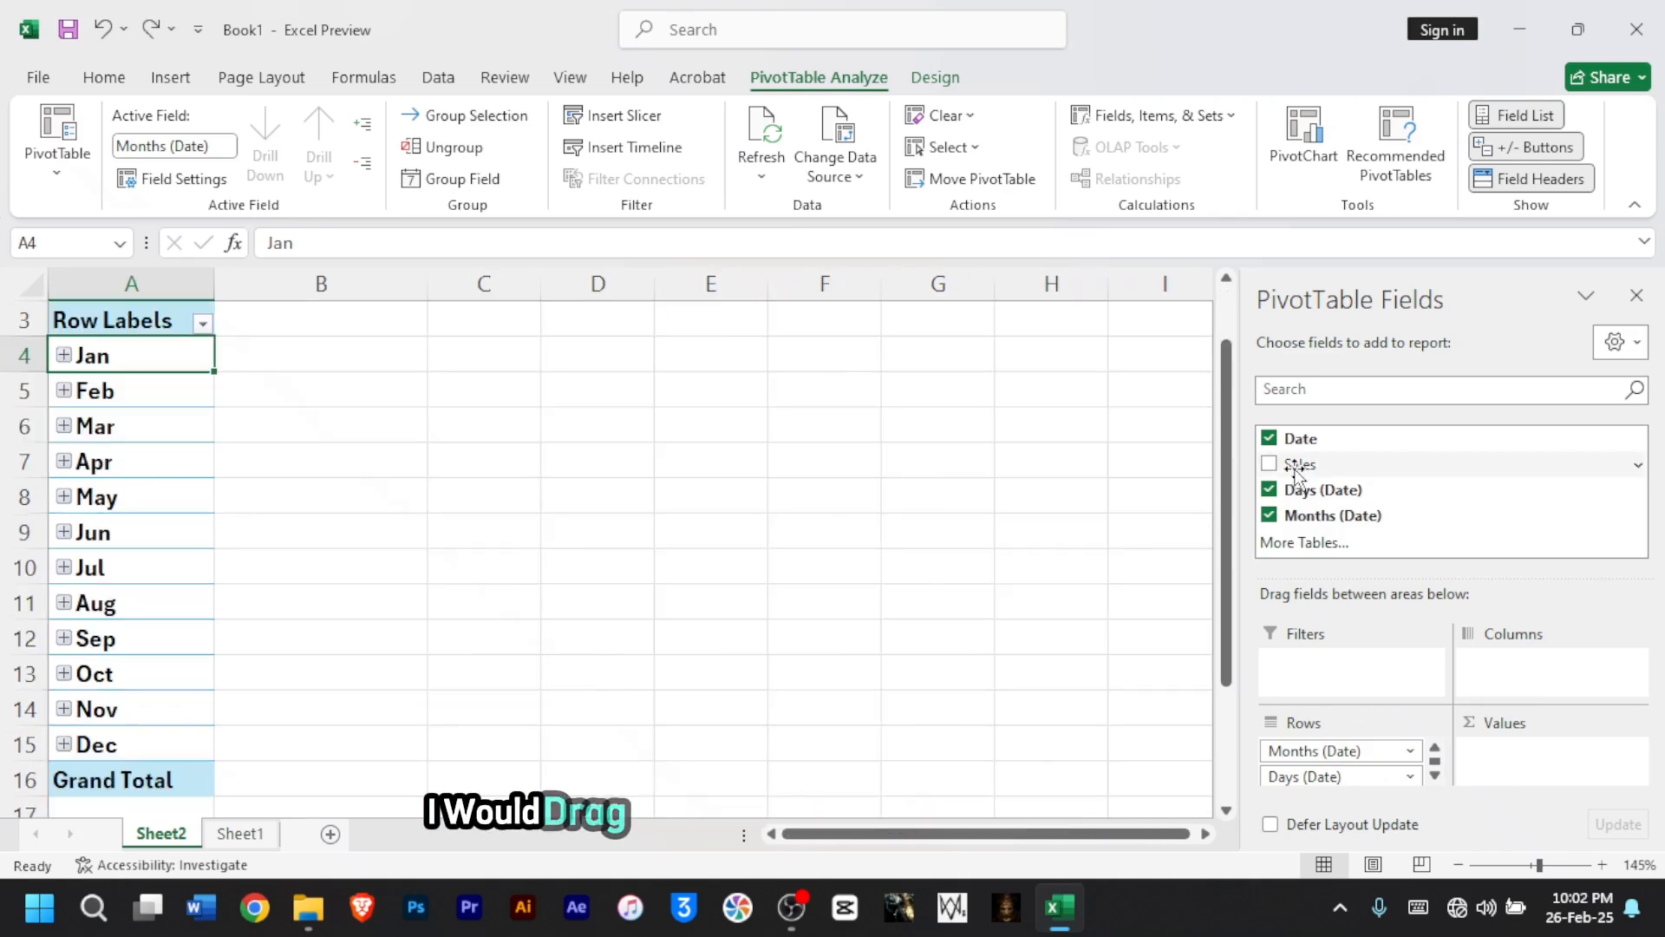
- Add Sales to the PivotTable's values and compare the monthly sums with the table on Sheet1
{"action": "left_click_drag", "start_coordinate": [1296, 467], "coordinate": [1301, 470]}
{"action": "left_click_drag", "start_coordinate": [1516, 759], "coordinate": [1518, 755]}
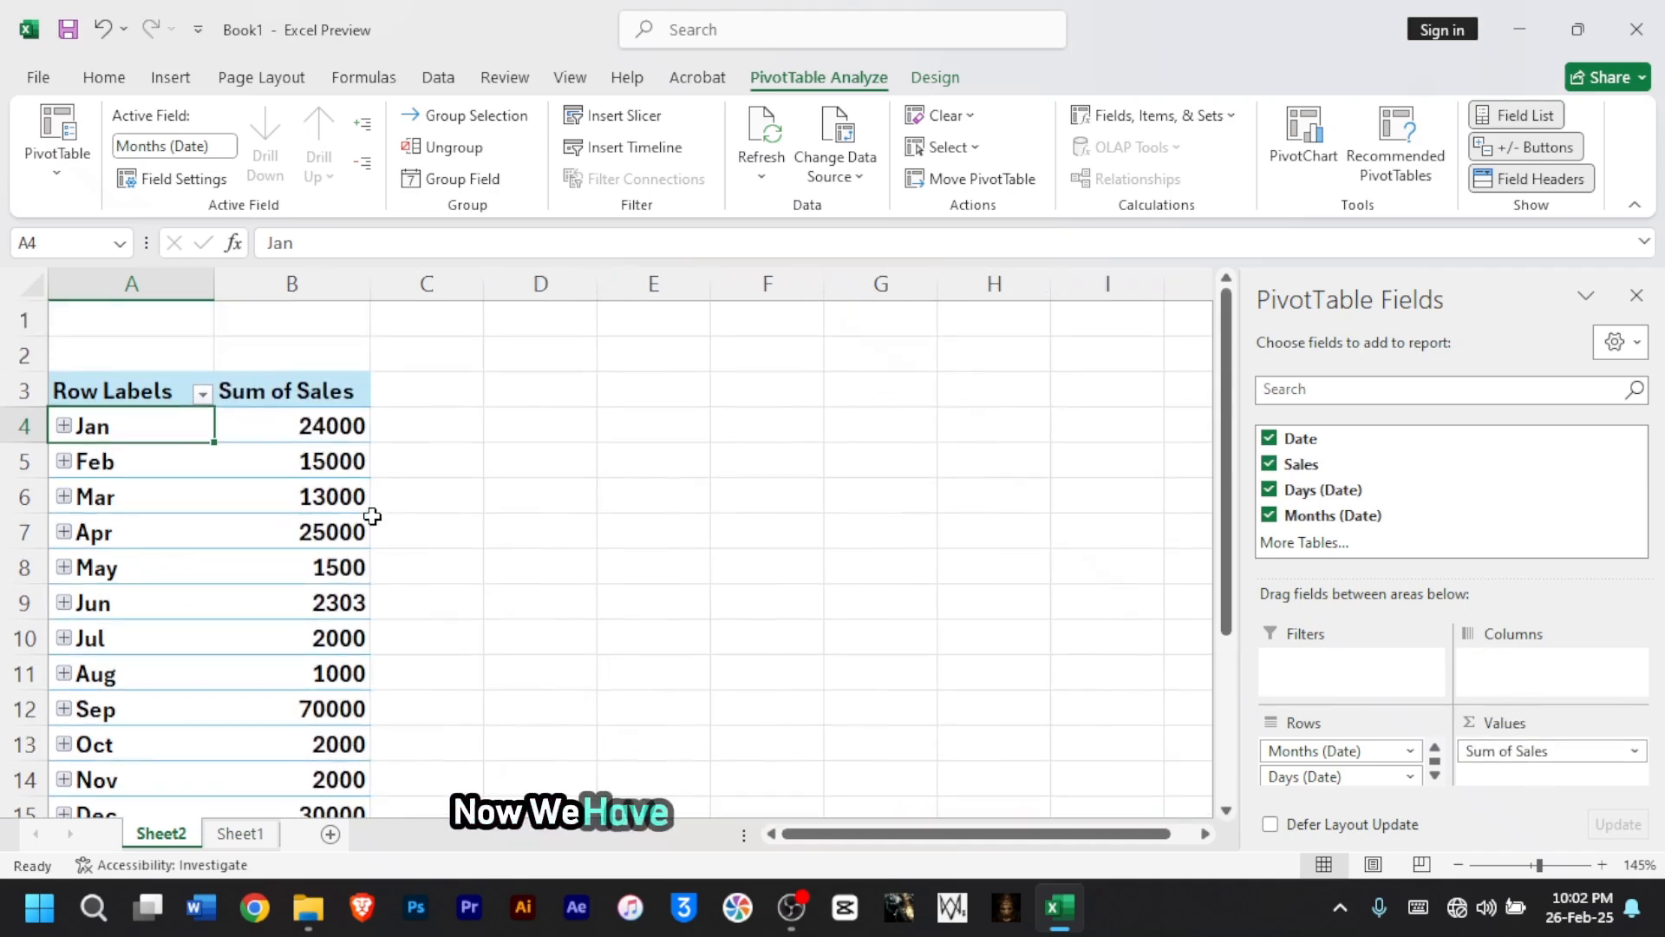
{"action": "scroll", "coordinate": [372, 516], "scroll_direction": "down", "scroll_amount": 1}
{"action": "left_click", "coordinate": [247, 838]}
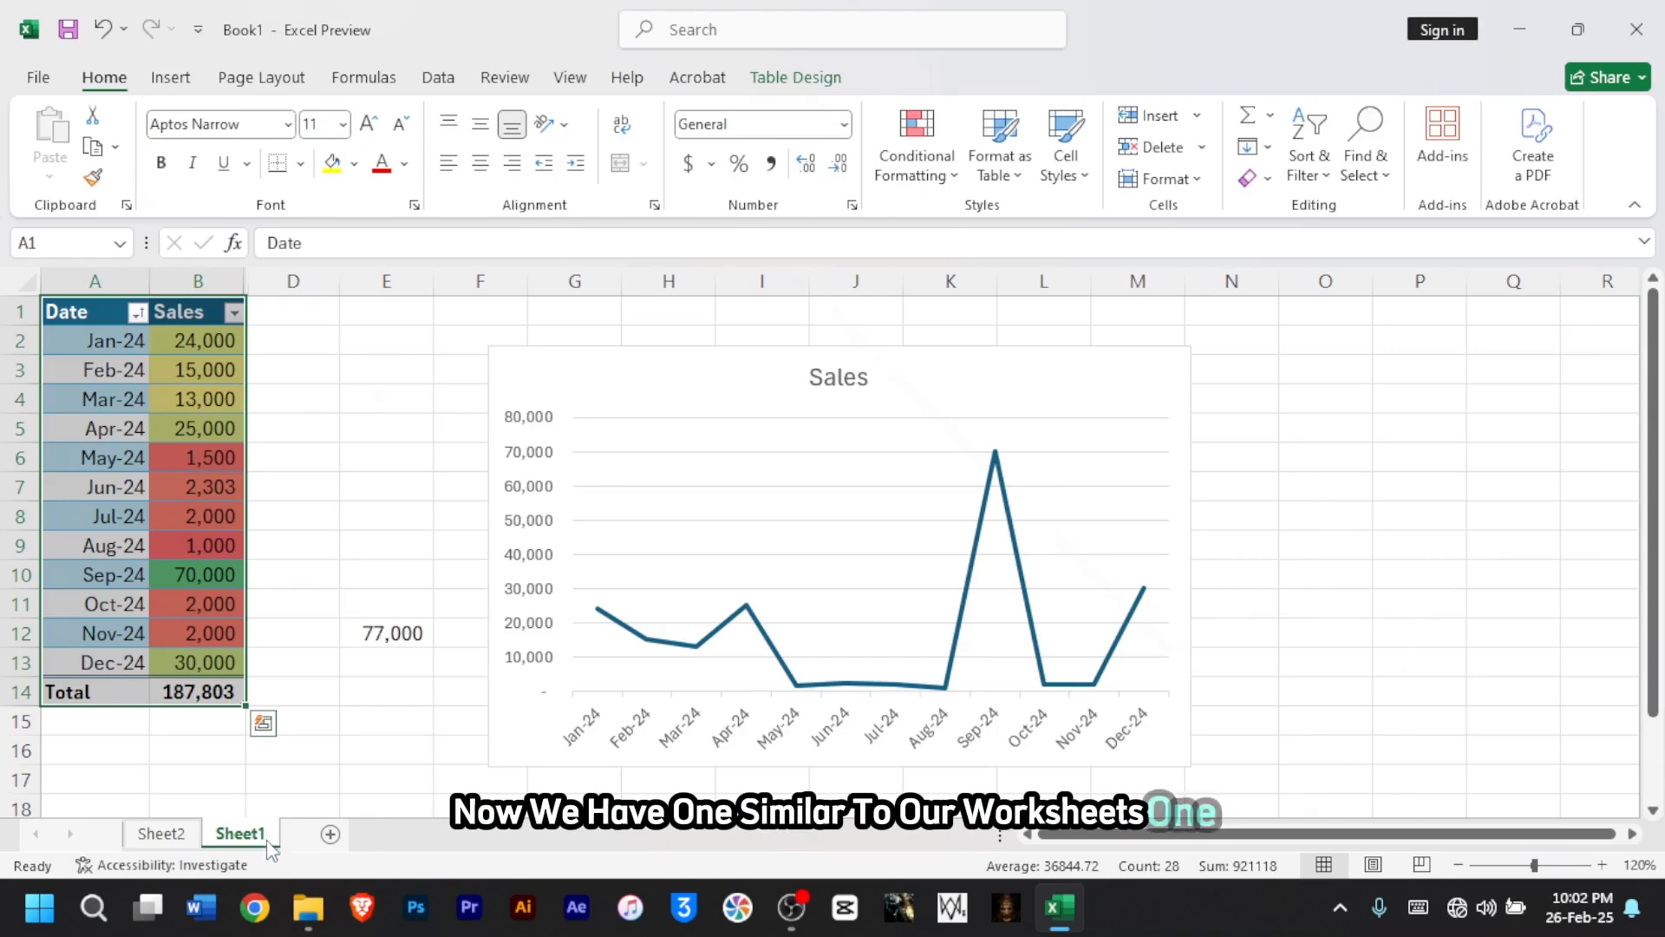
{"action": "left_click", "coordinate": [161, 834]}
- Show the PivotTable's Sales values as % of Grand Total and review the monthly shares through September
{"action": "left_click", "coordinate": [330, 426]}
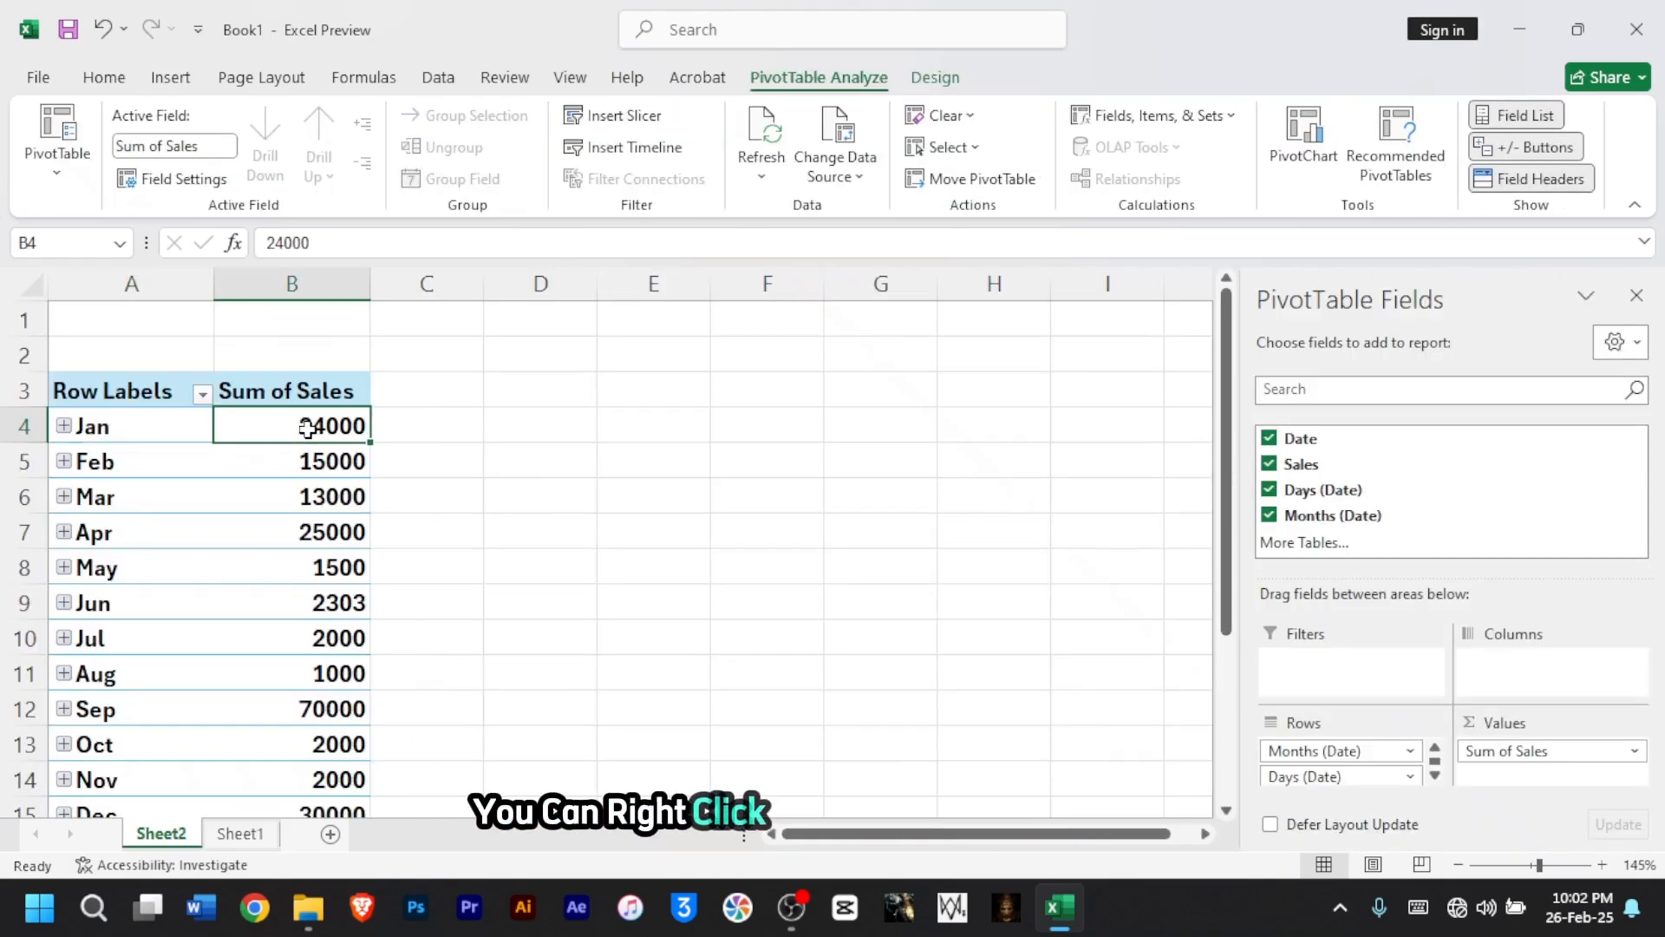
{"action": "right_click", "coordinate": [294, 436]}
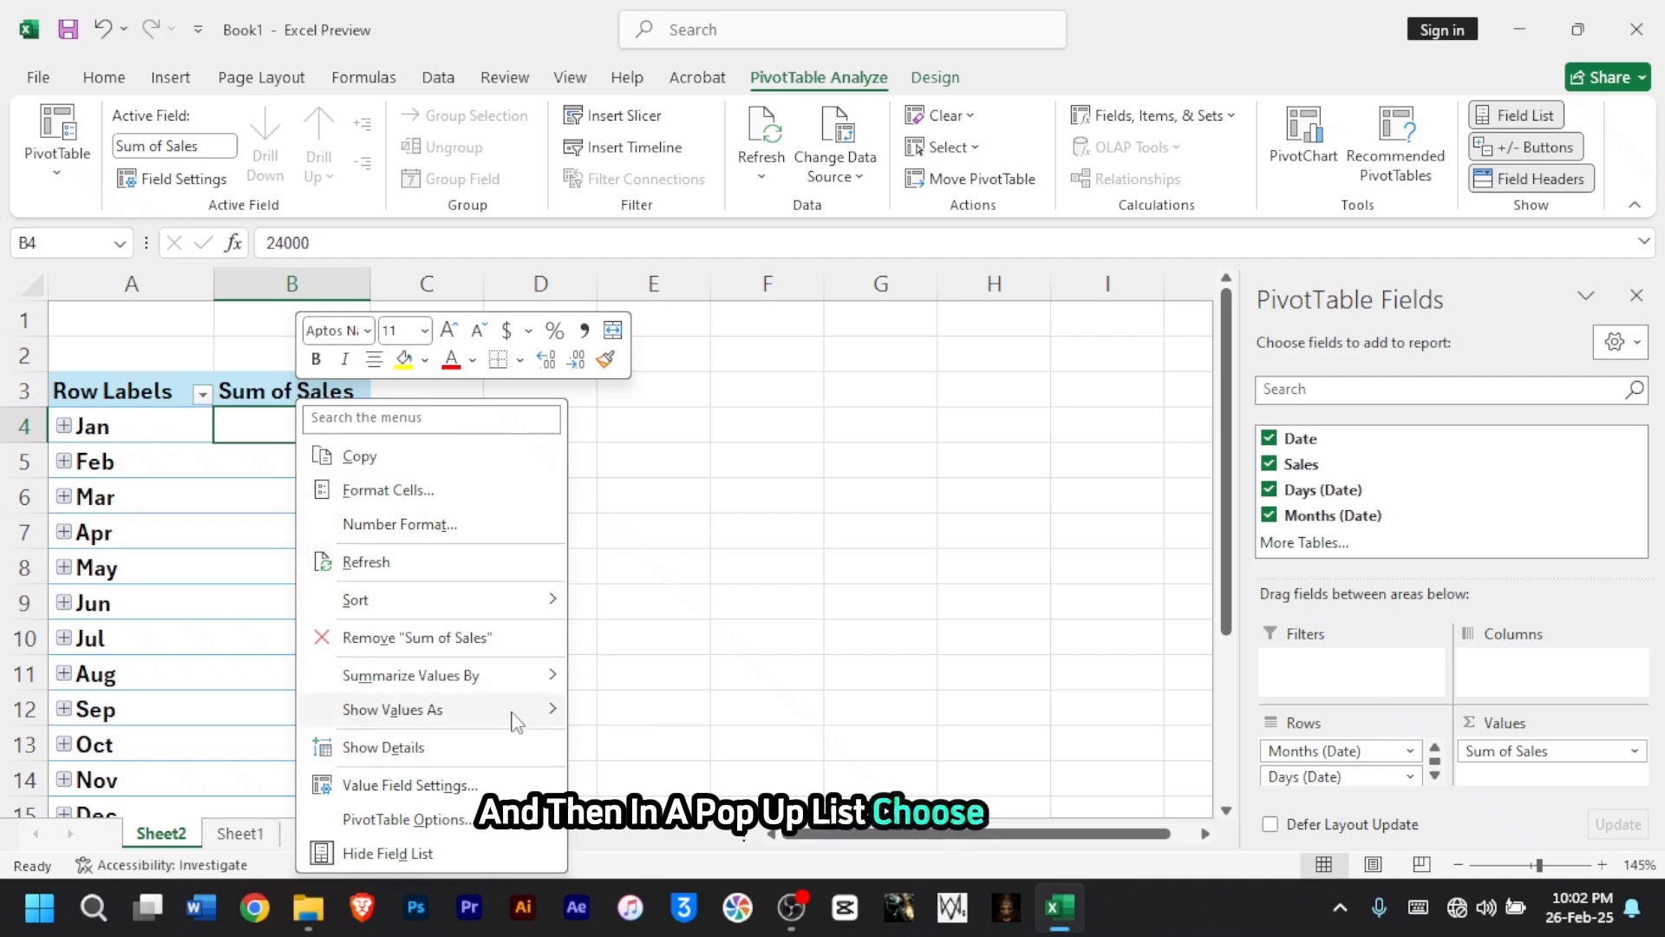
{"action": "mouse_move", "coordinate": [537, 716]}
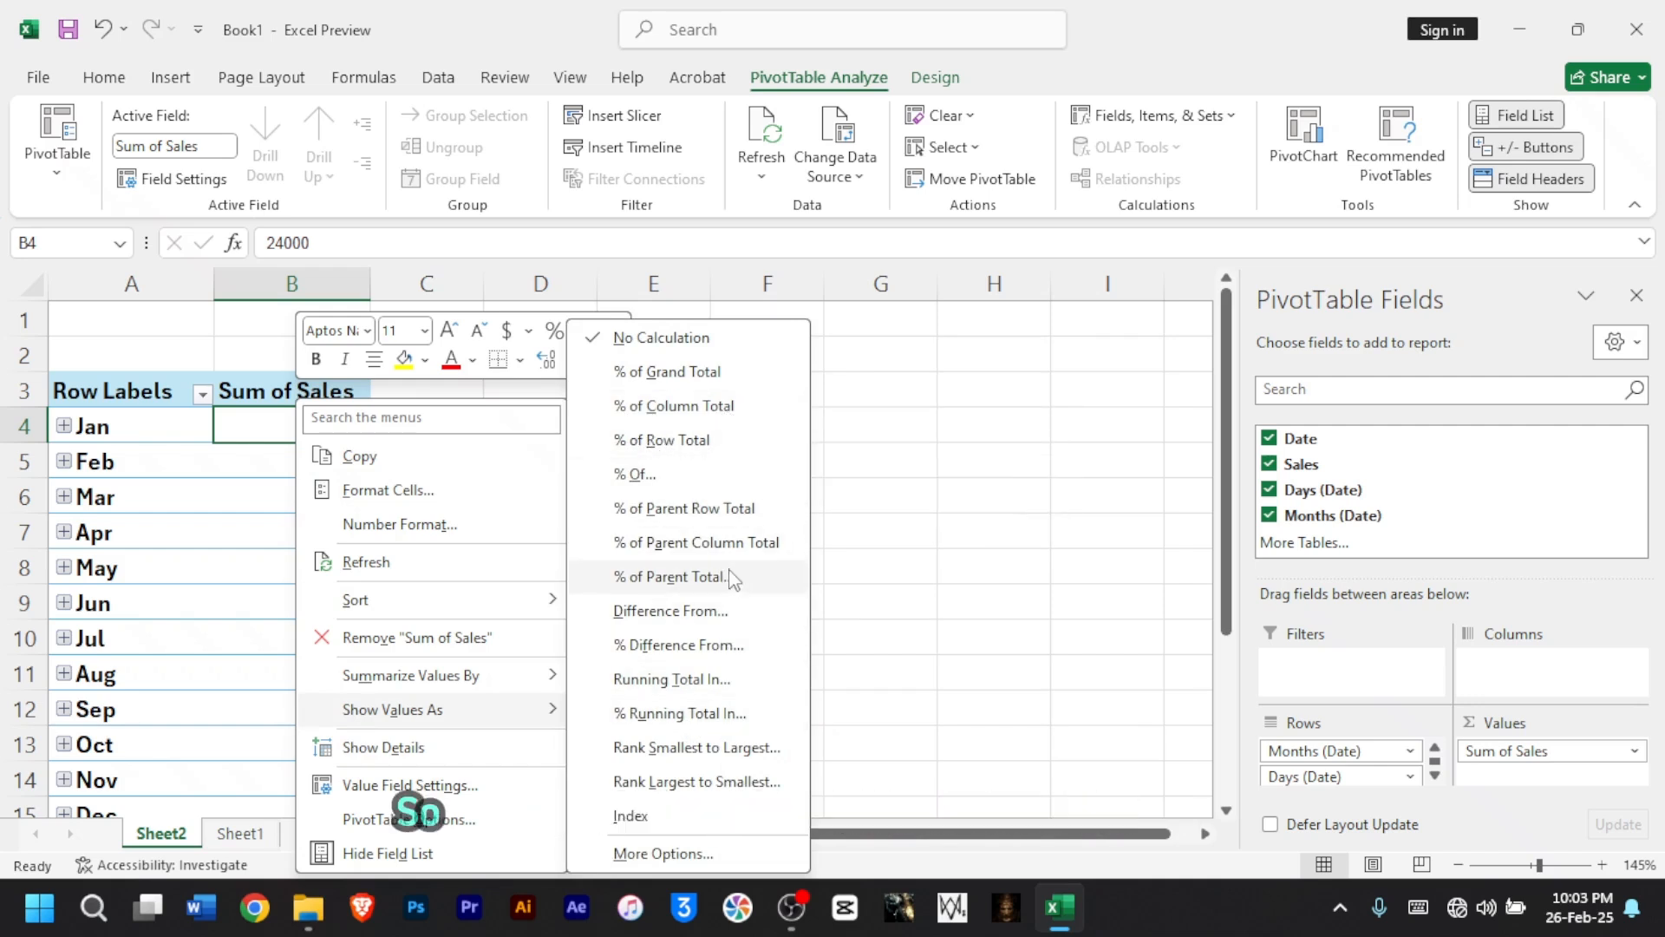
{"action": "left_click", "coordinate": [681, 375]}
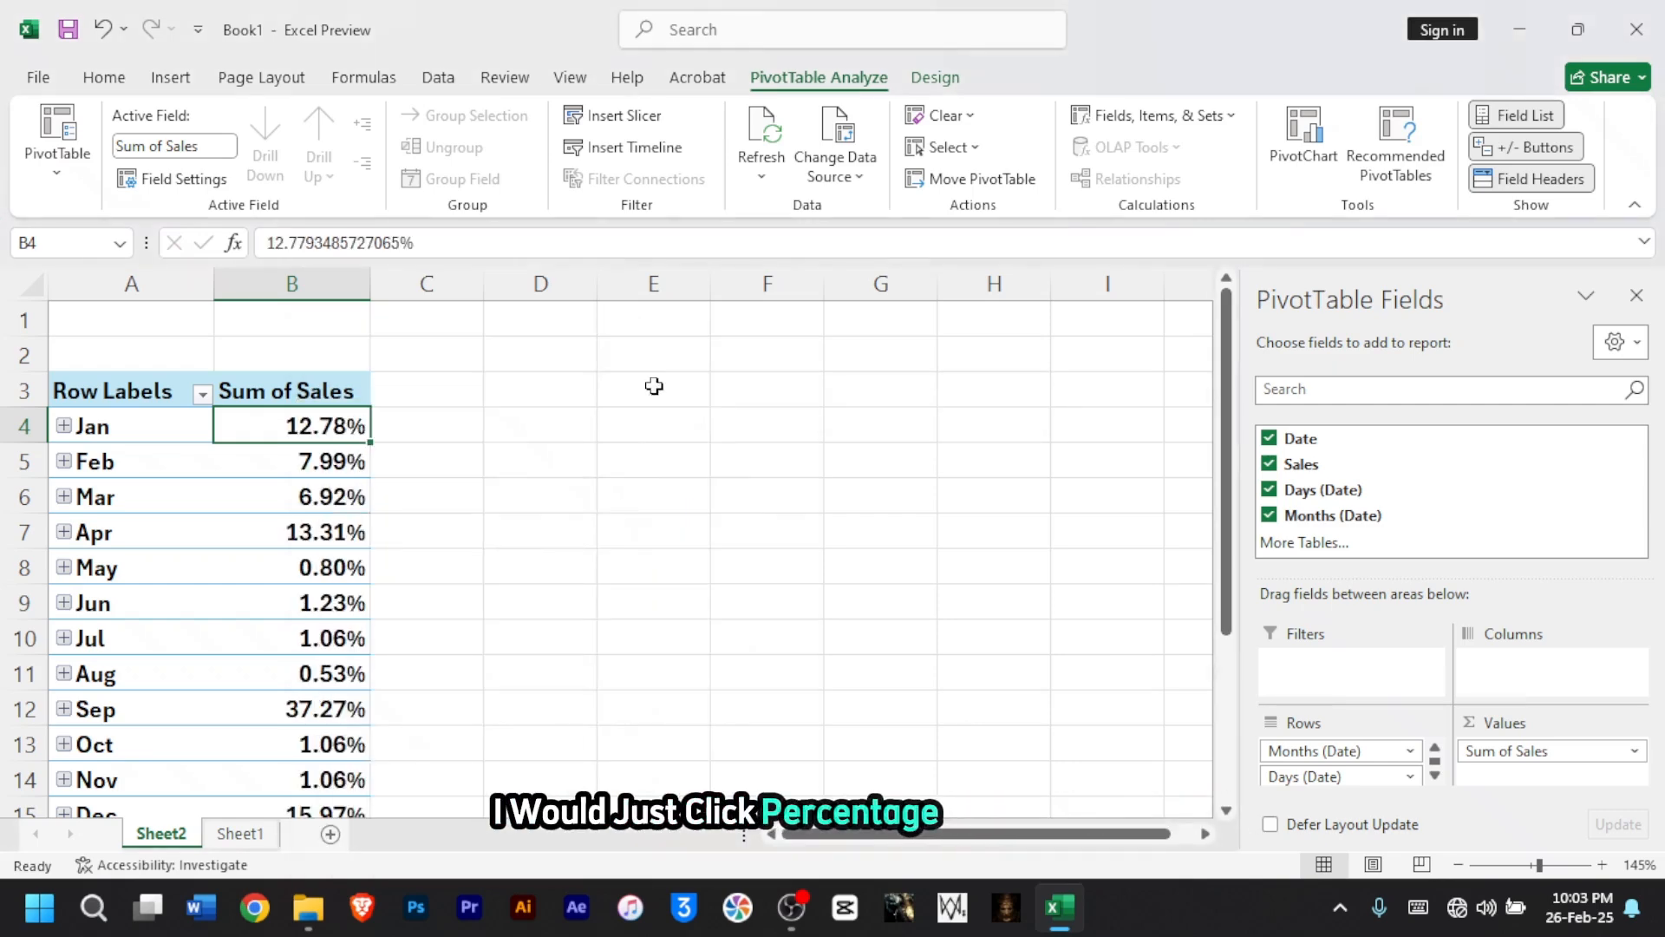
{"action": "scroll", "coordinate": [345, 491], "scroll_direction": "down", "scroll_amount": 1}
{"action": "scroll", "coordinate": [343, 490], "scroll_direction": "up", "scroll_amount": 1}
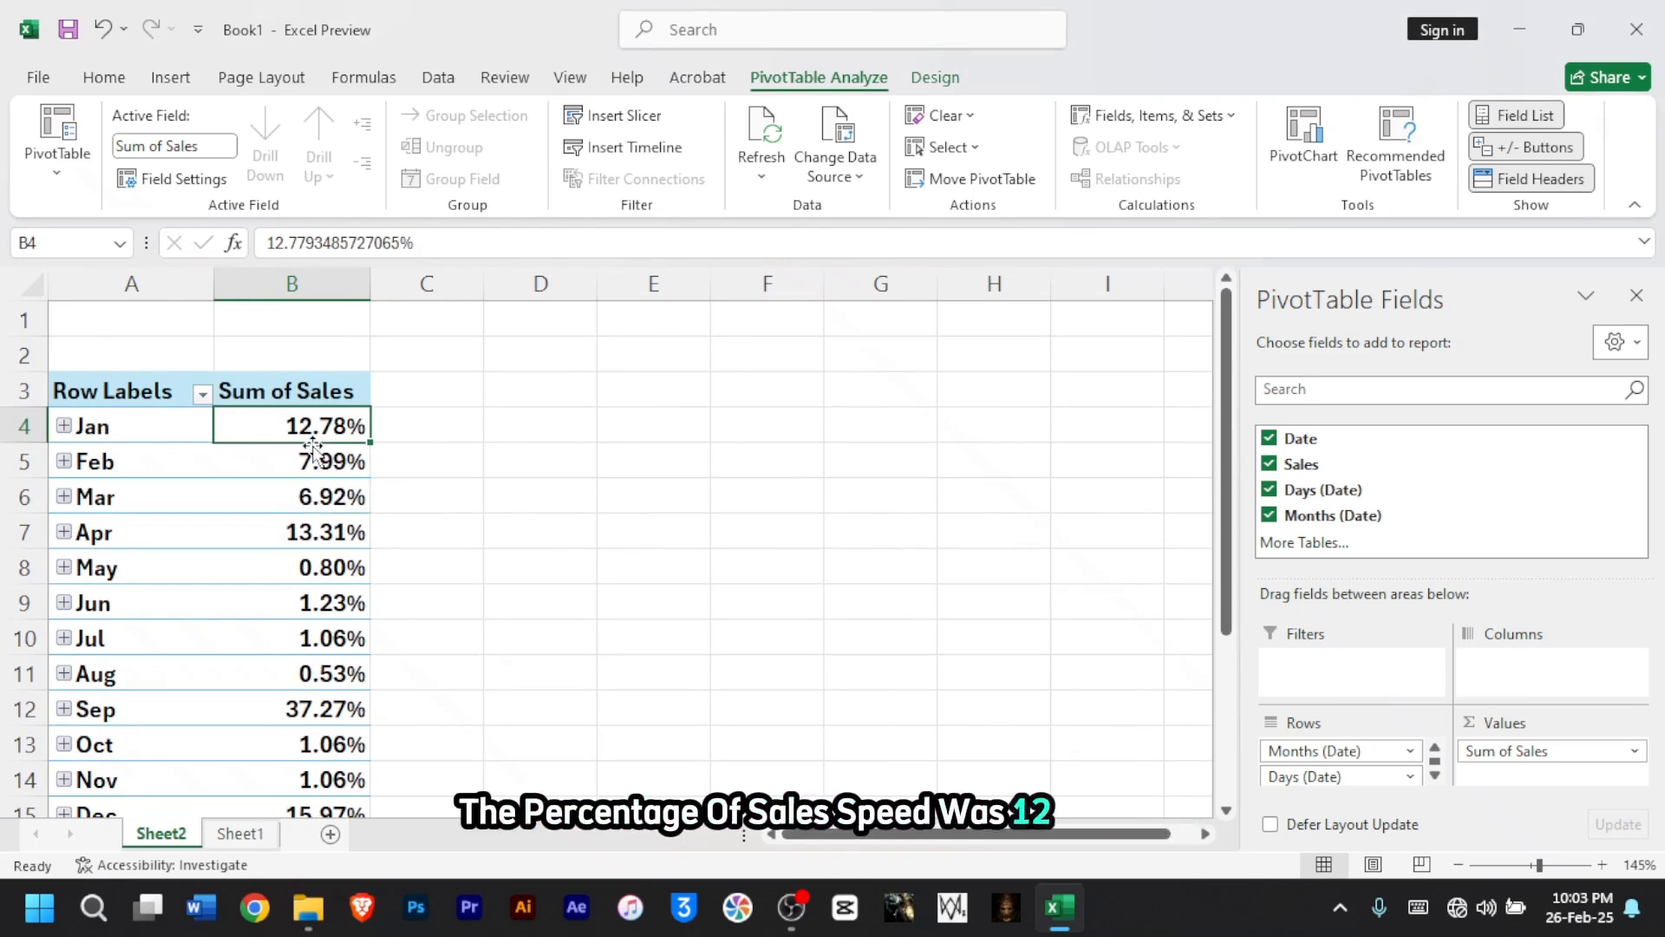
{"action": "scroll", "coordinate": [340, 442], "scroll_direction": "down", "scroll_amount": 1}
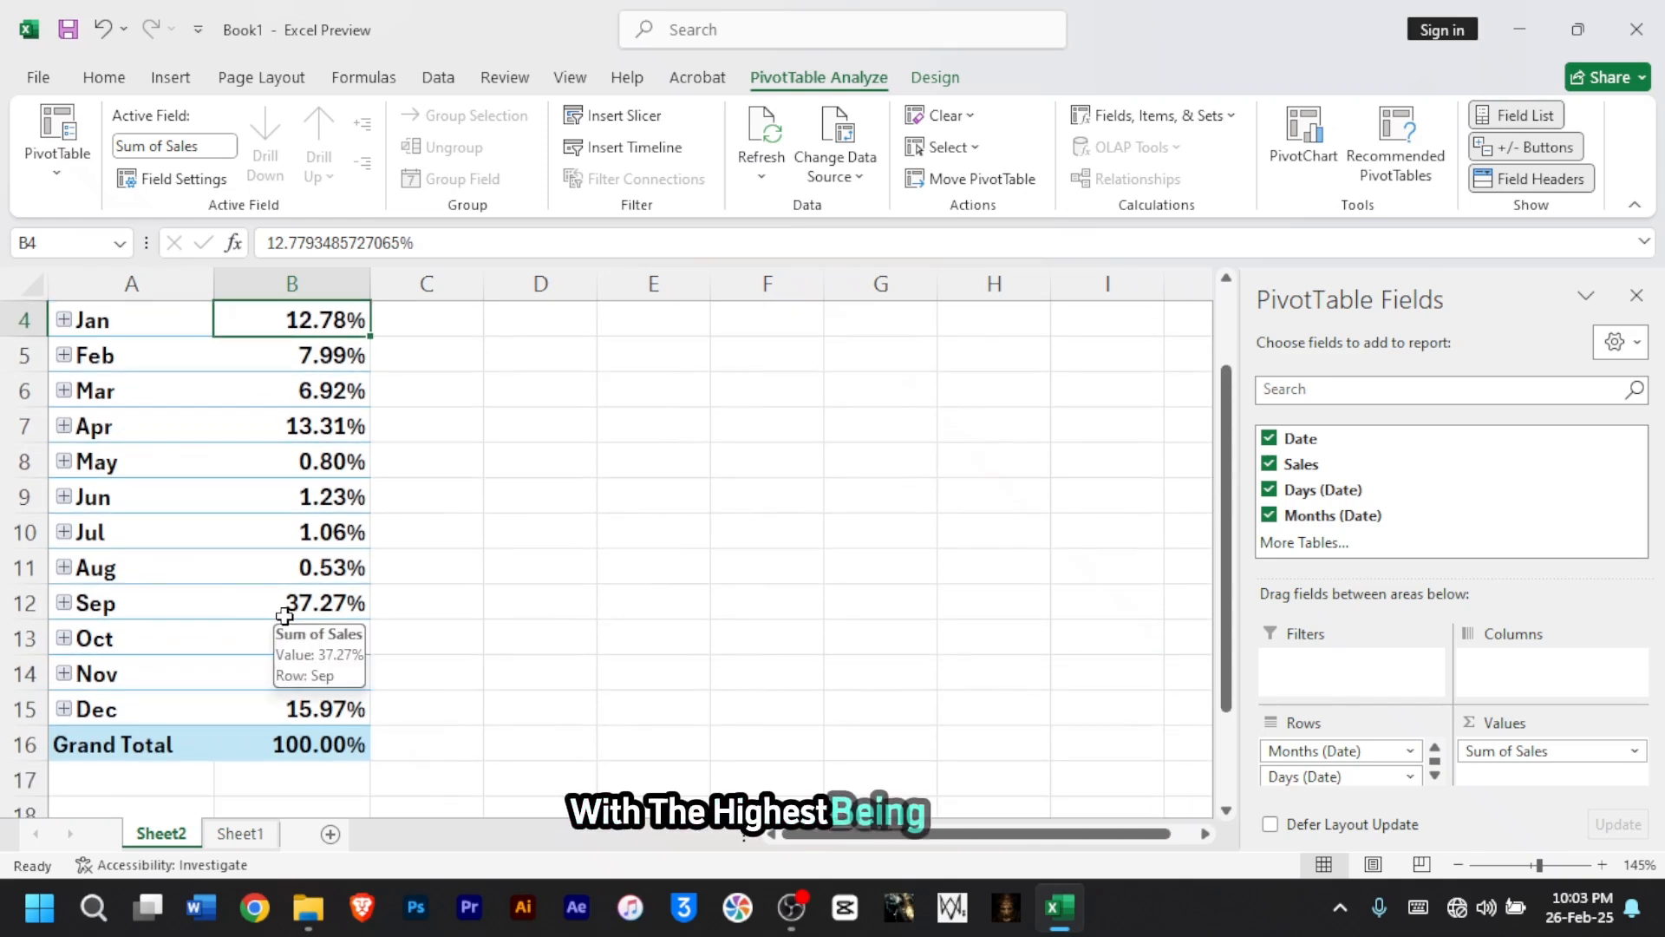
{"action": "left_click", "coordinate": [317, 616]}
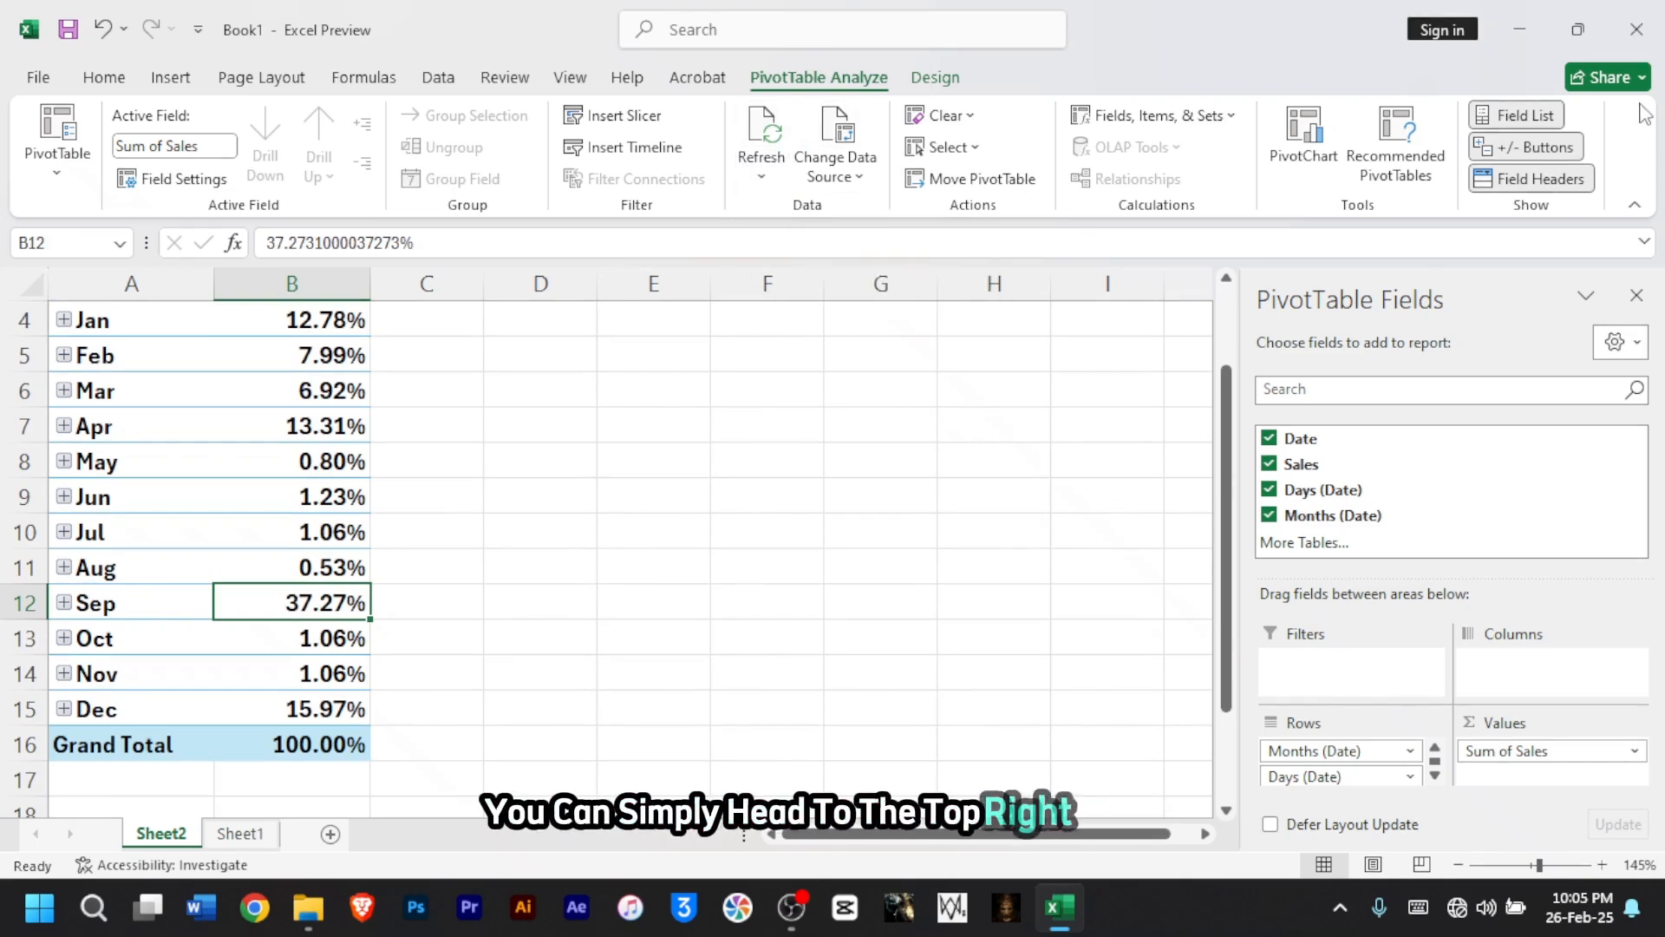
- Open the Share dialog for the workbook
{"action": "left_click", "coordinate": [1622, 77]}
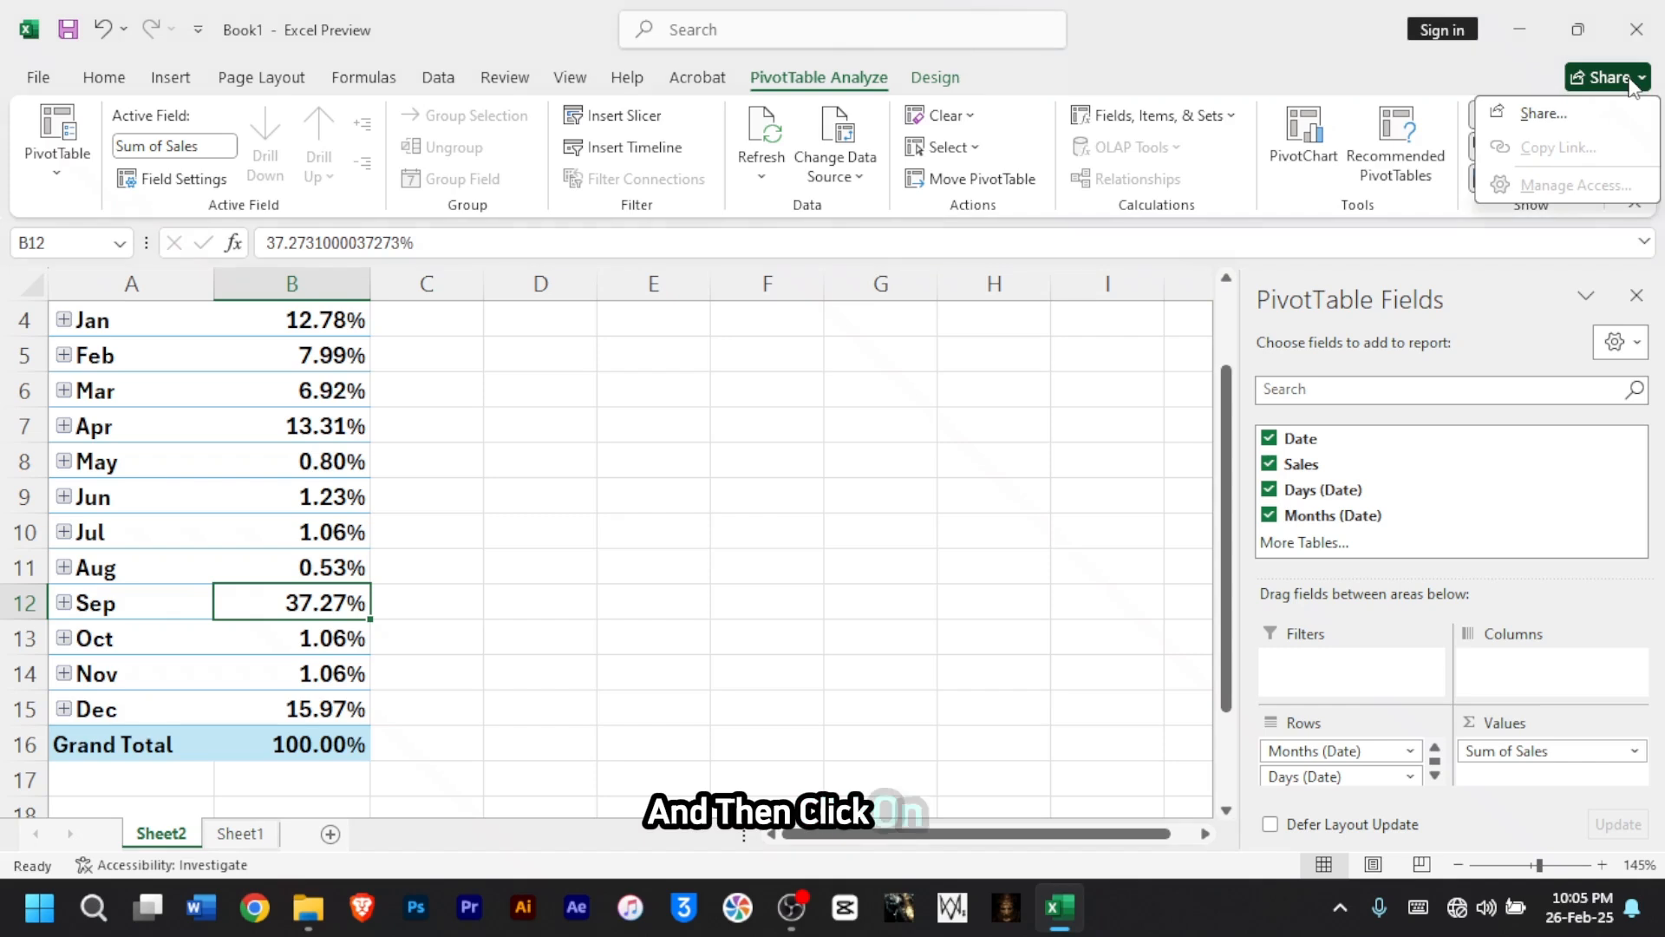
{"action": "left_click", "coordinate": [1544, 114]}
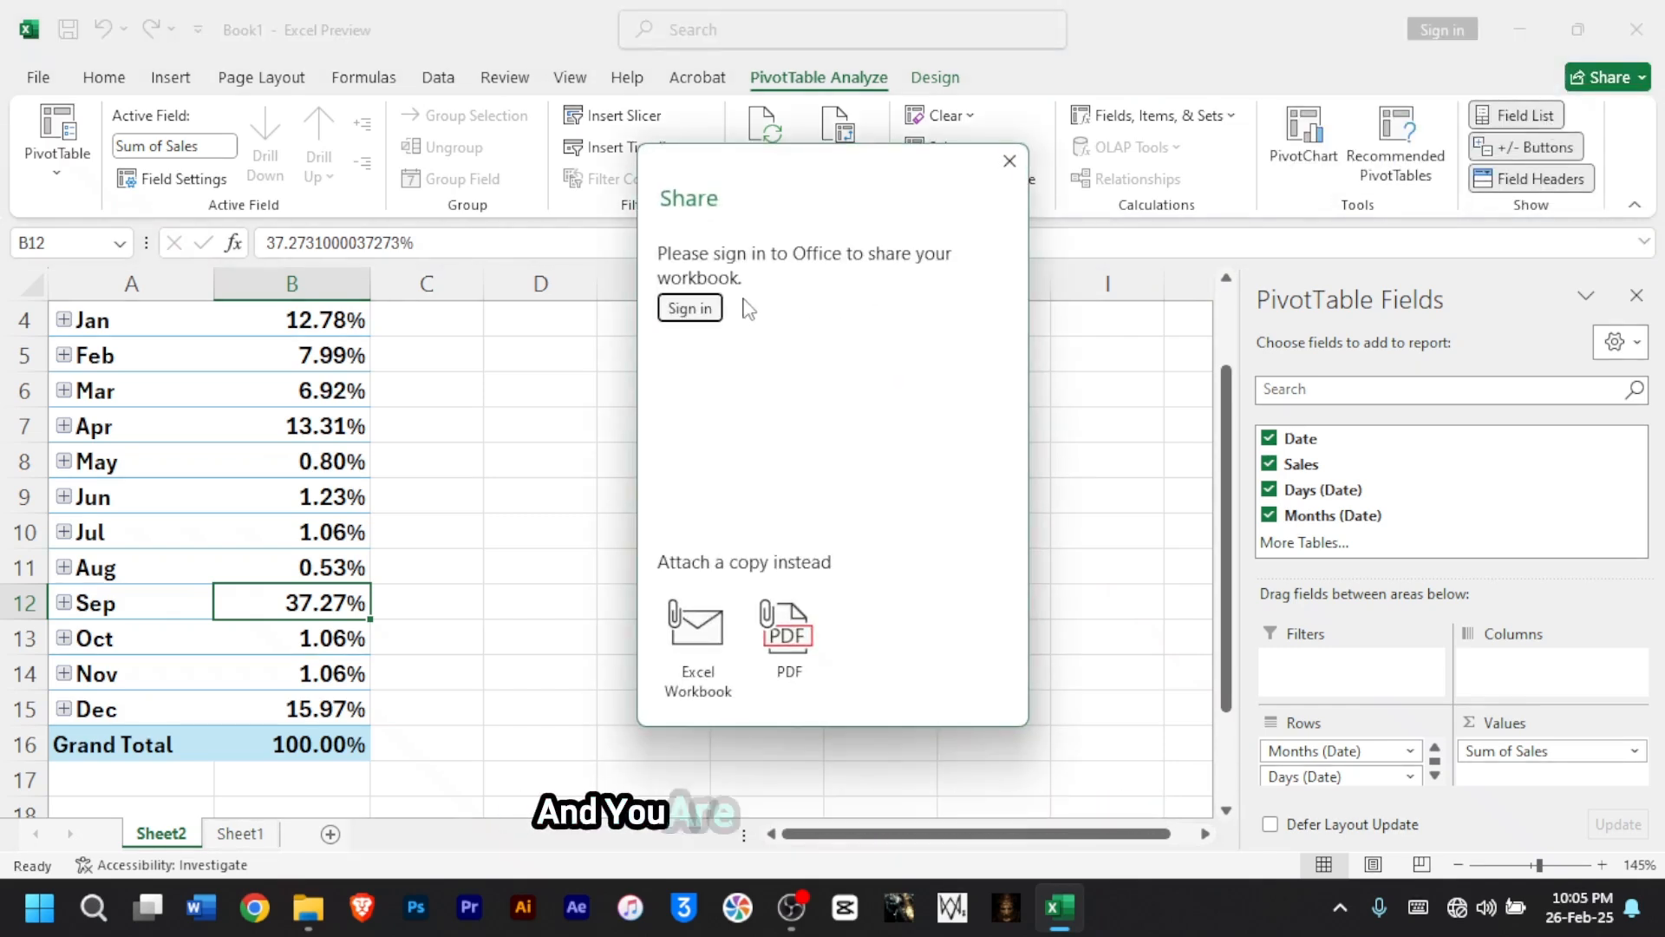